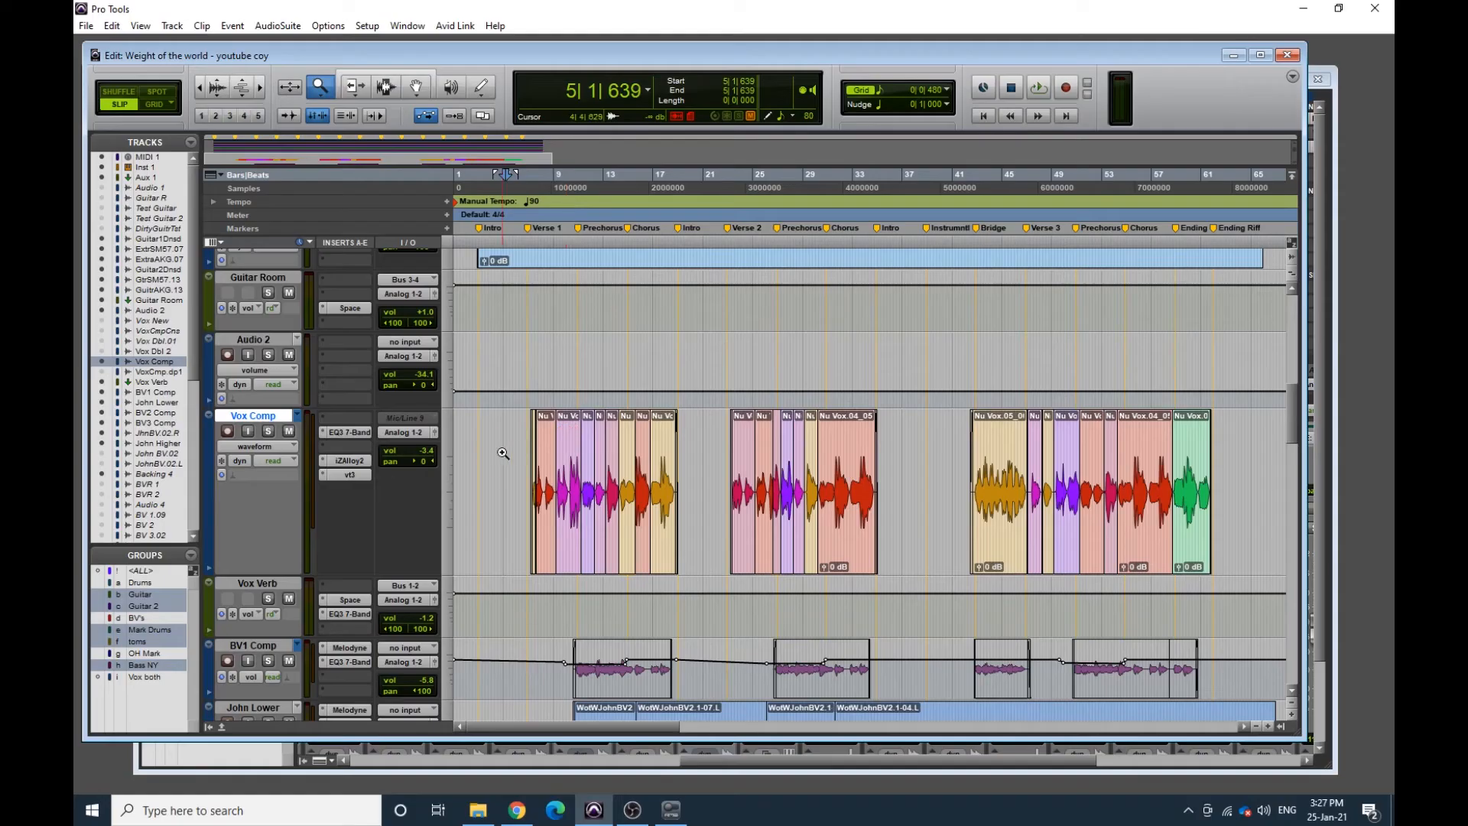
Switch the Vox Comp track to playlists view so its alternate vocal takes show beneath it
left_click_drag(503, 454, 700, 458)
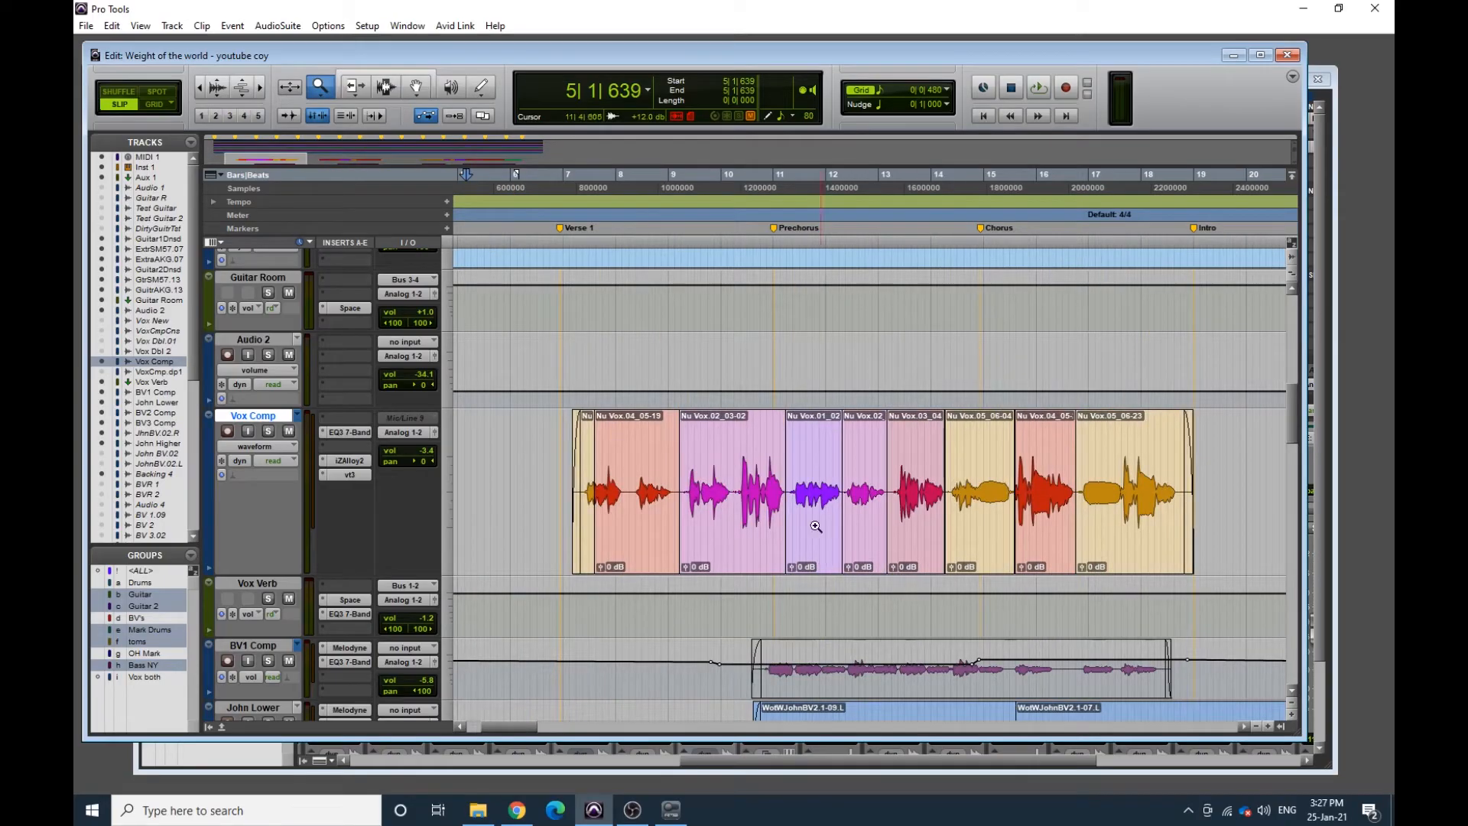
left_click(384, 91)
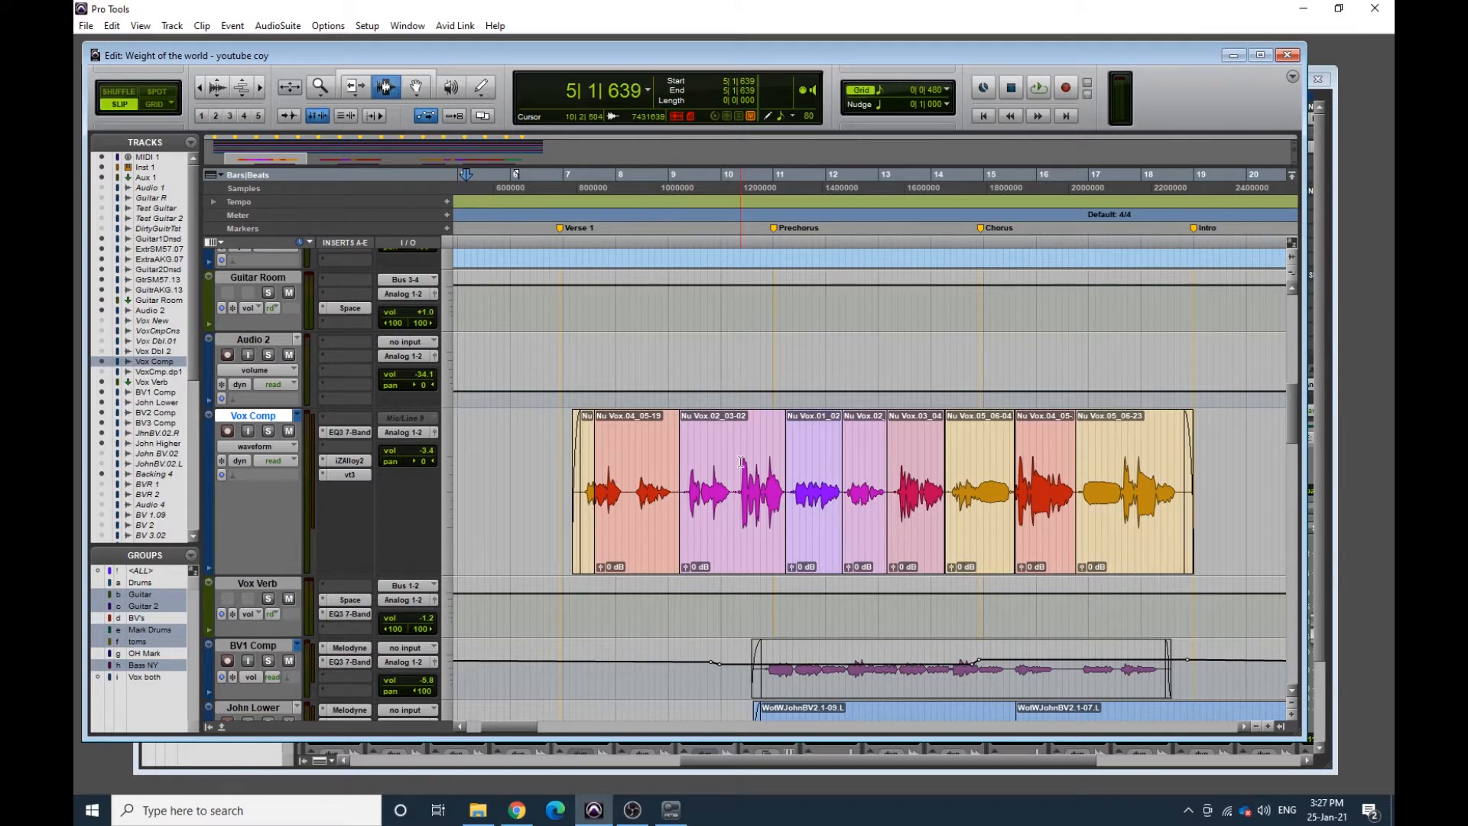
left_click_drag(1292, 395, 1294, 422)
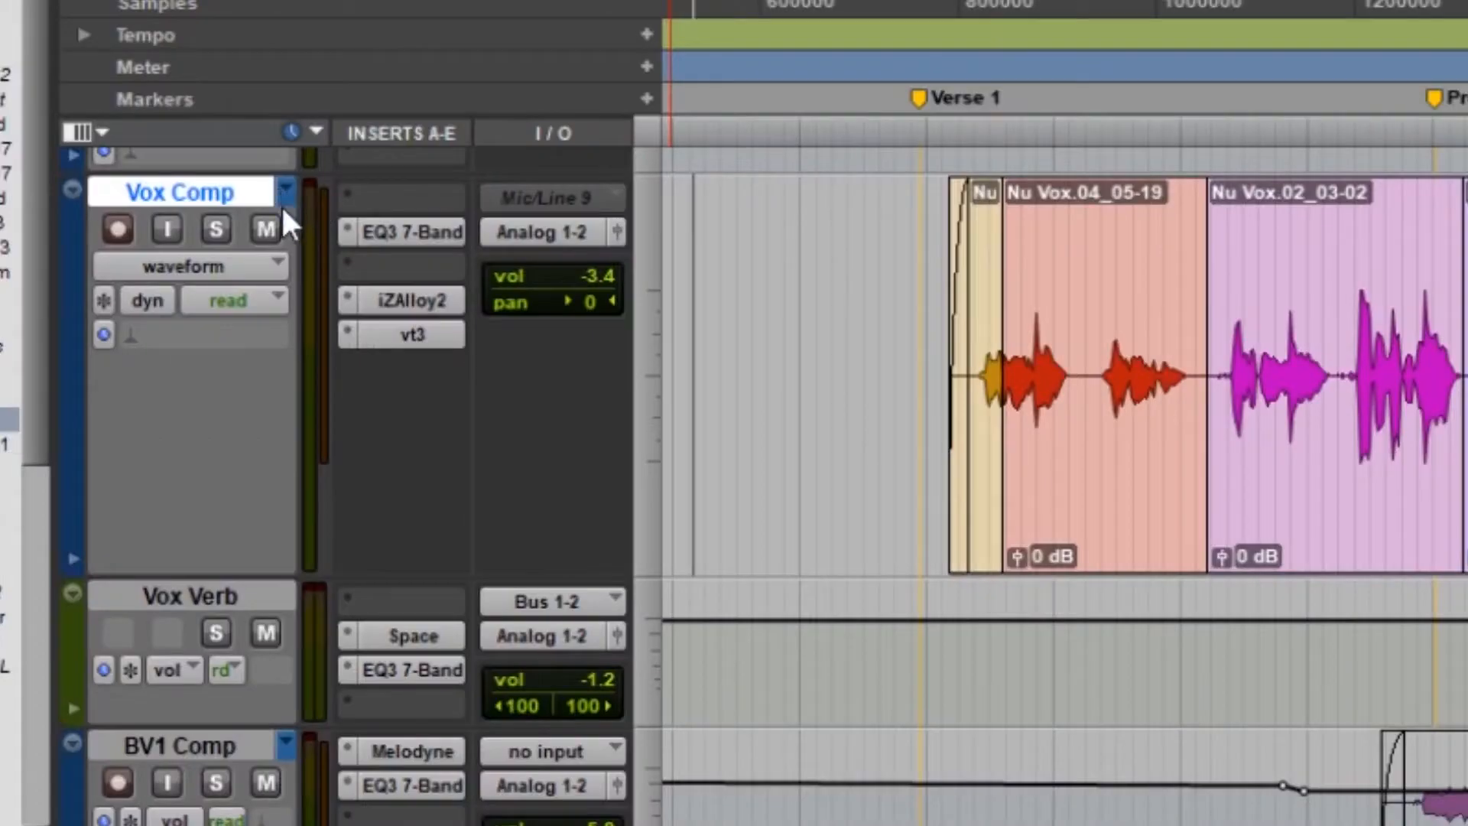
left_click(263, 299)
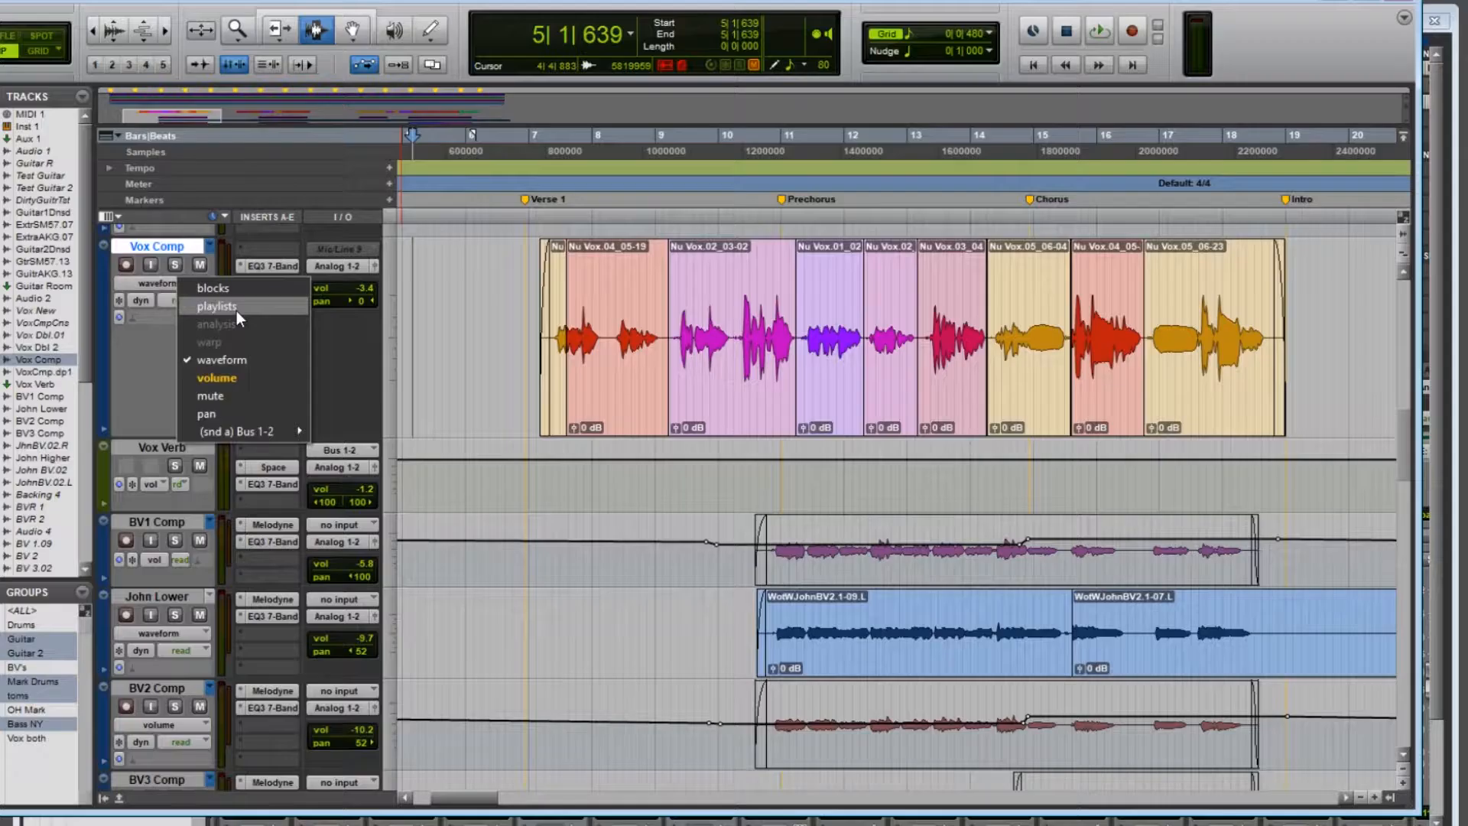
left_click(300, 312)
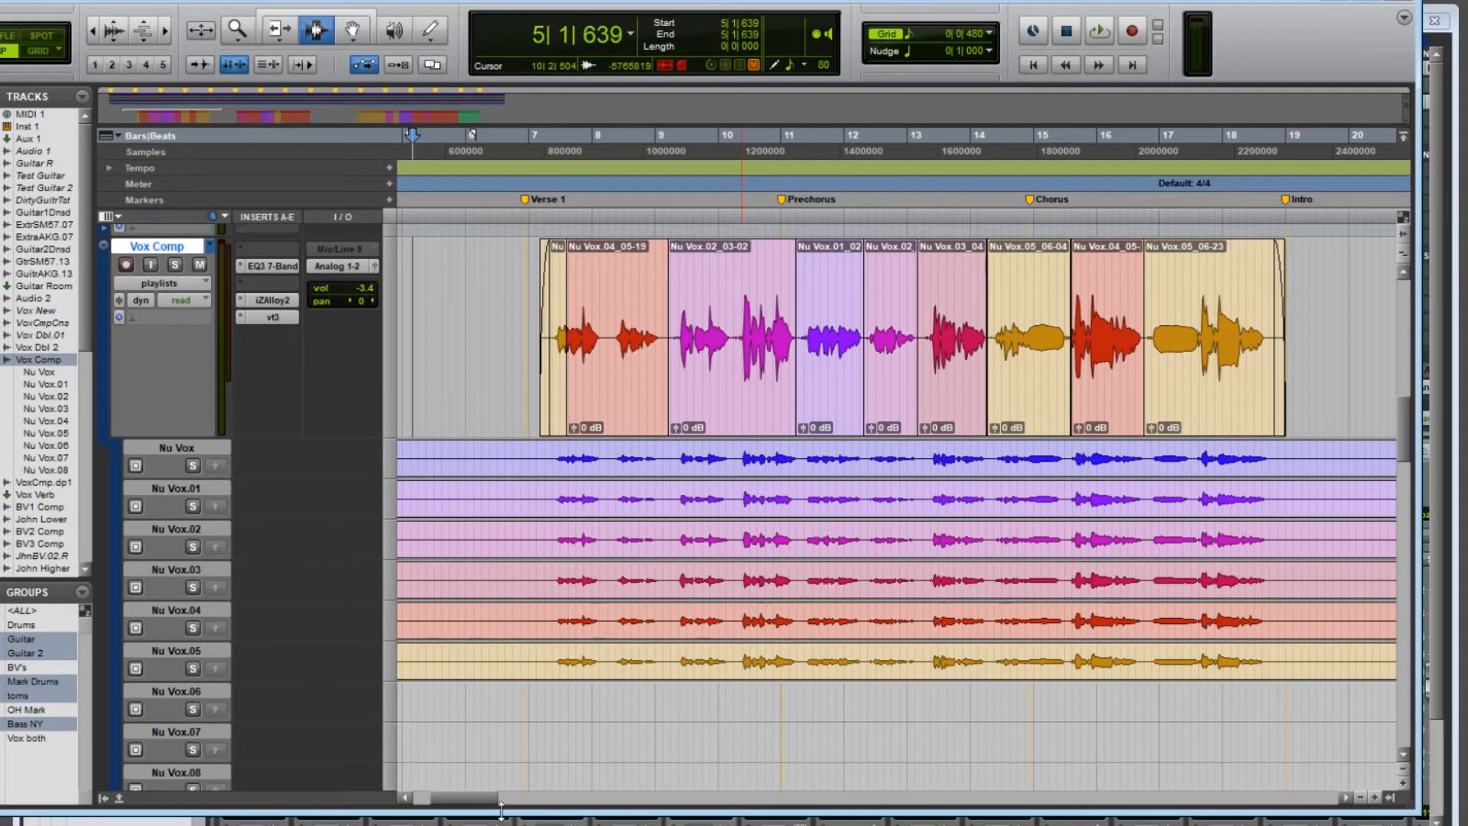
Examine the extra takes Nu Vox.06 to Nu Vox.08 at the song's ending and return to Verse 1
left_click_drag(462, 798, 674, 812)
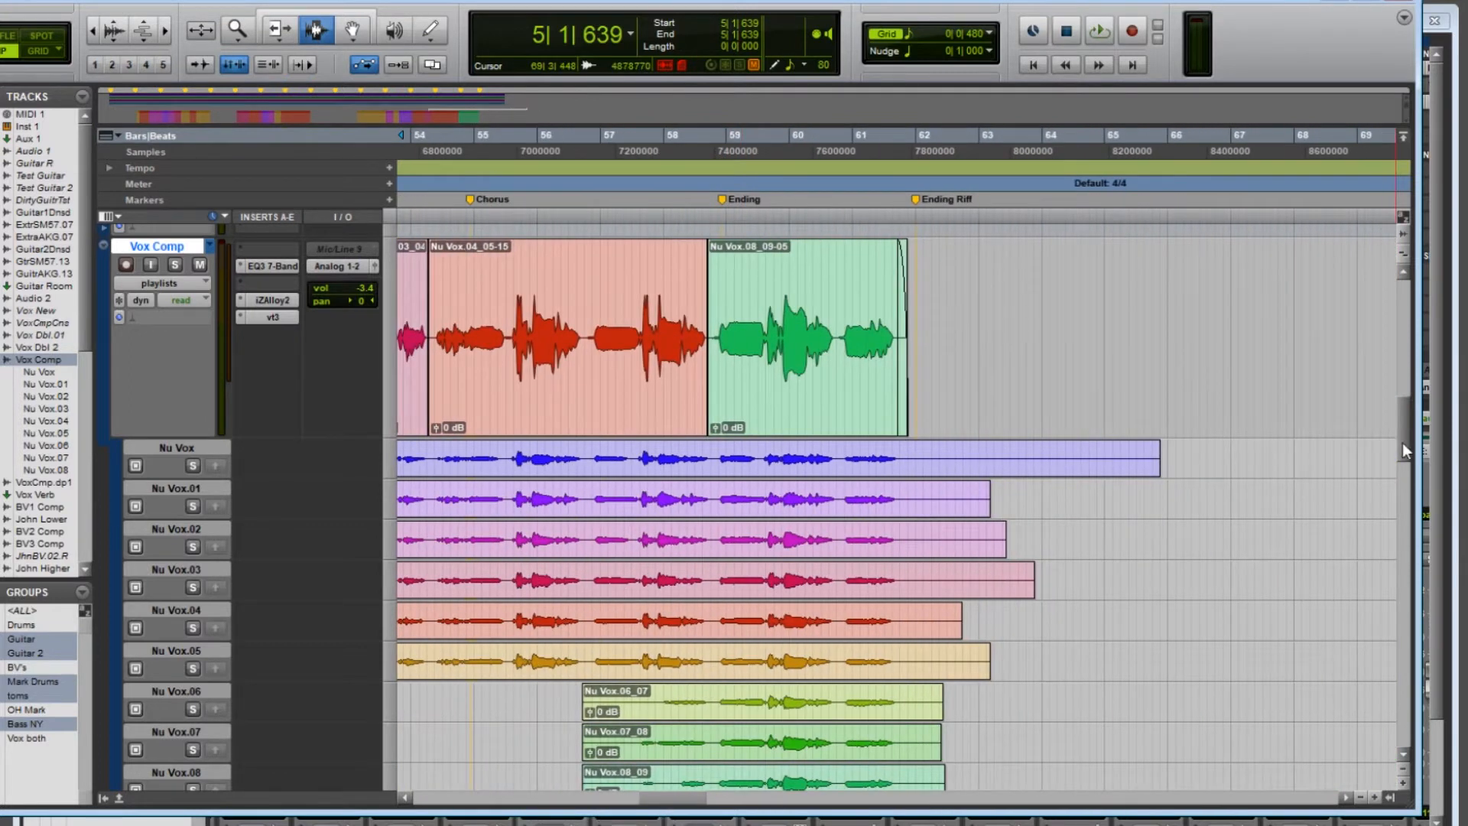
left_click_drag(1411, 442, 1411, 450)
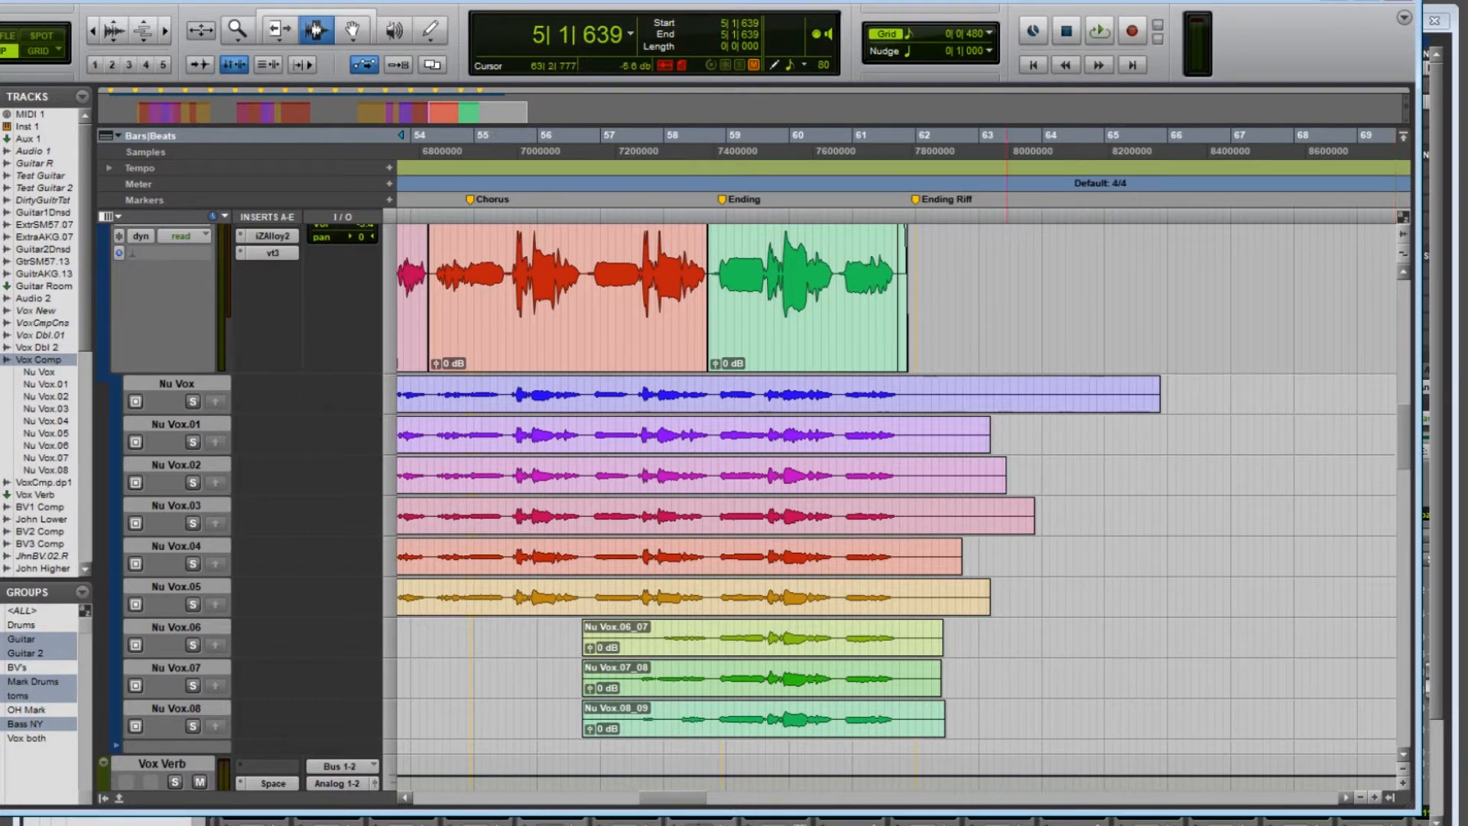
left_click_drag(686, 803, 478, 812)
scroll(479, 305, "up", 2)
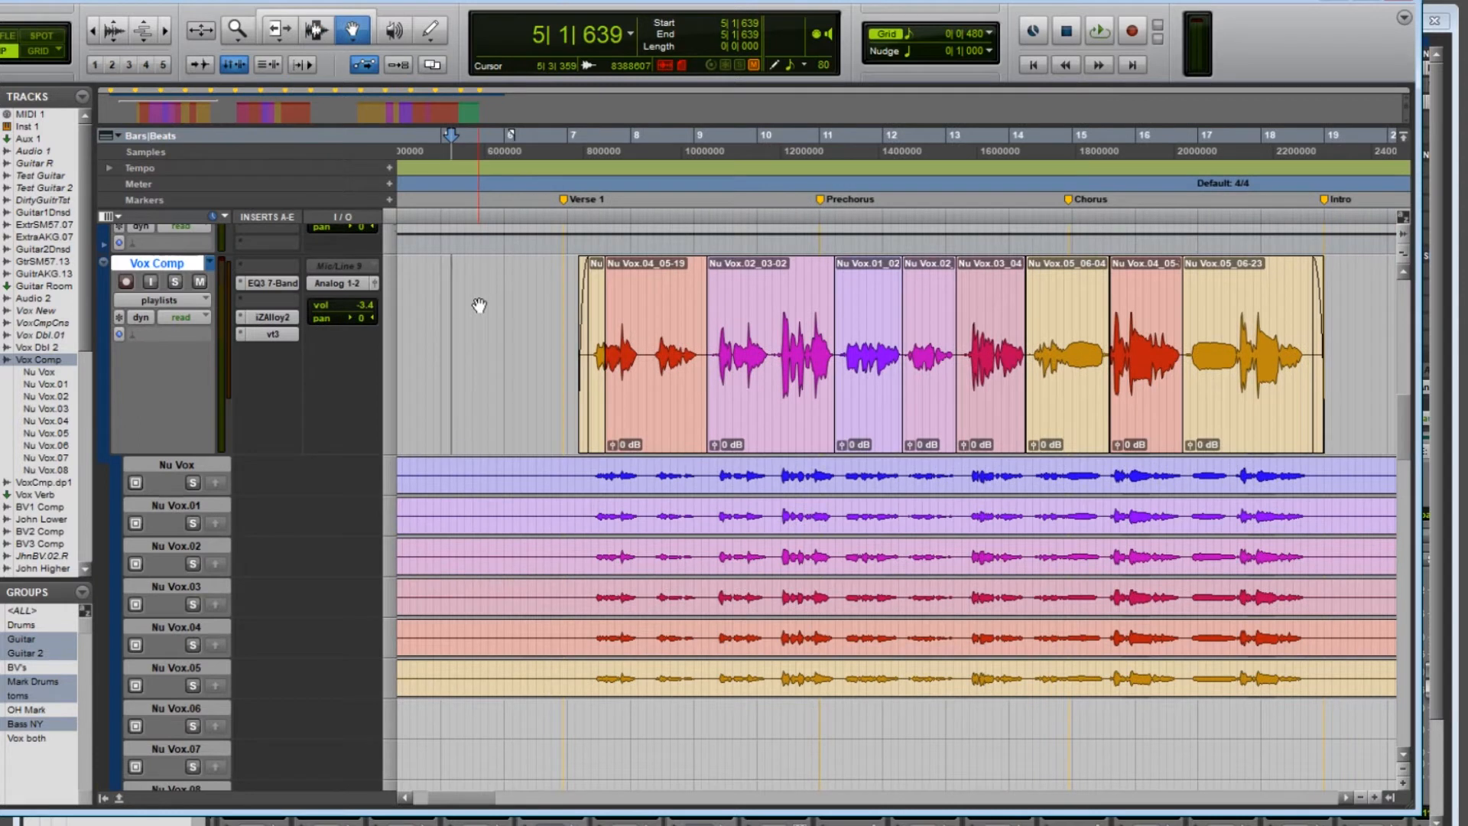
Compare the verse and prechorus clips in Vox Comp with their source takes Nu Vox.04, Nu Vox.02, Nu Vox.01 and Nu Vox.03
left_click(652, 340)
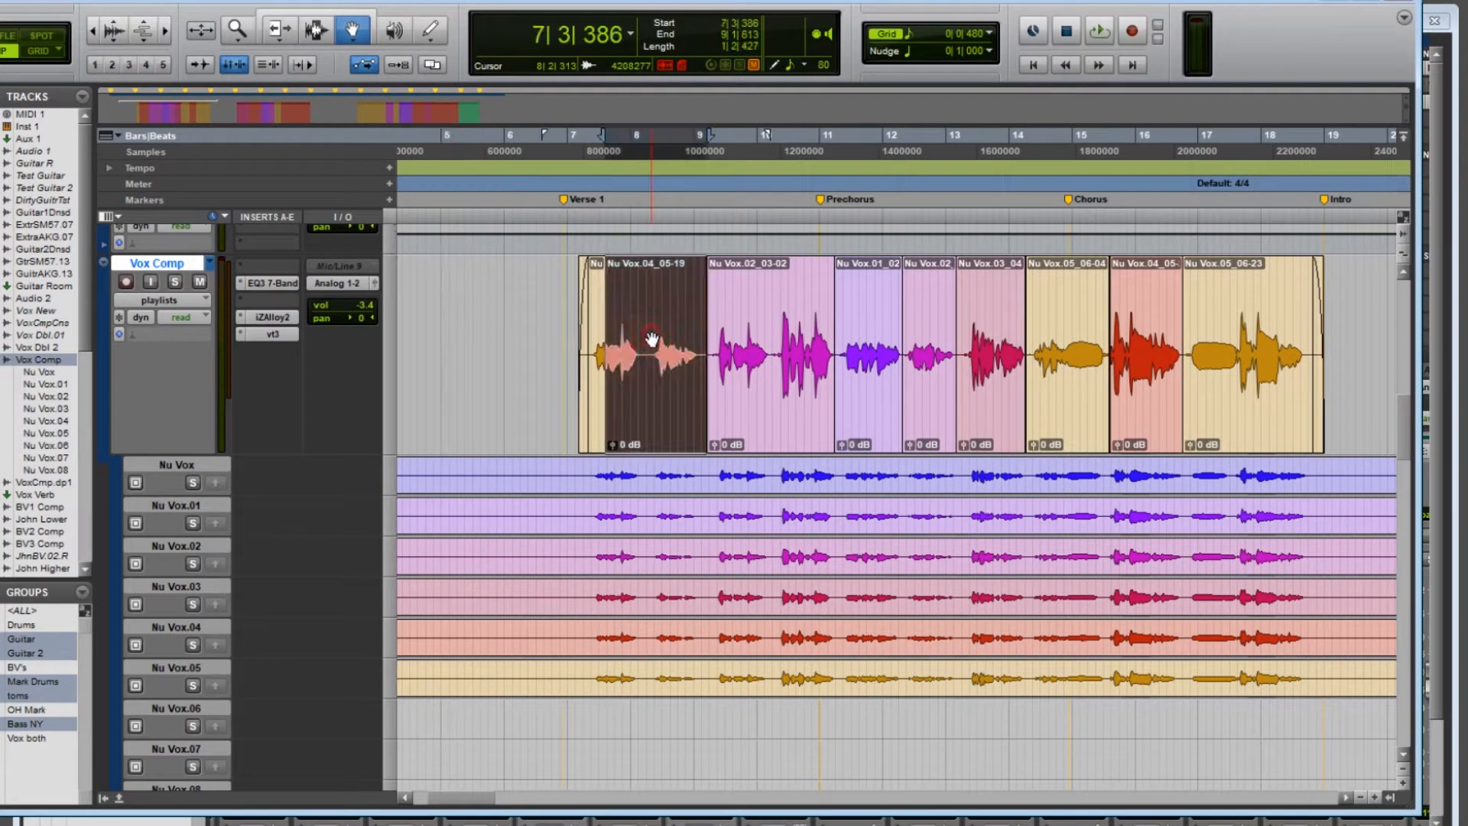
left_click(643, 640)
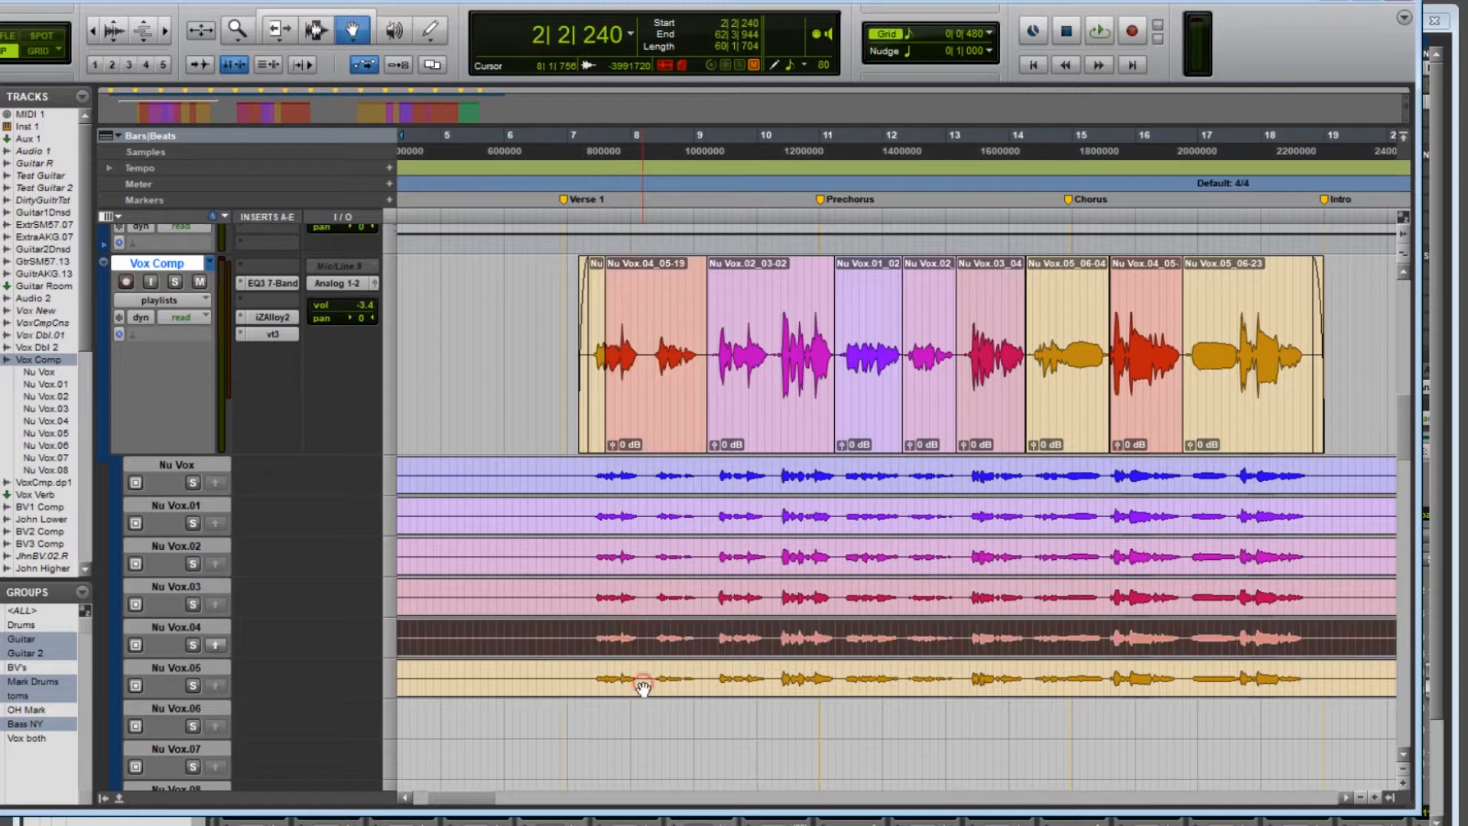
left_click(764, 391)
left_click(777, 569)
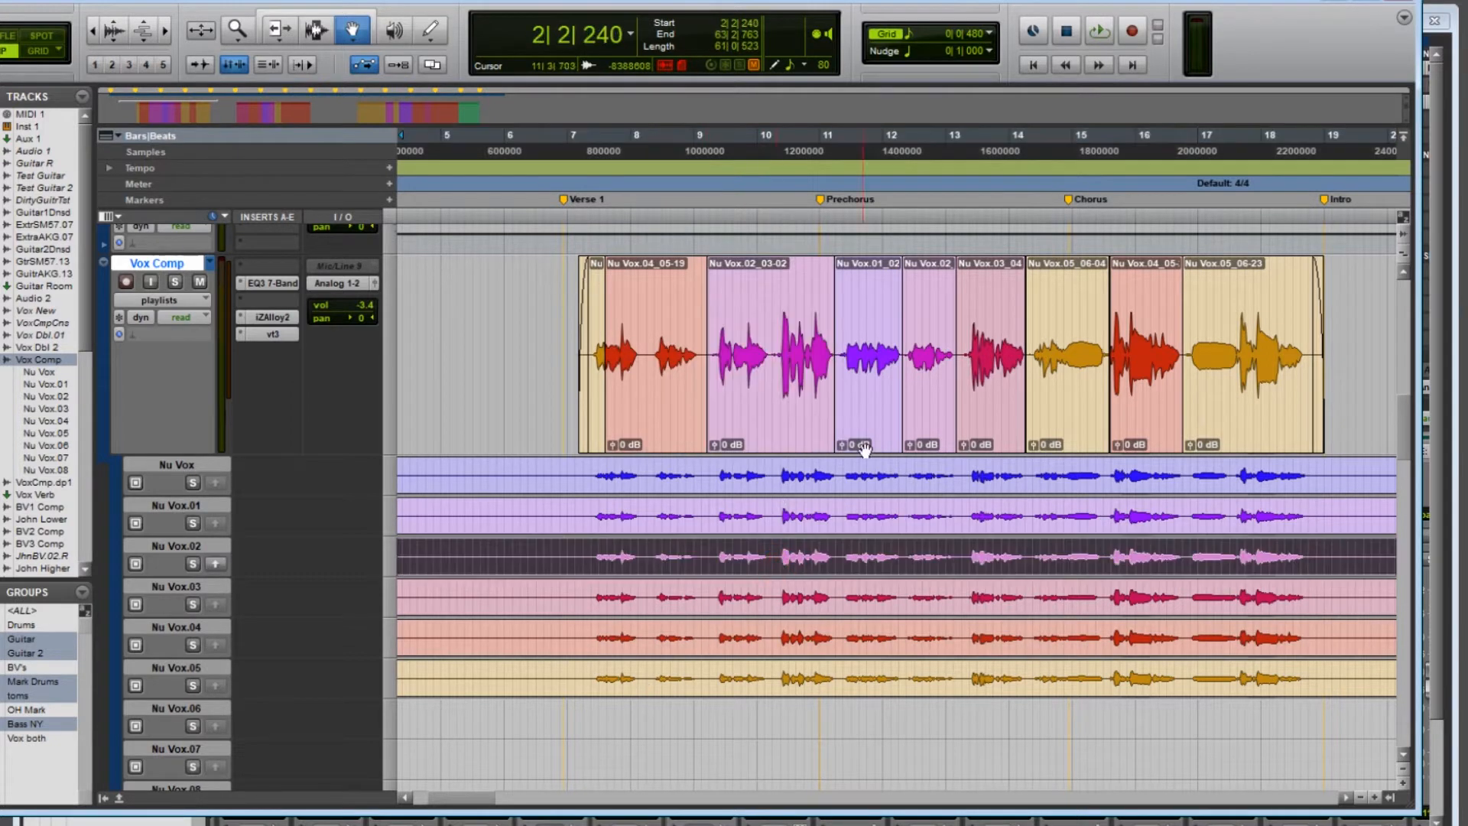
left_click(873, 390)
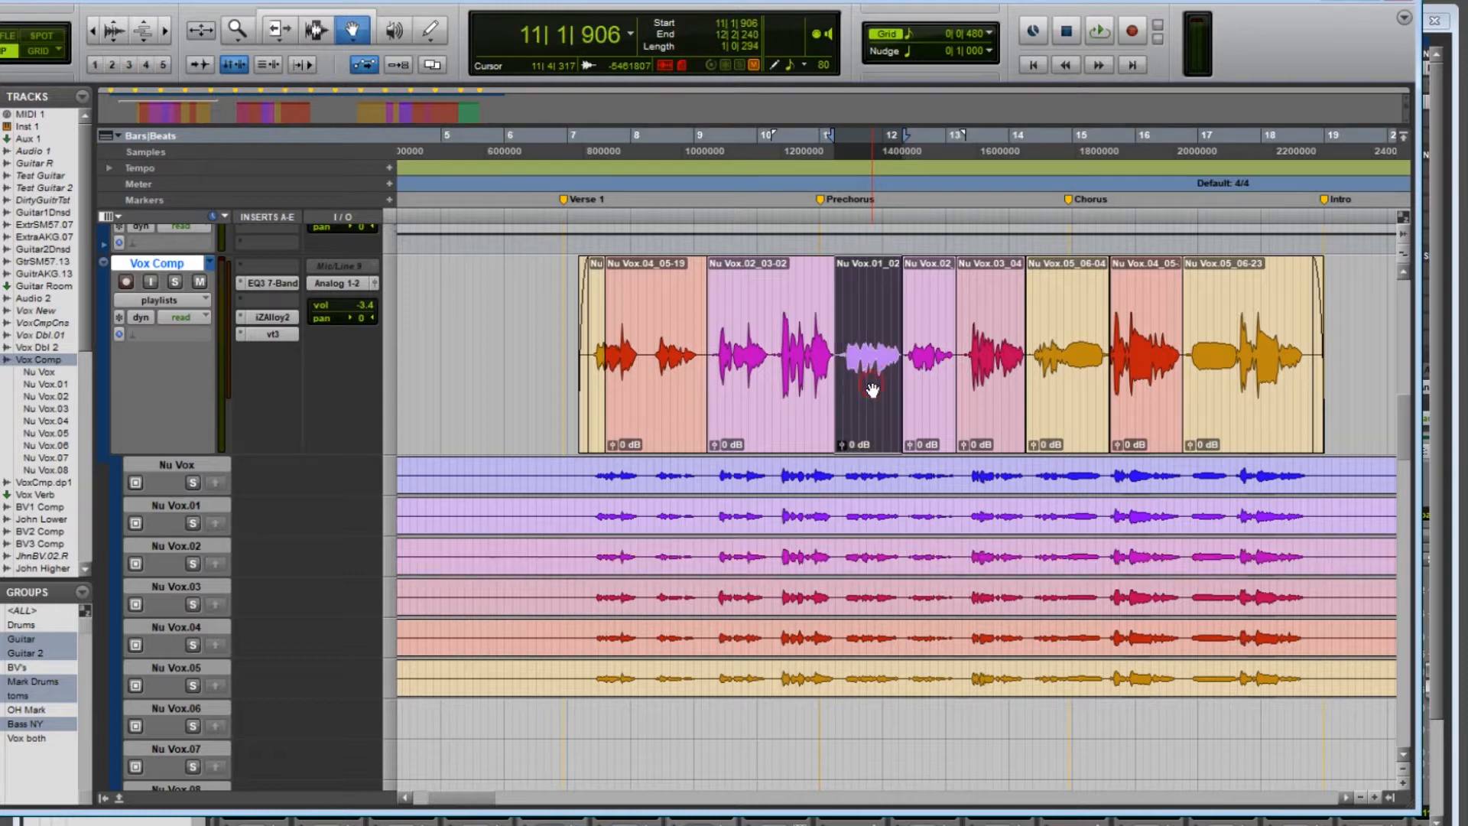
left_click(872, 509)
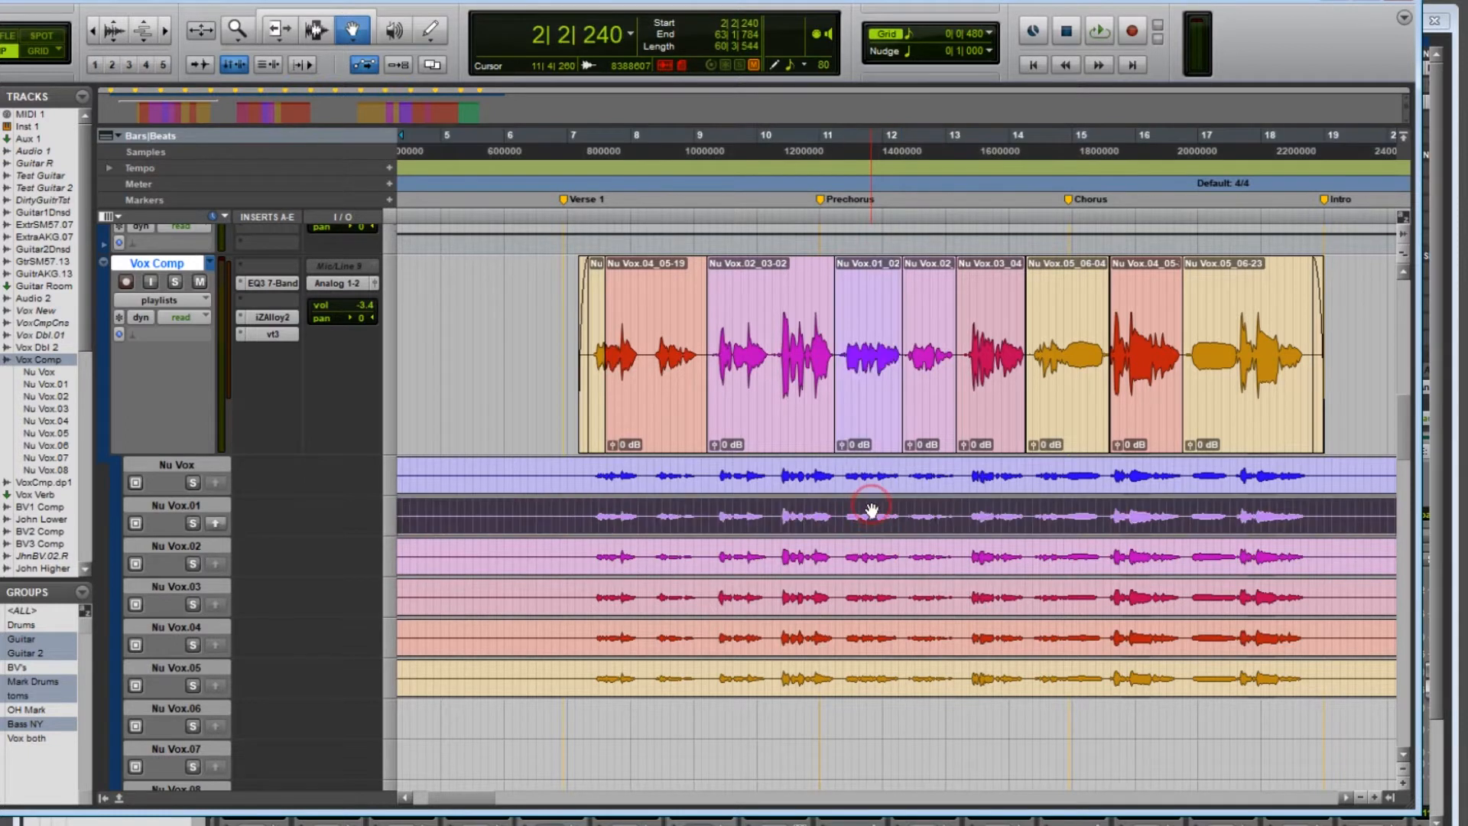
left_click(929, 374)
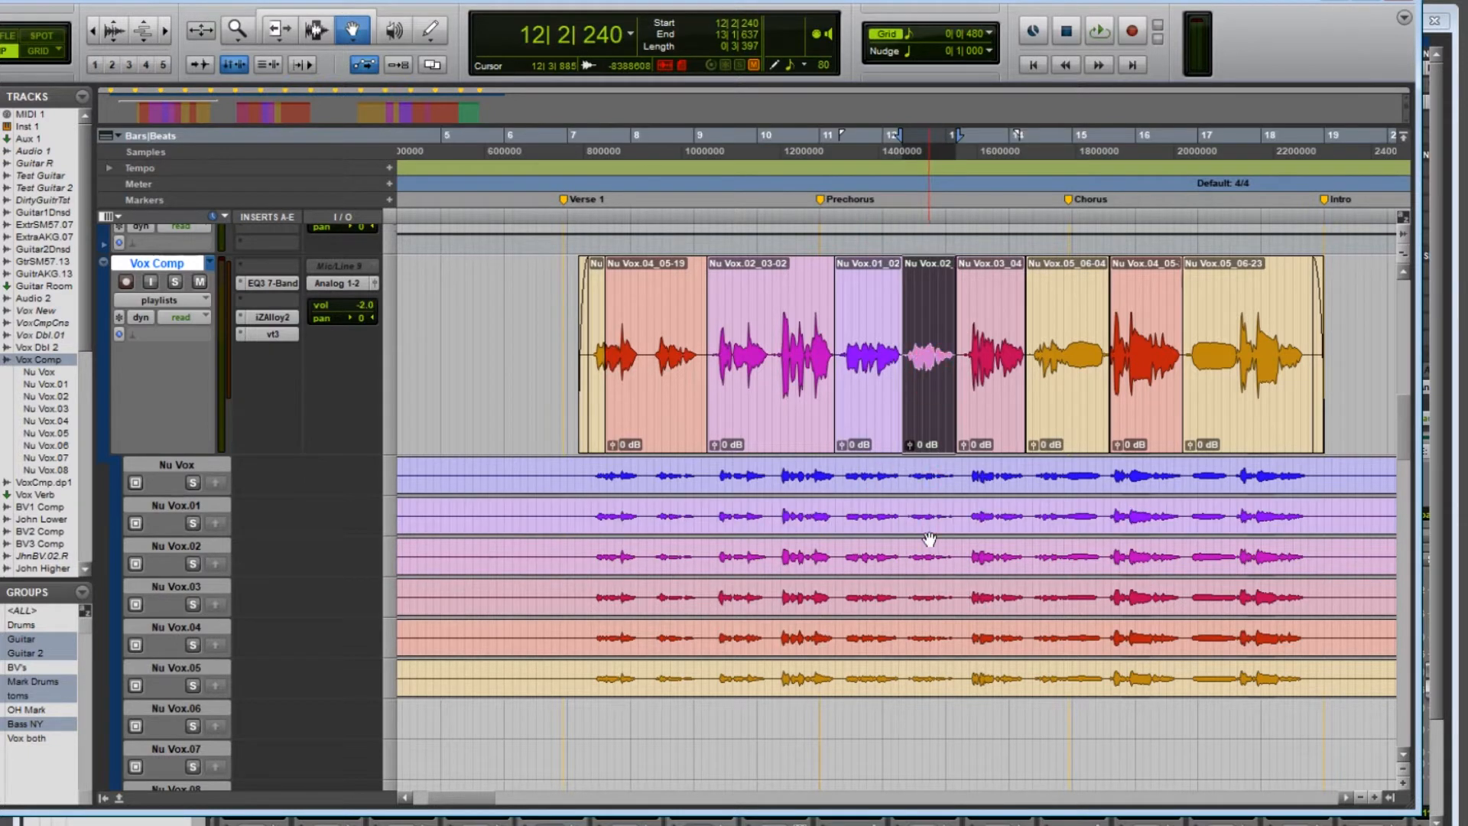
left_click(934, 556)
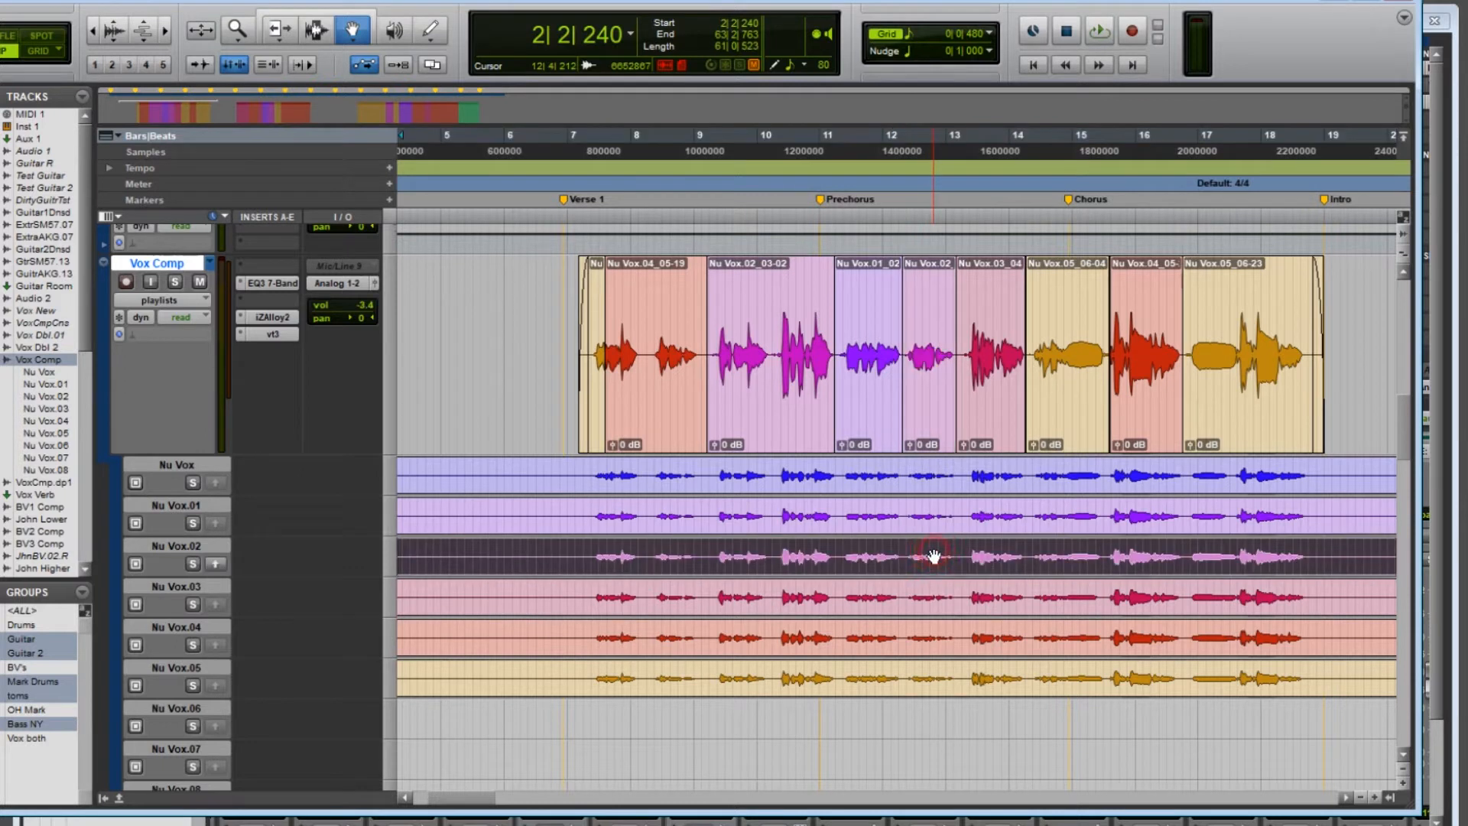
left_click(990, 401)
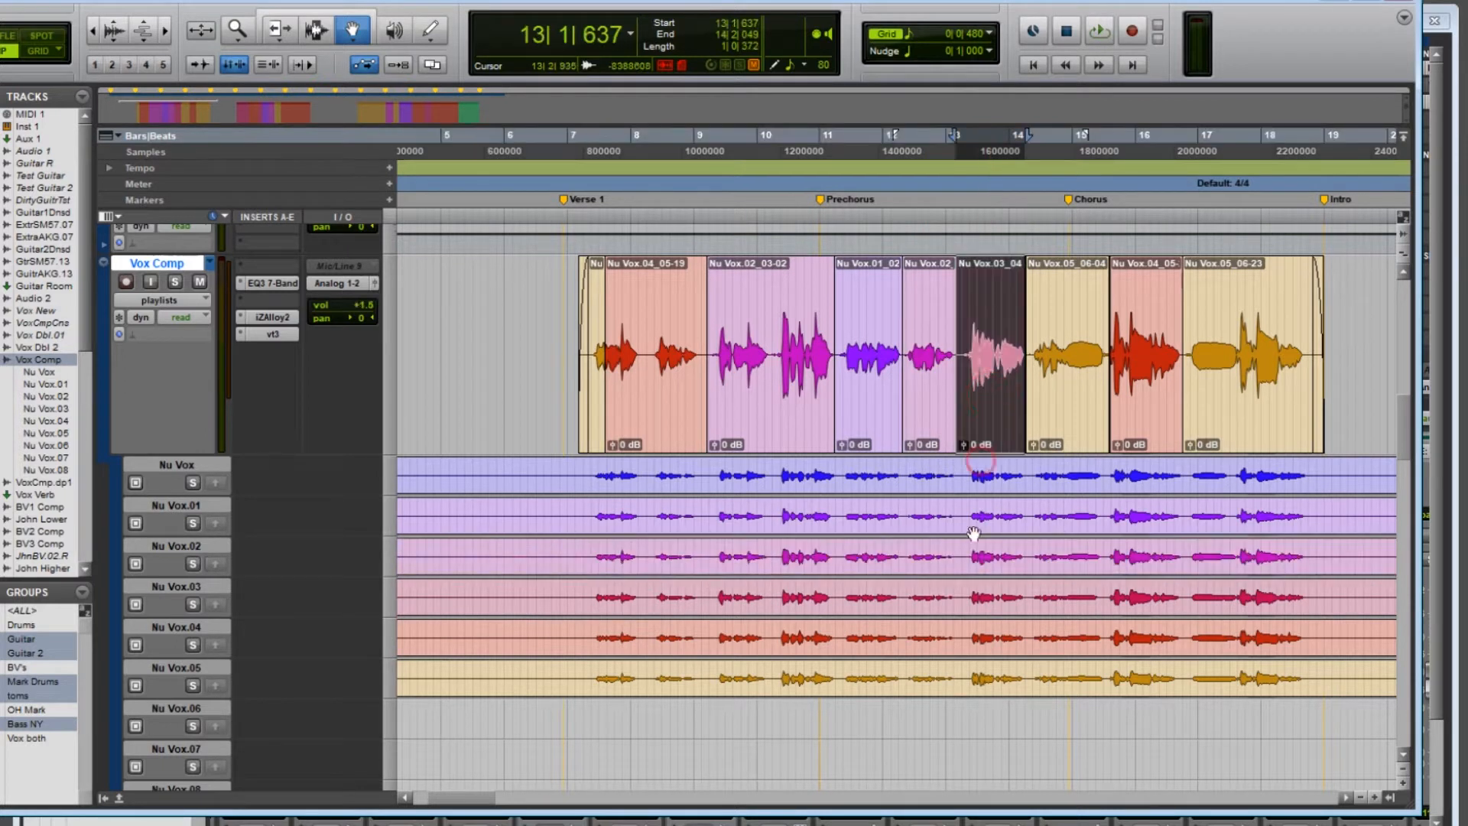
left_click(1002, 605)
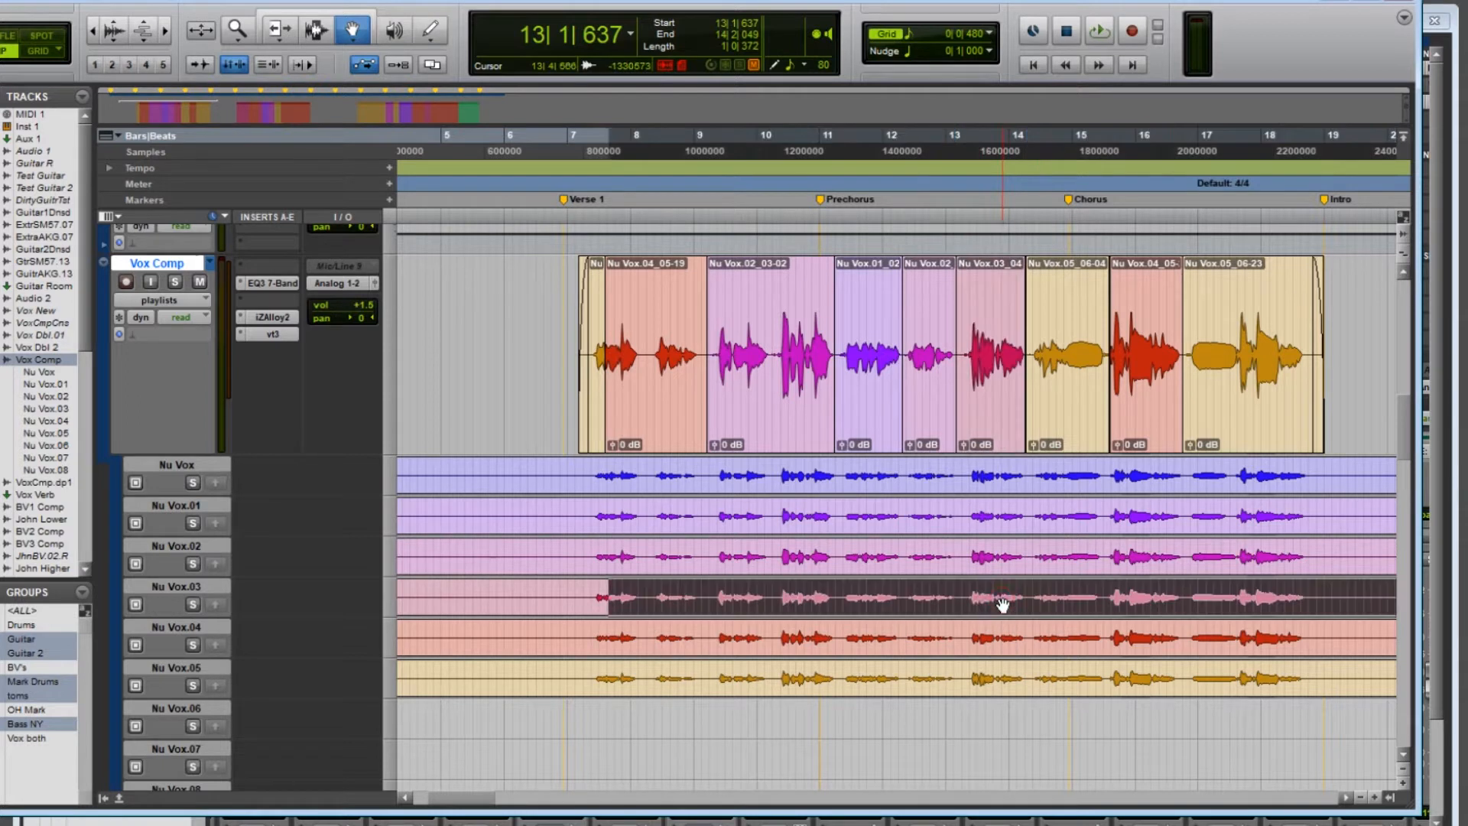
Compare the first chorus clips in Vox Comp with their source takes Nu Vox.05 and Nu Vox.04
left_click(1066, 388)
left_click(1063, 694)
left_click(1147, 387)
left_click(1154, 646)
left_click(1224, 390)
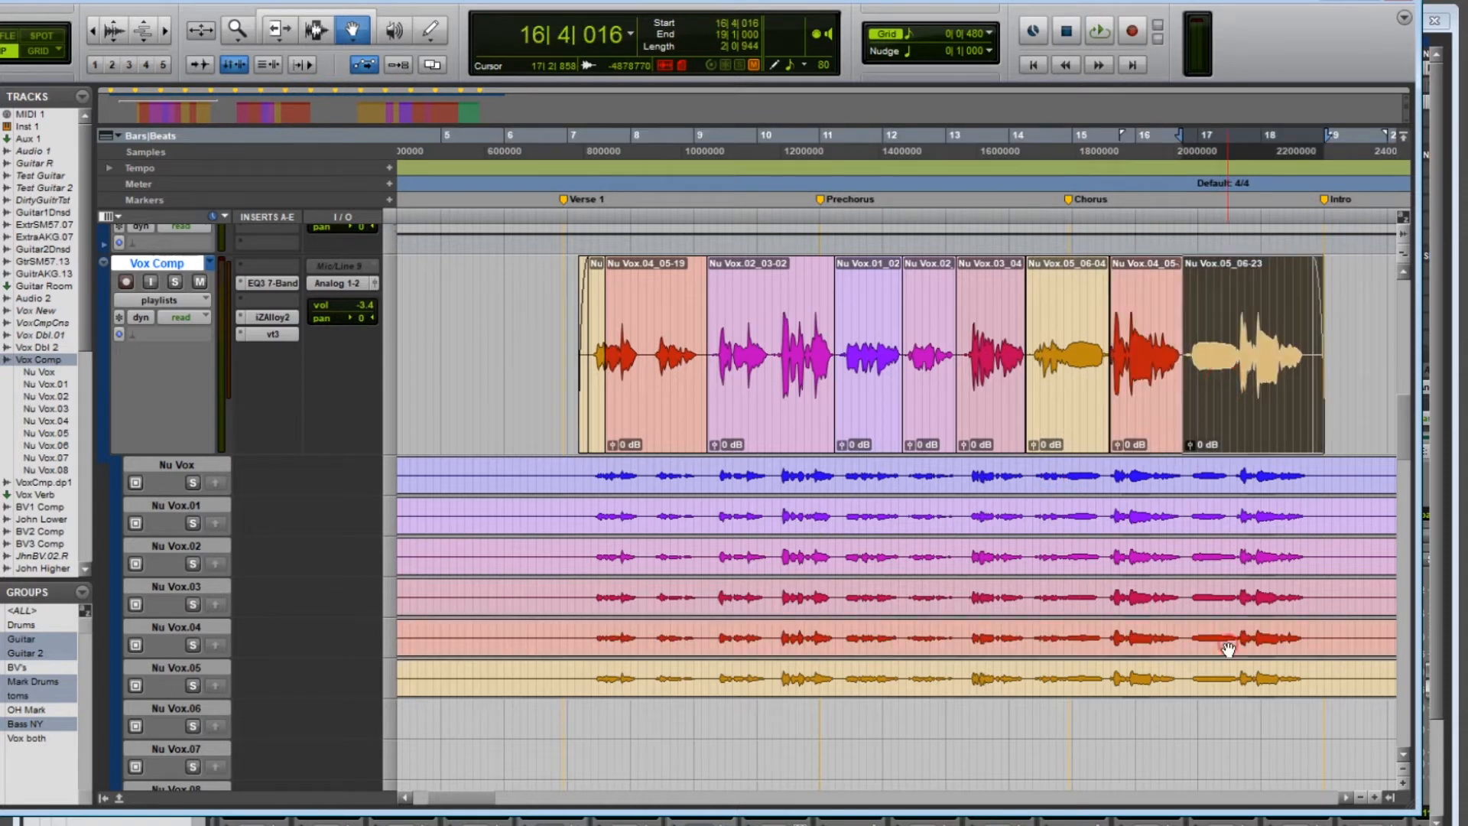
left_click(1247, 685)
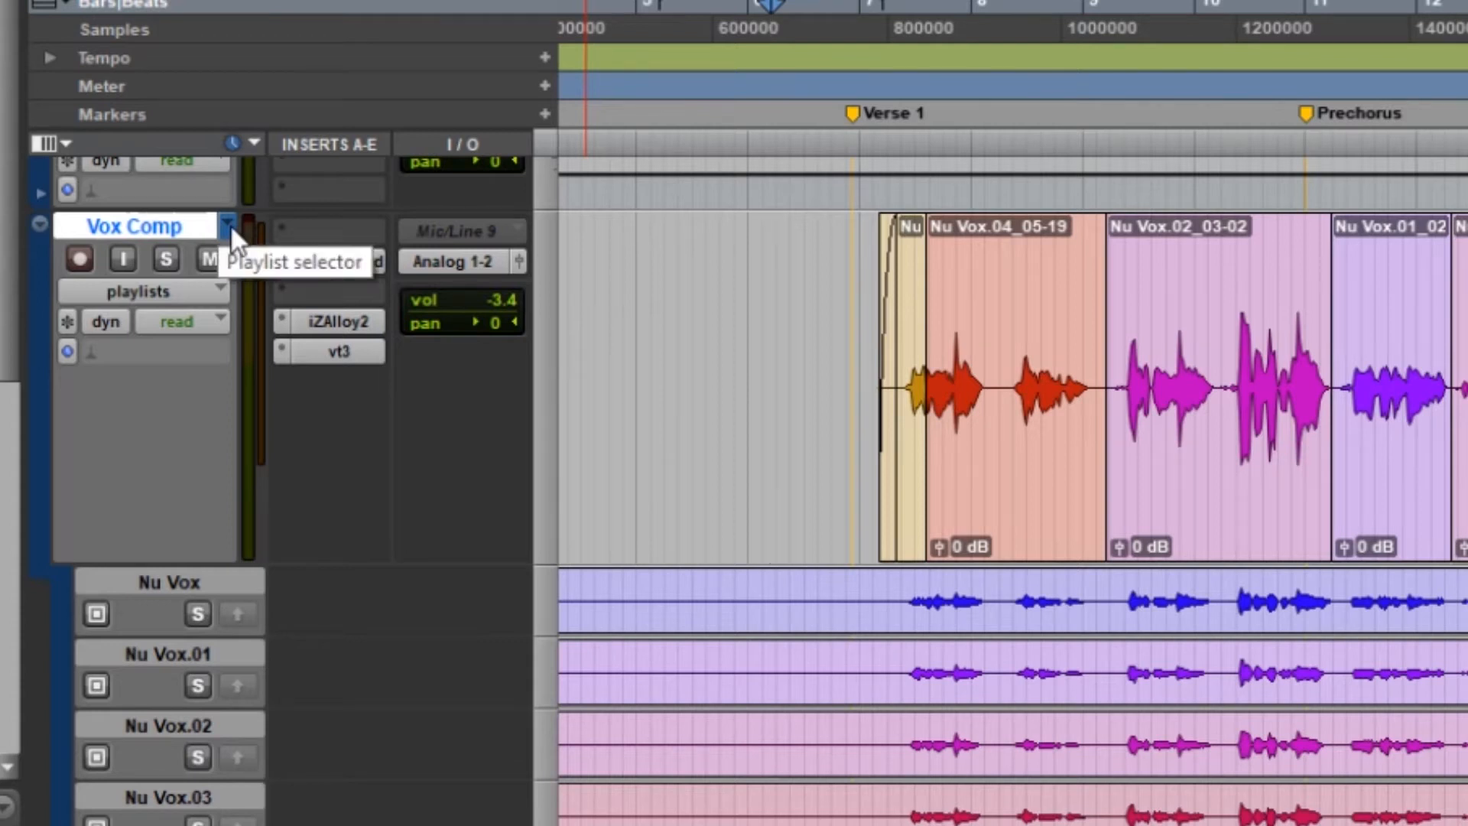
Create a new empty playlist on the Vox Comp track named Vox Comp Demonstration
left_click(229, 224)
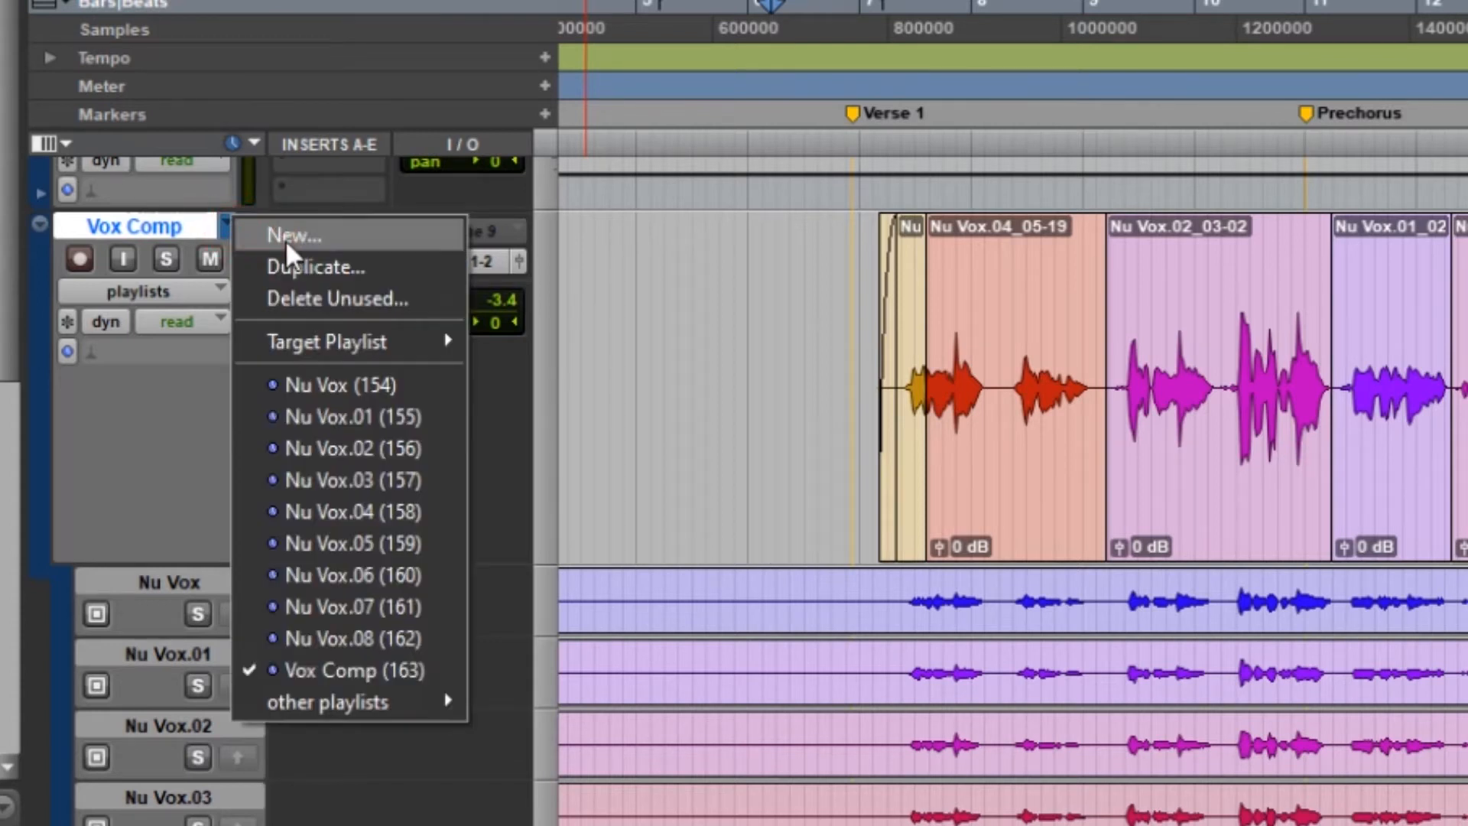
left_click(286, 235)
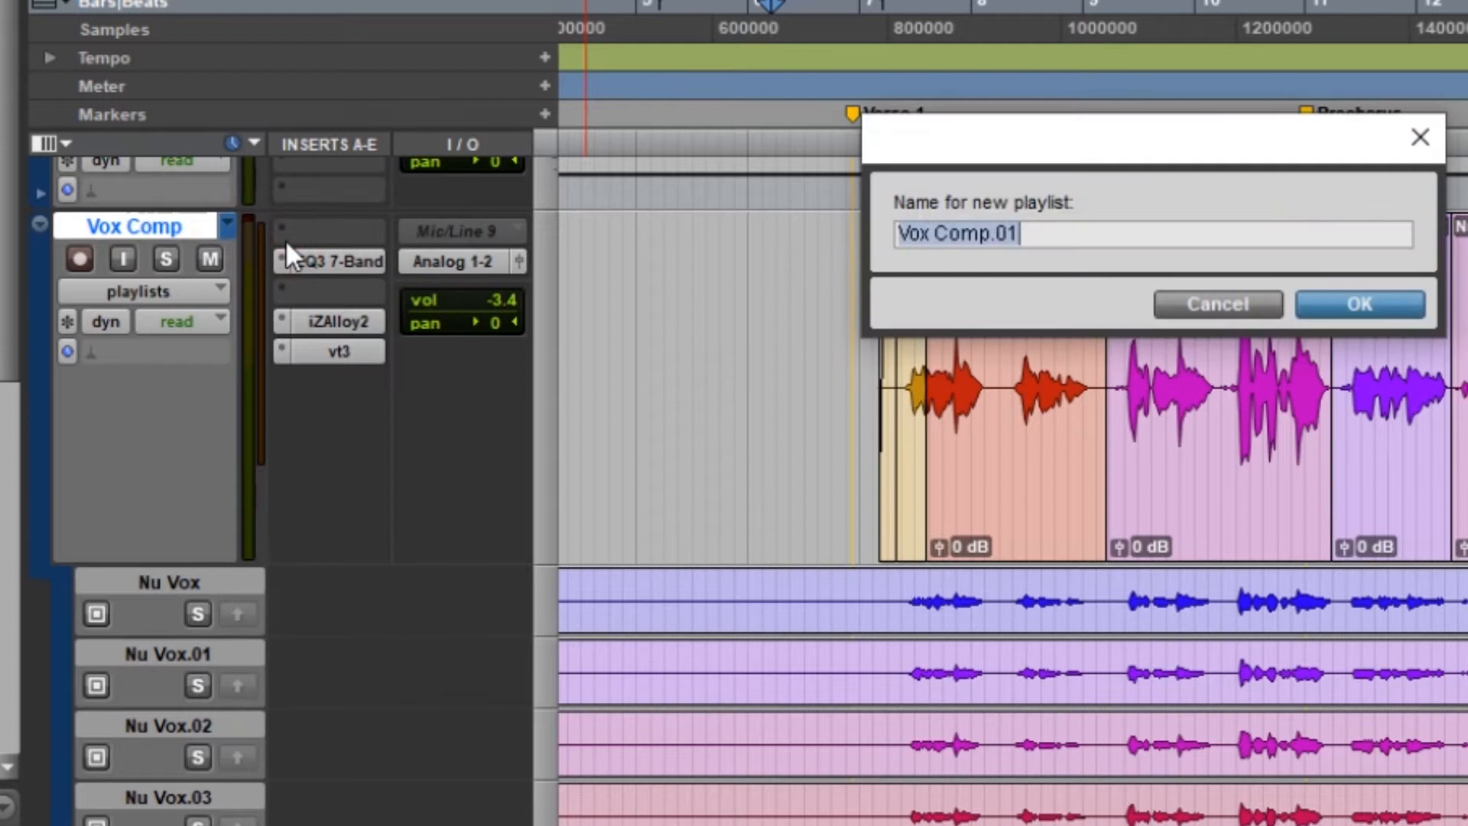
type("Vox Comp Demonstration")
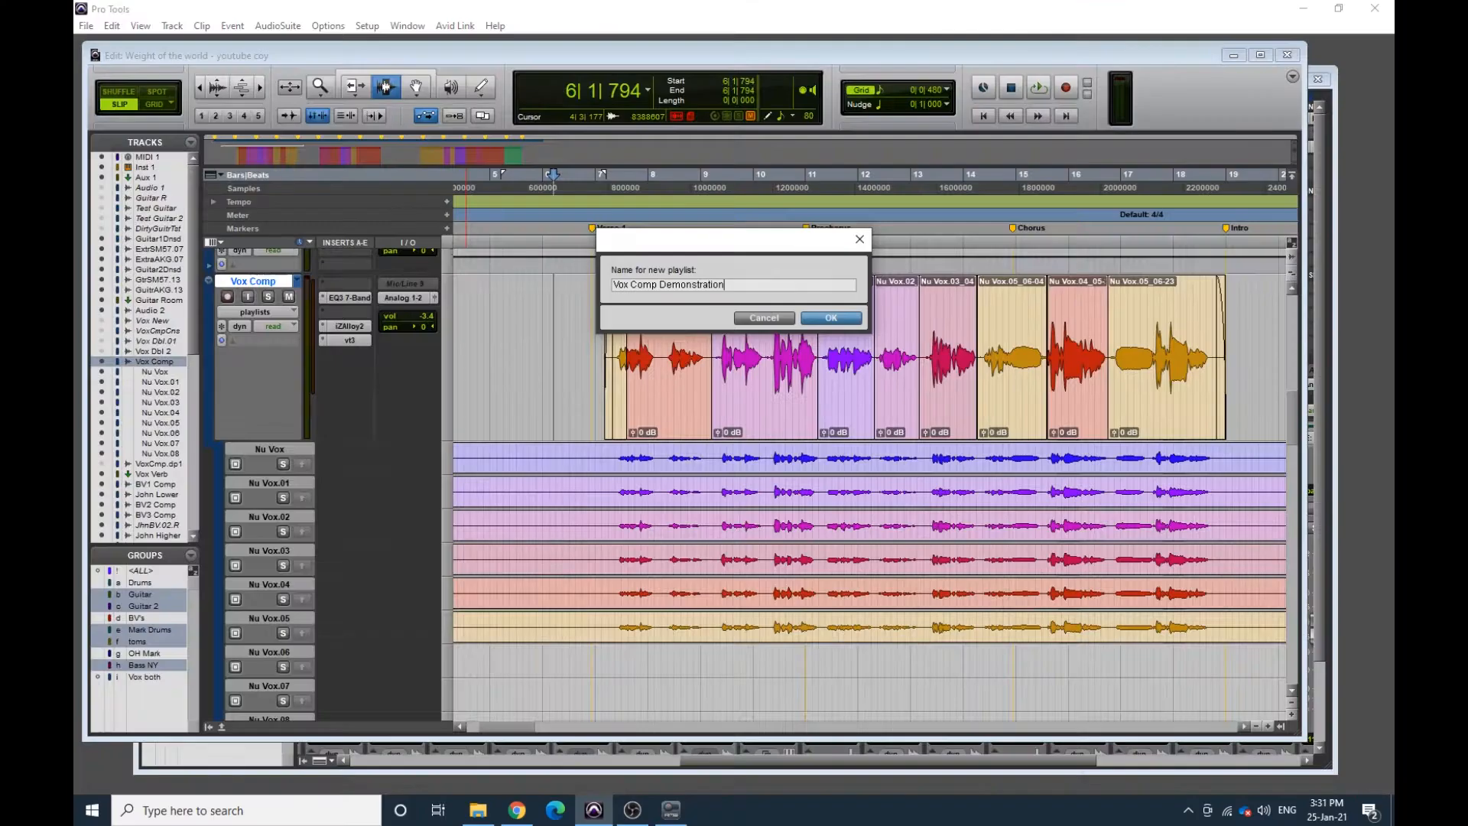
key("Return")
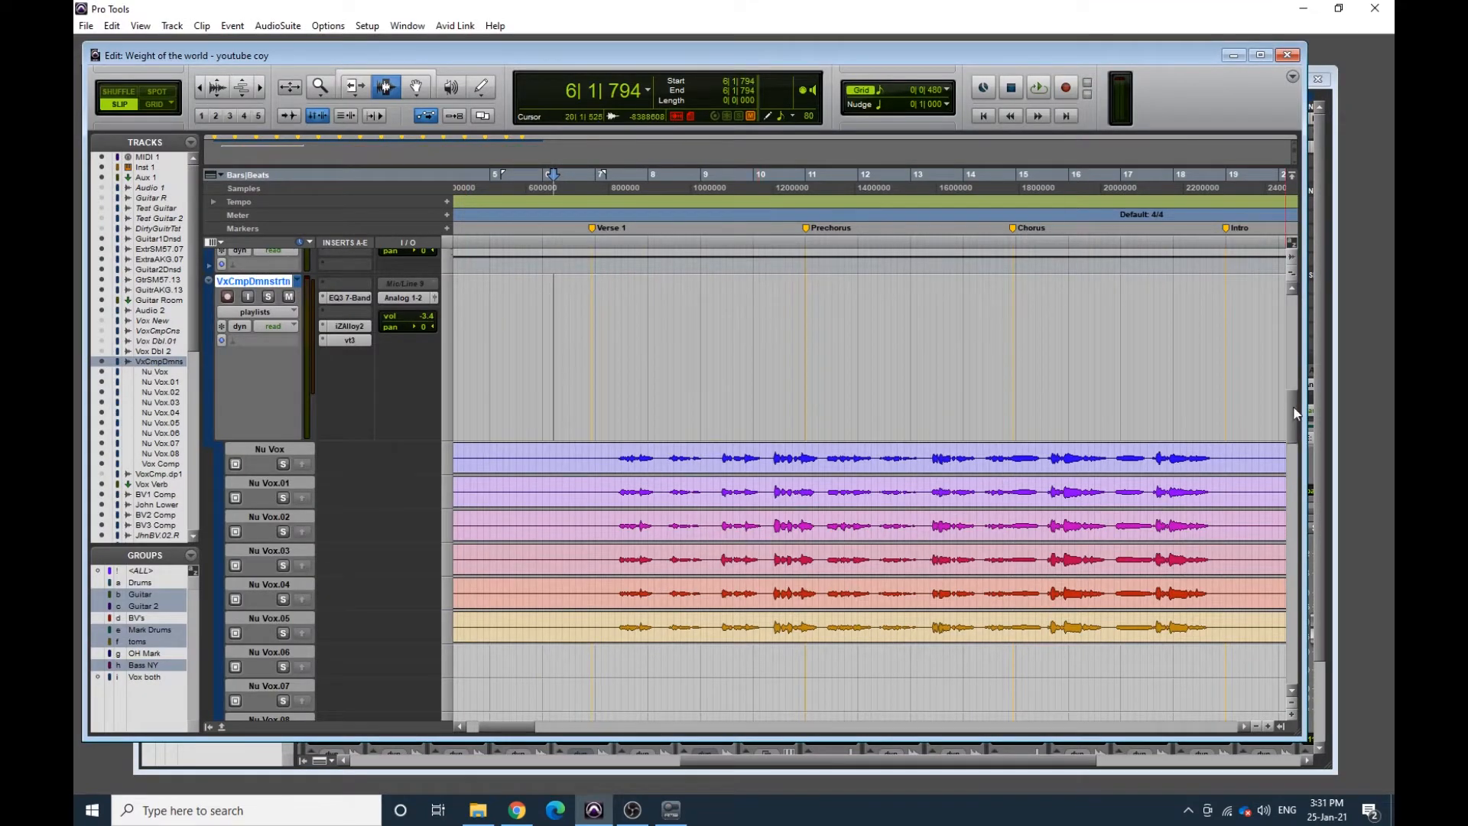
Locate the previous Vox Comp playlist below the takes and highlight its clips from Verse 1 through the first chorus
scroll(1295, 413, "down", 3)
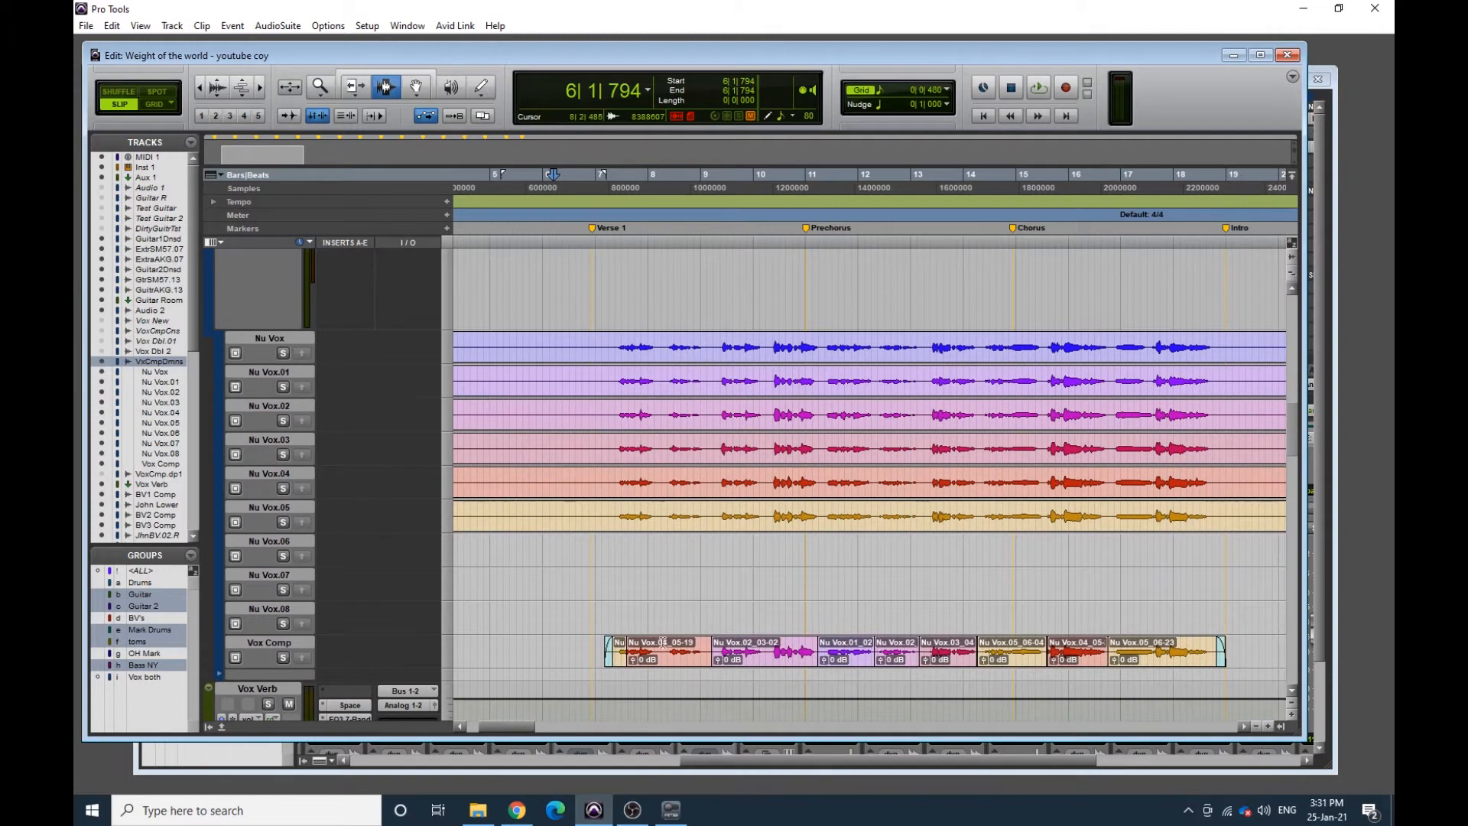
left_click_drag(594, 647, 1262, 647)
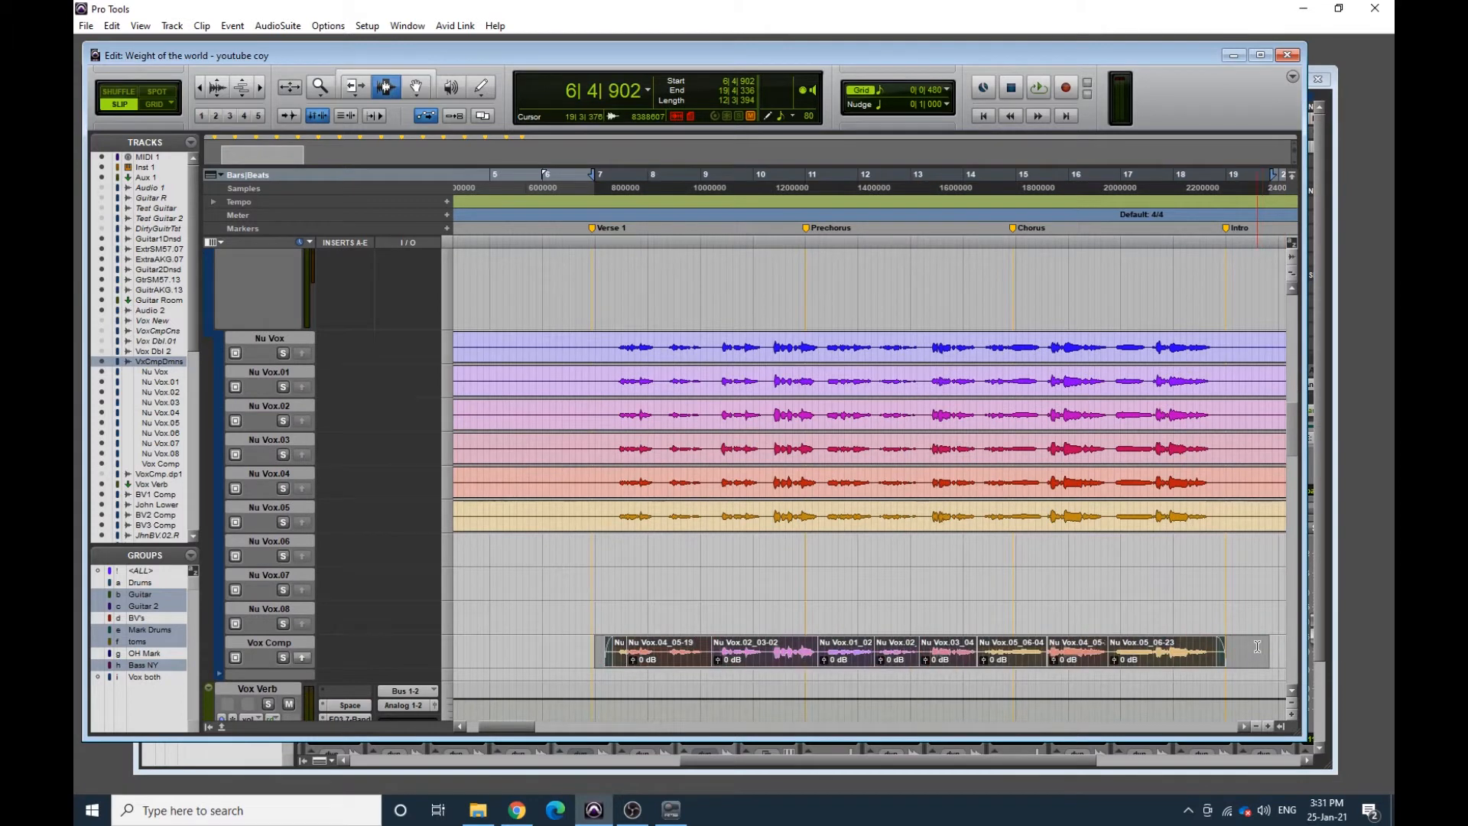
left_click(1257, 646)
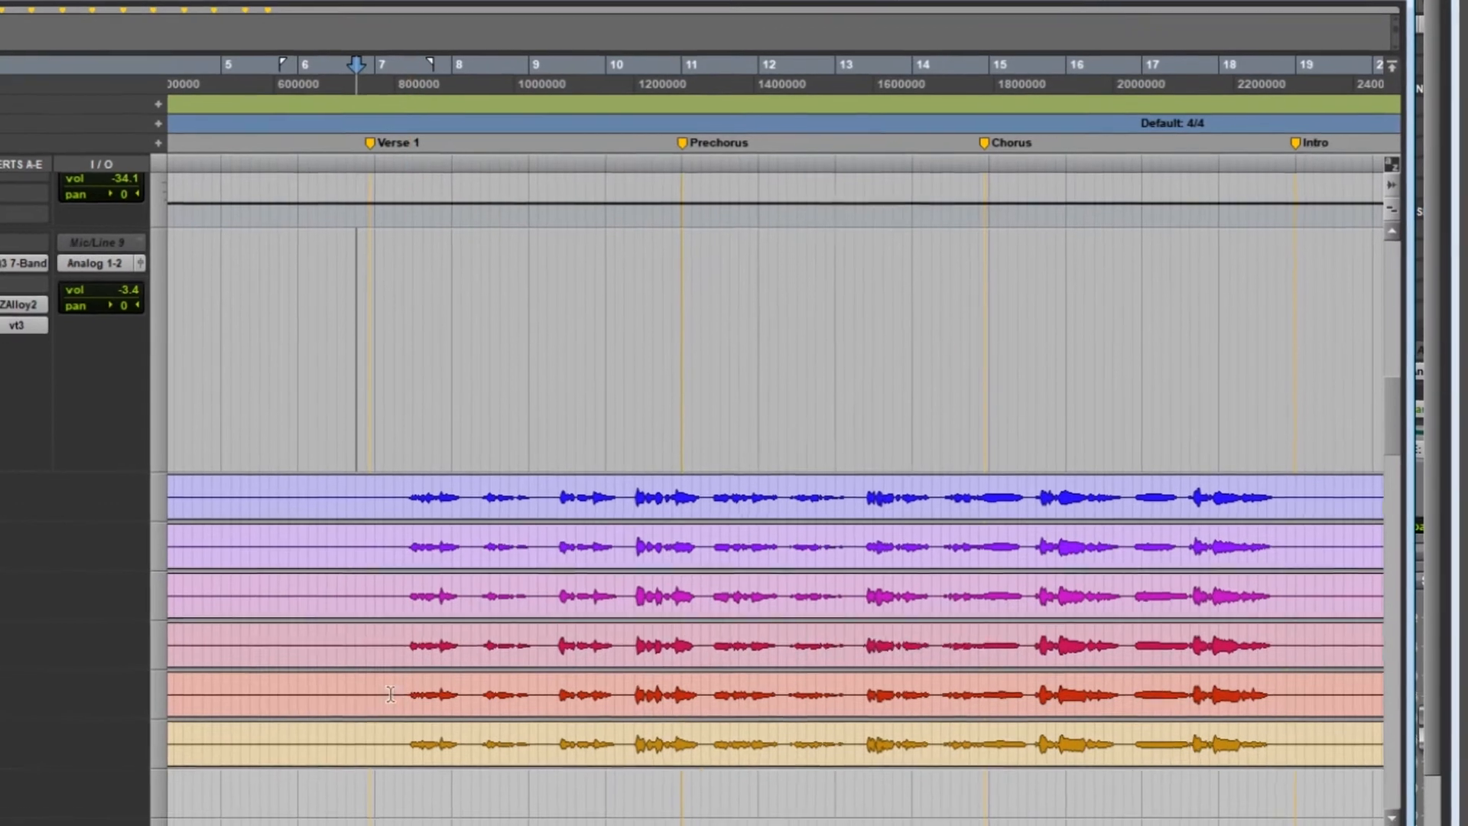
Copy the Nu Vox.04 take from Verse 1 to just past the Intro marker following the chorus into the target playlist
left_click_drag(510, 640, 669, 638)
left_click_drag(561, 697, 1327, 711)
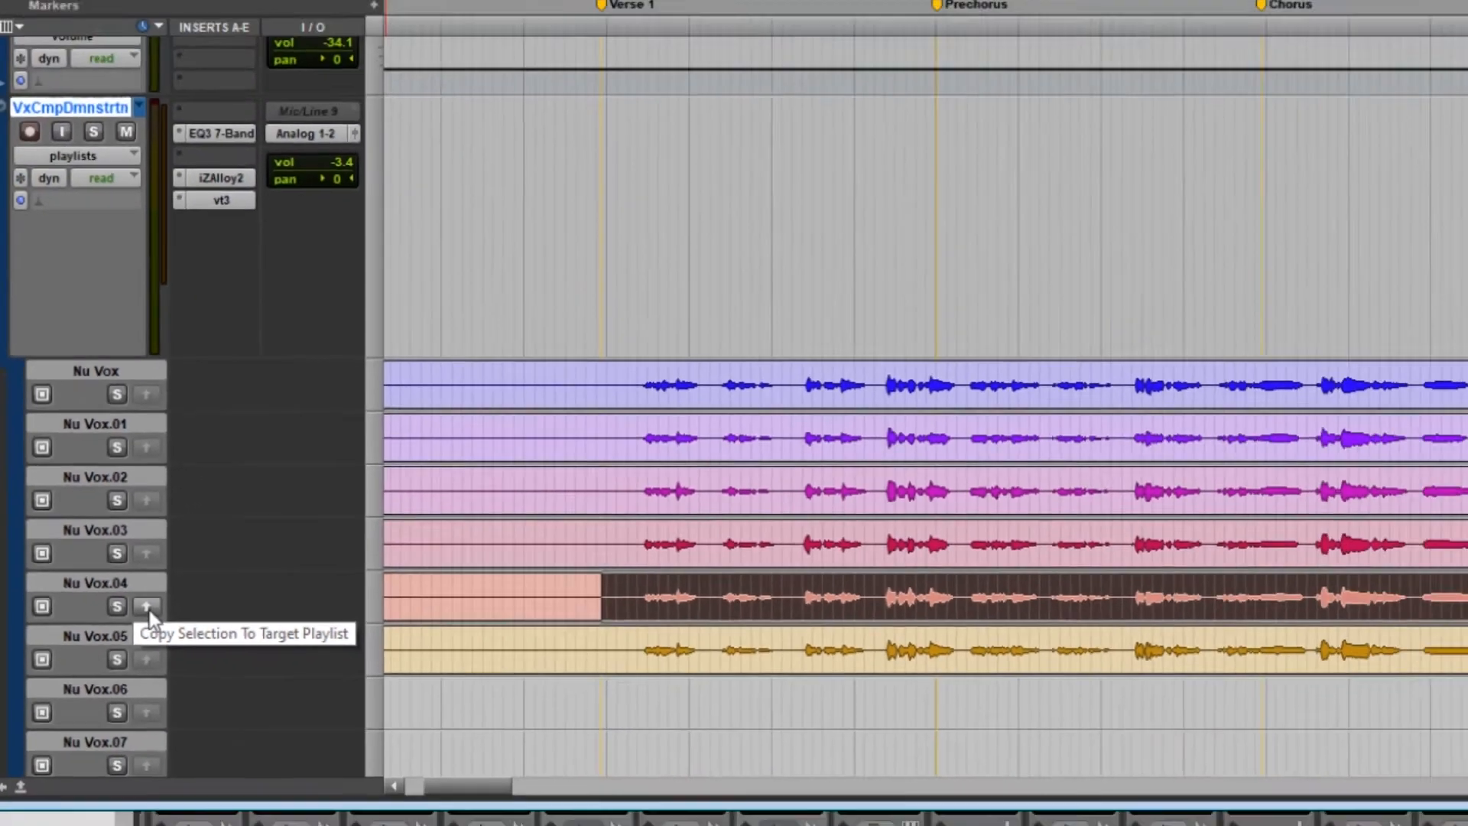
left_click(256, 642)
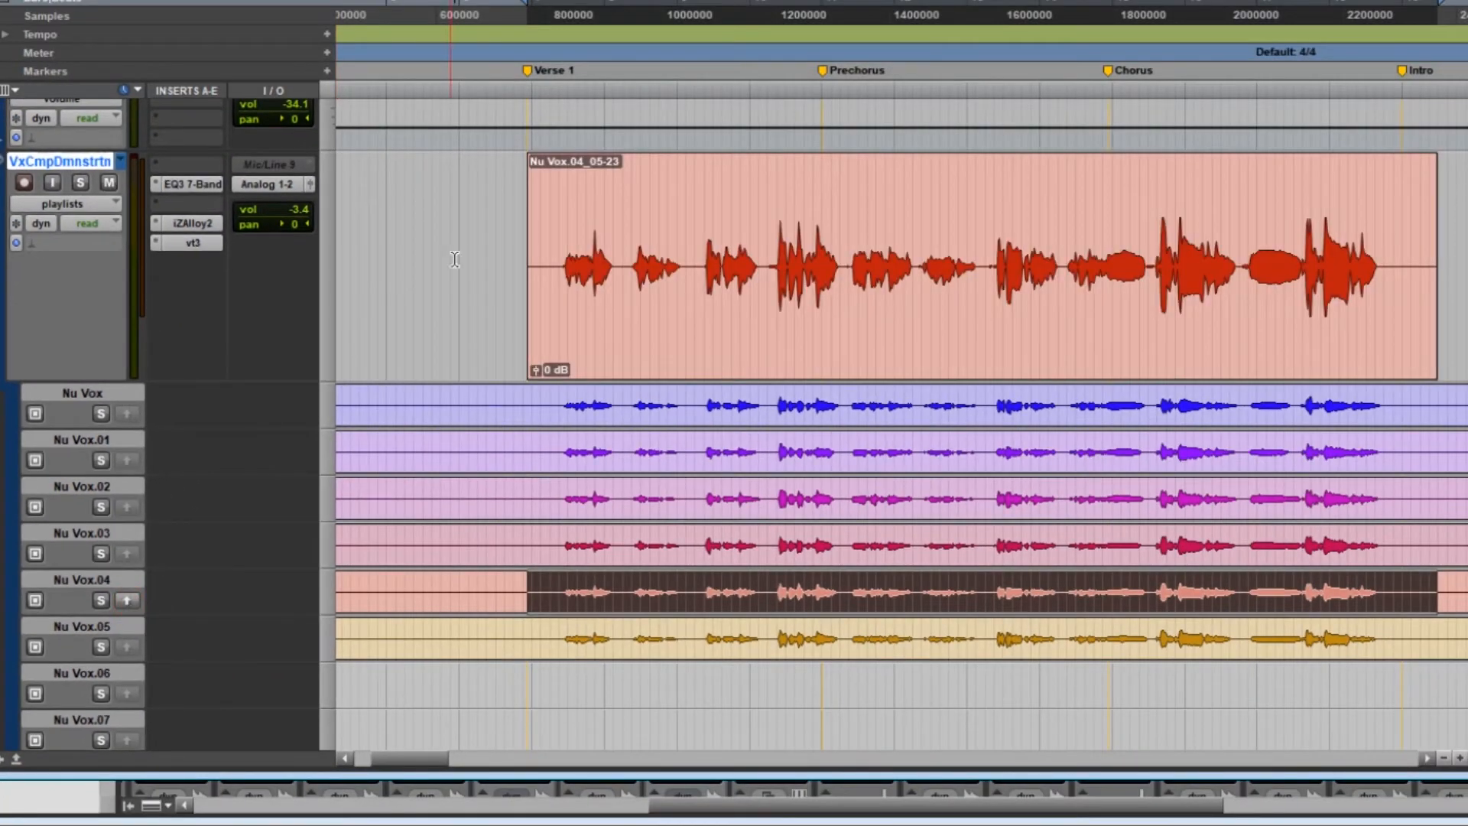
Audition the first two vocal phrases of the copied Nu Vox.04 clip, starting playback just before each phrase
left_click(533, 231)
left_click_drag(566, 231, 1404, 218)
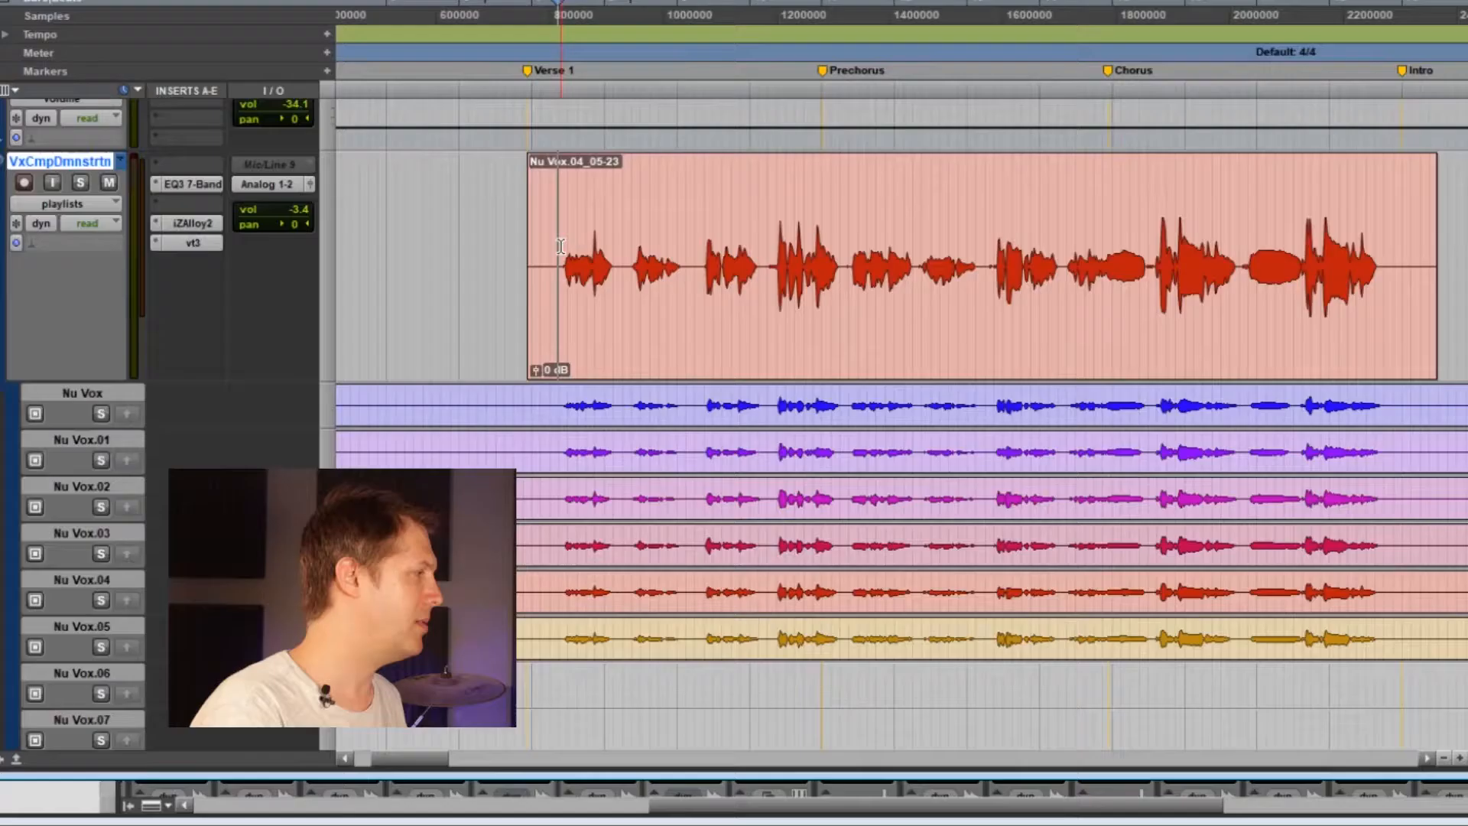
key("space")
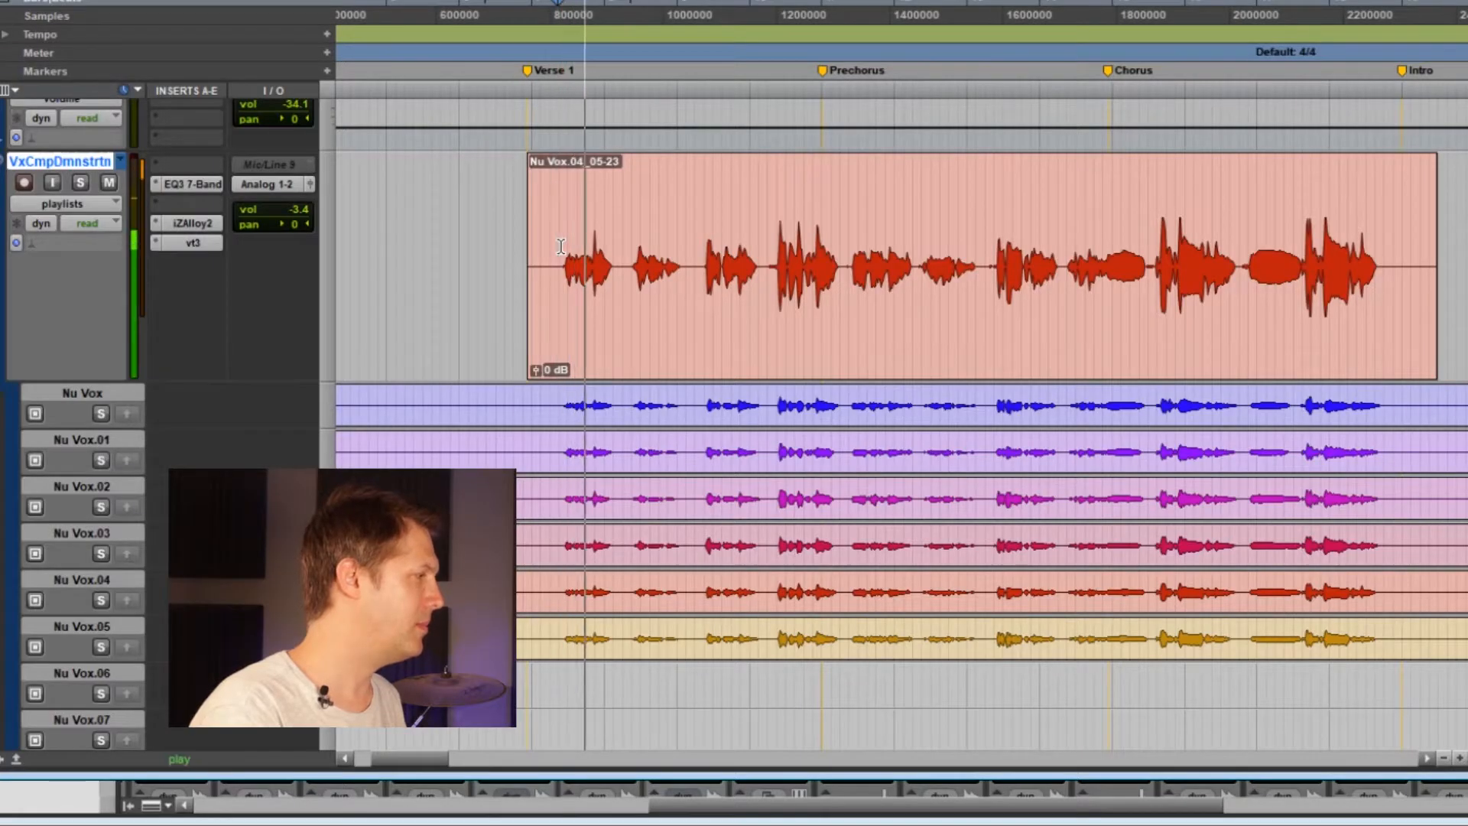
key("space")
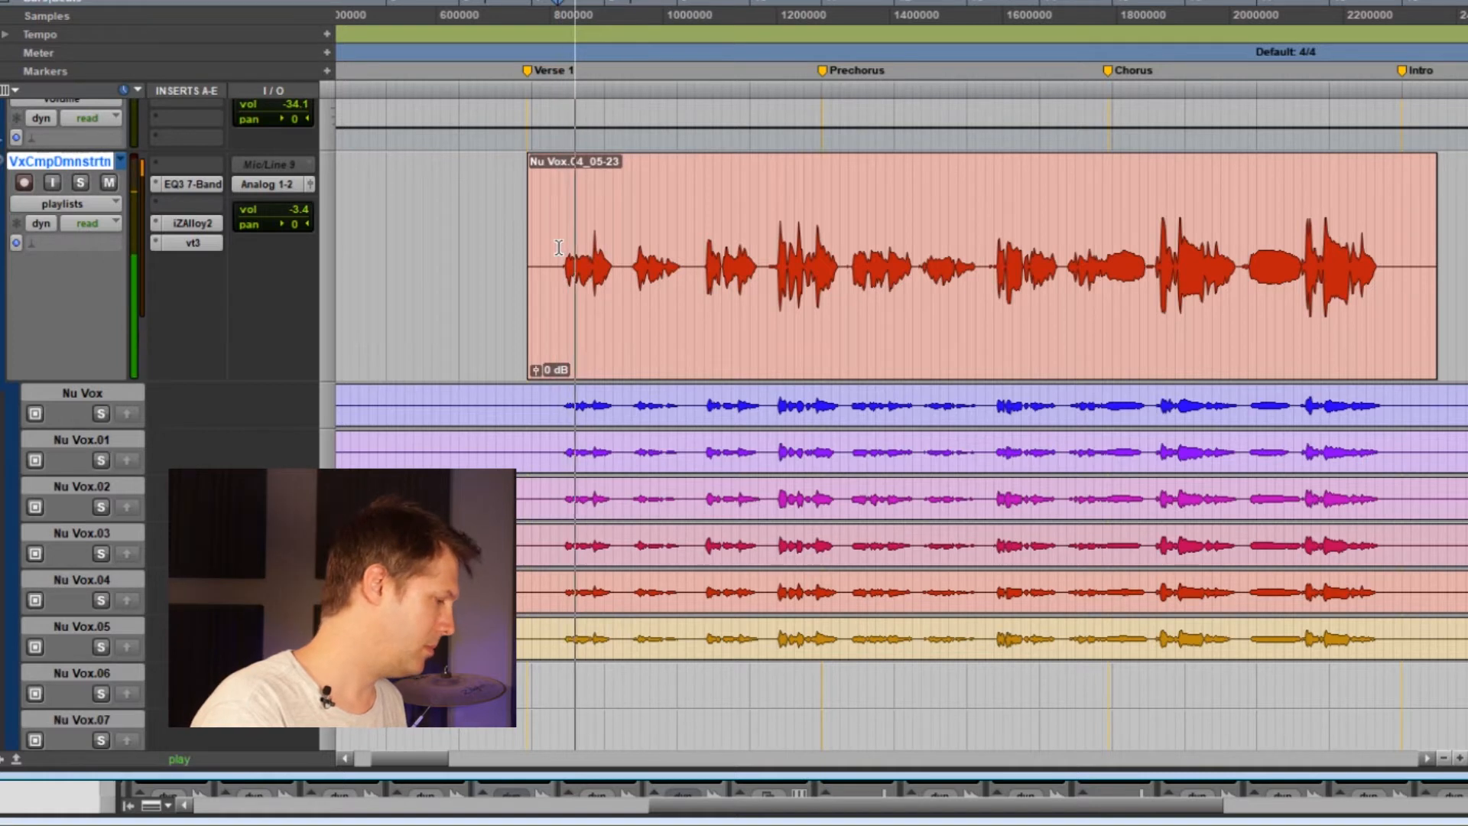
left_click(625, 248)
key("space")
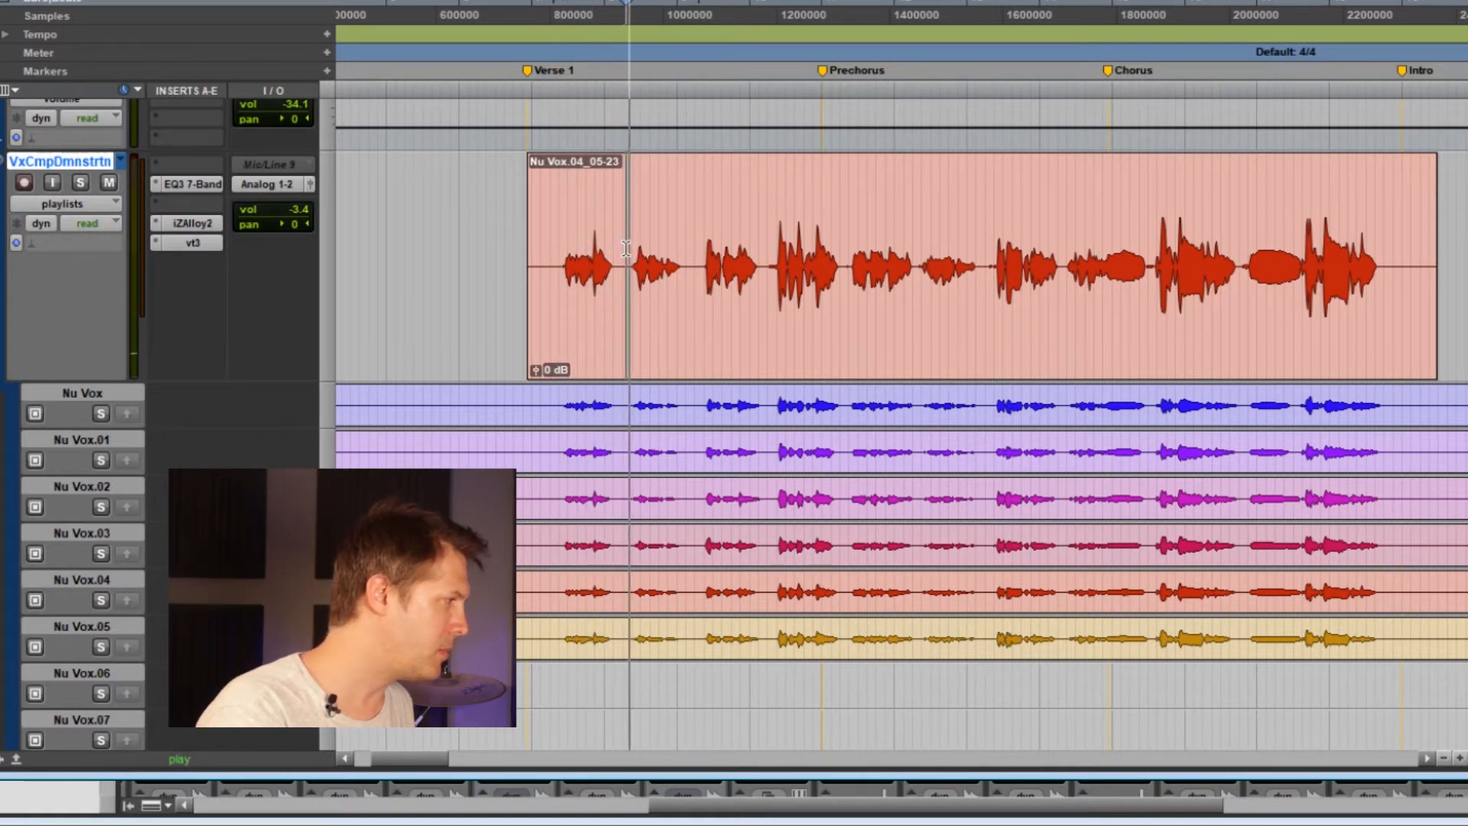
key("space")
Audition the third vocal phrase of the copied Nu Vox.04 clip, restarting playback from just before it
left_click(699, 256)
key("space")
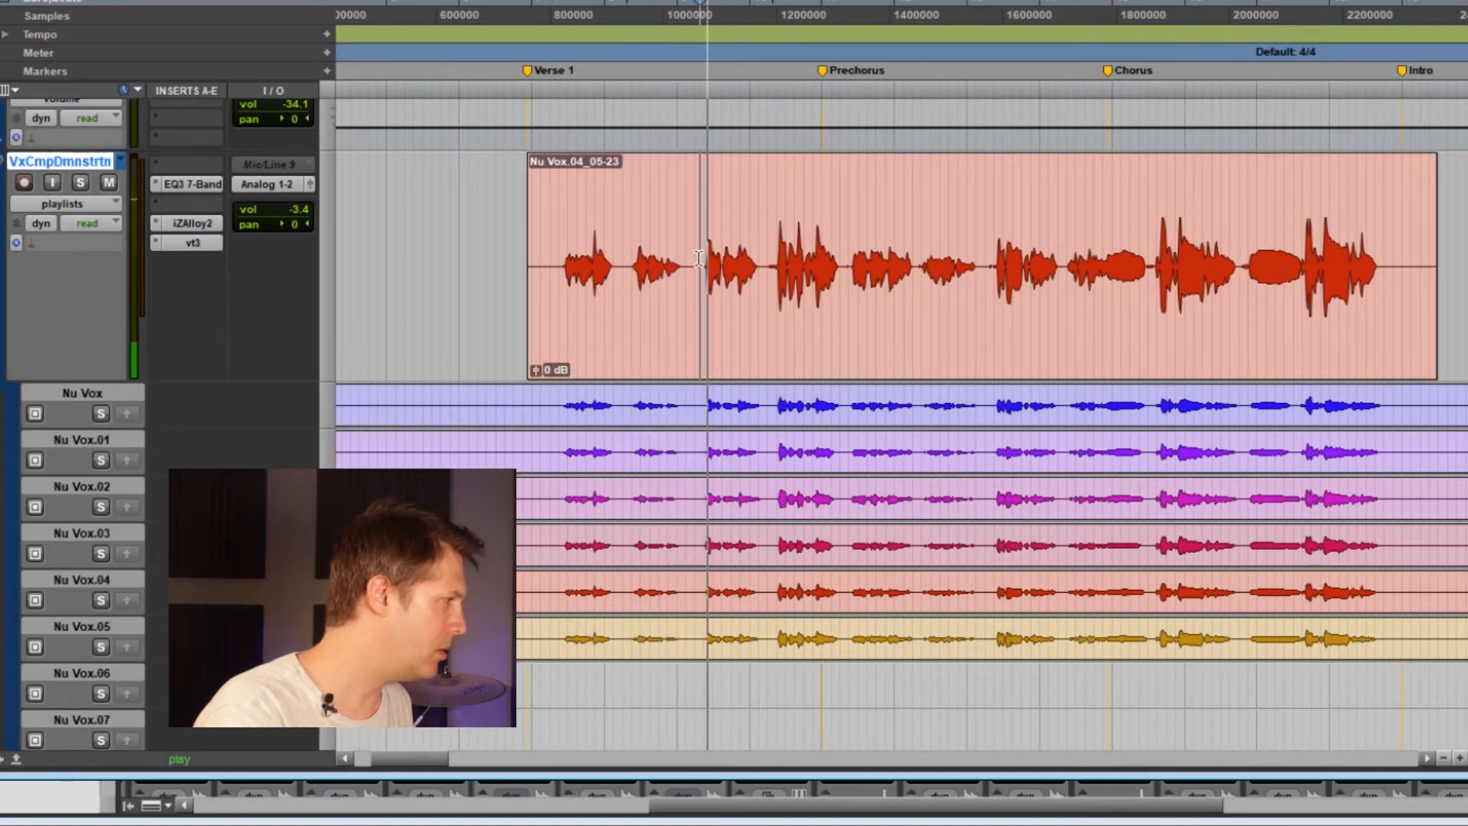
key("space")
left_click(690, 262)
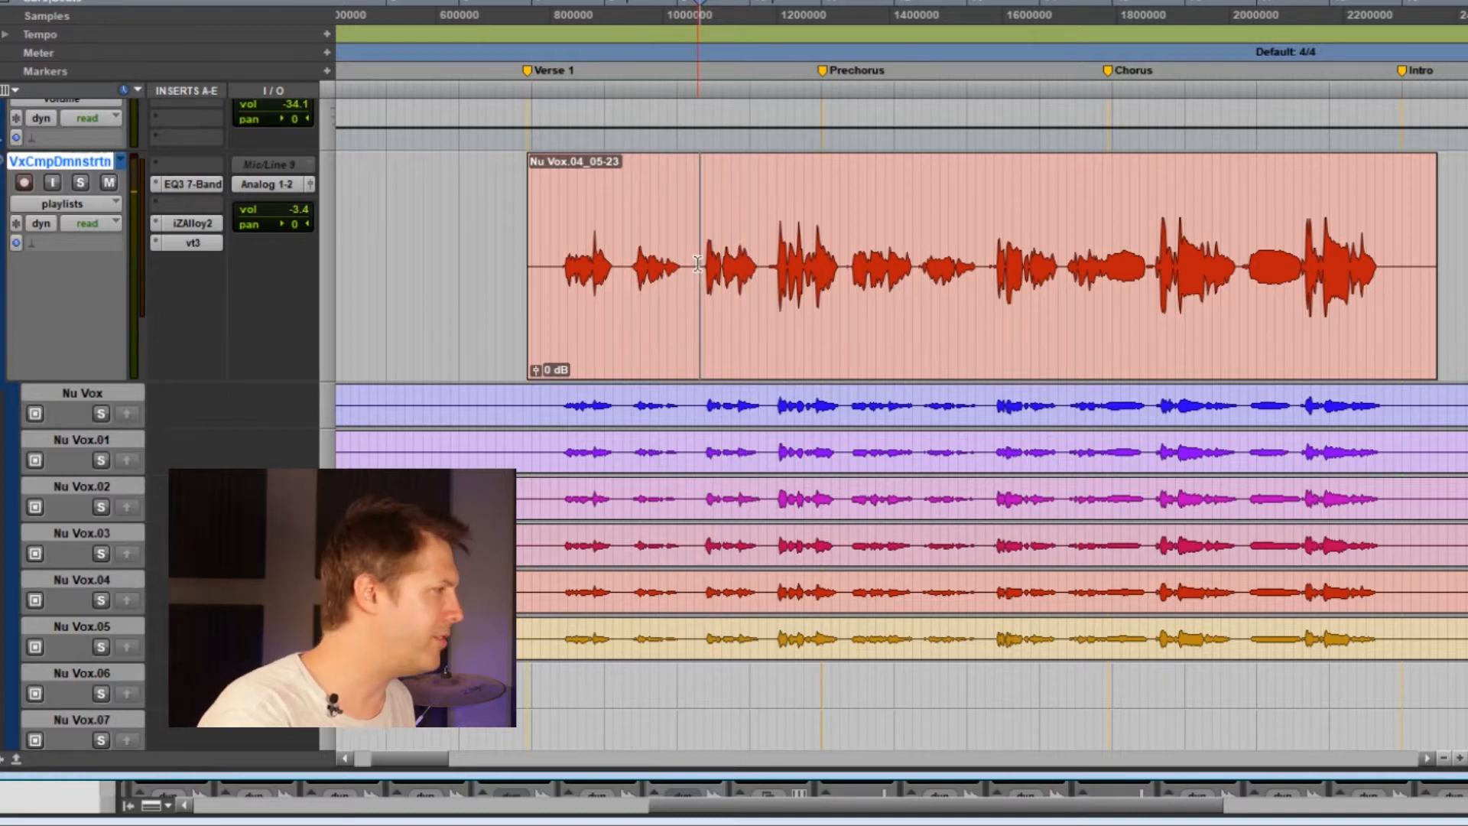
key("space")
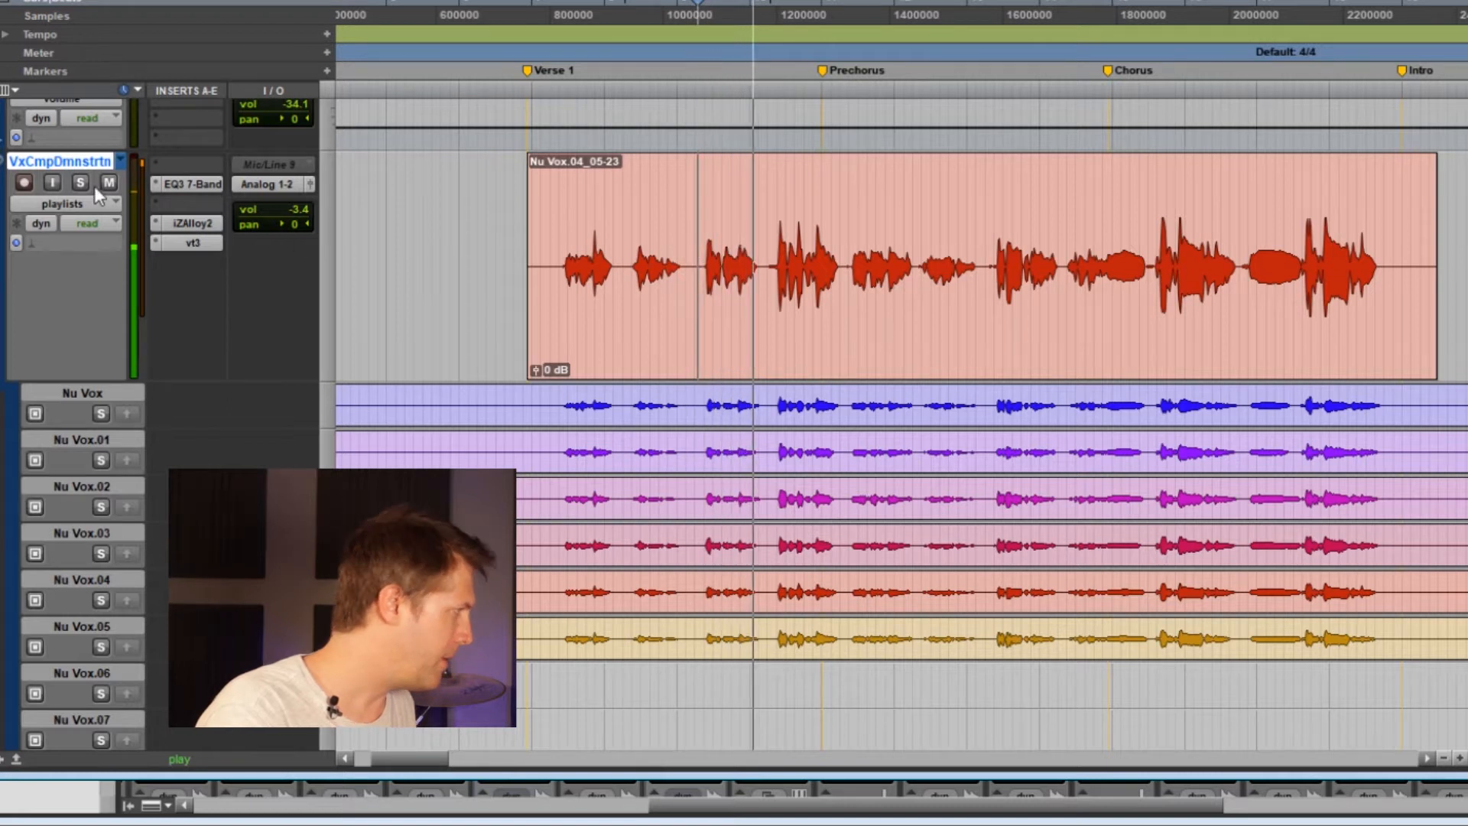
Audition the third vocal phrase twice with the comp track soloed, and turn the track solo off
key("space")
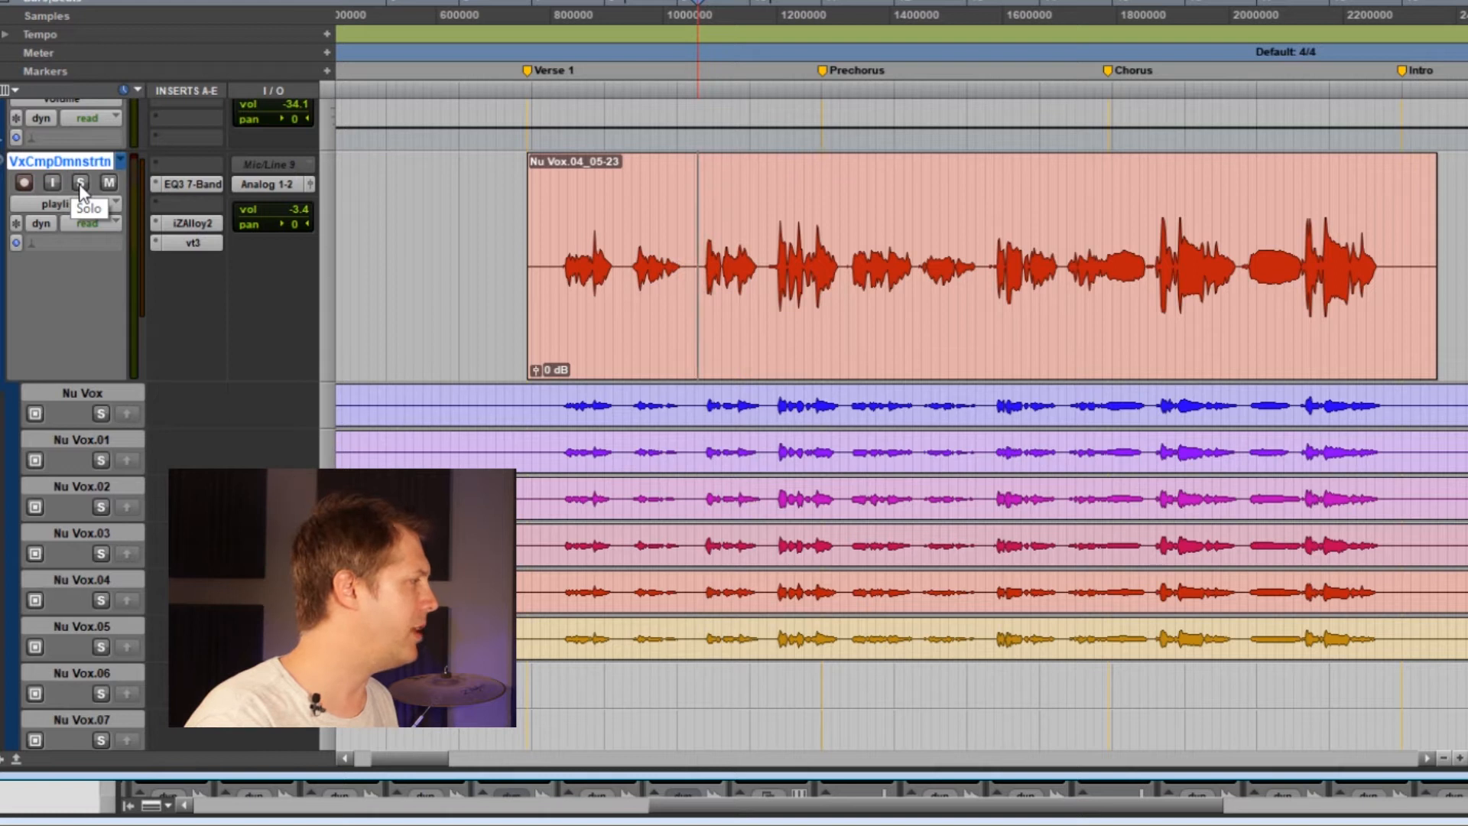
left_click(80, 184)
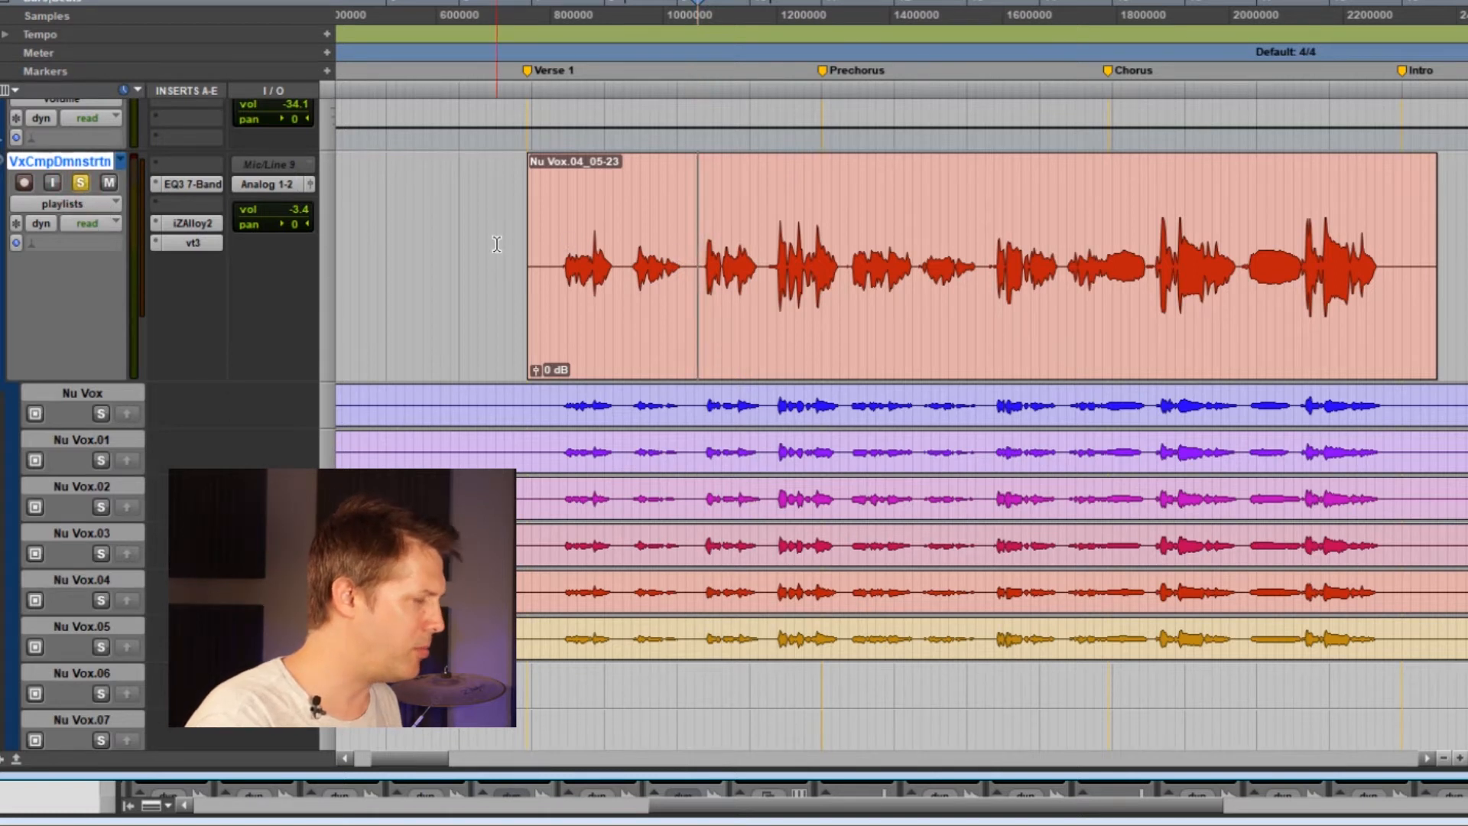
key("space")
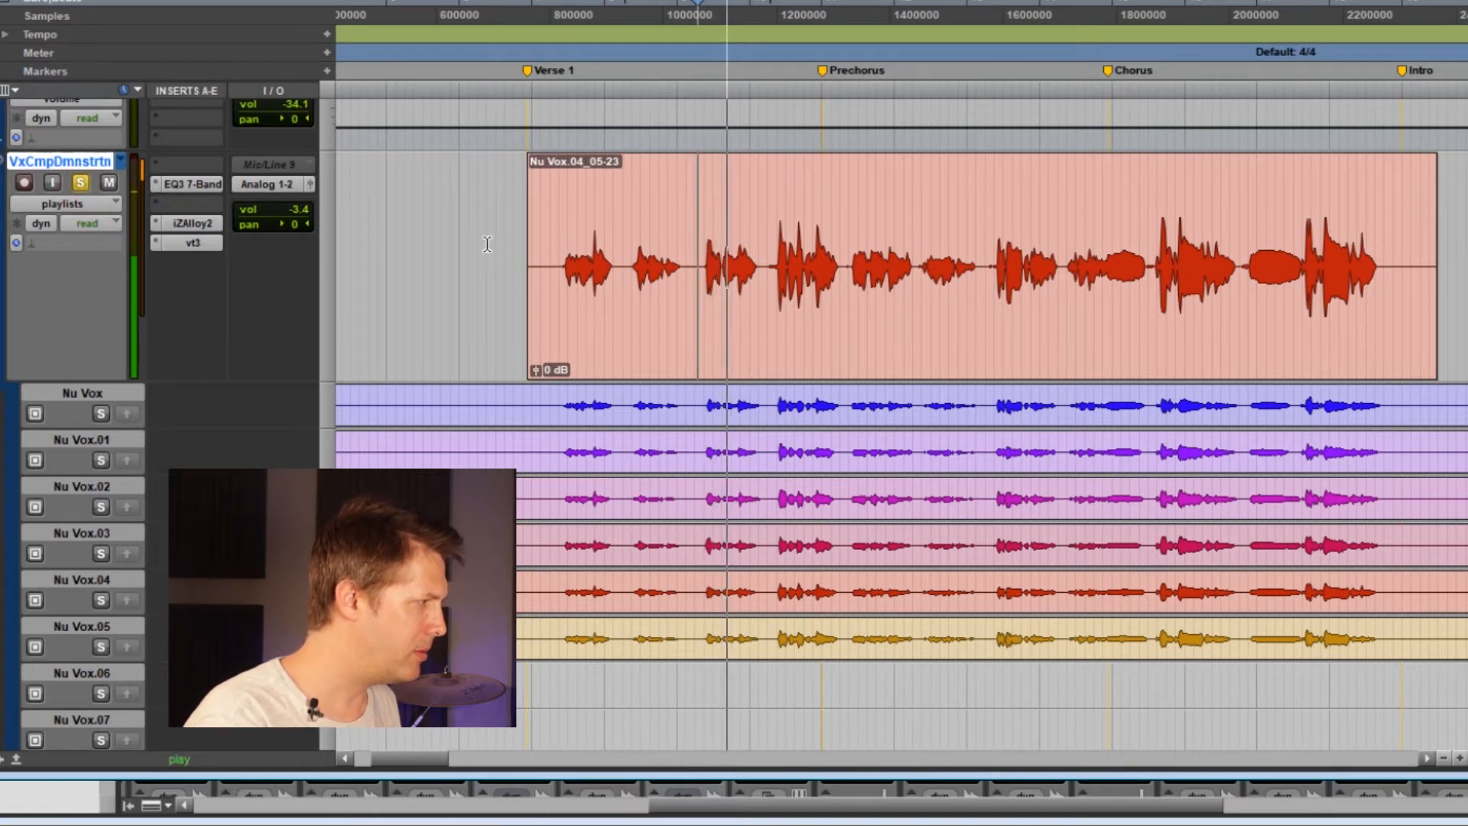
key("space")
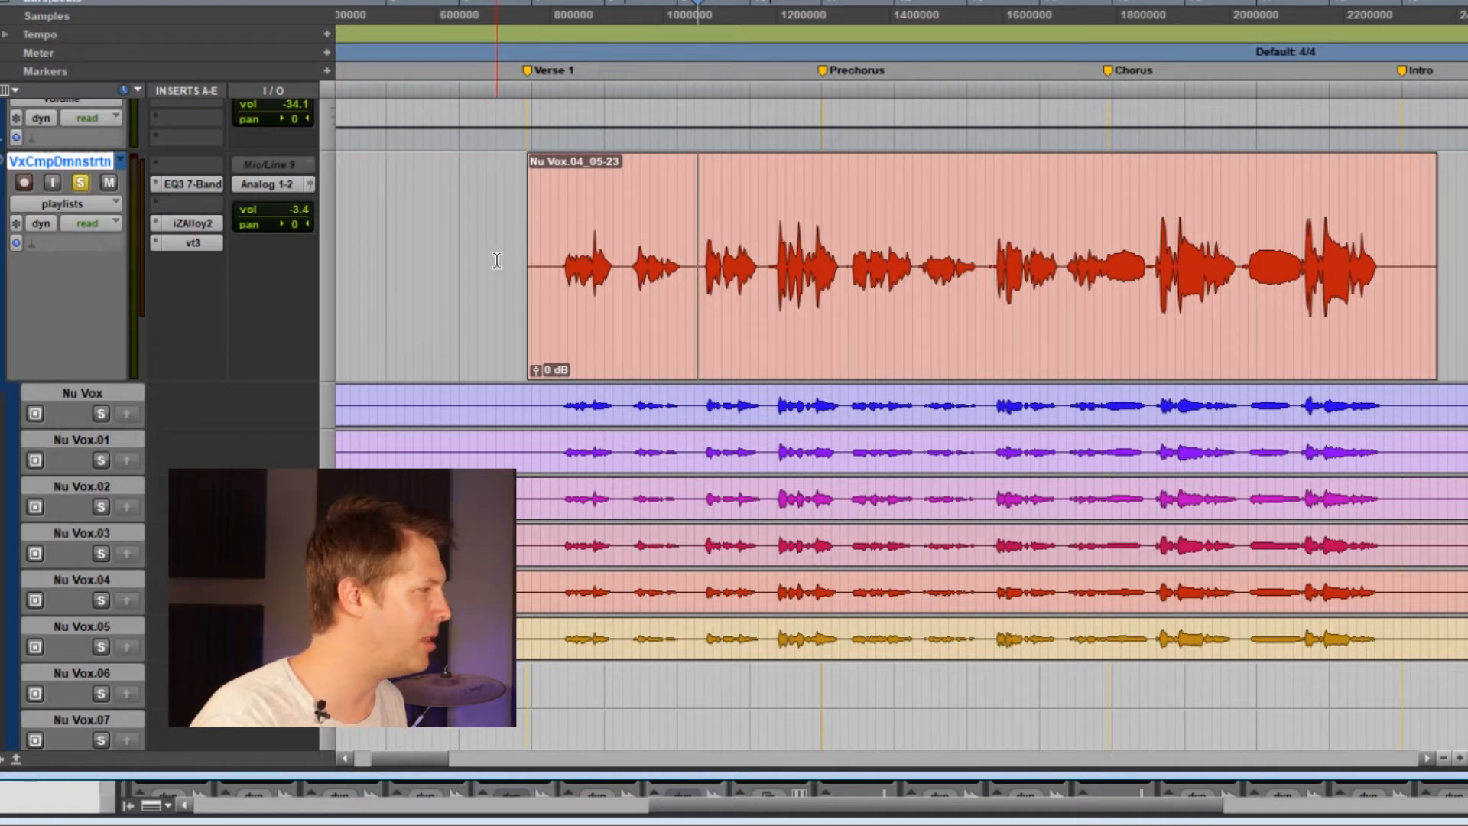
key("space")
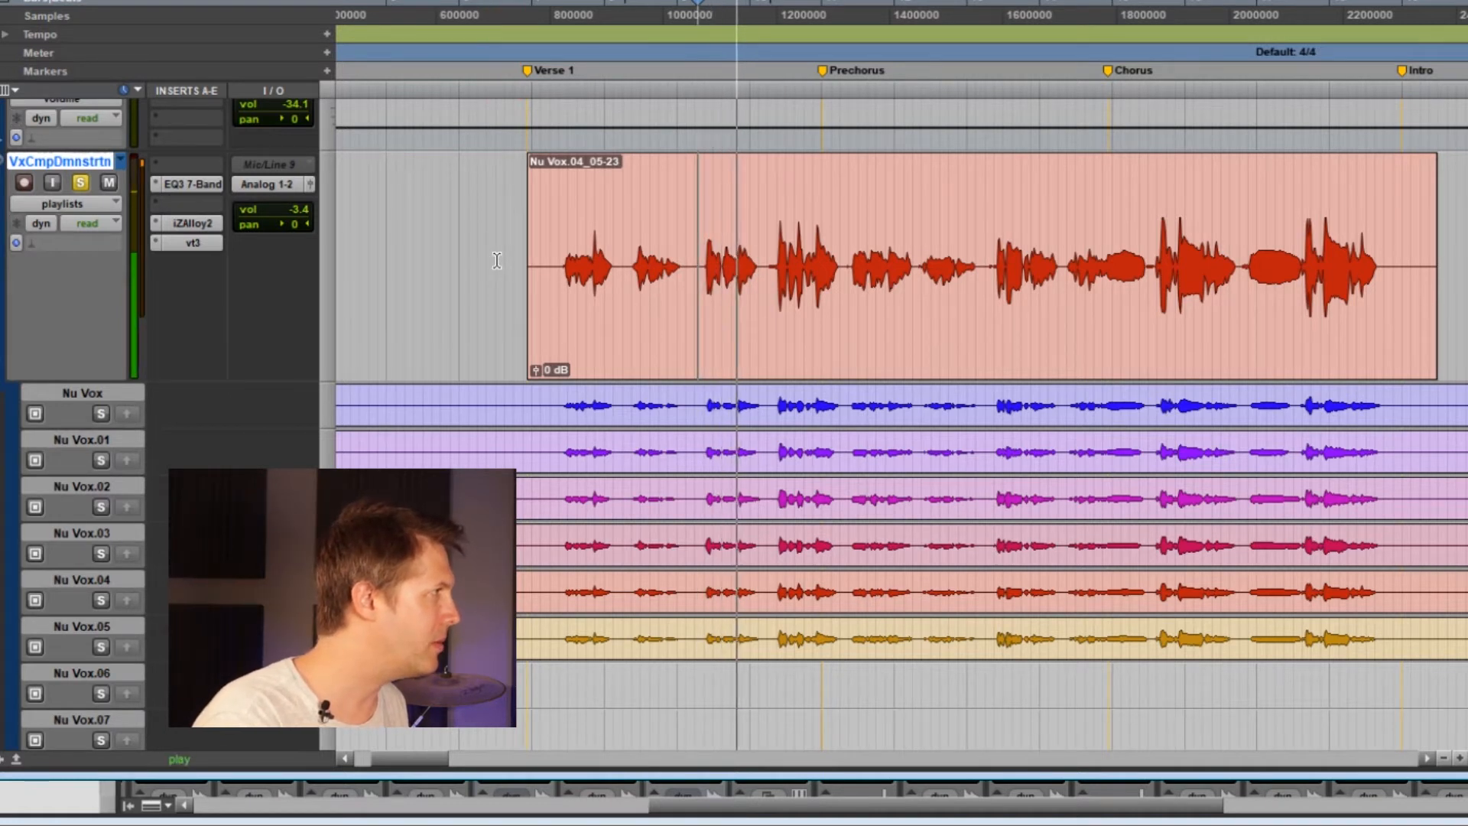
key("space")
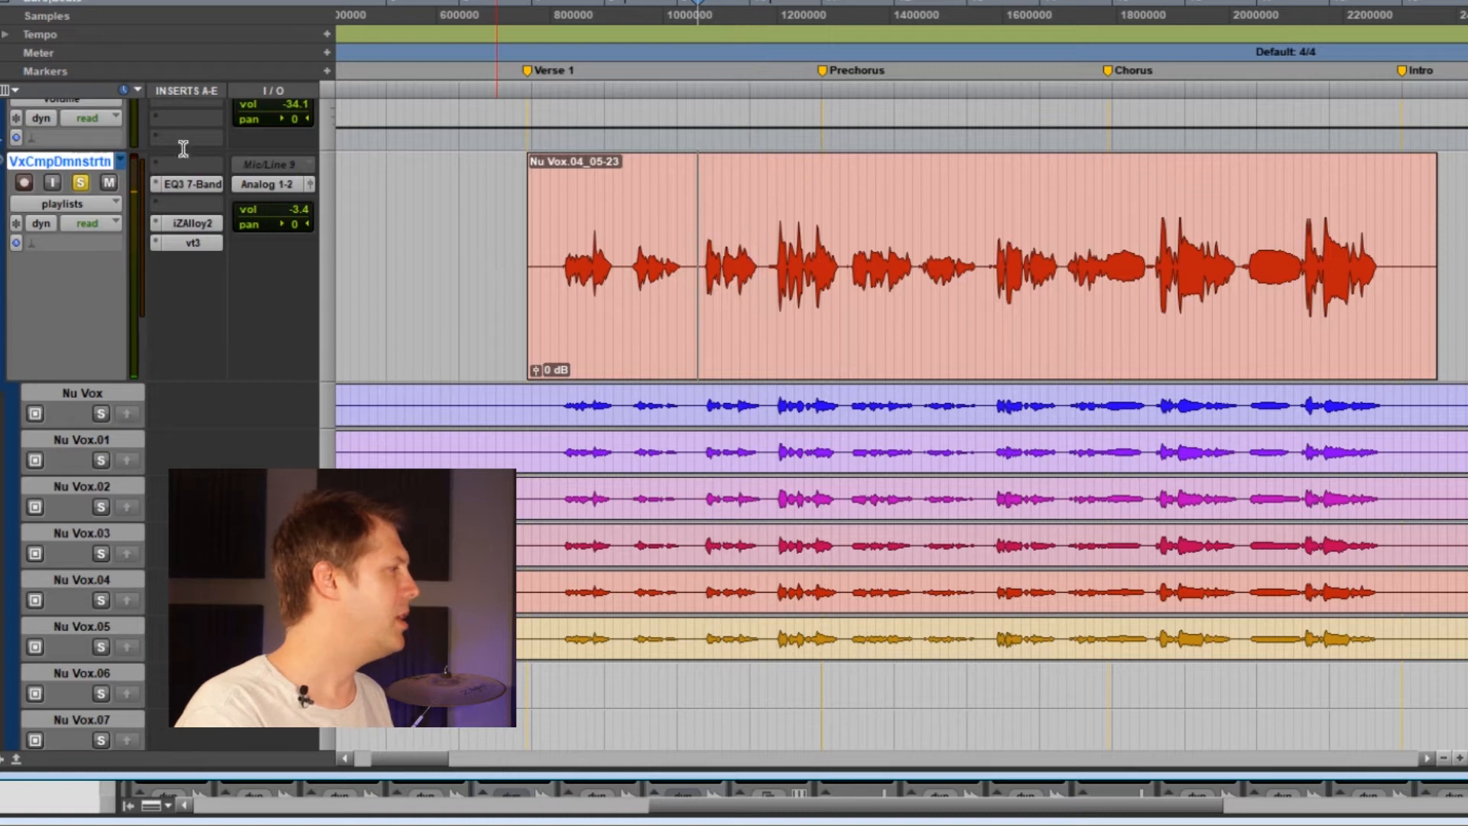
left_click(81, 182)
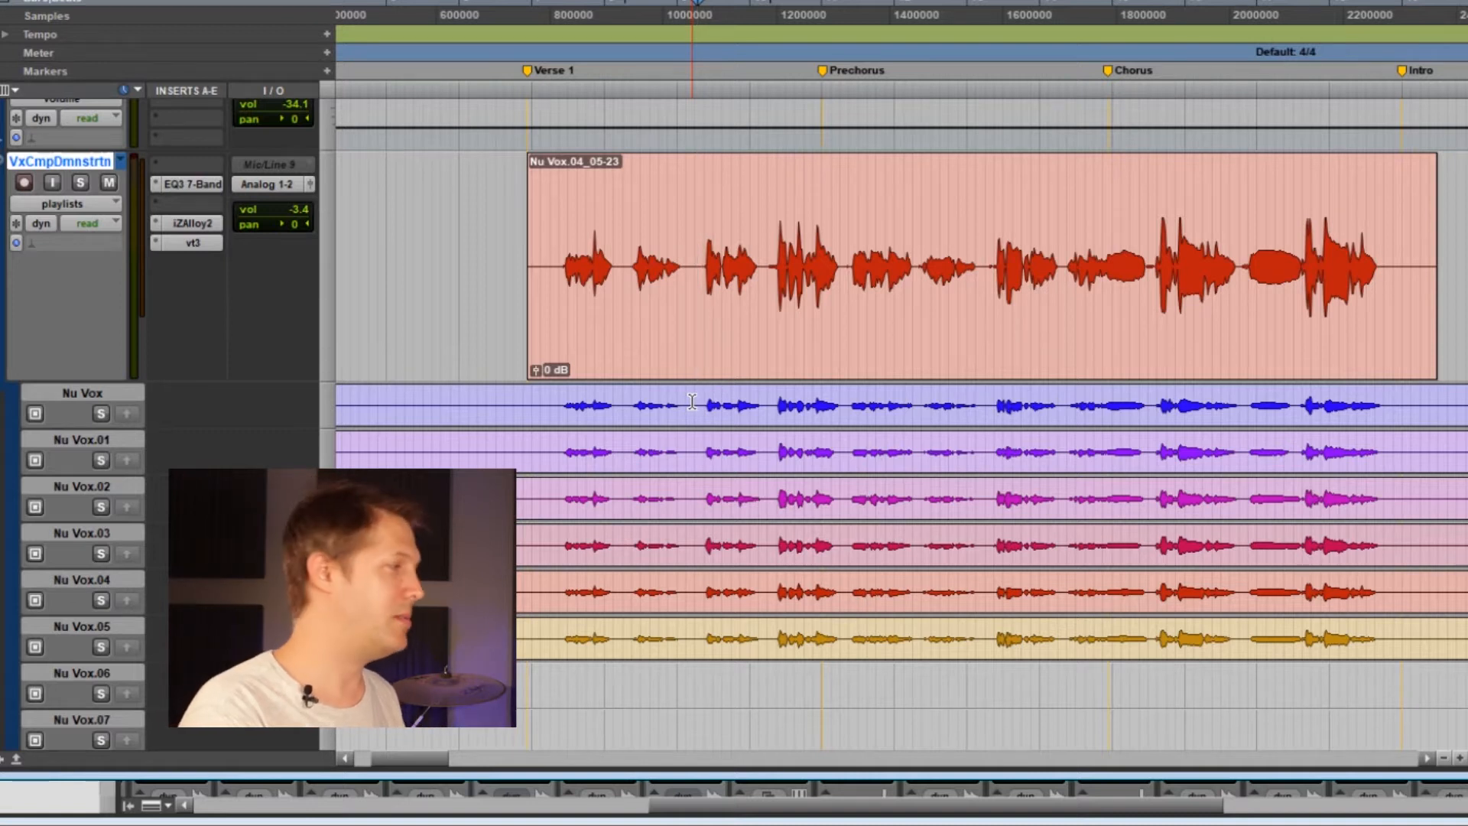
Audition the third vocal phrase in the Nu Vox and Nu Vox.01 takes, soloing each lane from just before the phrase
left_click(705, 406)
left_click(699, 403)
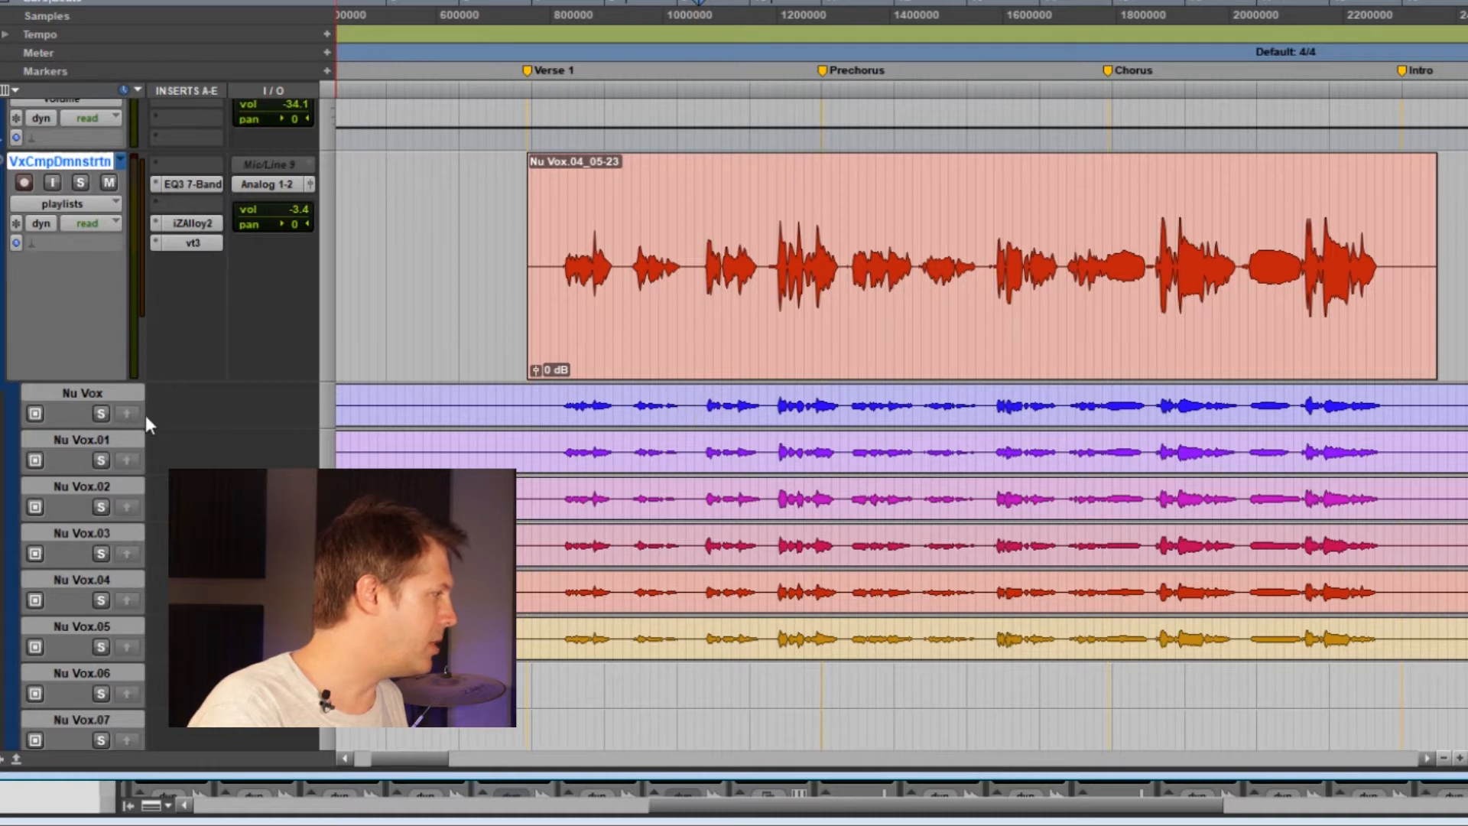
left_click(101, 414)
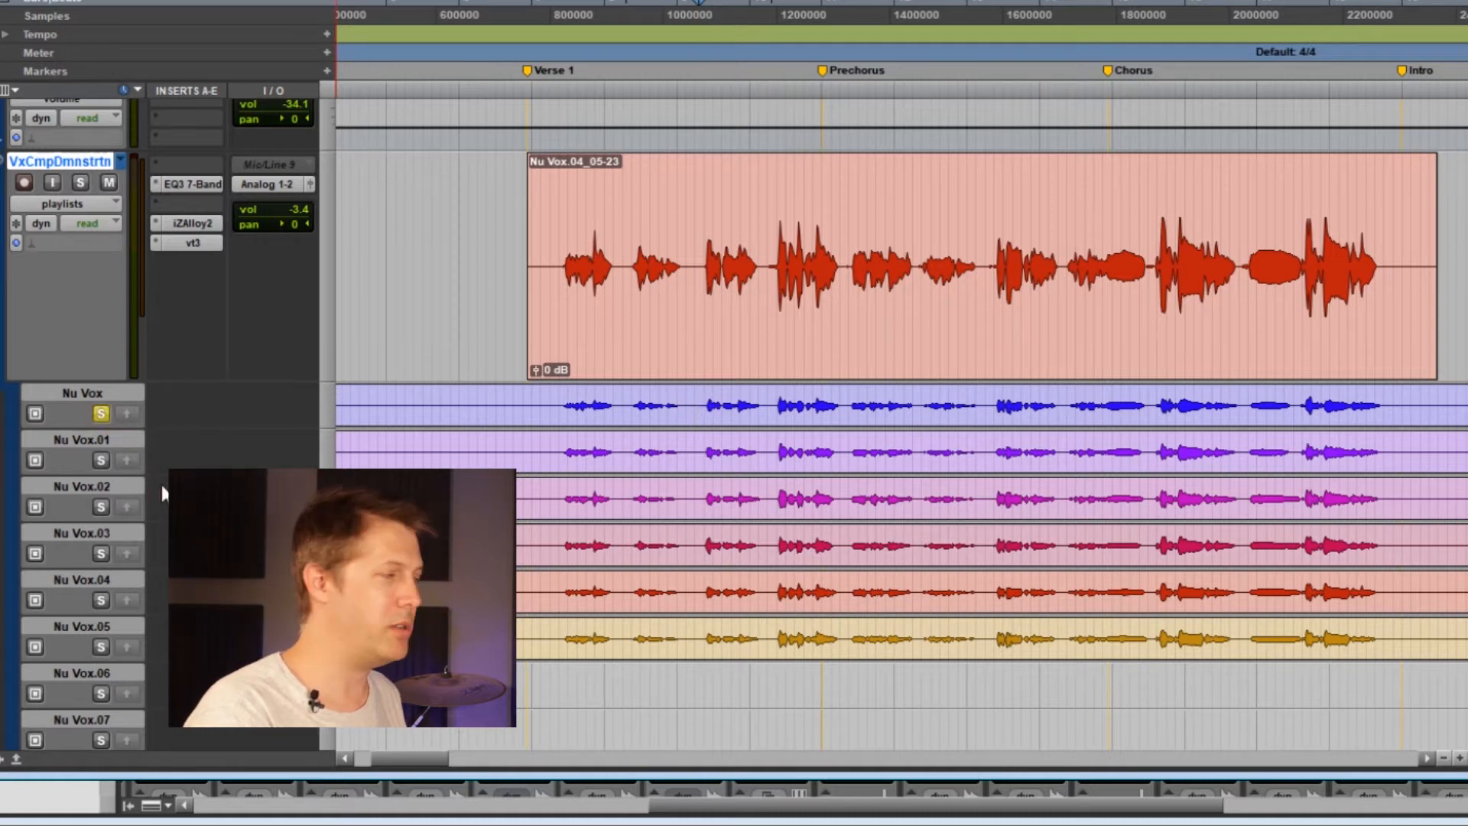
key("space")
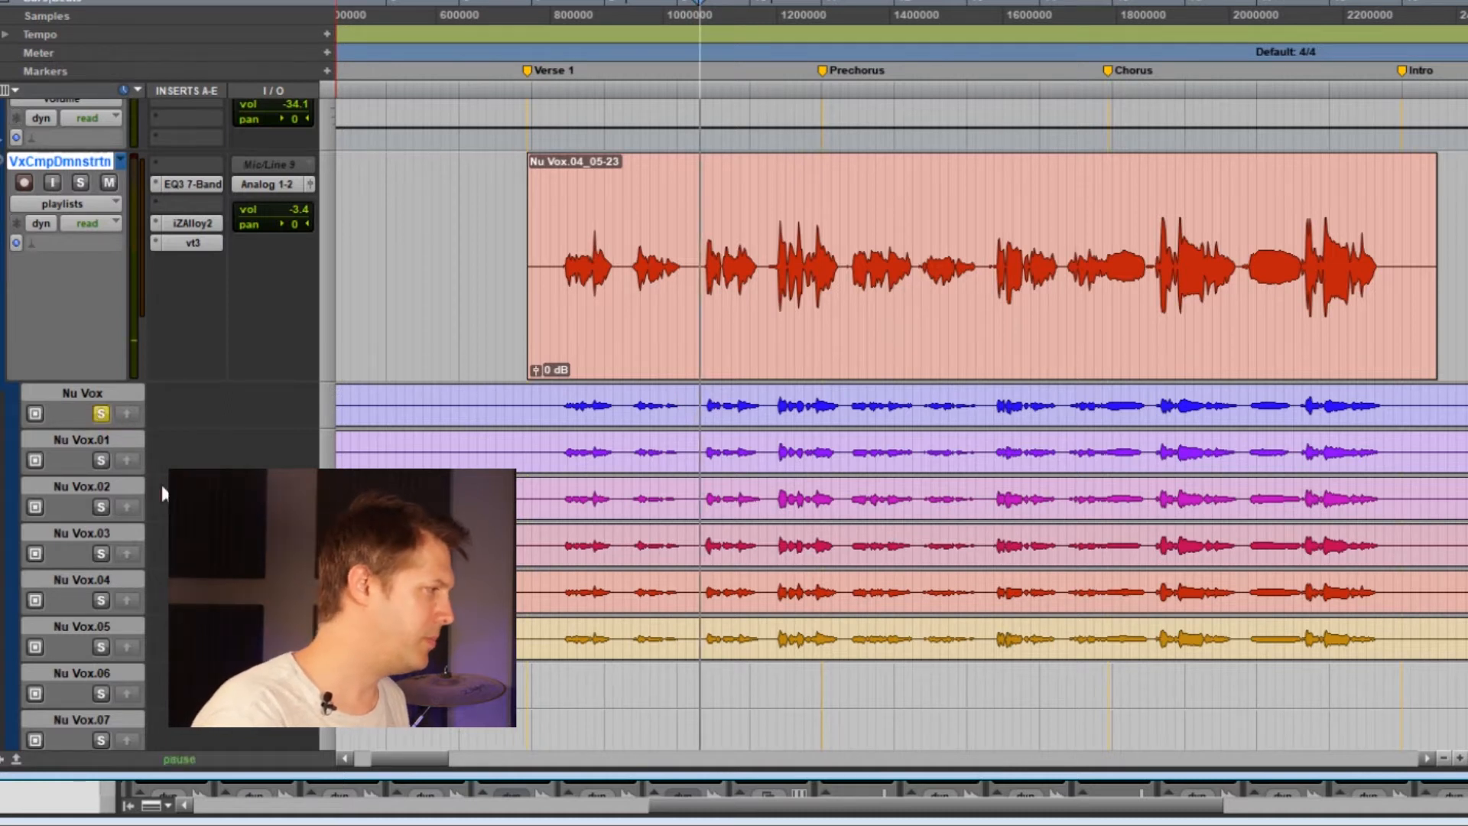
key("space")
left_click(100, 461)
key("space")
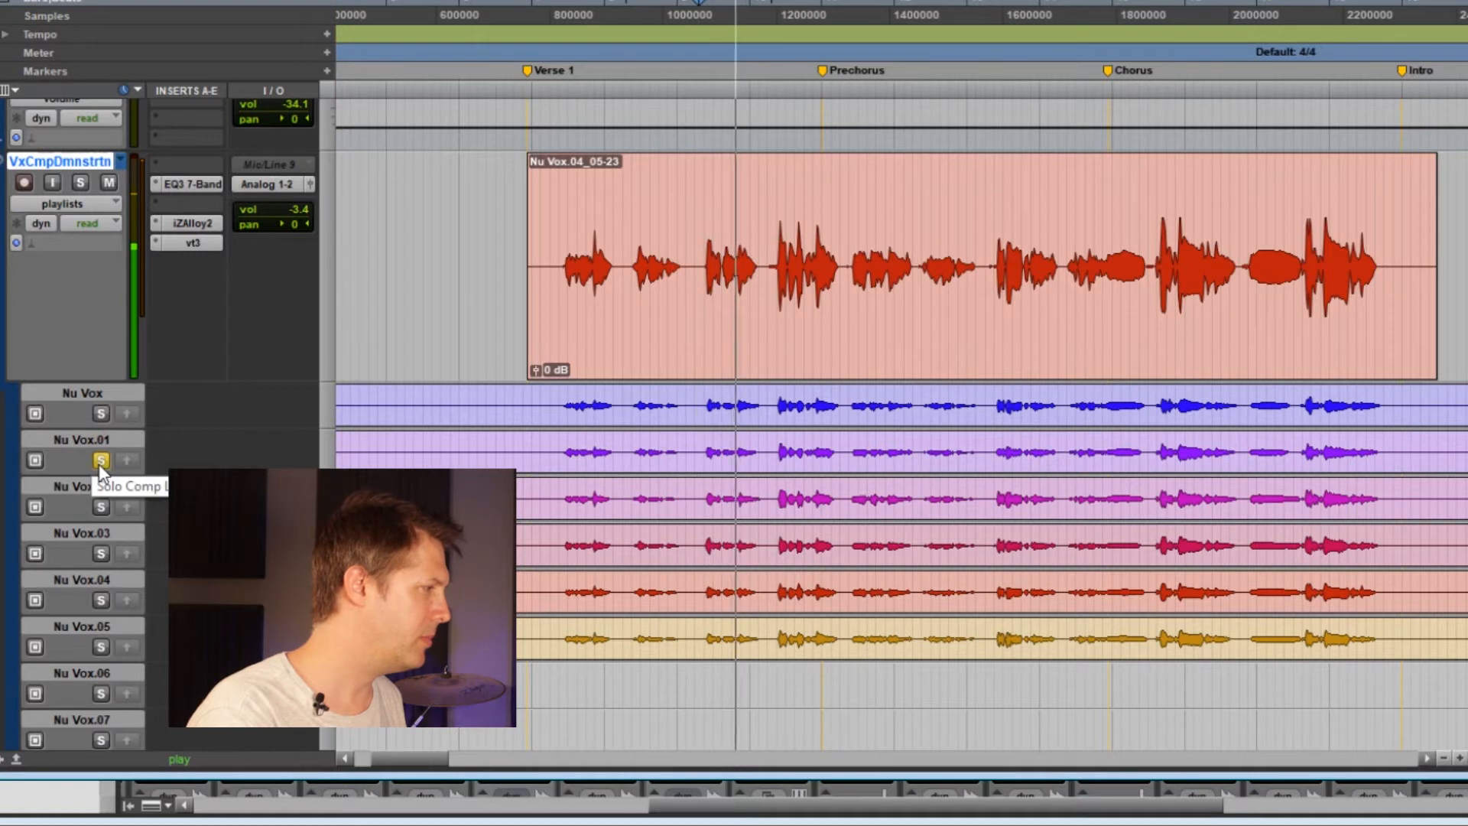
key("space")
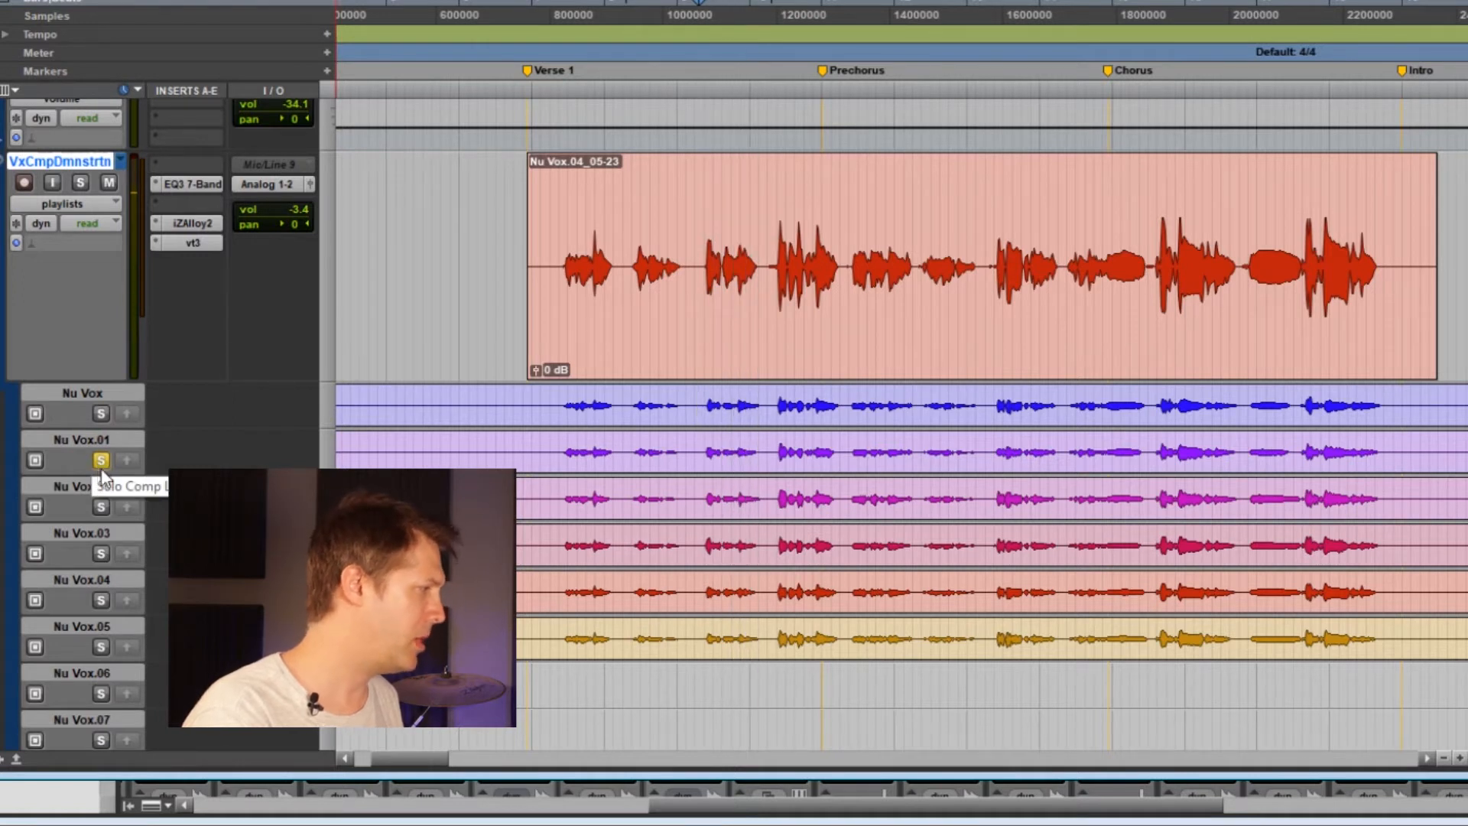
Audition the third vocal phrase of the soloed Nu Vox.02 take and copy that phrase into the main playlist
left_click(97, 505)
key("space")
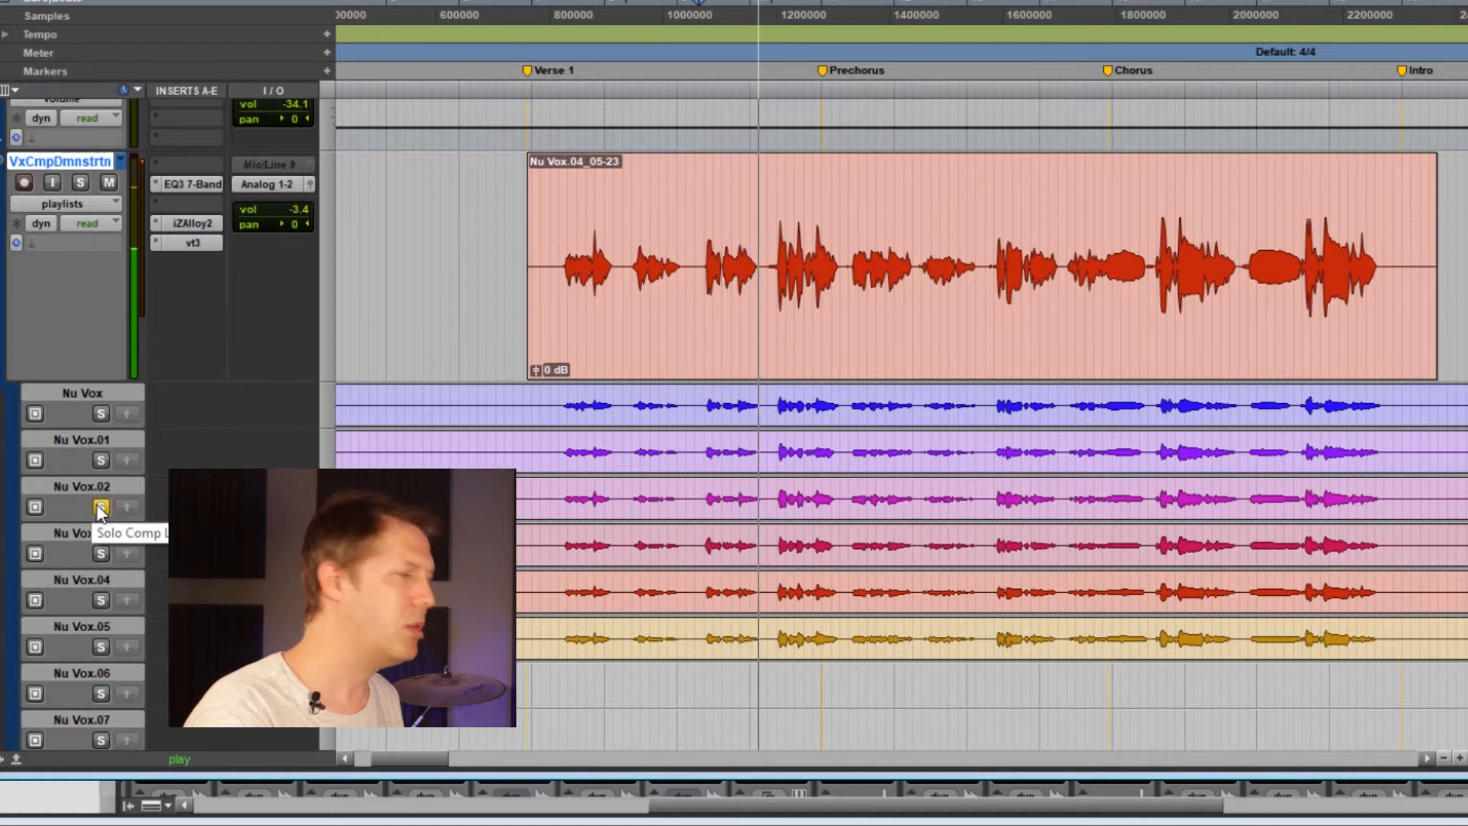
key("space")
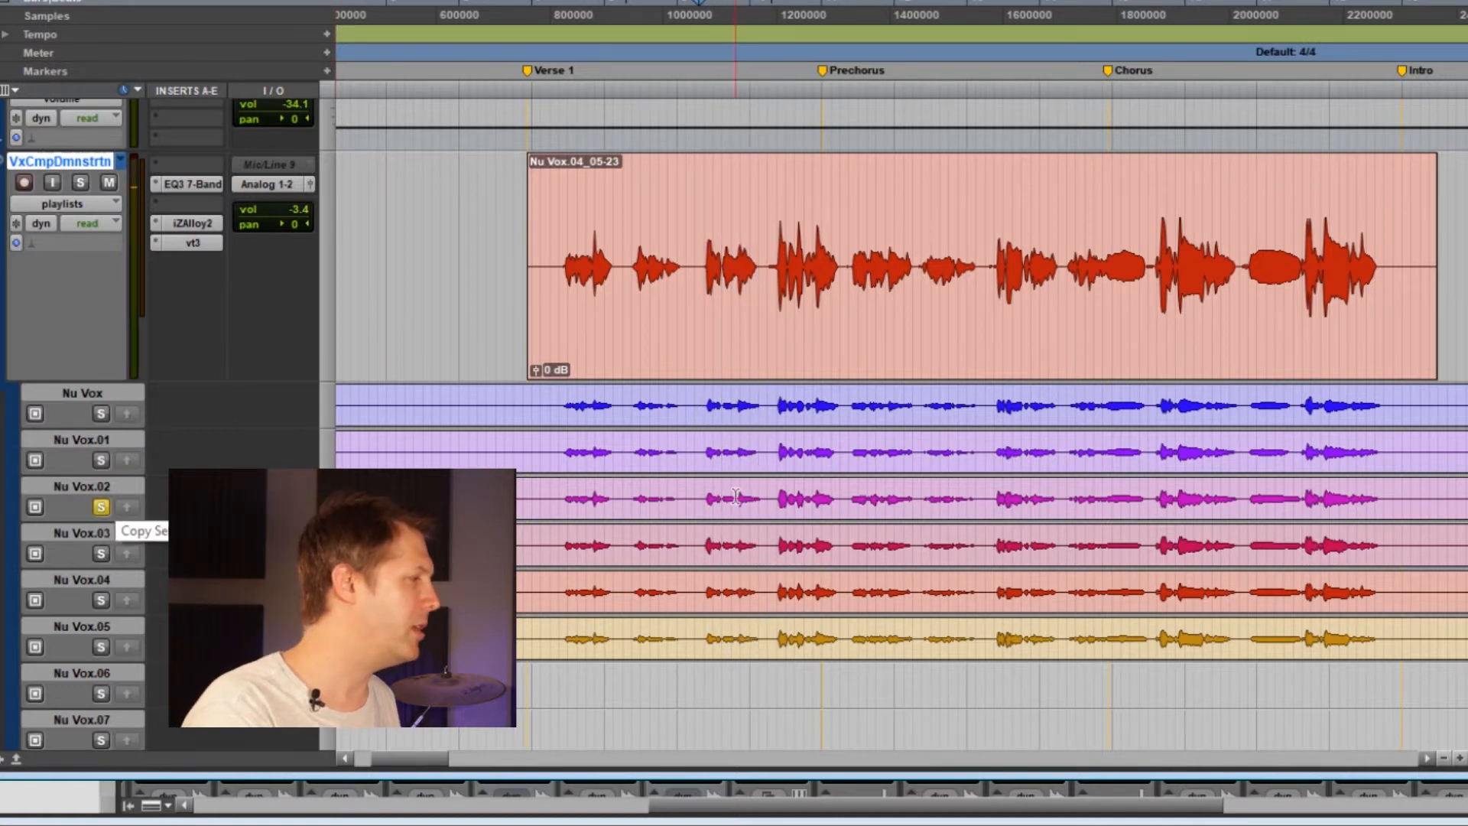
left_click_drag(698, 503, 773, 504)
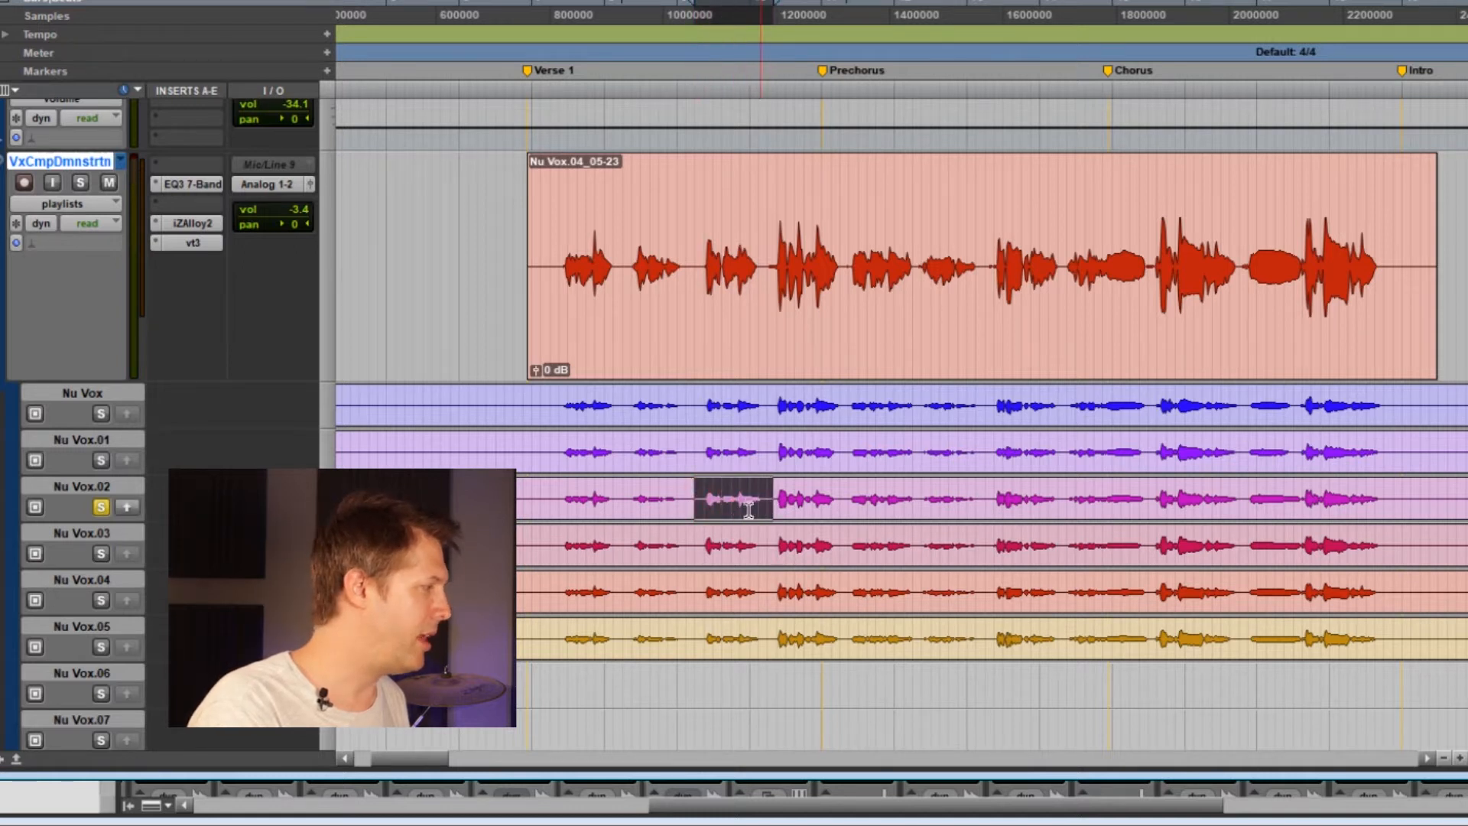
left_click(129, 505)
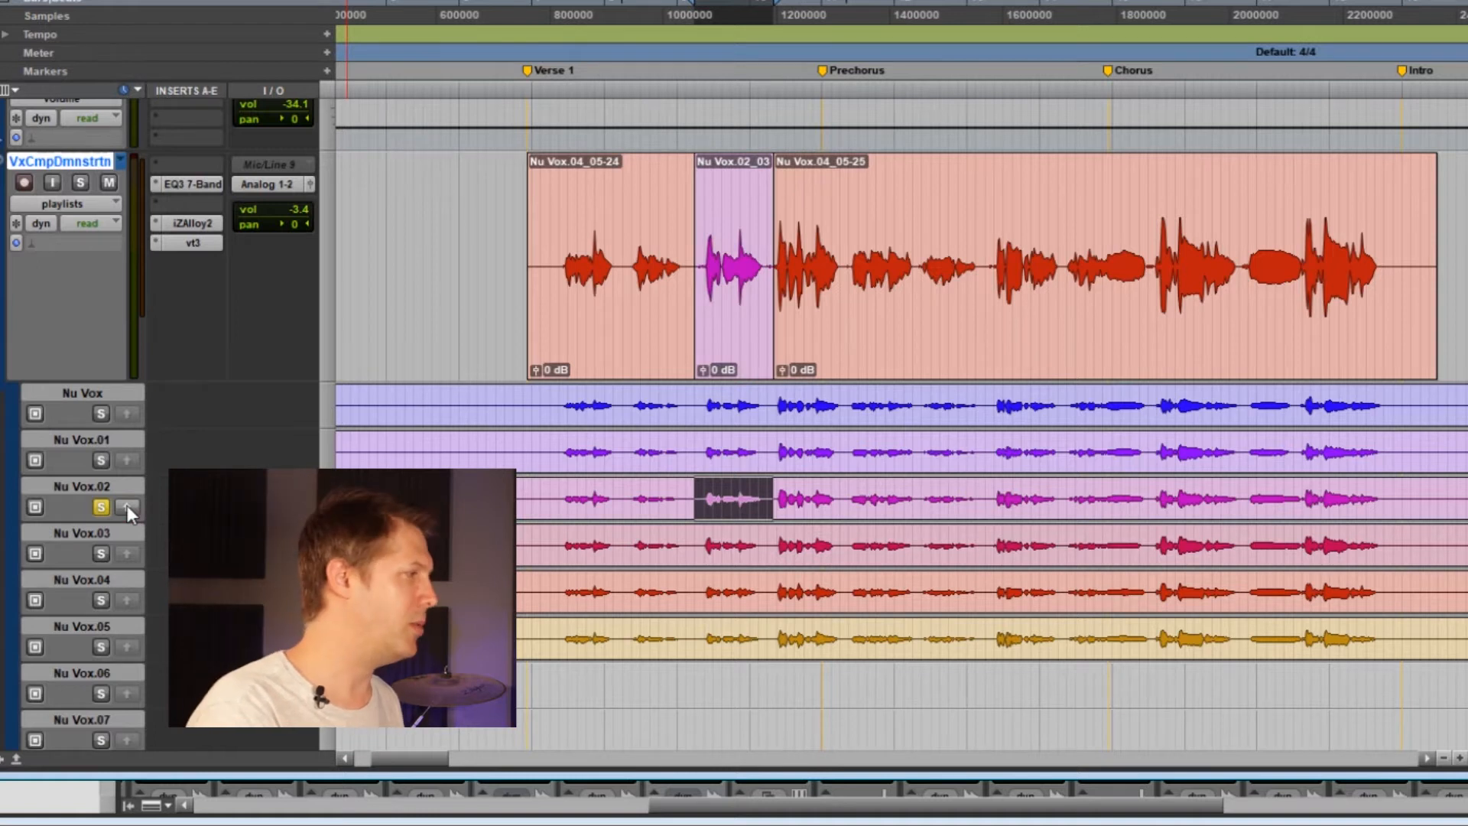
Turn off the Nu Vox.02 lane solo and audition the comp from before the second phrase through the inserted phrase
left_click(626, 259)
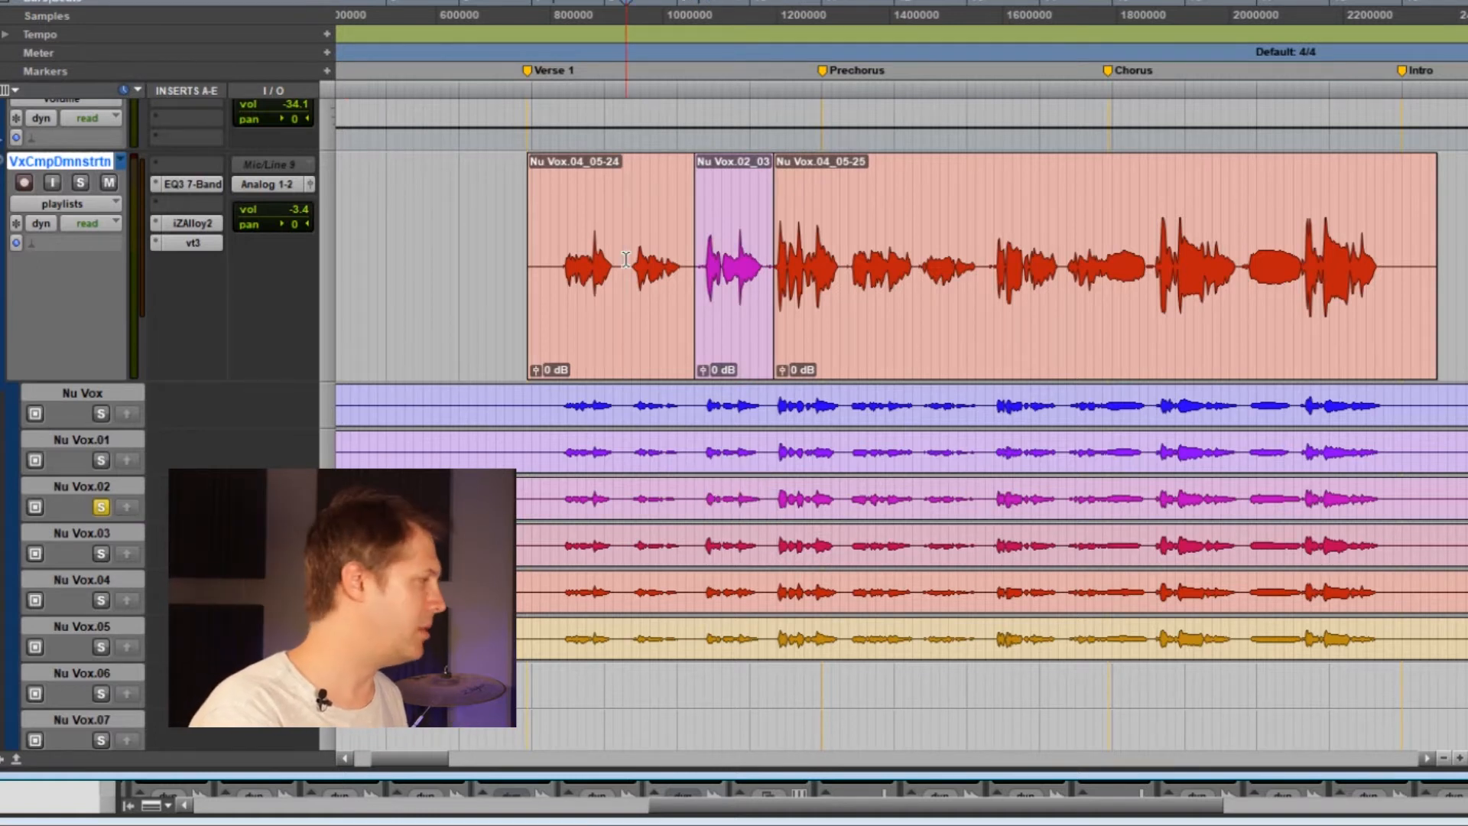
left_click(100, 506)
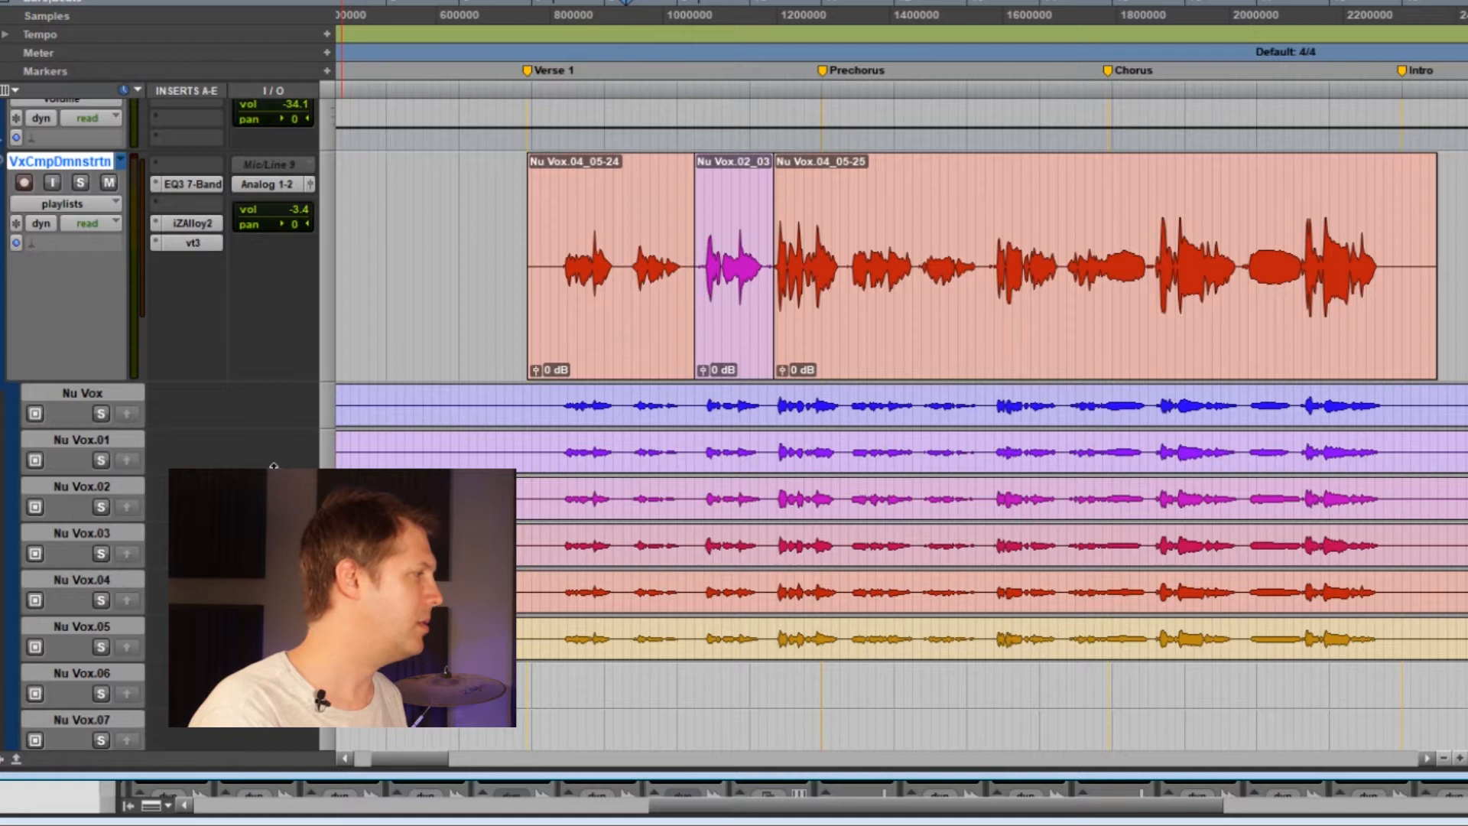
key("space")
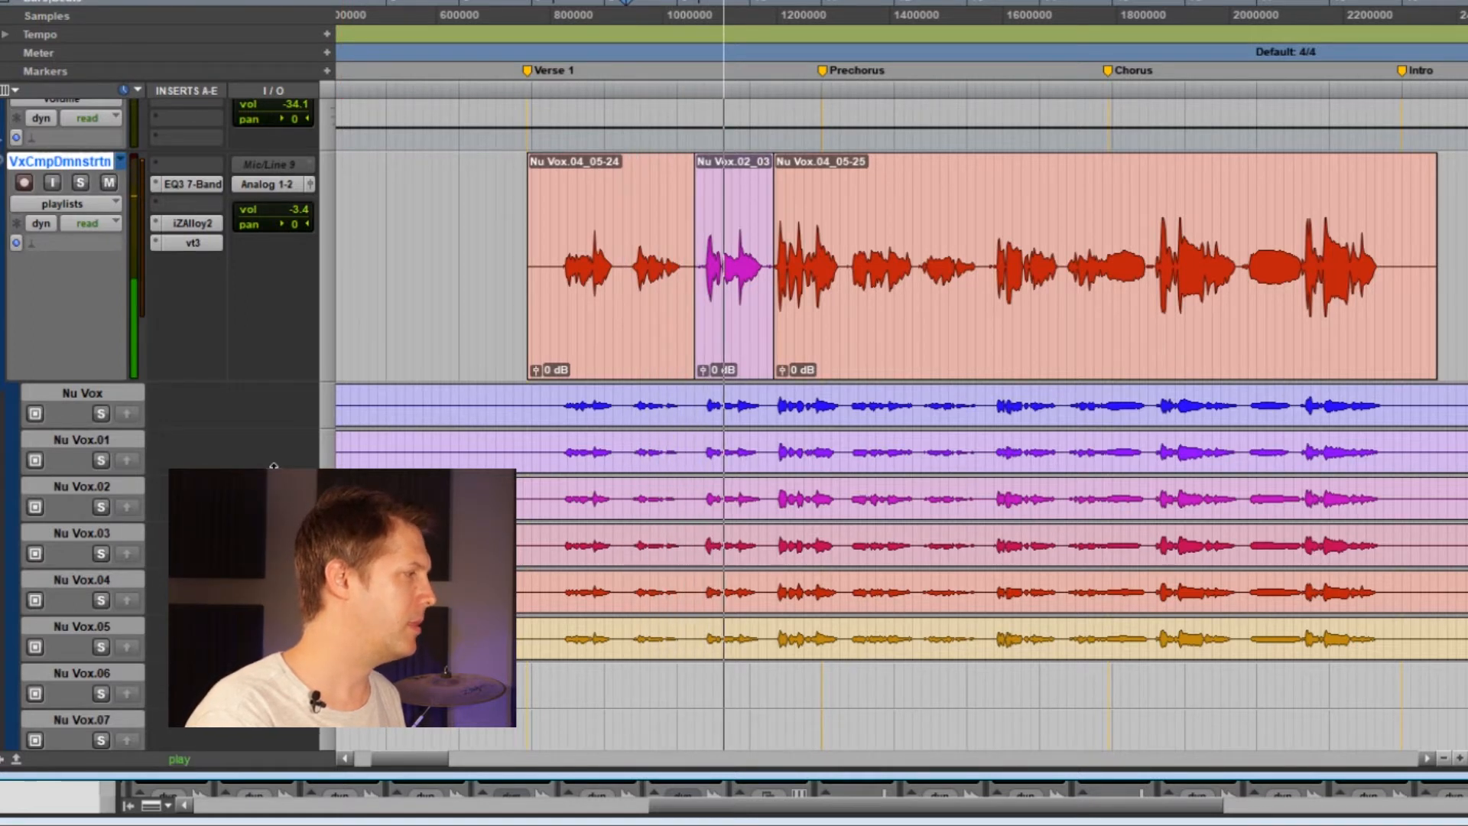
key("space")
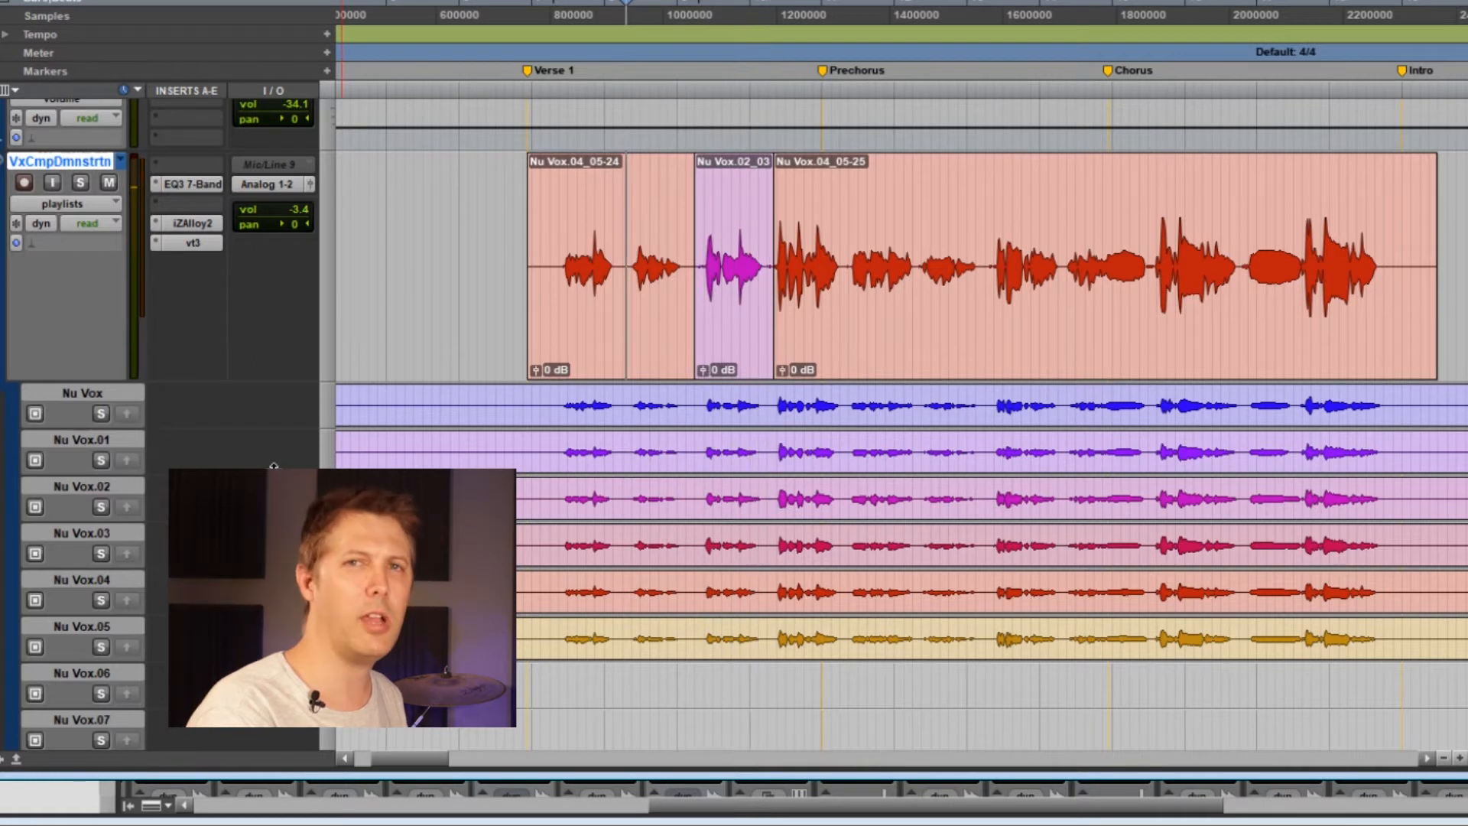
Audition the fourth vocal phrase in the comp, starting just before the end of the inserted Nu Vox.02 clip
left_click(769, 275)
key("space")
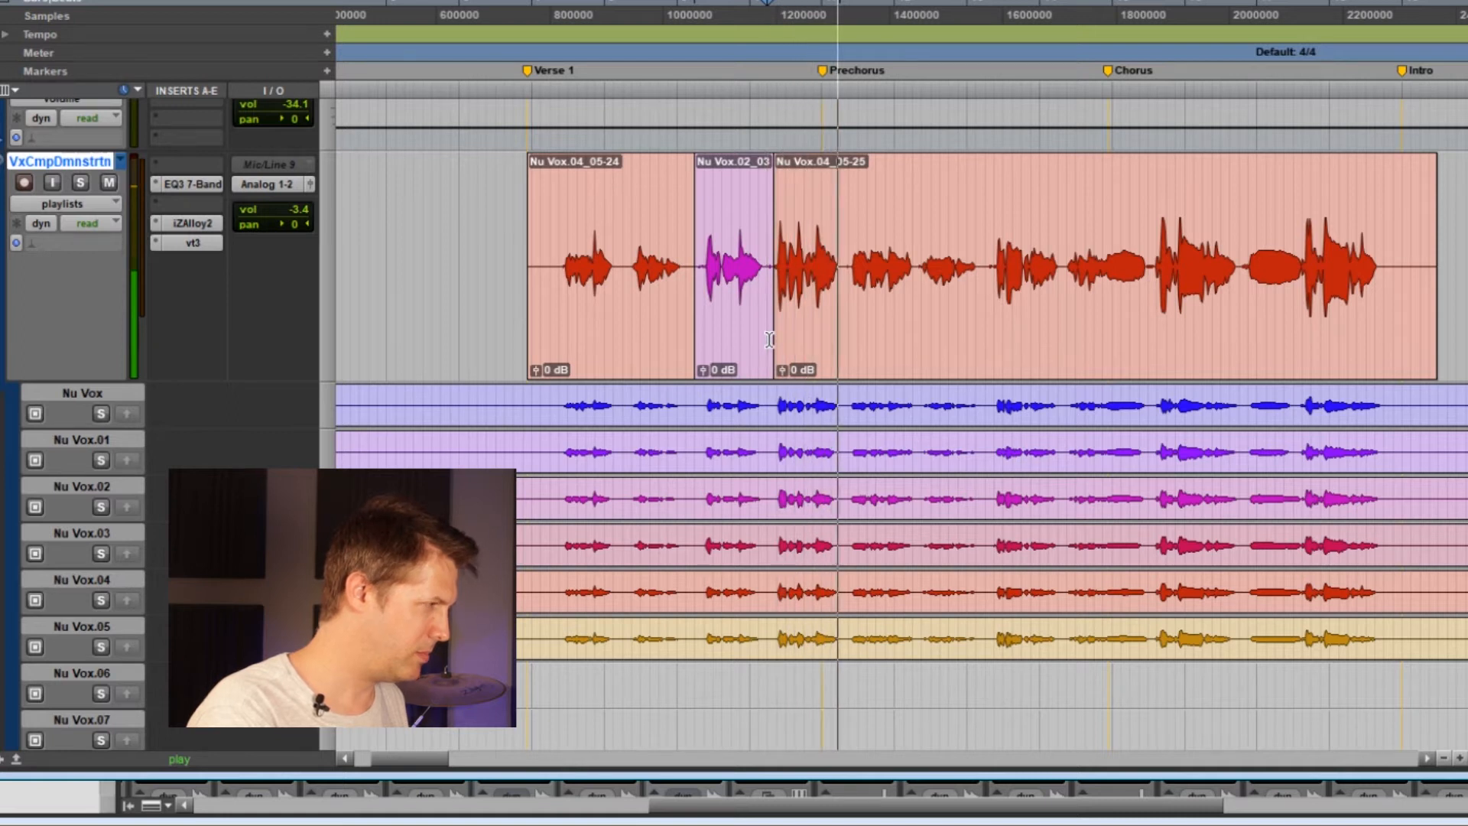
key("space")
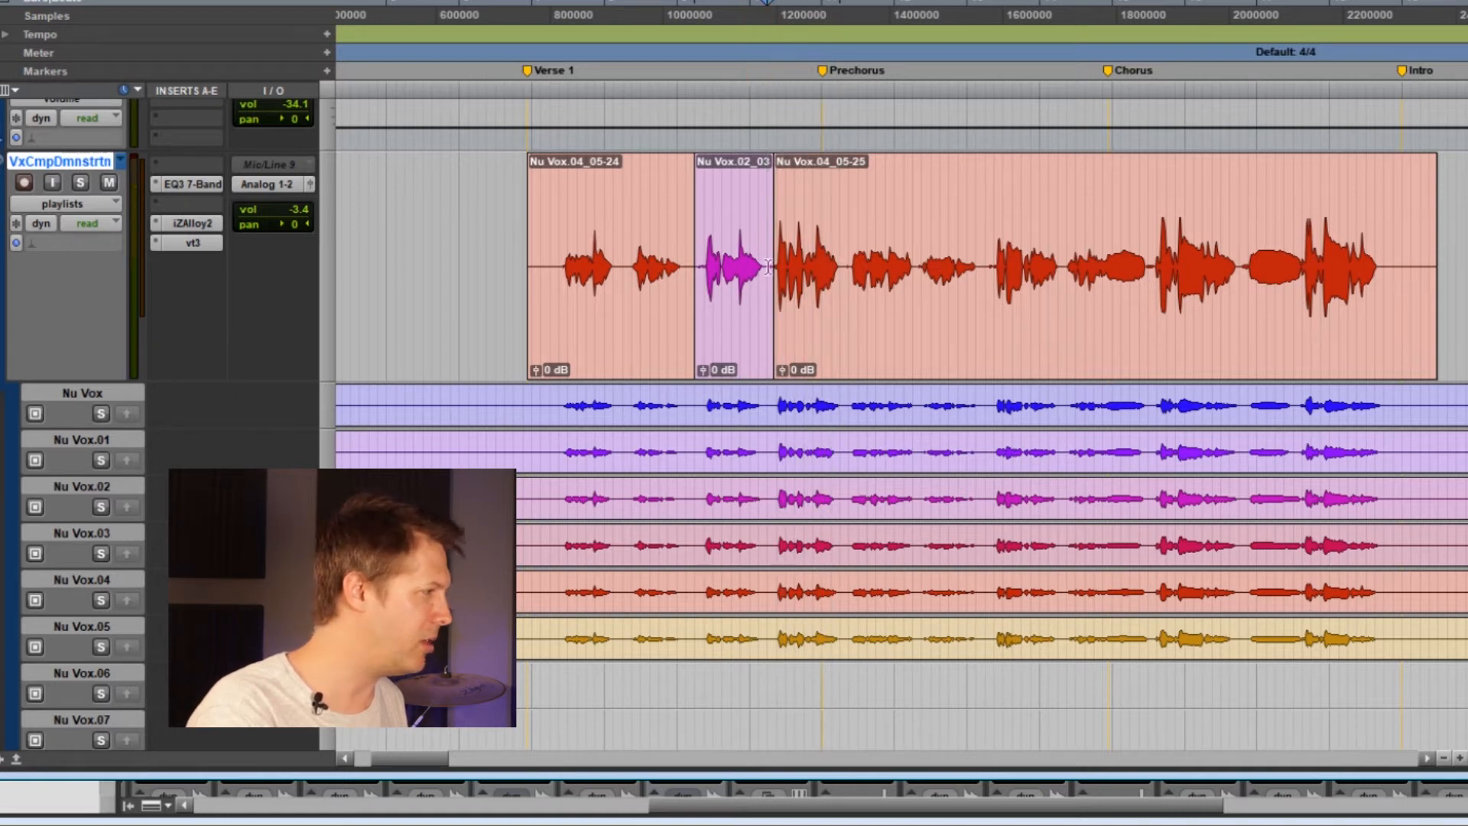
Audition the fourth vocal phrase of the Nu Vox.02 take with its lane soloed
left_click(697, 174)
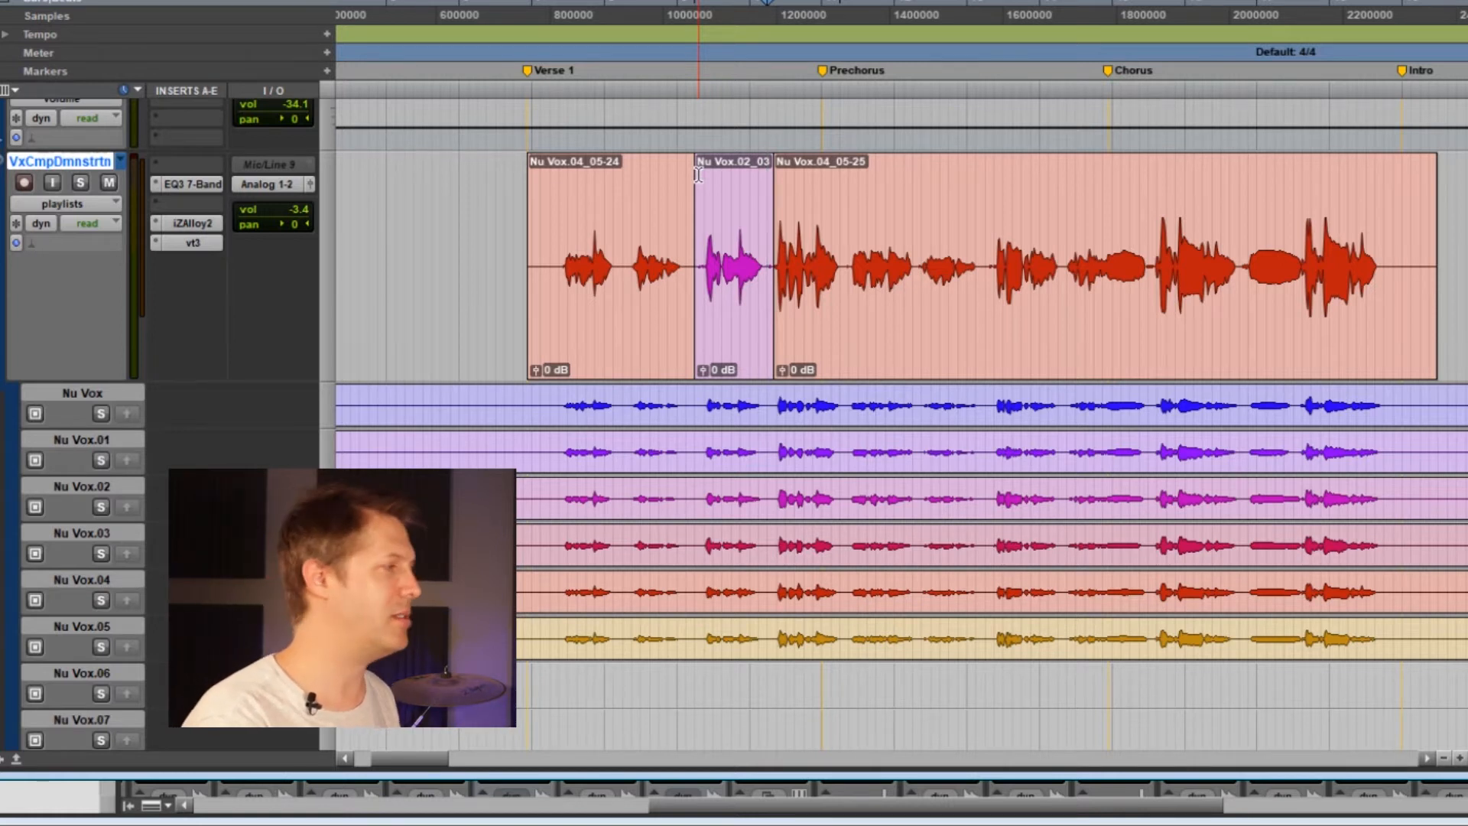
left_click(773, 499)
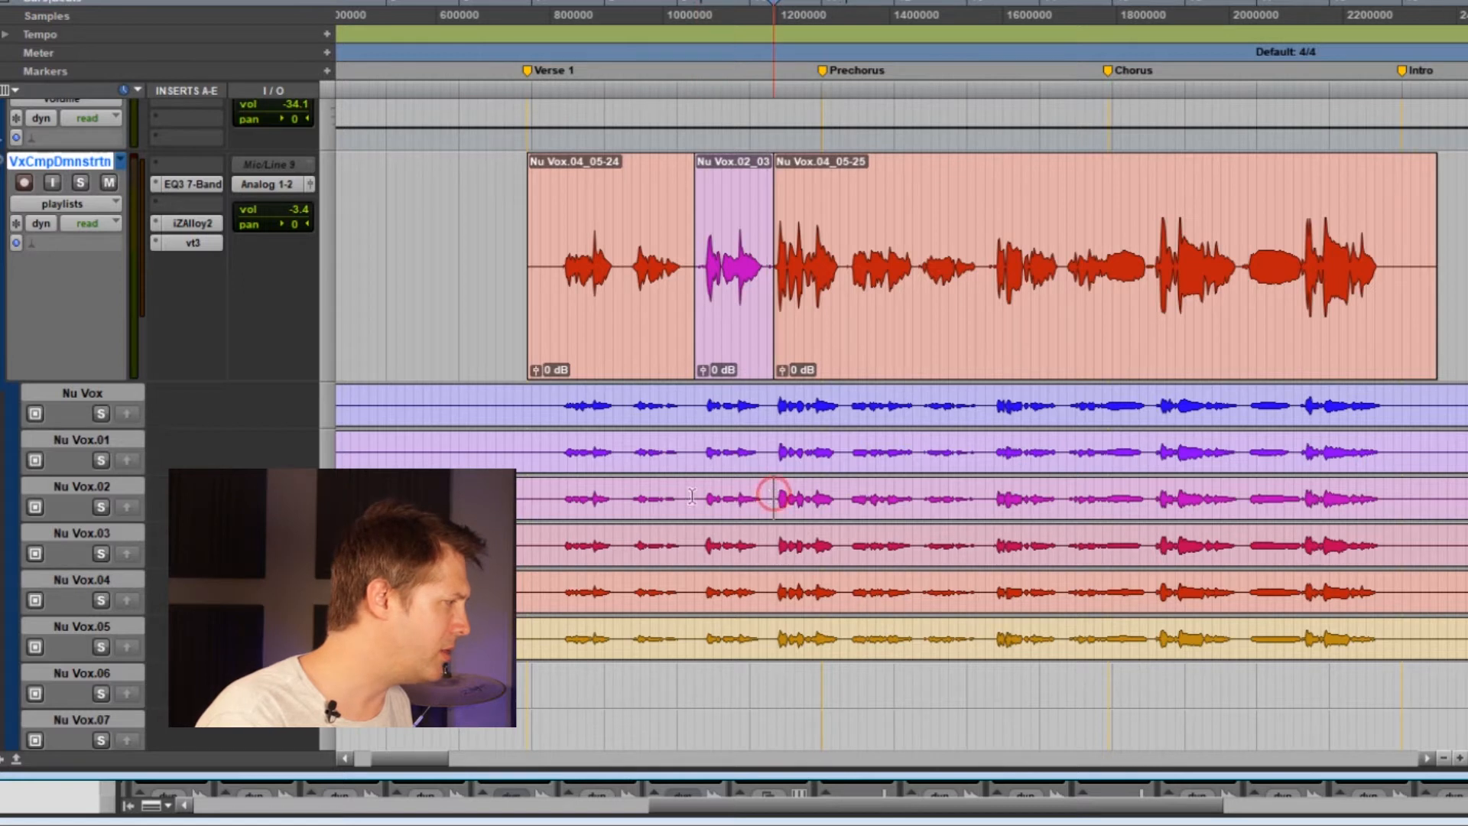
left_click(99, 507)
key("space")
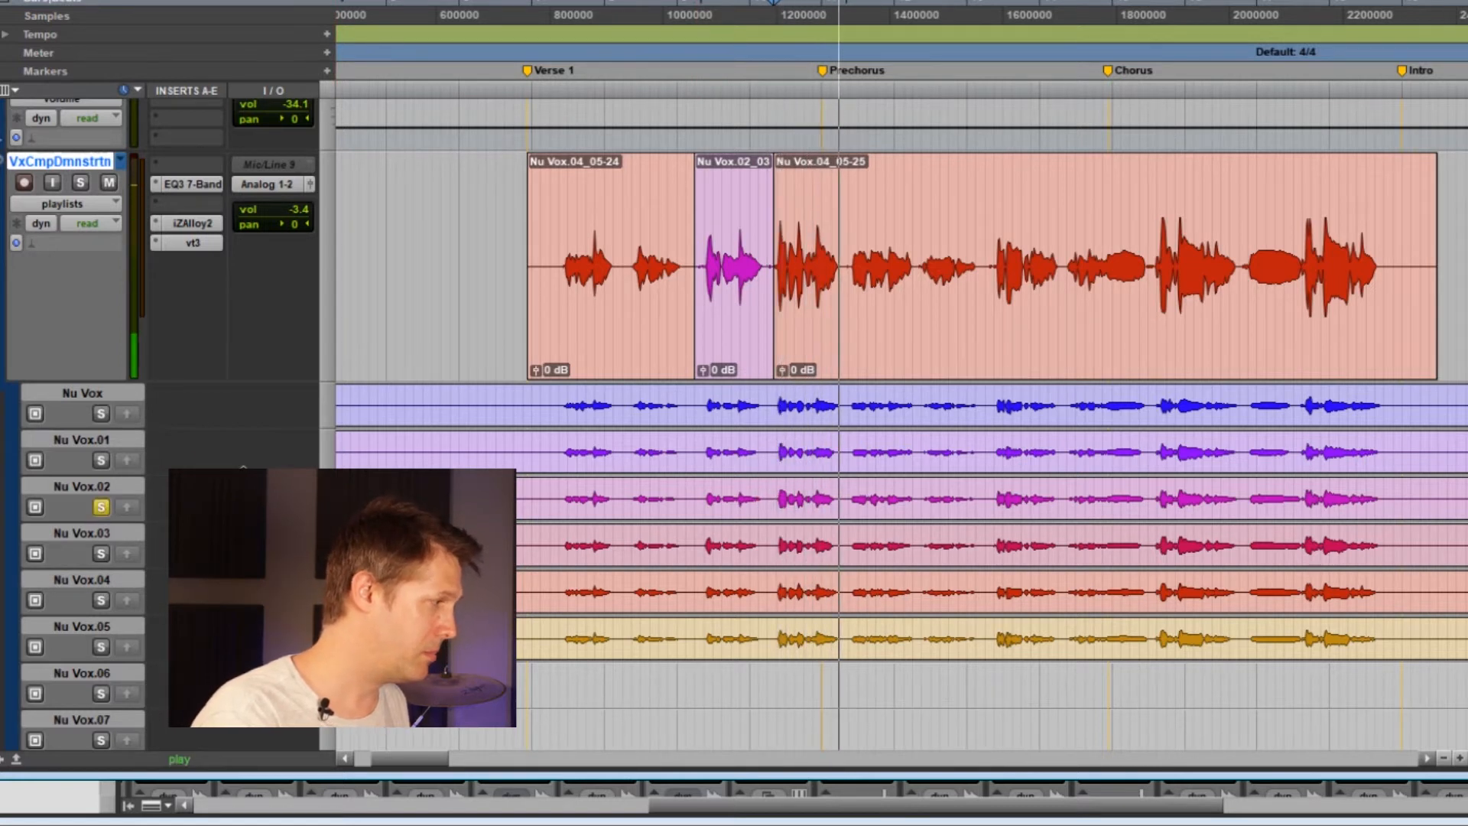
key("space")
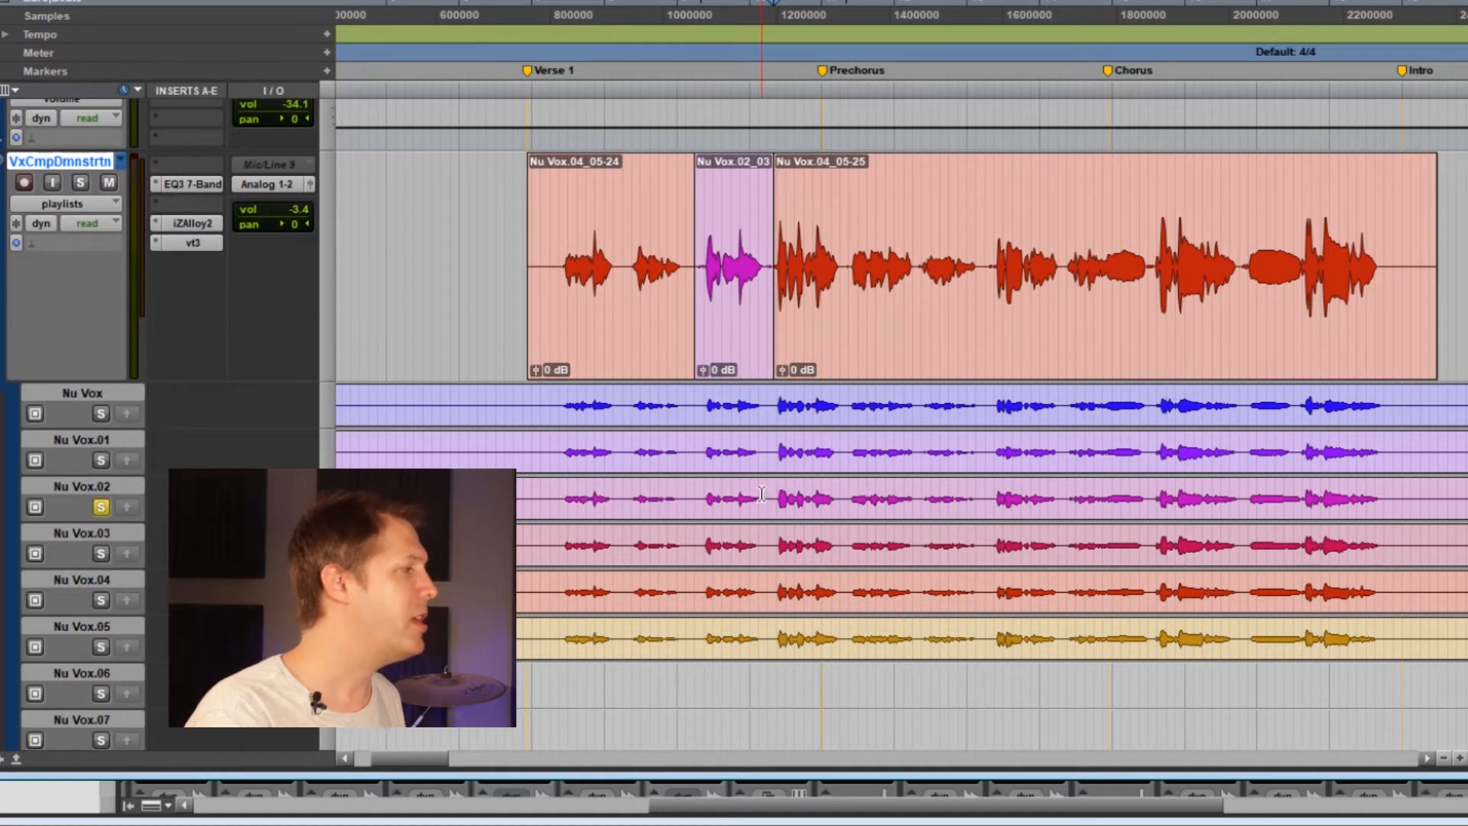
Try copying the fourth vocal phrase of Nu Vox.02 into the main playlist as a separate clip, and undo the copy
left_click_drag(776, 497, 844, 497)
left_click(127, 507)
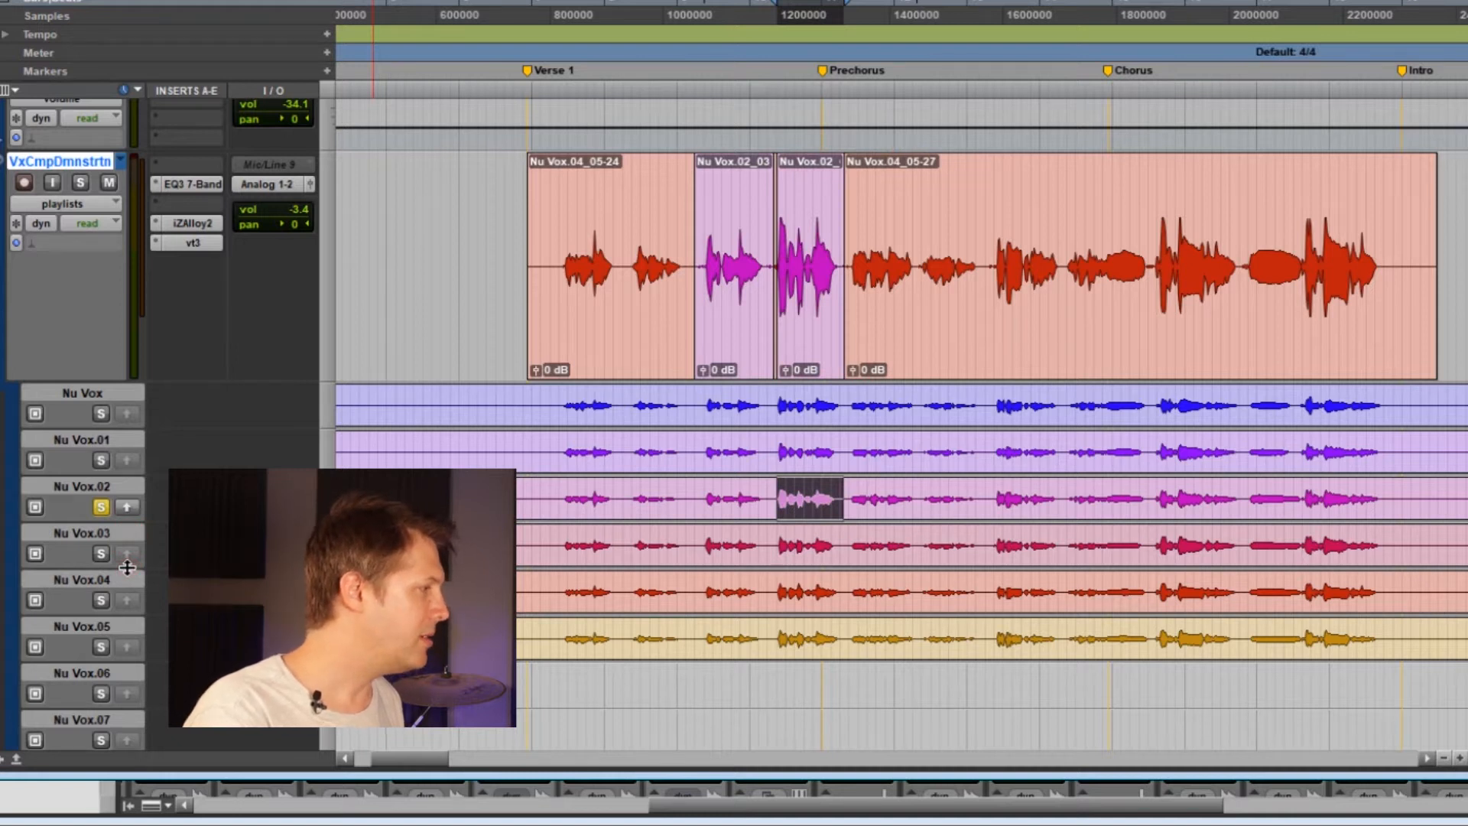
key("ctrl+z")
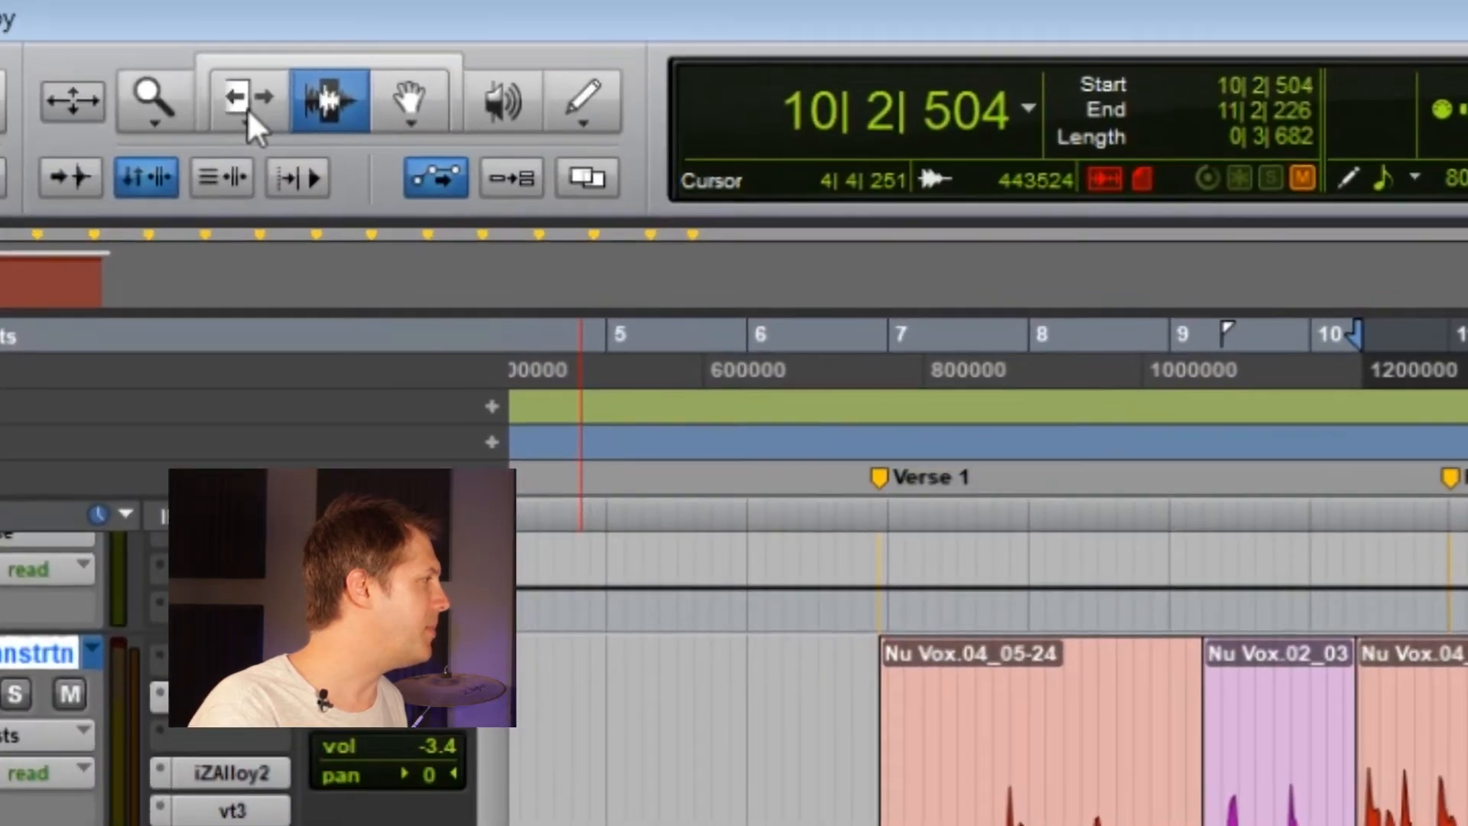
Extend the end of the Nu Vox.02 clip over the fourth phrase with the Trim tool and audition the two phrases
left_click(247, 108)
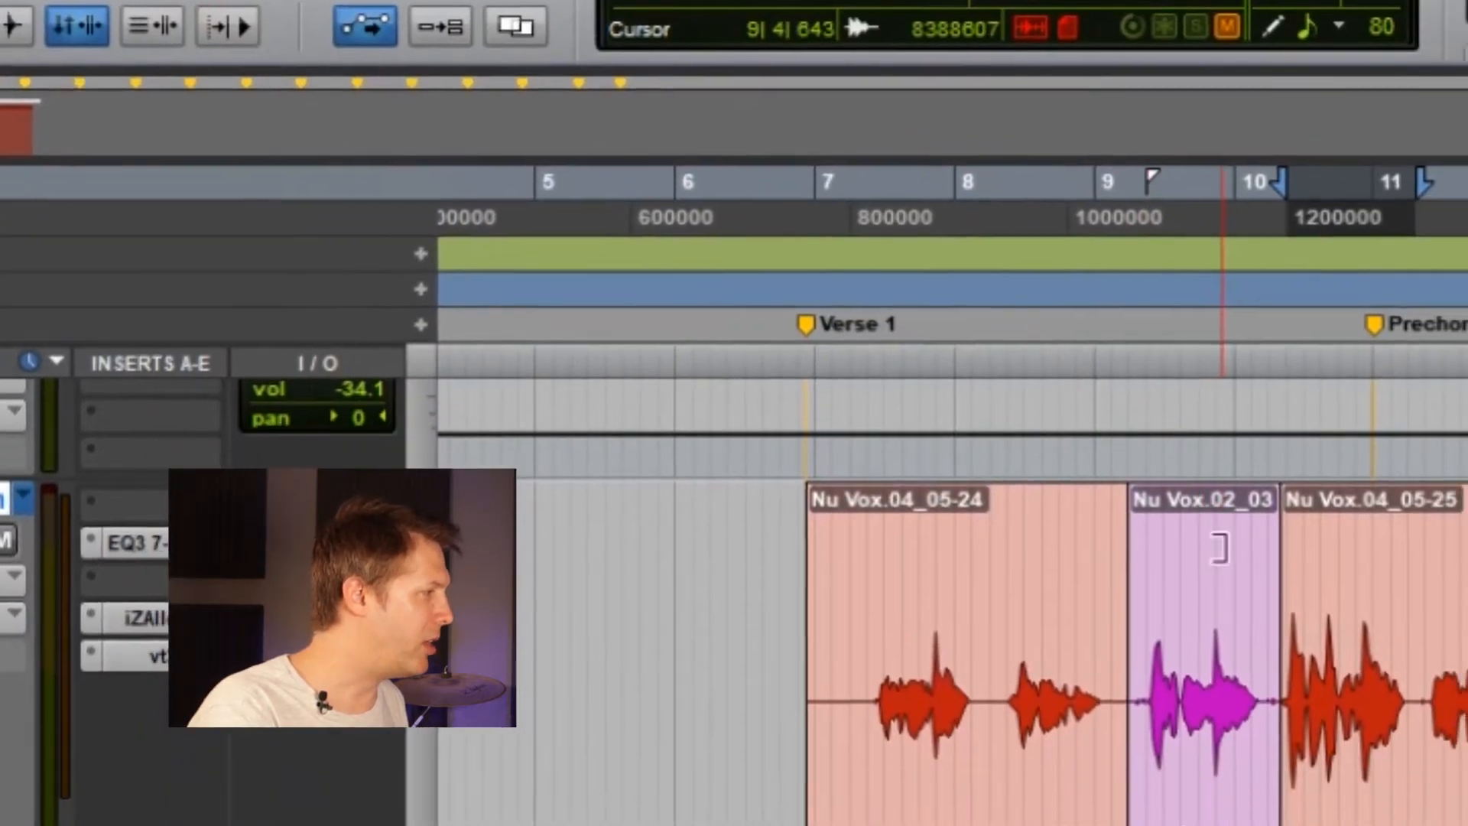
left_click_drag(1194, 459, 1329, 483)
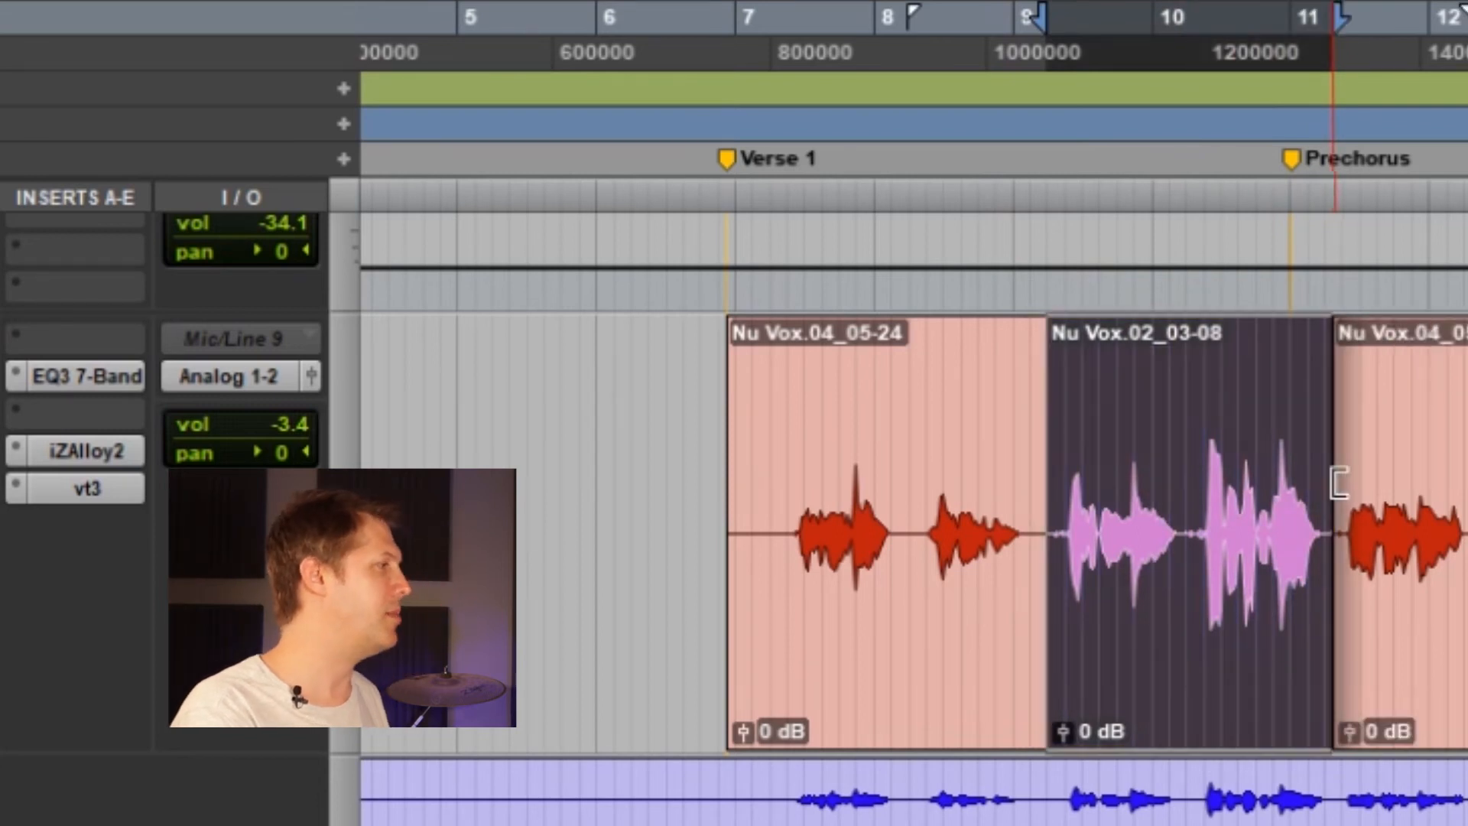
left_click(1014, 23)
key("space")
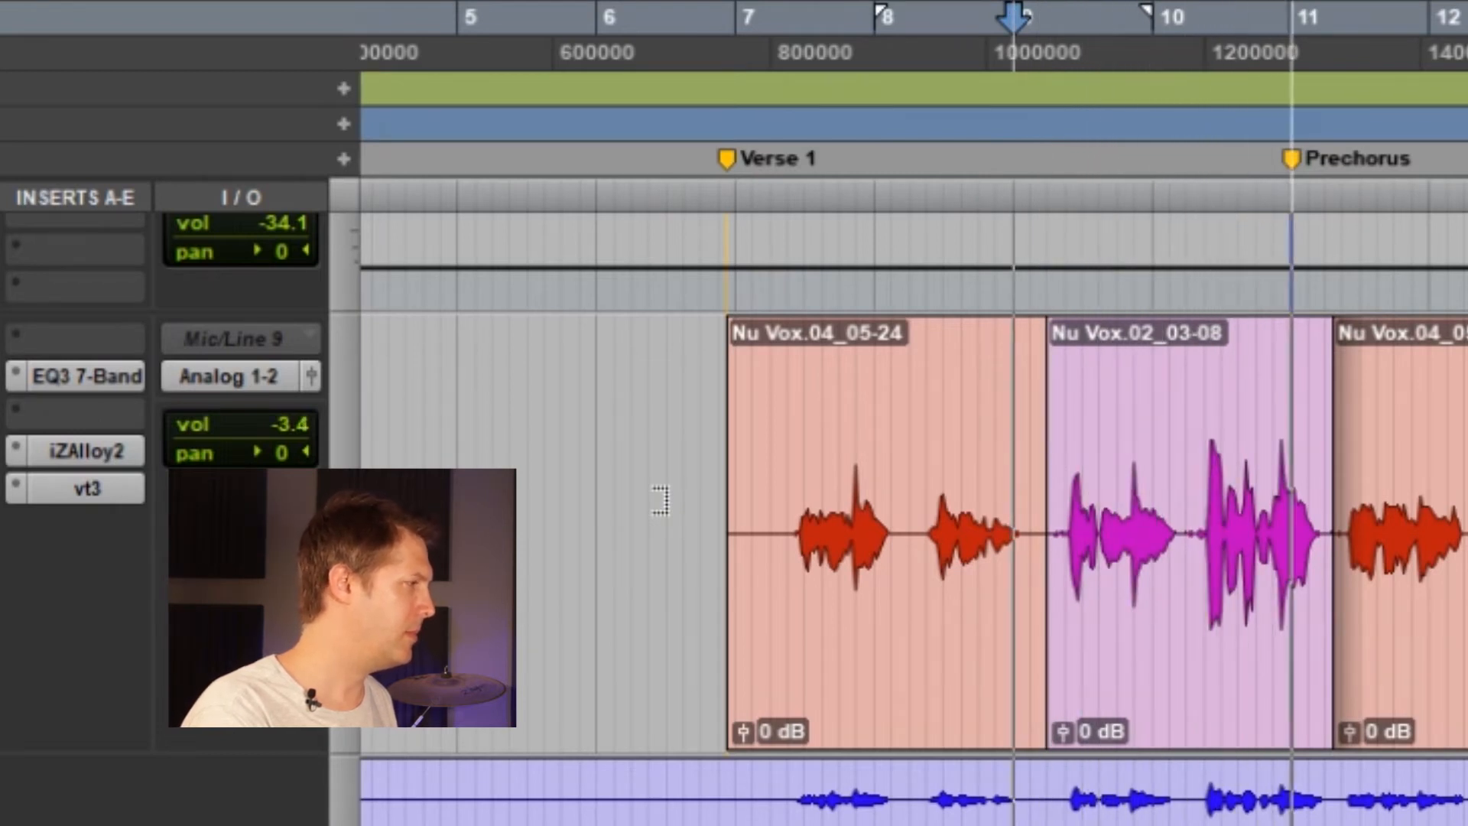
key("space")
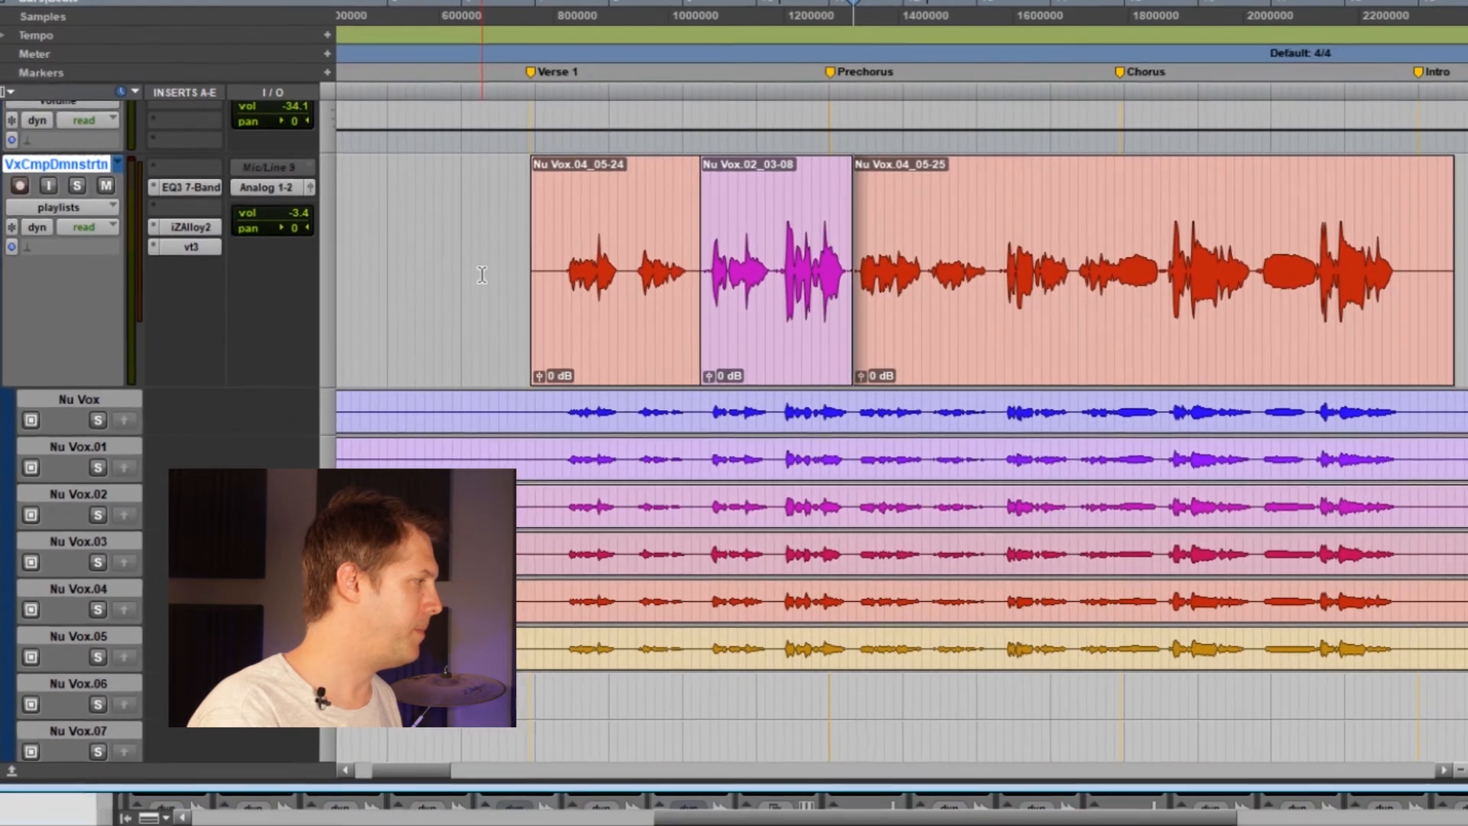
Audition the fifth vocal phrase in the comp and in the soloed Nu Vox.05 and Nu Vox.03 takes
key("space")
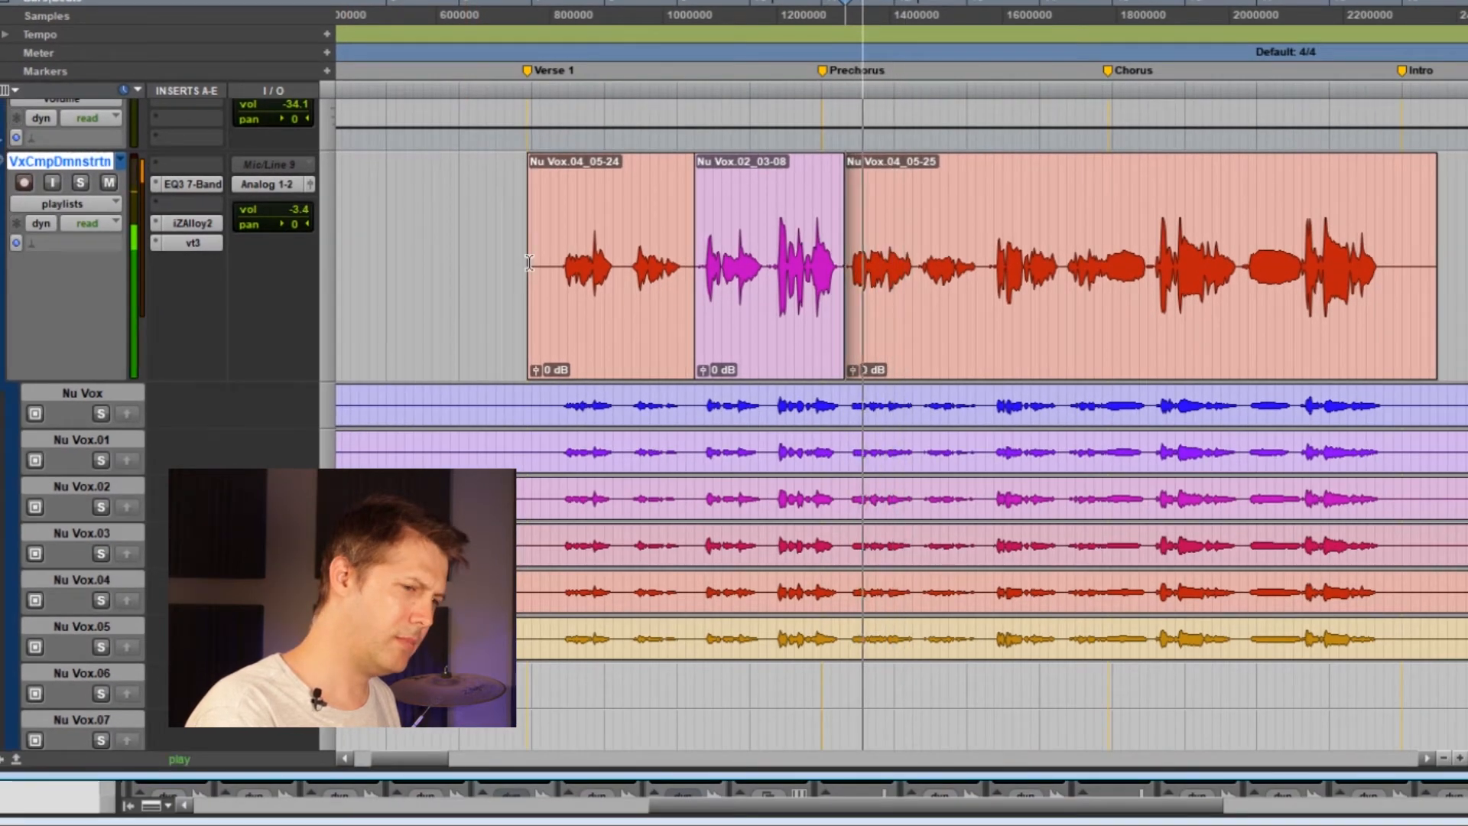
key("space")
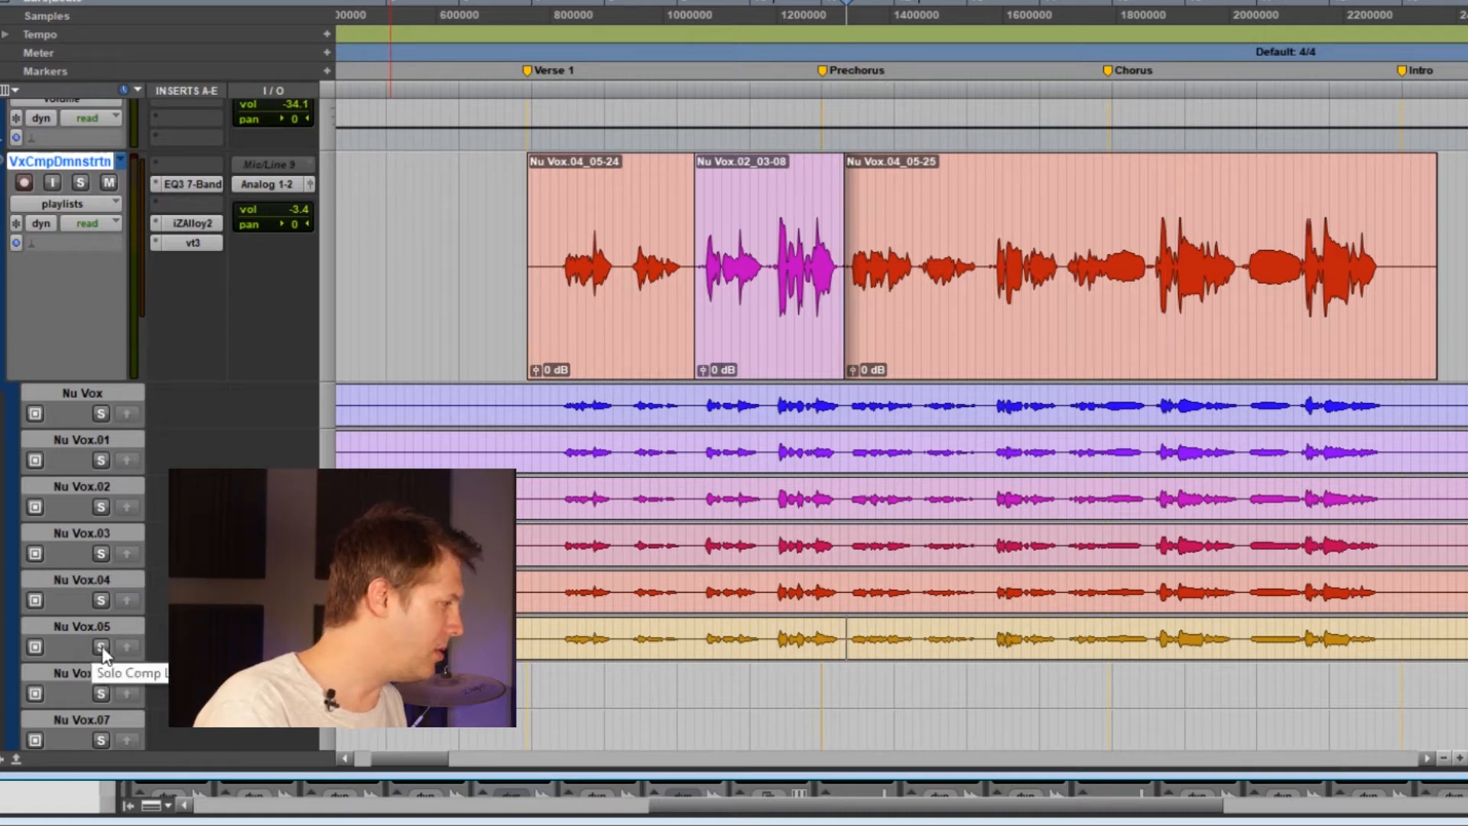
key("space")
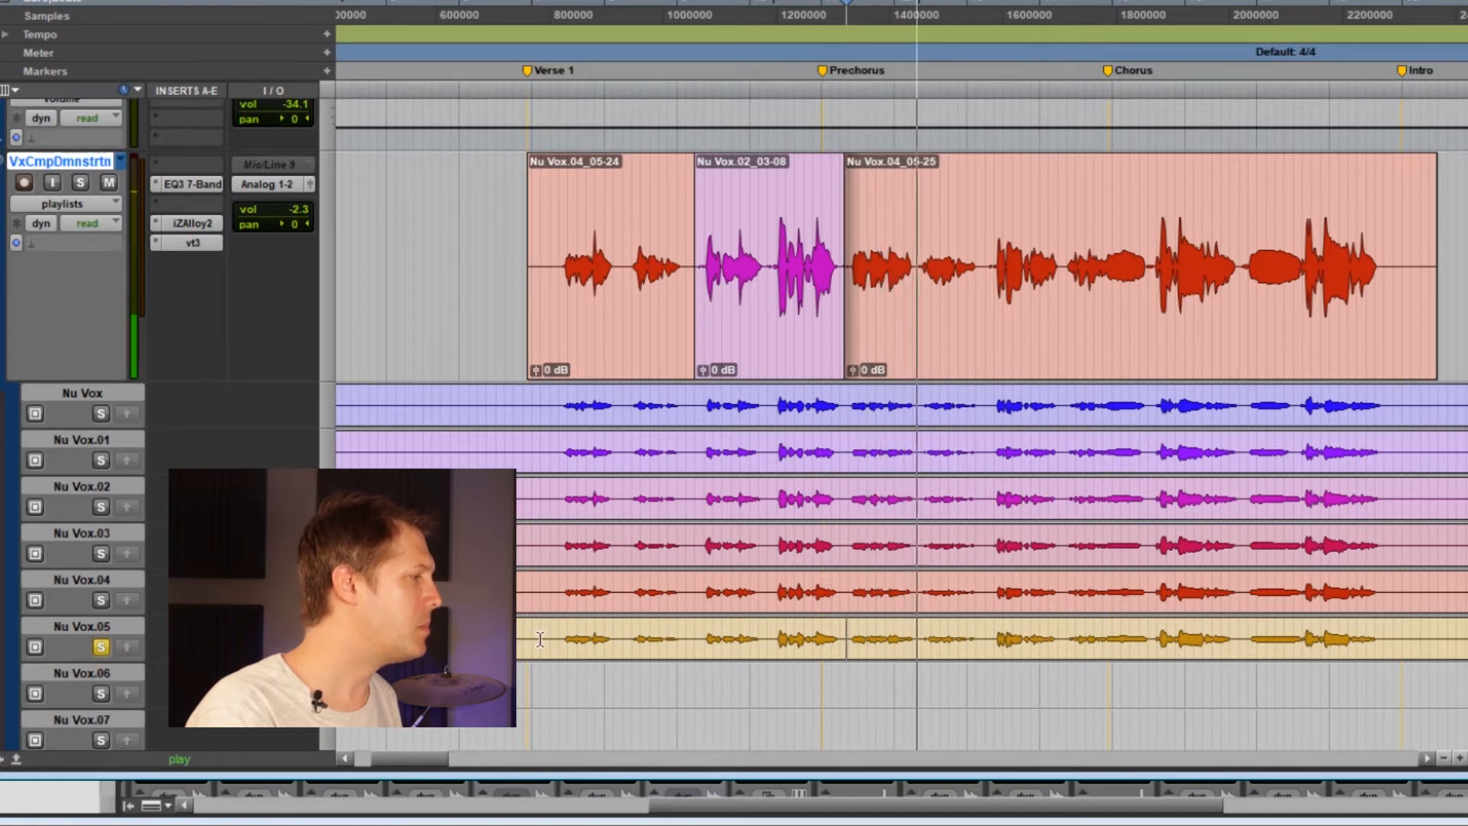
key("space")
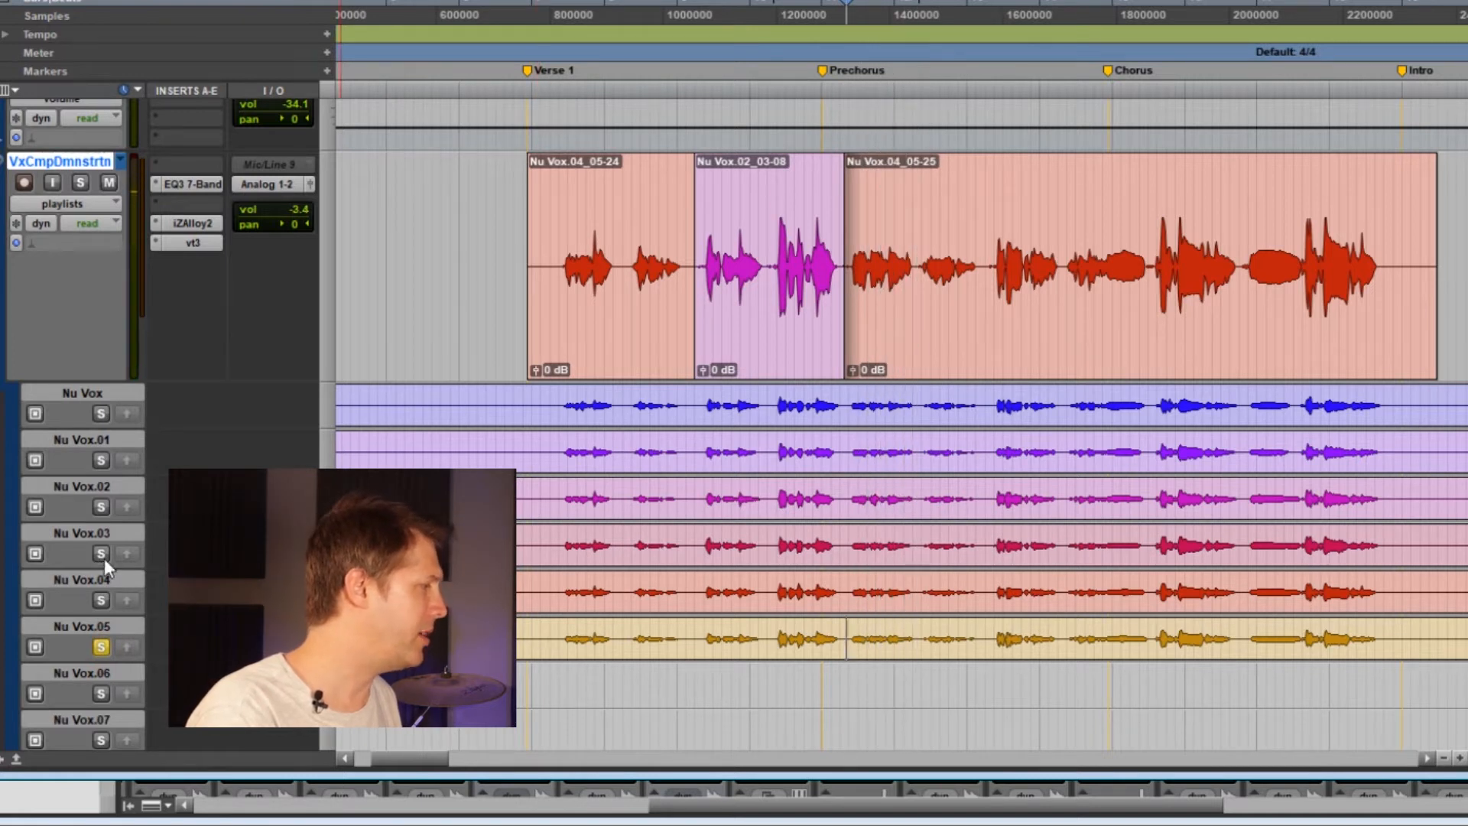
left_click(101, 553)
key("space")
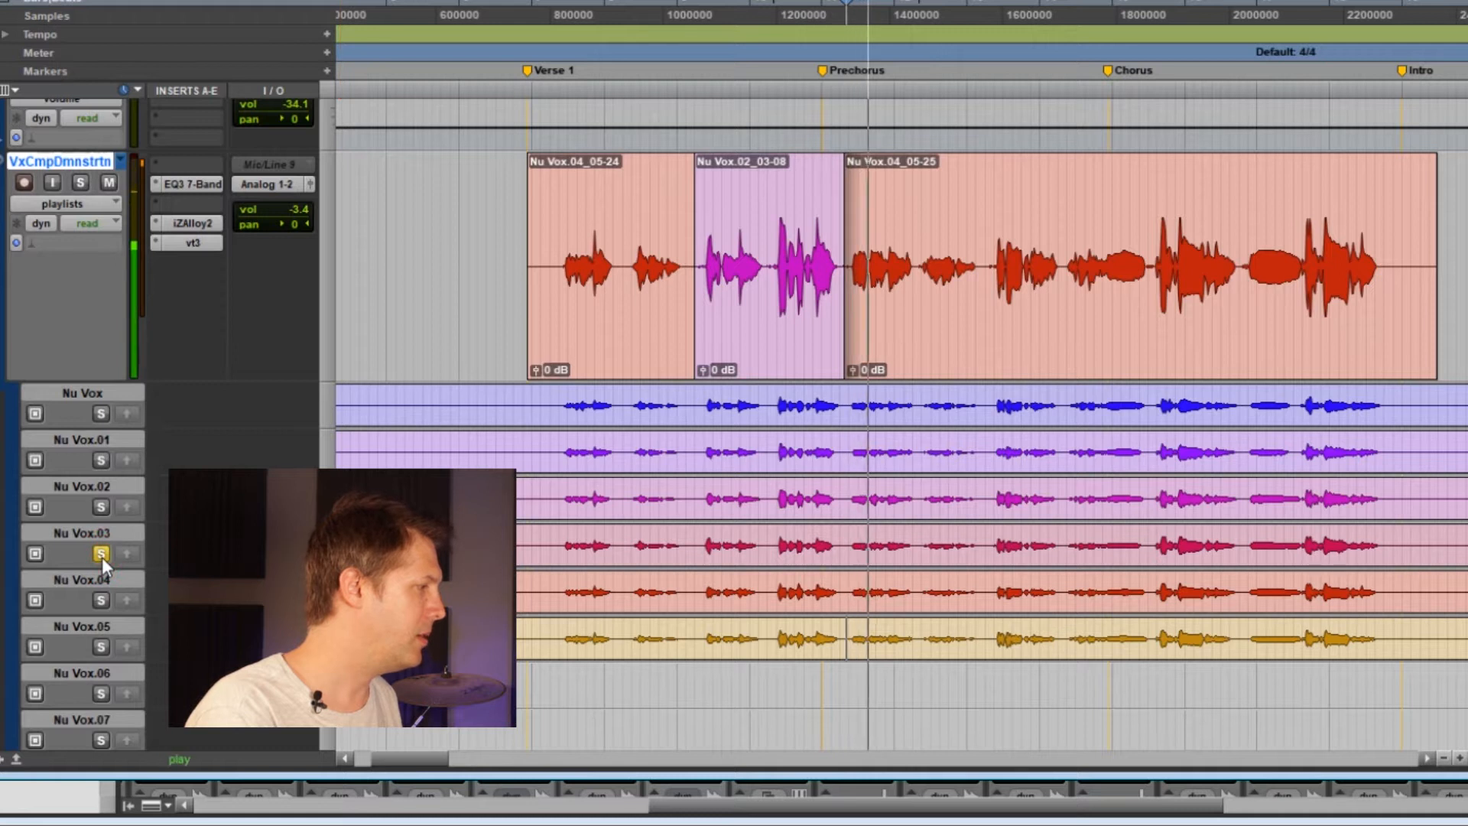
Copy the fifth vocal phrase of the Nu Vox.03 take into the main playlist
left_click(831, 559)
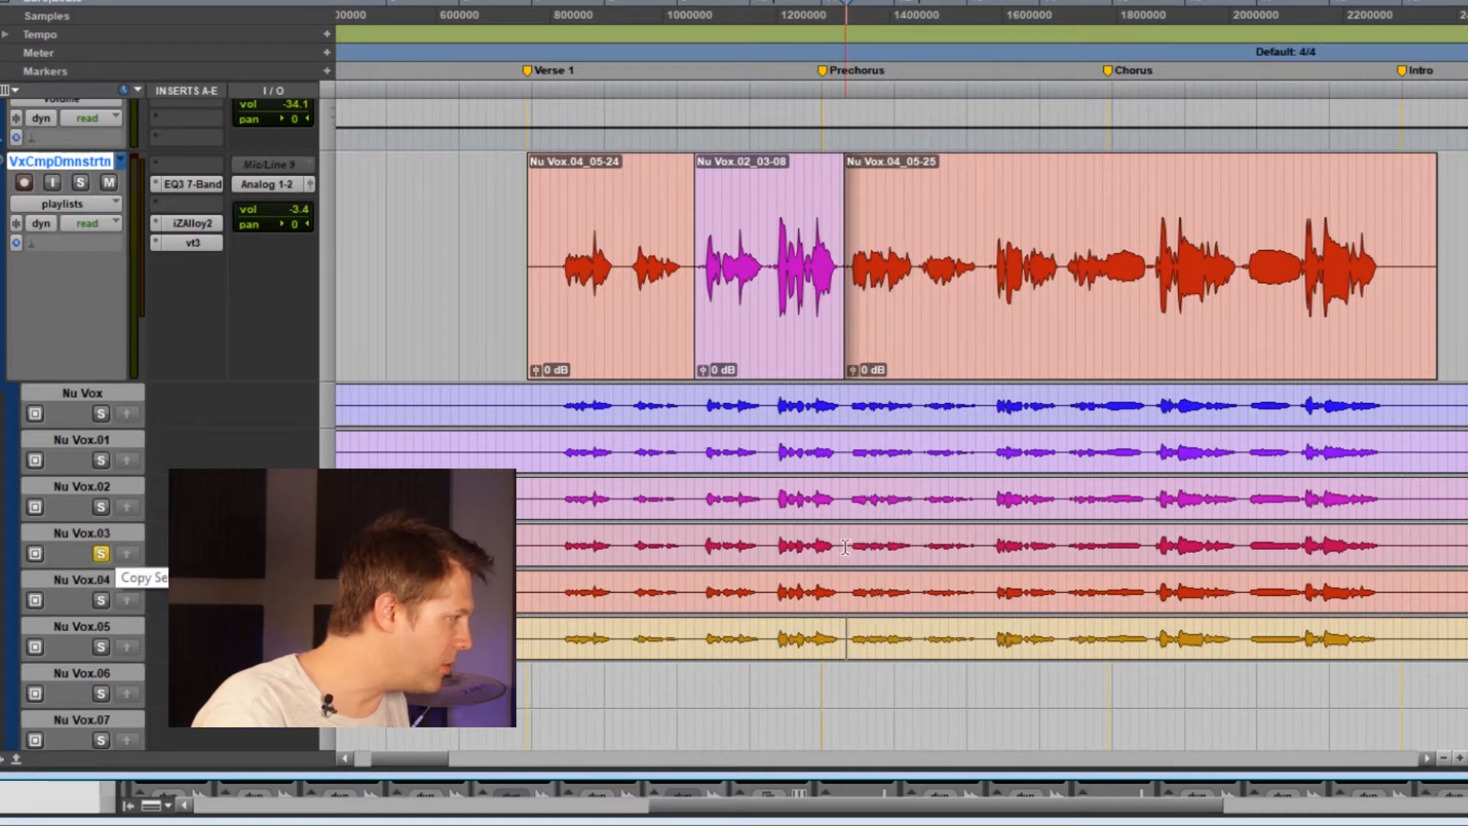
left_click_drag(845, 548, 919, 550)
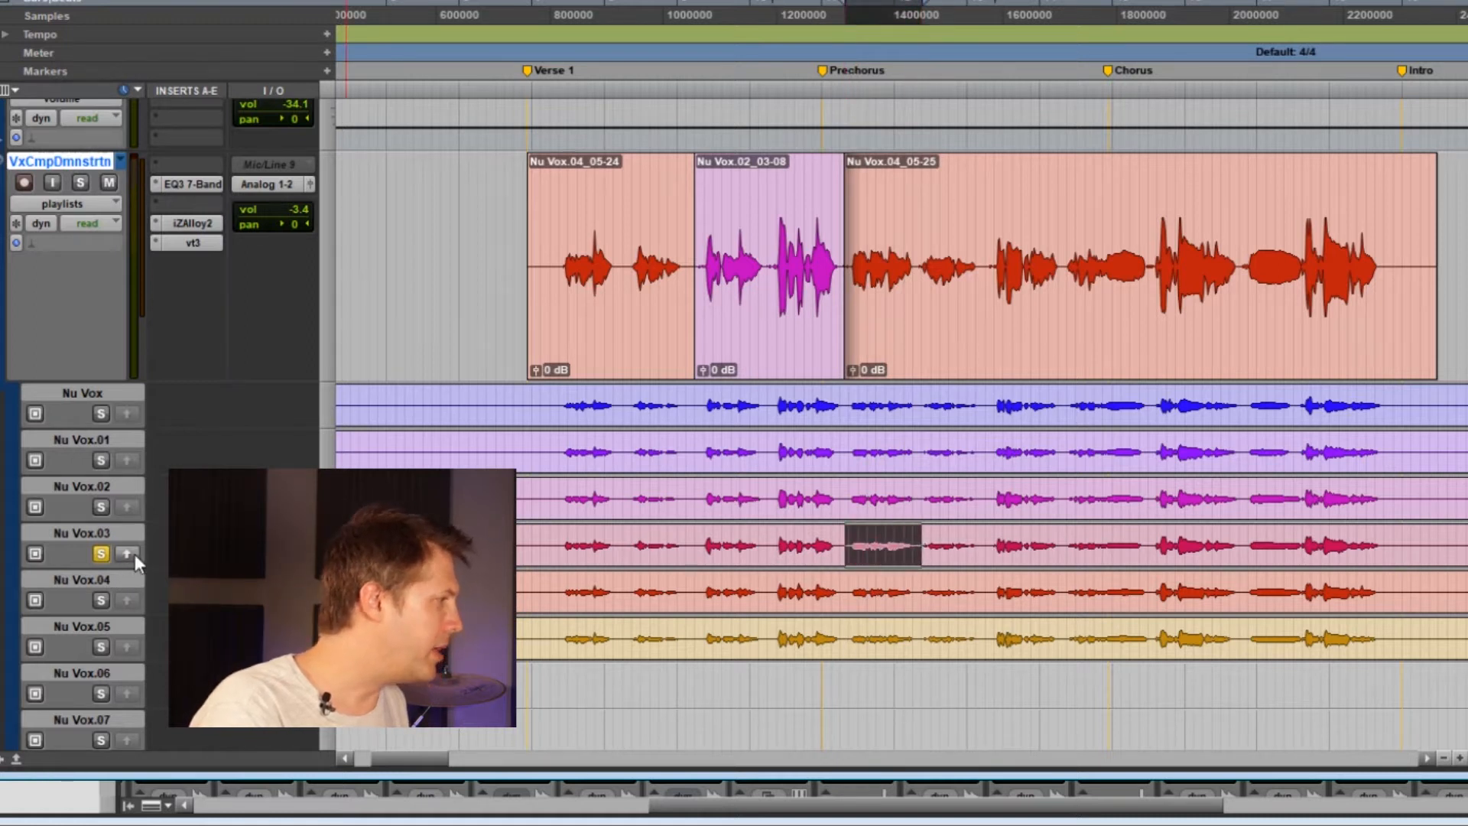
left_click(135, 554)
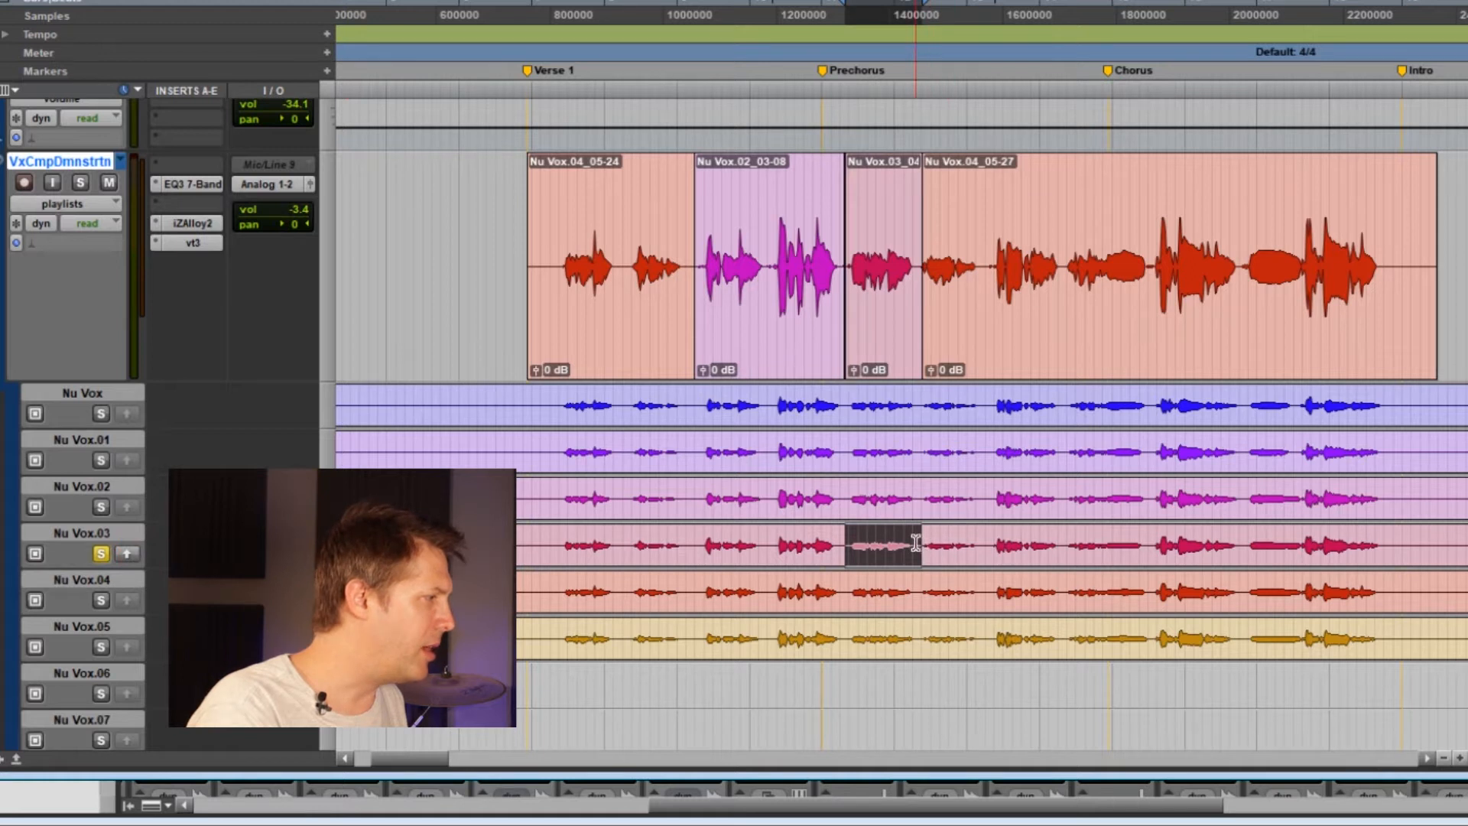
key("Return")
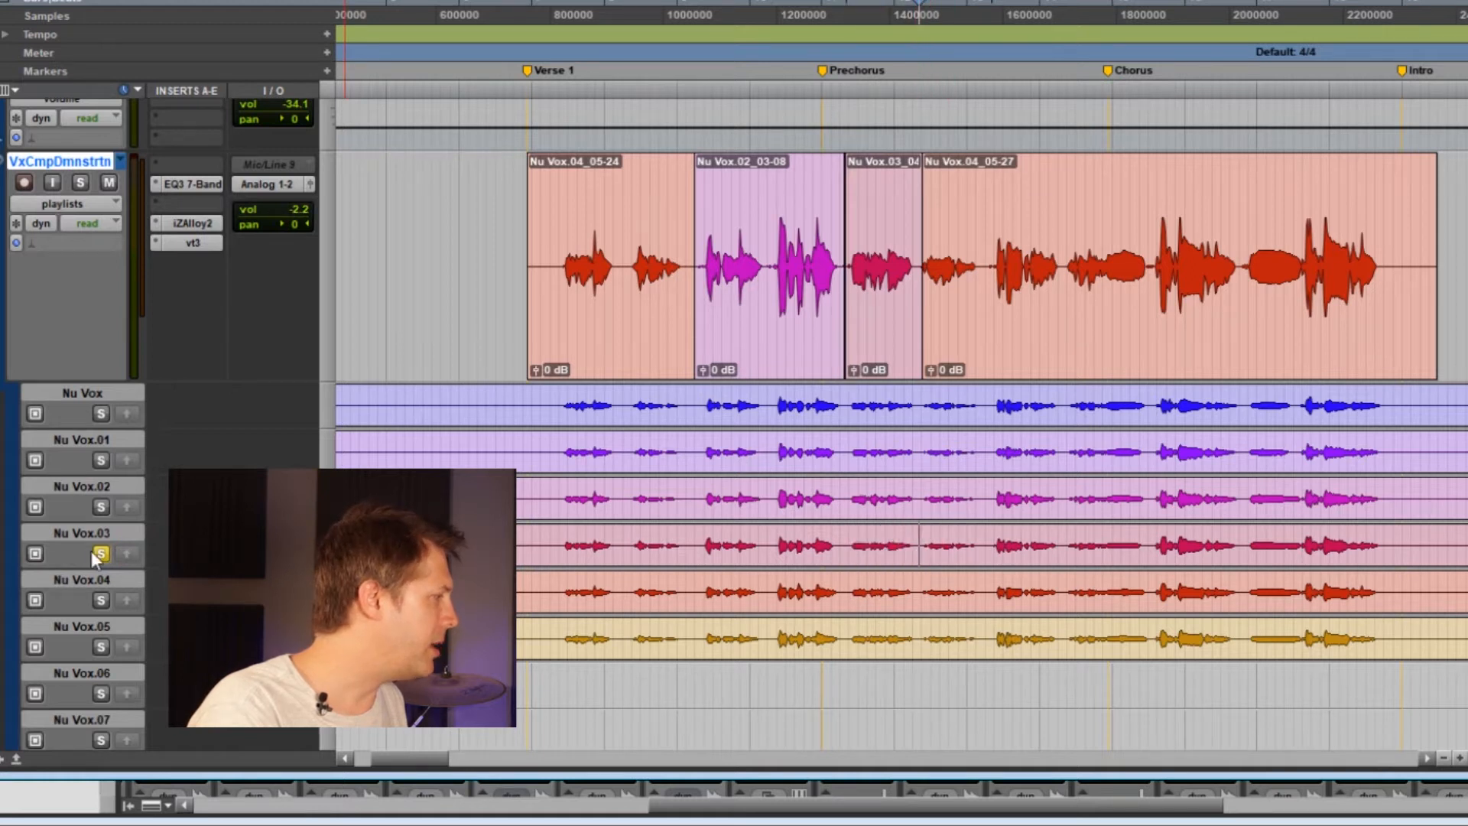
Audition the comp from just before the end of the inserted Nu Vox.03 clip through the sixth, seventh and eighth phrases
left_click(913, 242)
key("space")
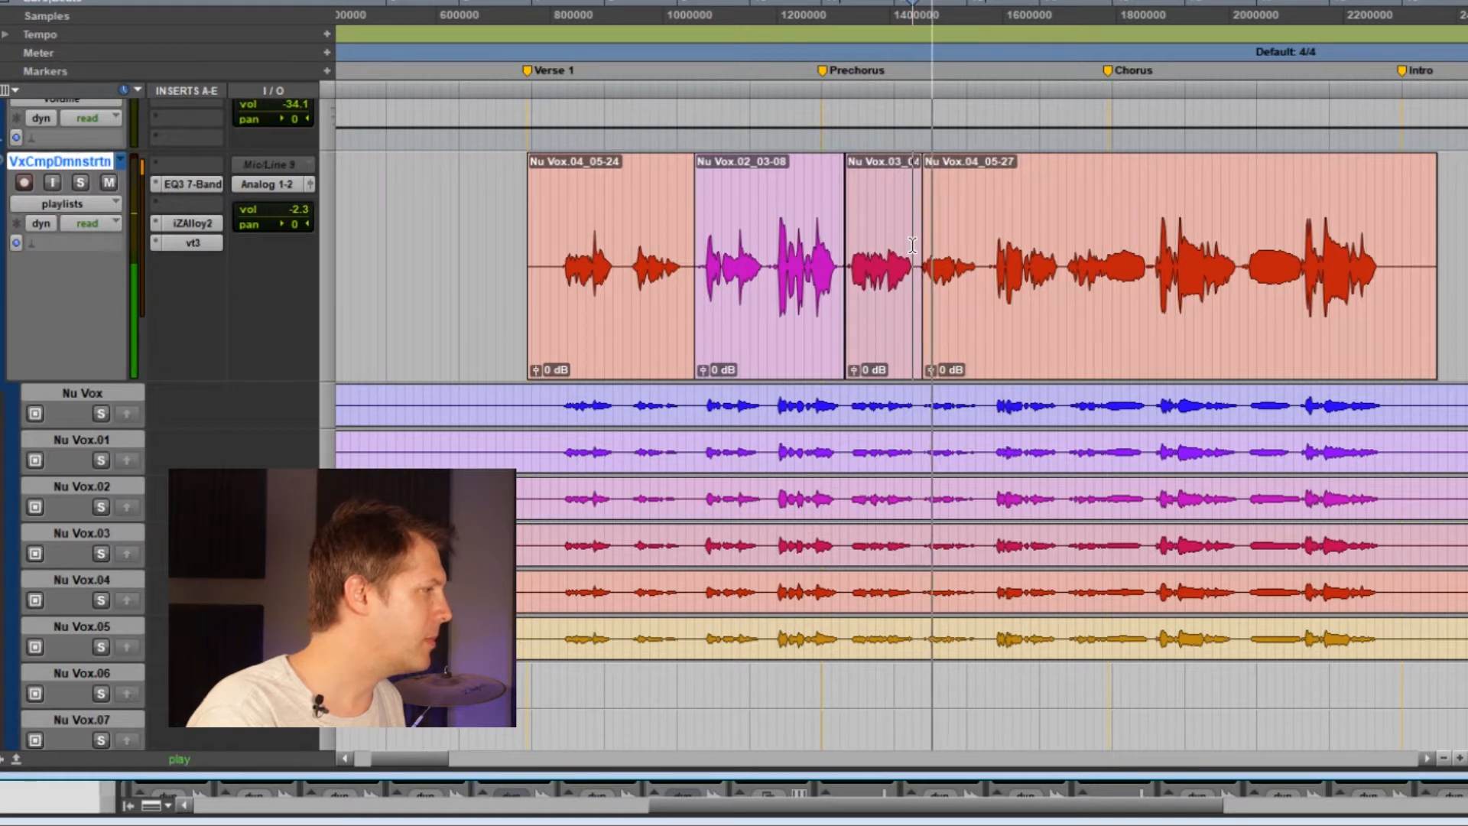
key("space")
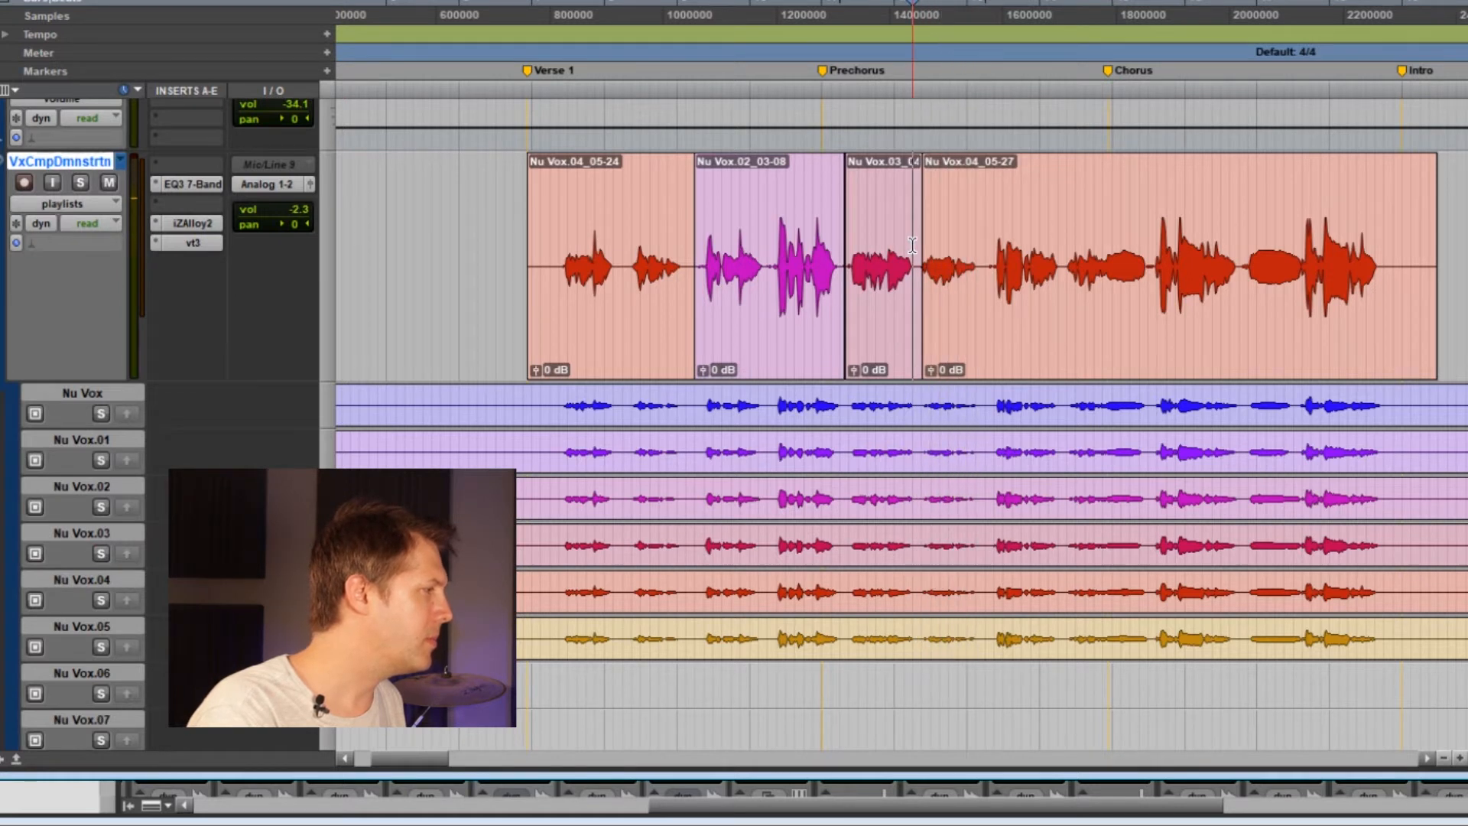
key("space")
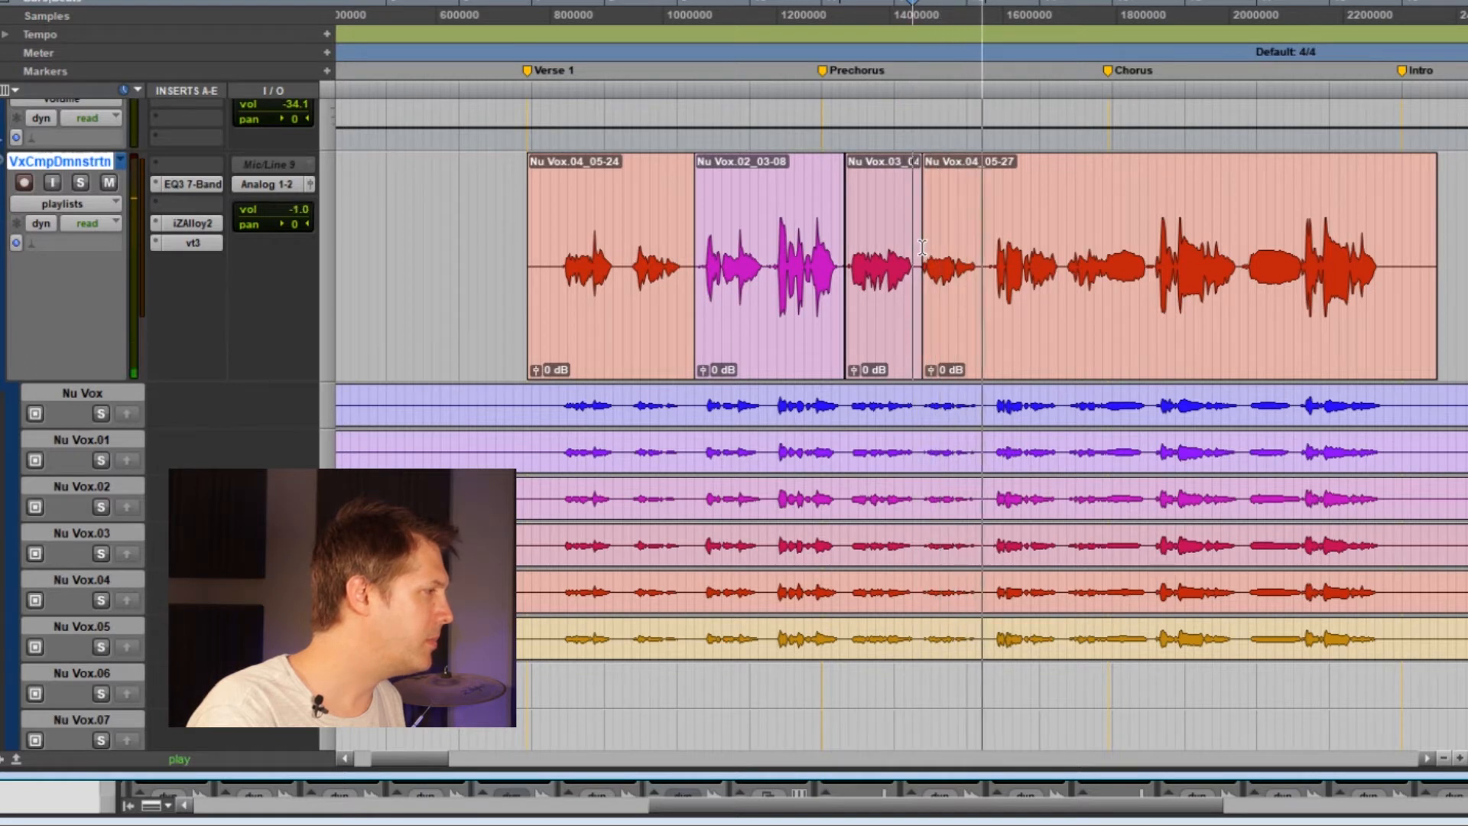
key("space")
left_click(982, 264)
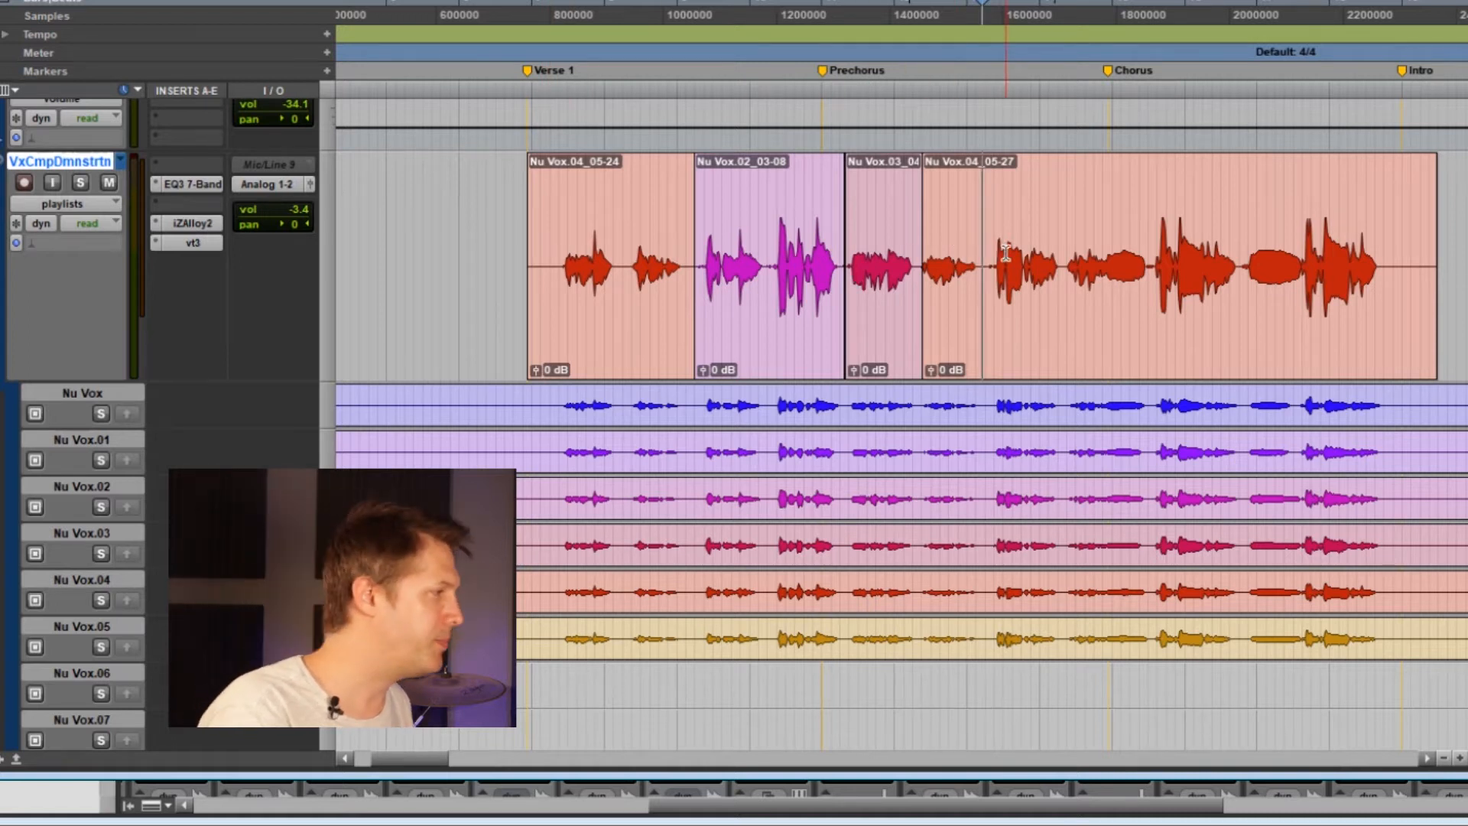
key("space")
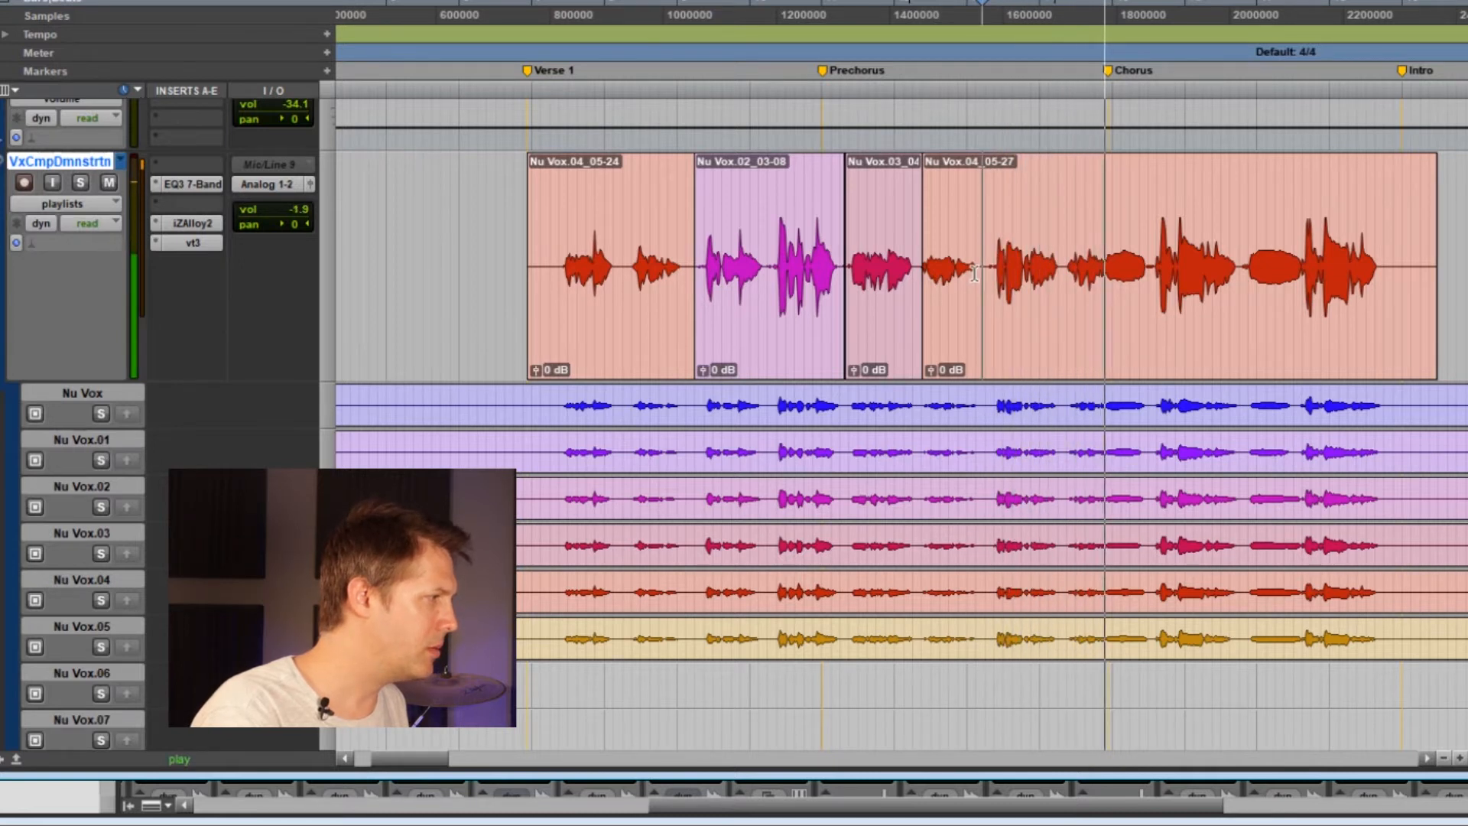
Audition the eighth vocal phrase of the Nu Vox.05 take with its lane soloed and copy it into the main playlist
left_click_drag(982, 269, 1147, 266)
left_click(1065, 262)
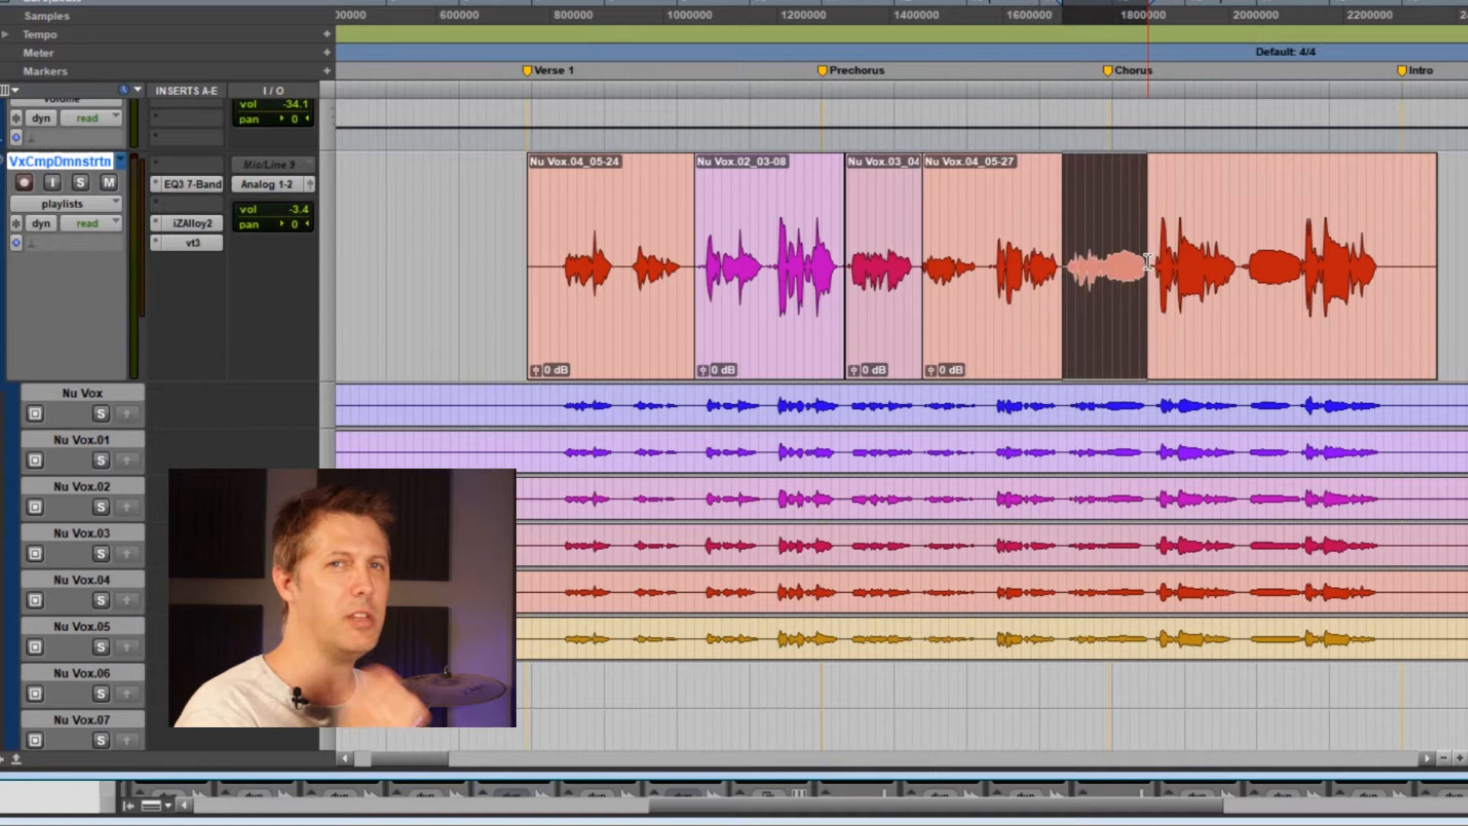
left_click(1069, 261)
left_click(1063, 265)
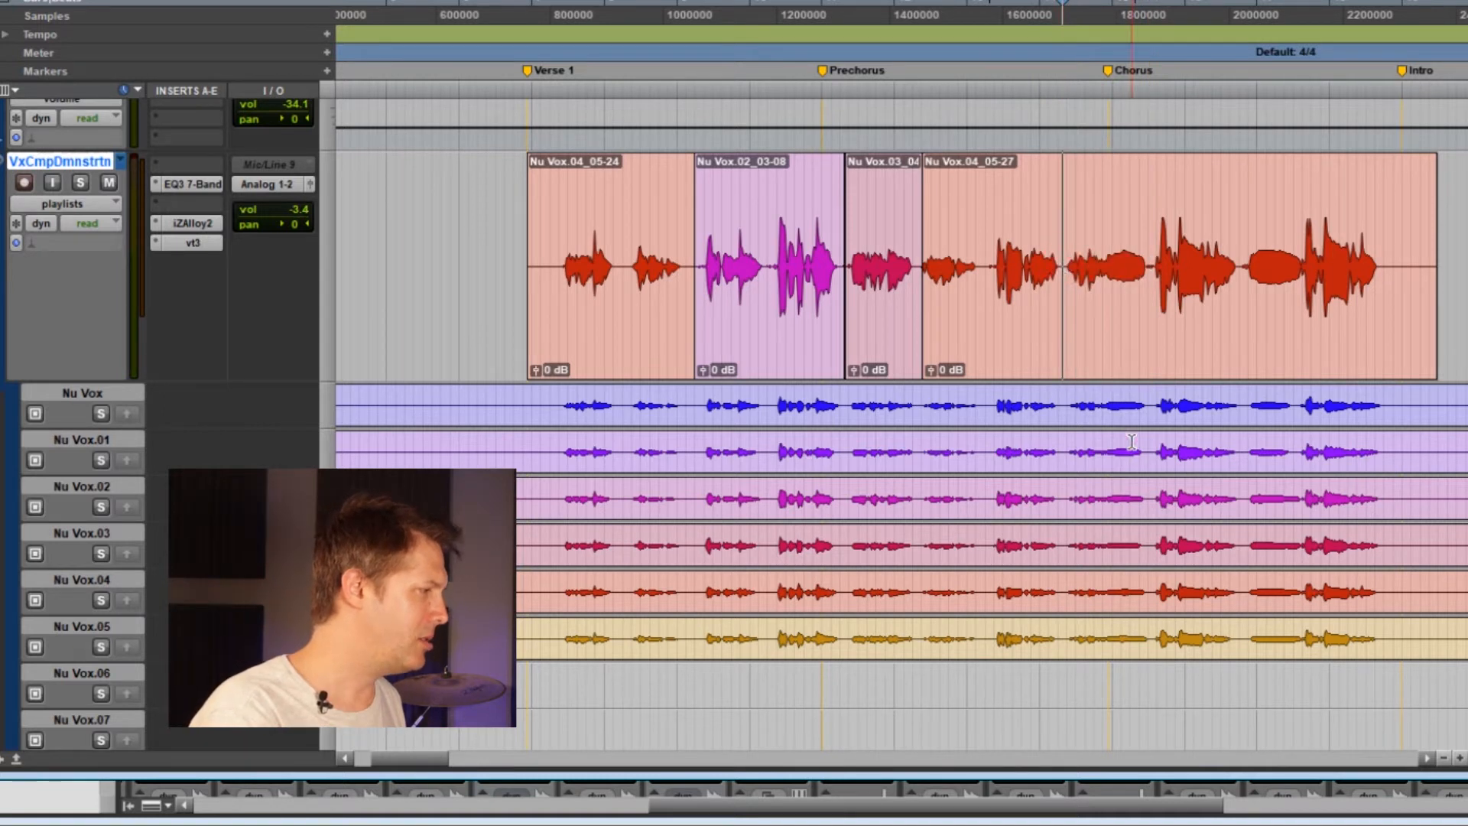
left_click(103, 649)
key("space")
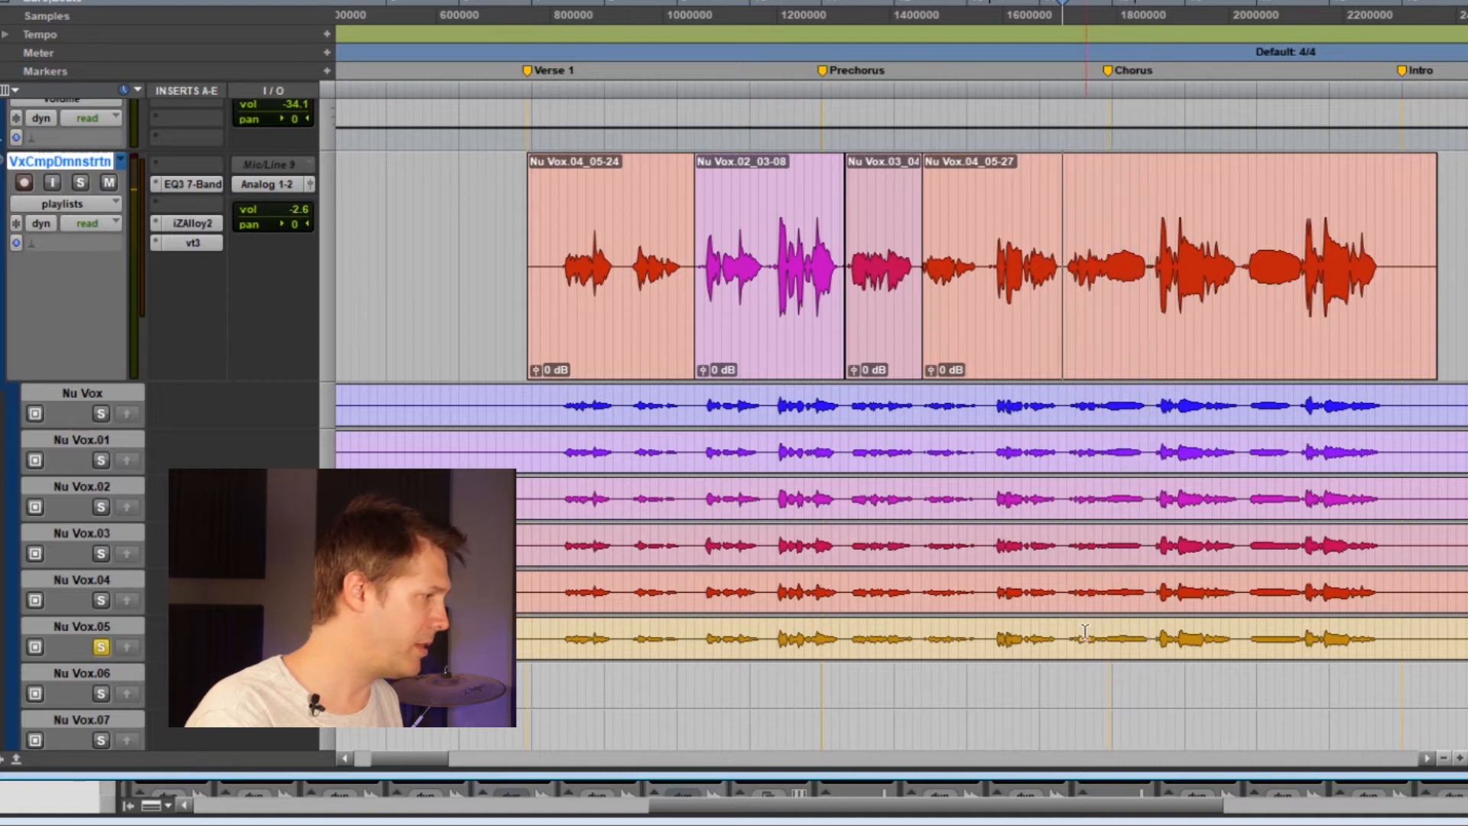
left_click_drag(1065, 640, 1155, 647)
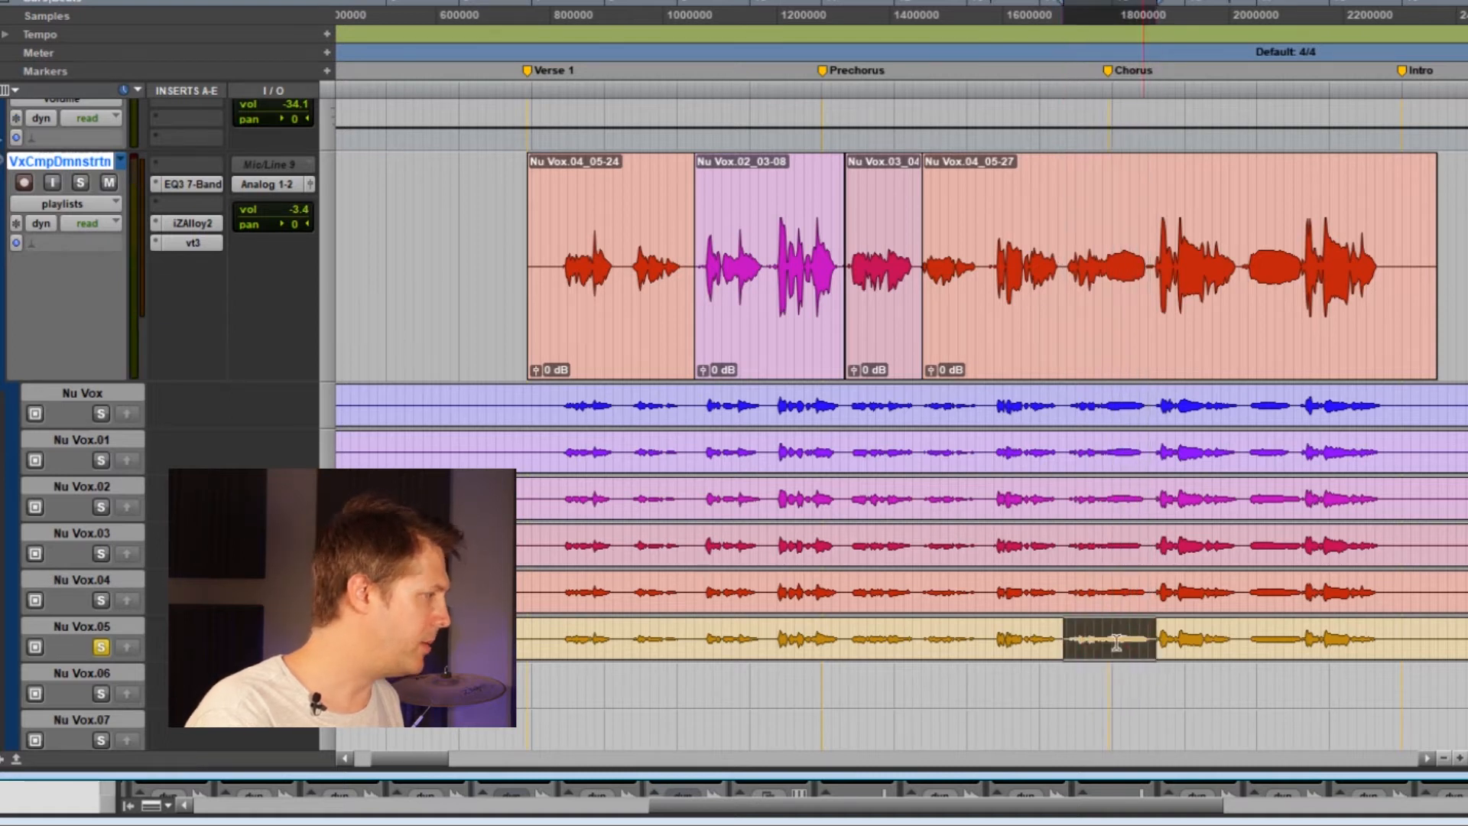
left_click(128, 647)
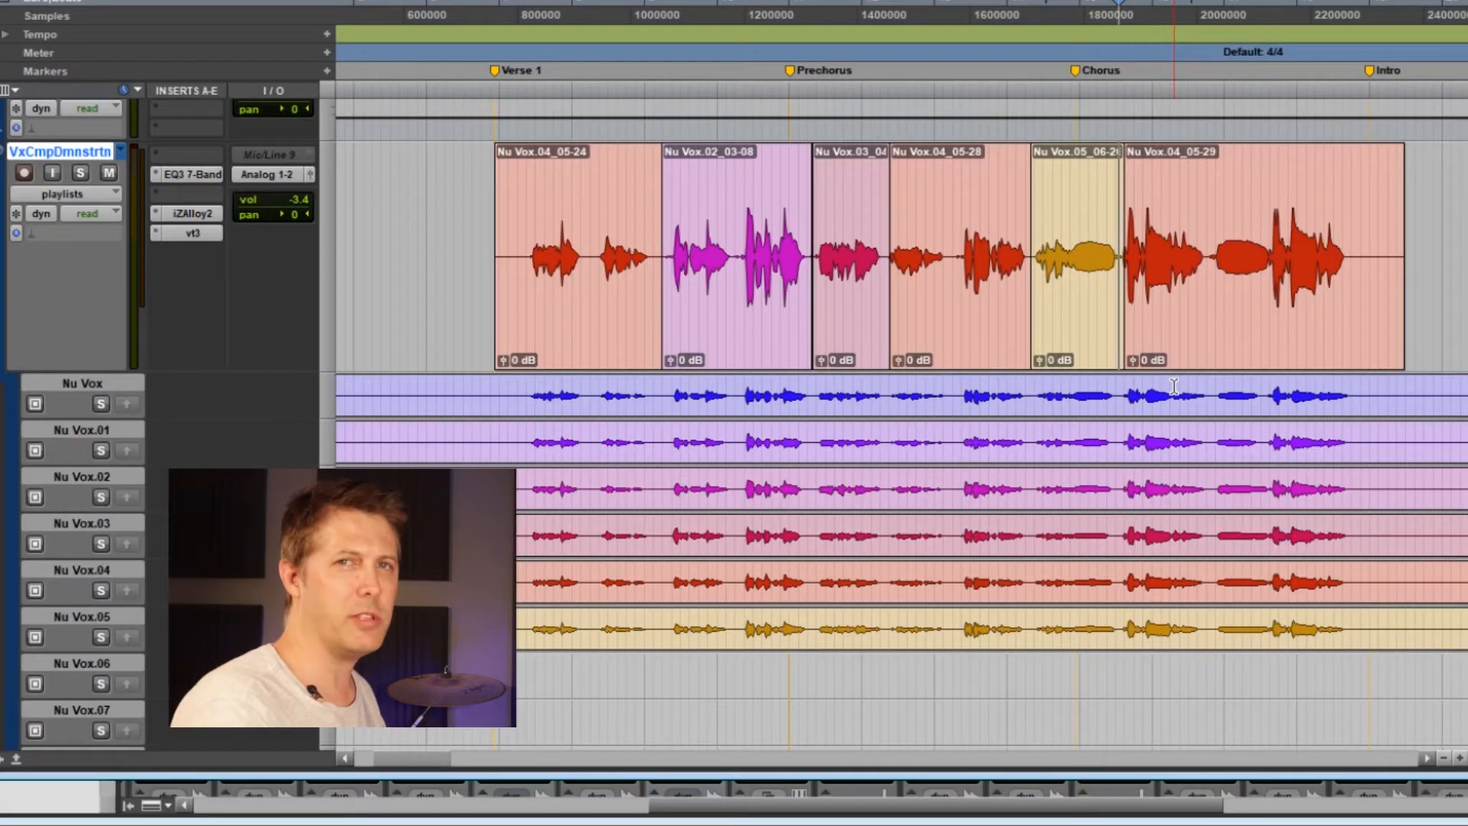
Audition the ninth vocal phrase in the comp, starting just before the end of the inserted Nu Vox.05 clip
key("space")
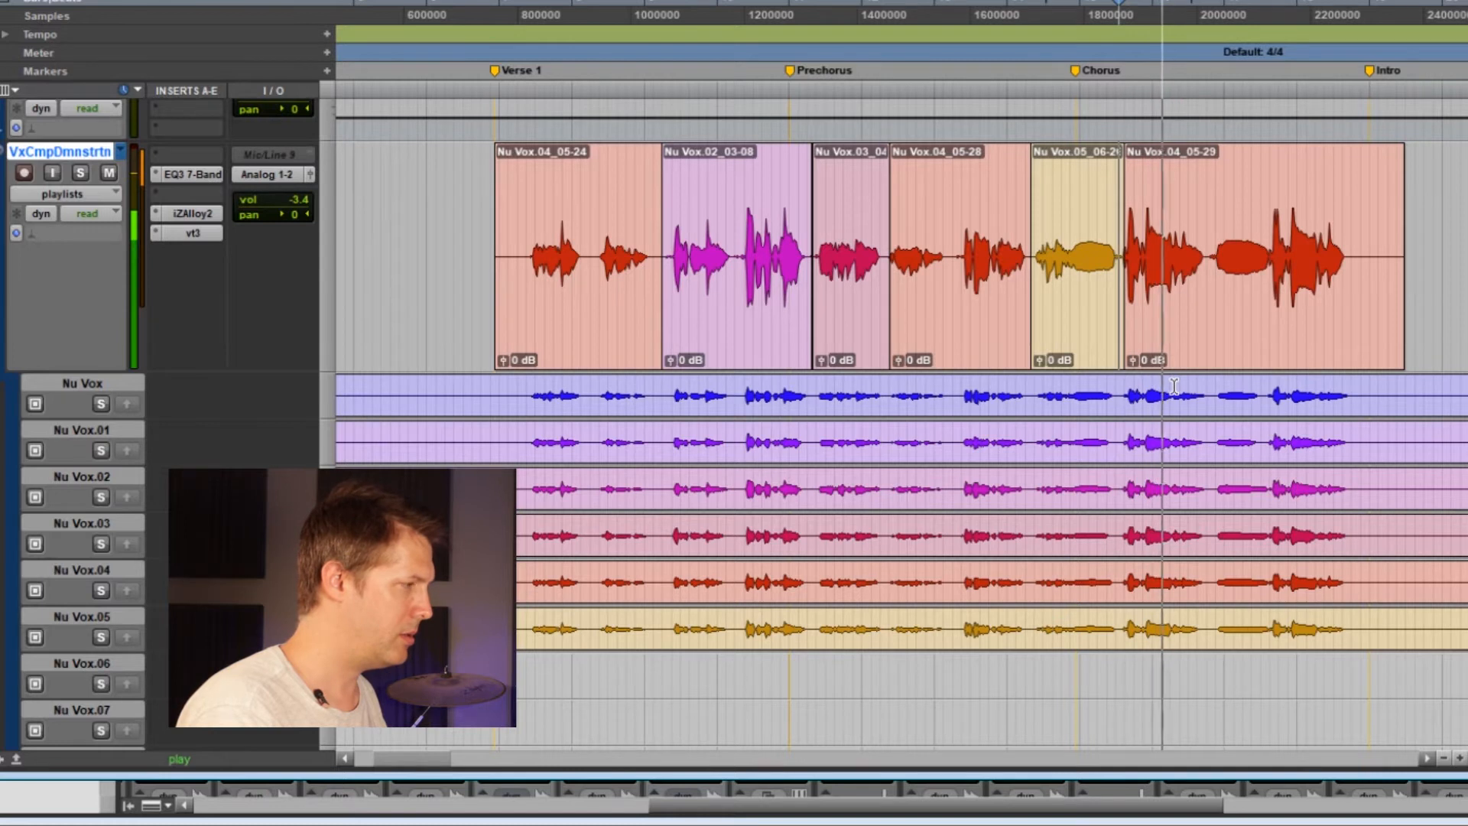
key("space")
key("space")
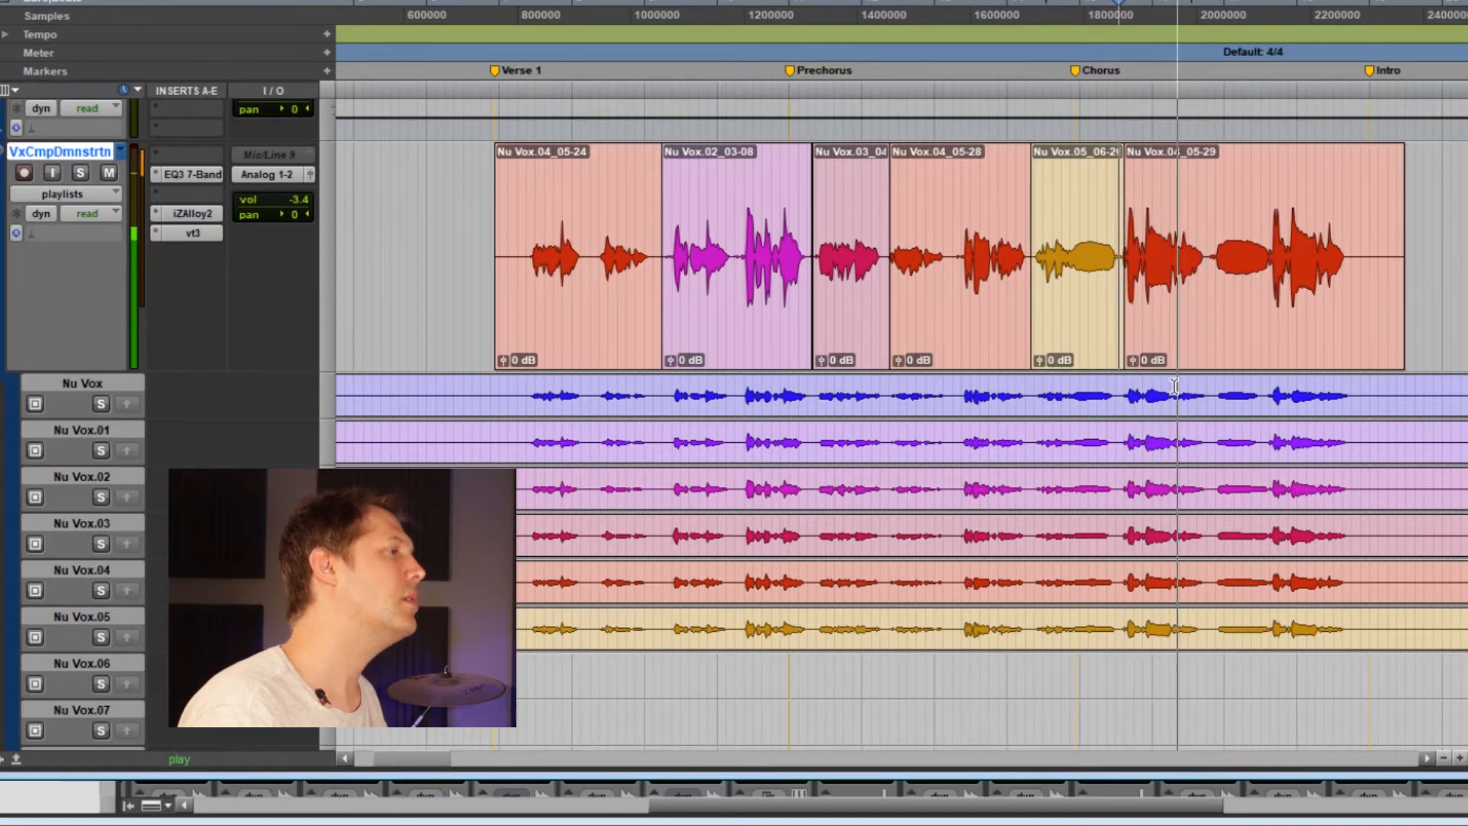
key("space")
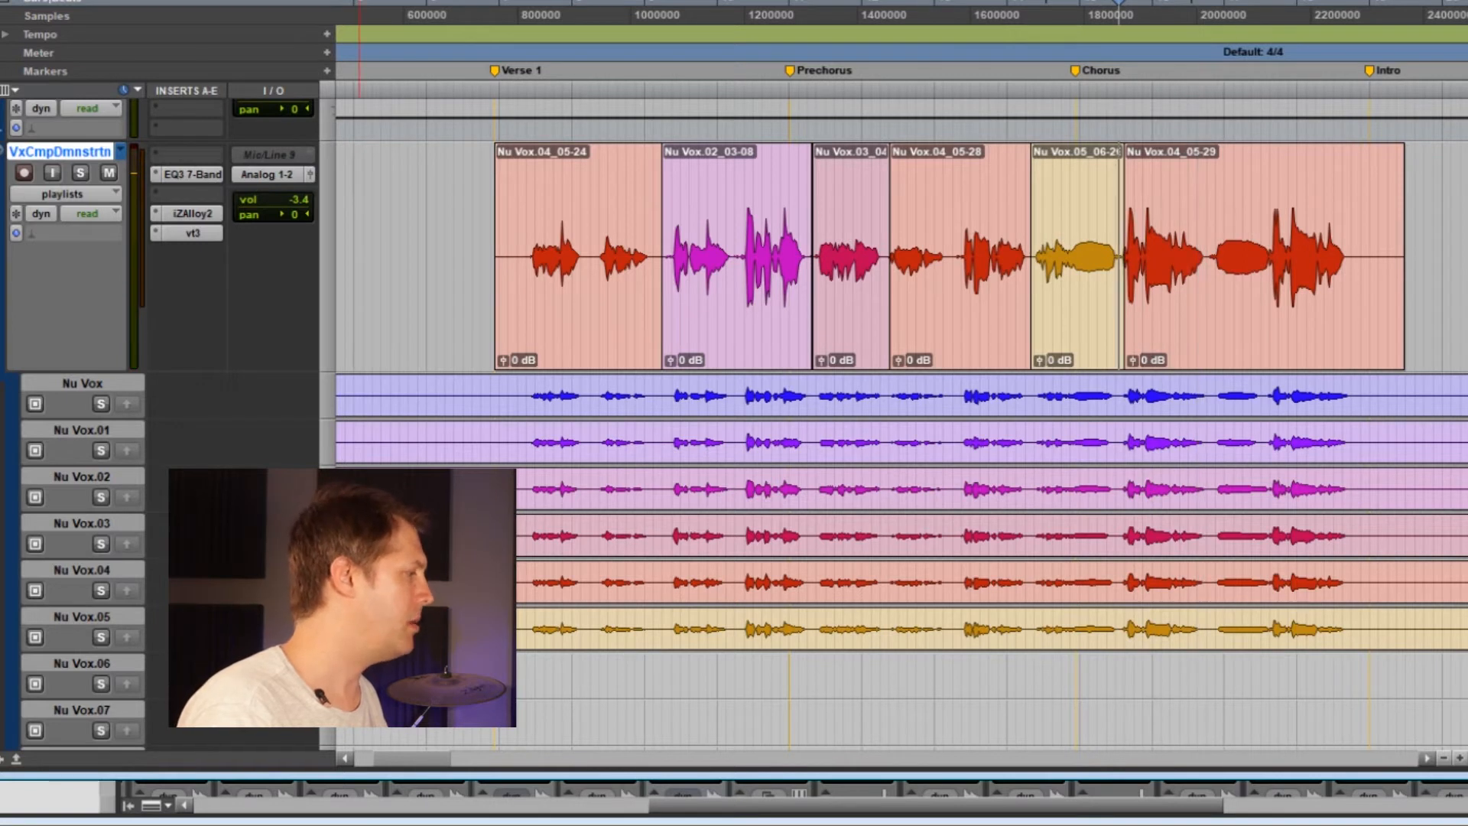
Audition the ninth phrase of the soloed Nu Vox.05 take and extend the end of its comp clip over that phrase
left_click(103, 636)
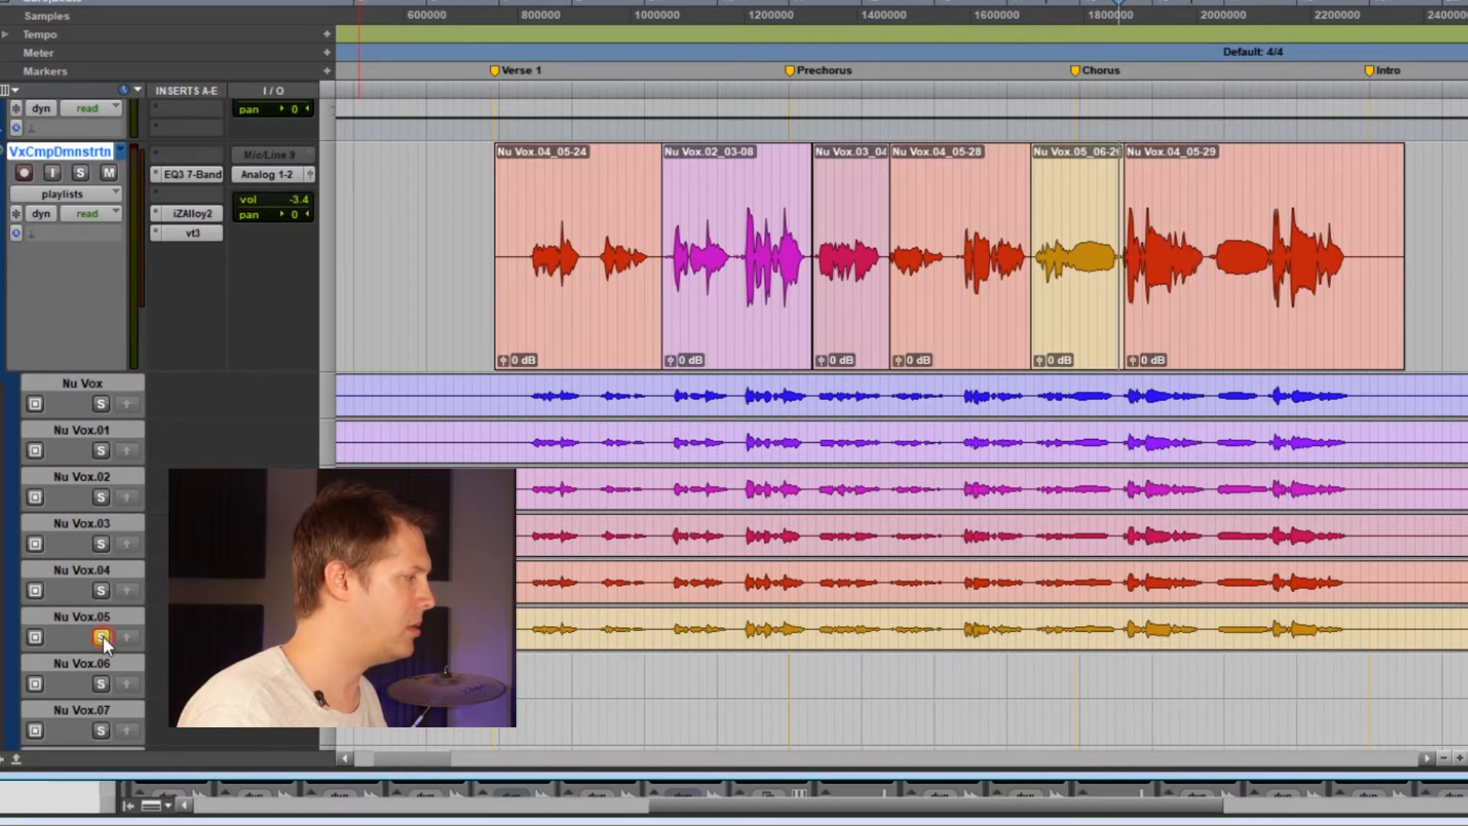
key("space")
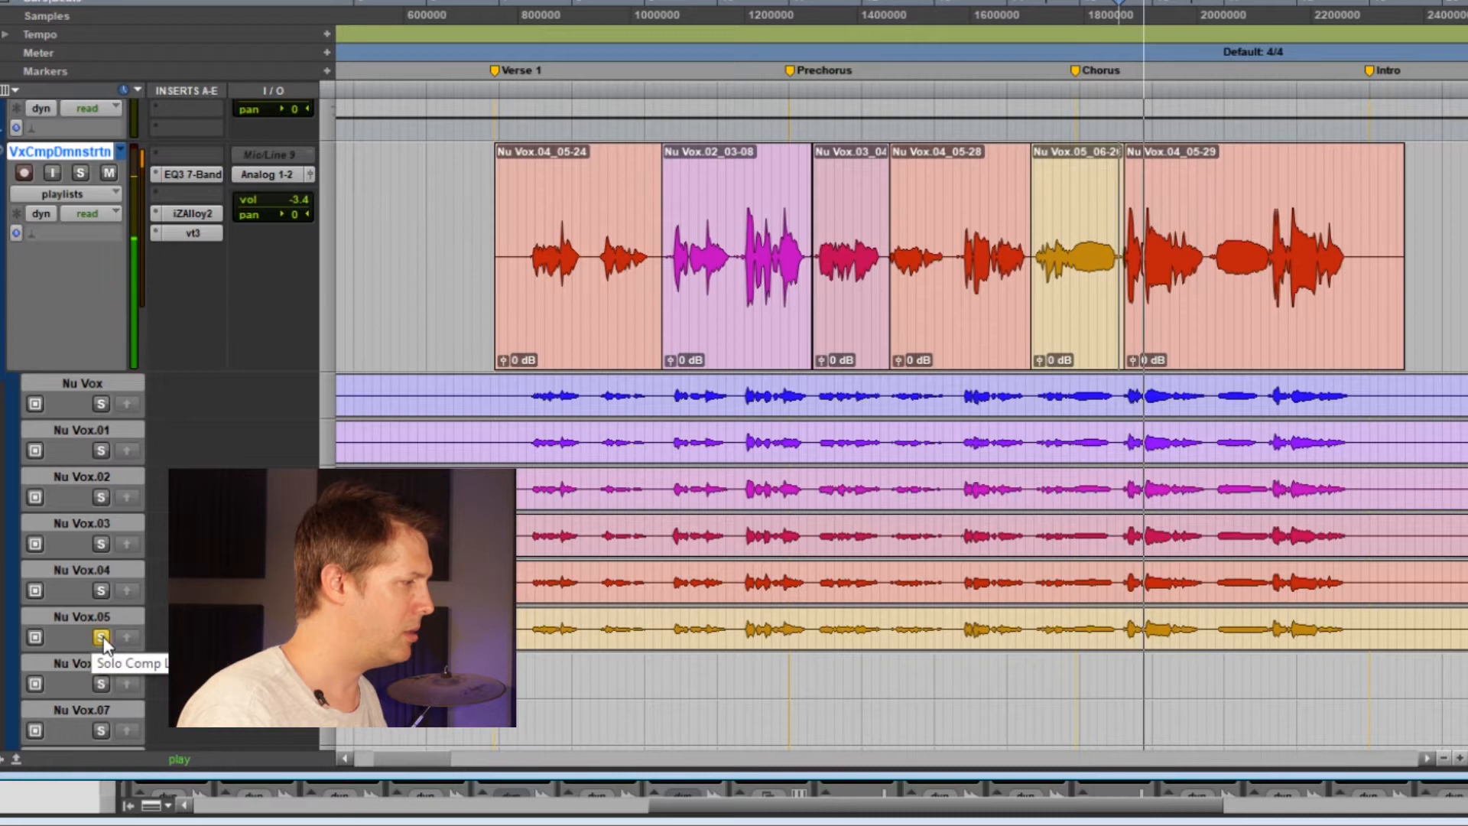
key("space")
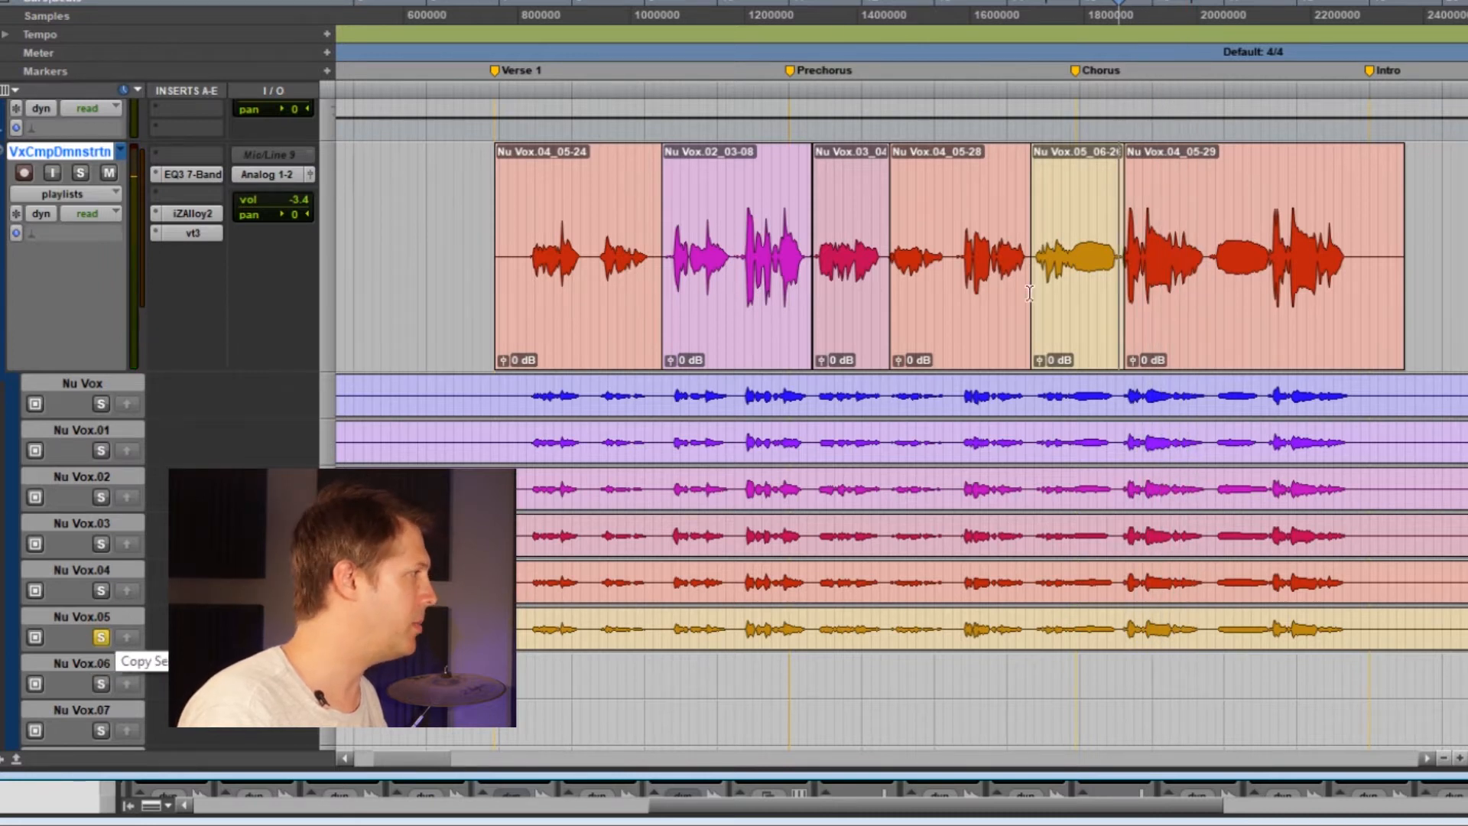
left_click_drag(1121, 191, 1207, 200)
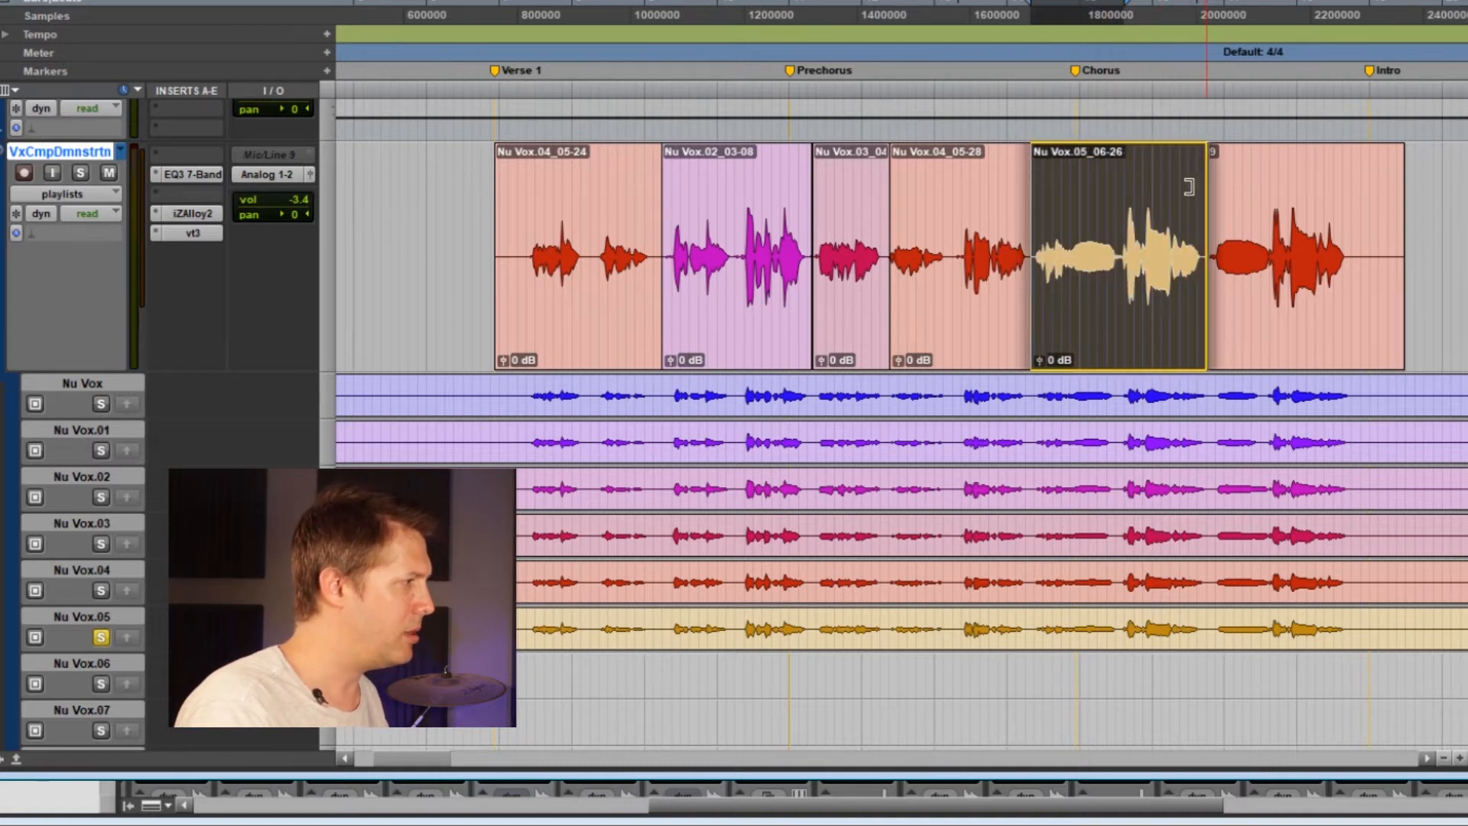
left_click(1027, 35)
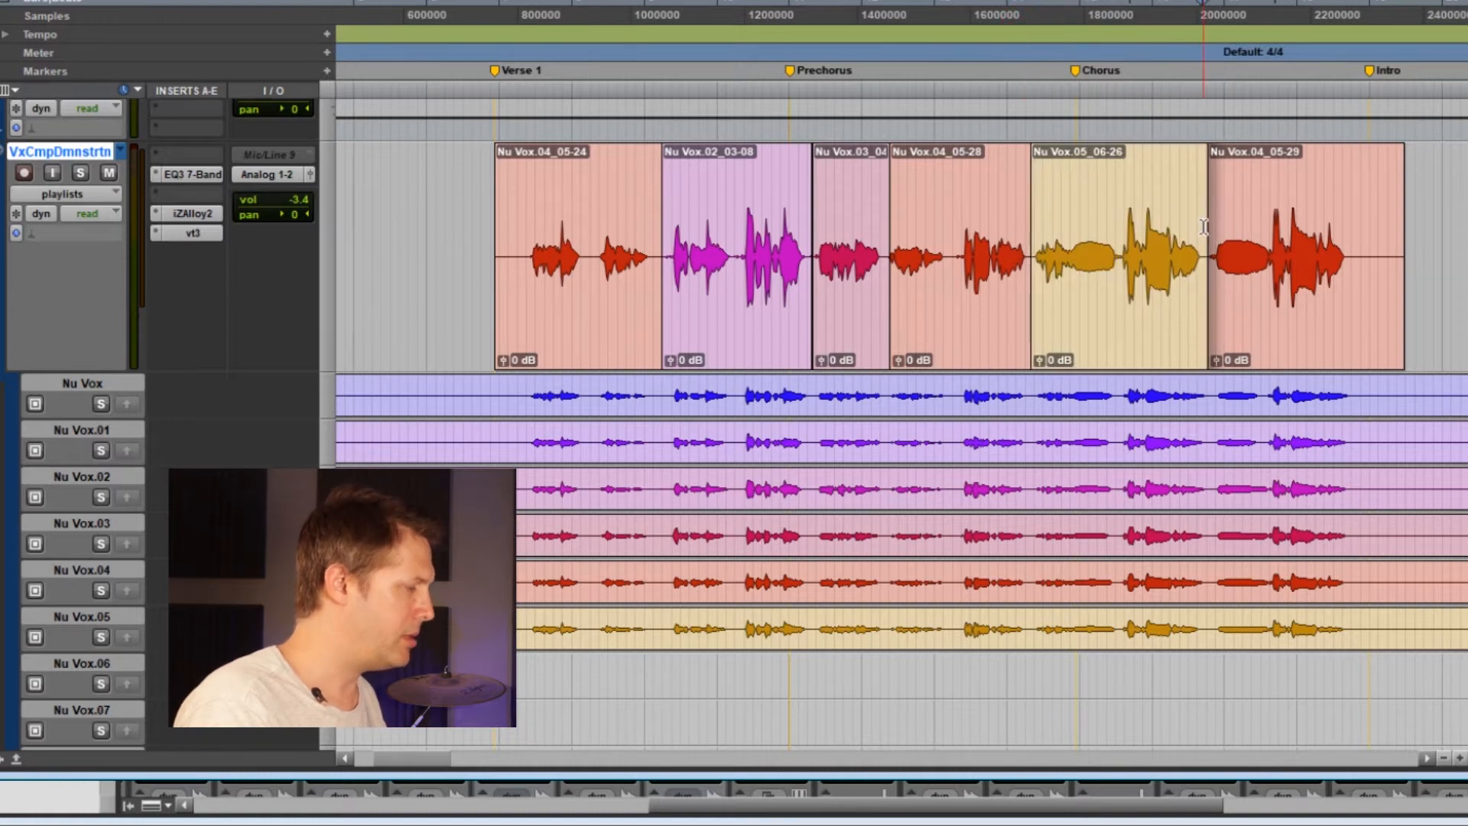
Audition the last two vocal phrases in the comp and in the soloed Nu Vox.05 take
key("space")
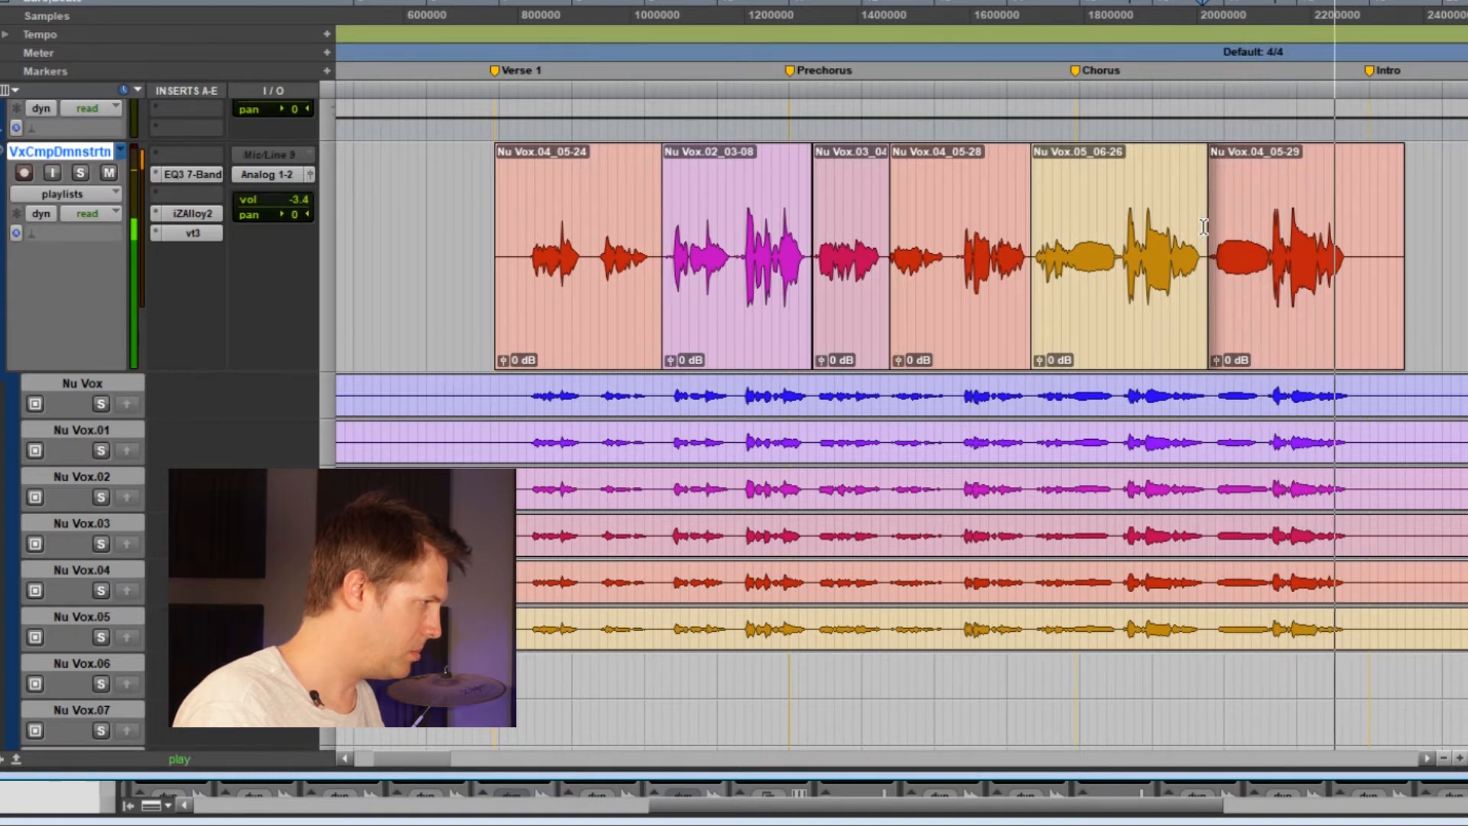
key("space")
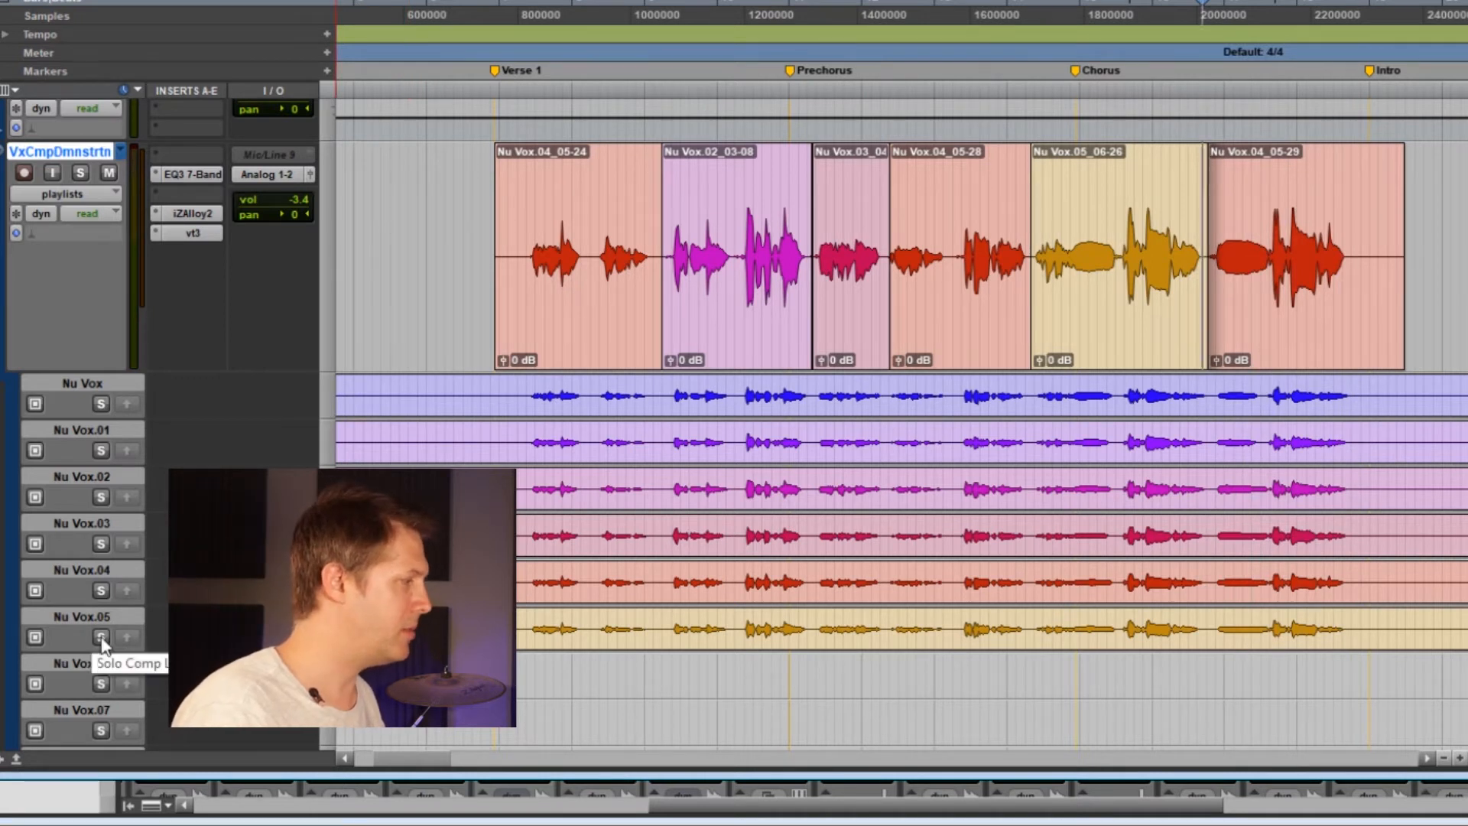
key("space")
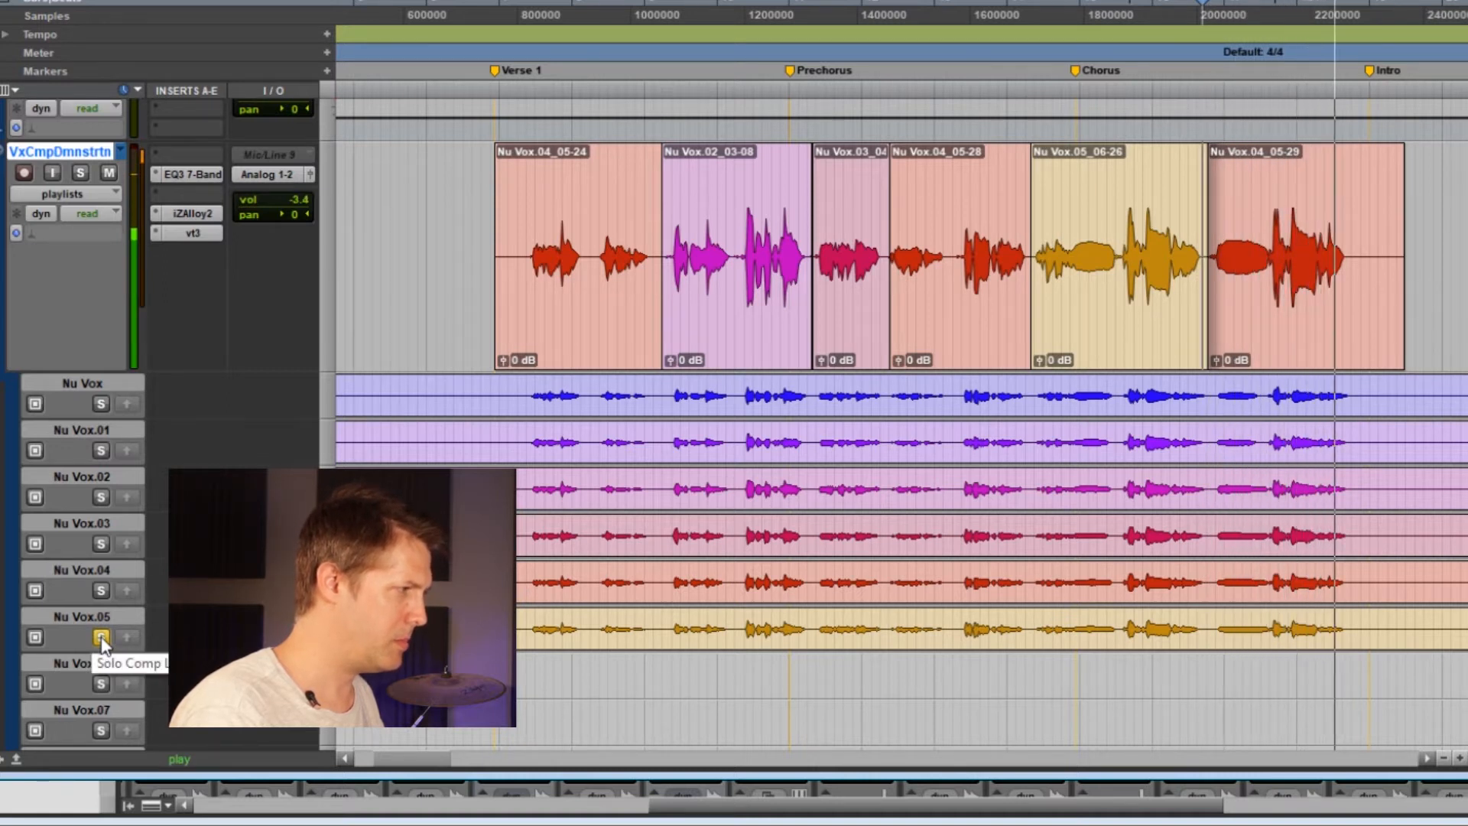
key("space")
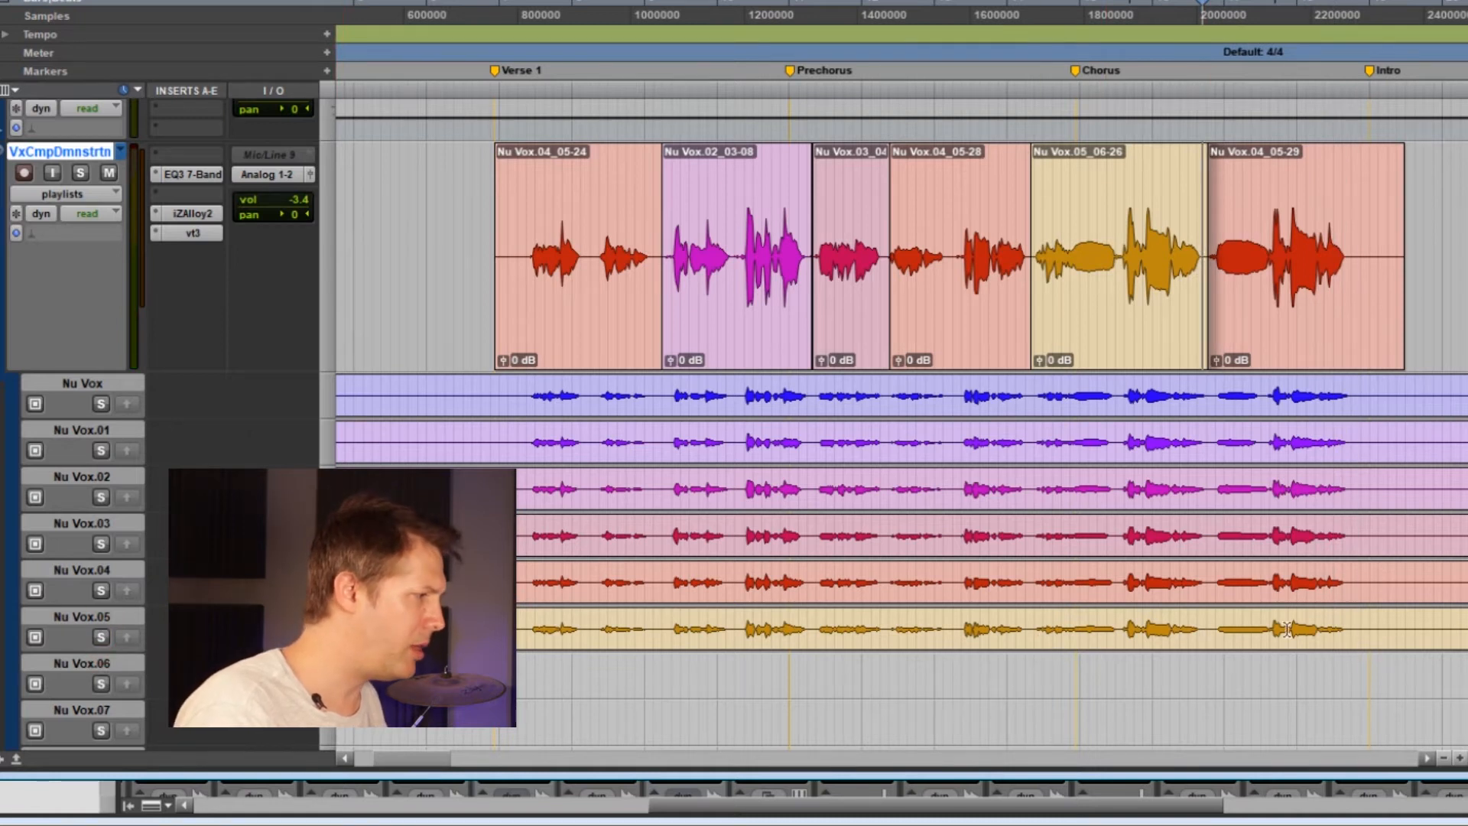
Extend the end of the Nu Vox.05 clip in the comp over the tenth vocal phrase
left_click_drag(1211, 629, 1264, 630)
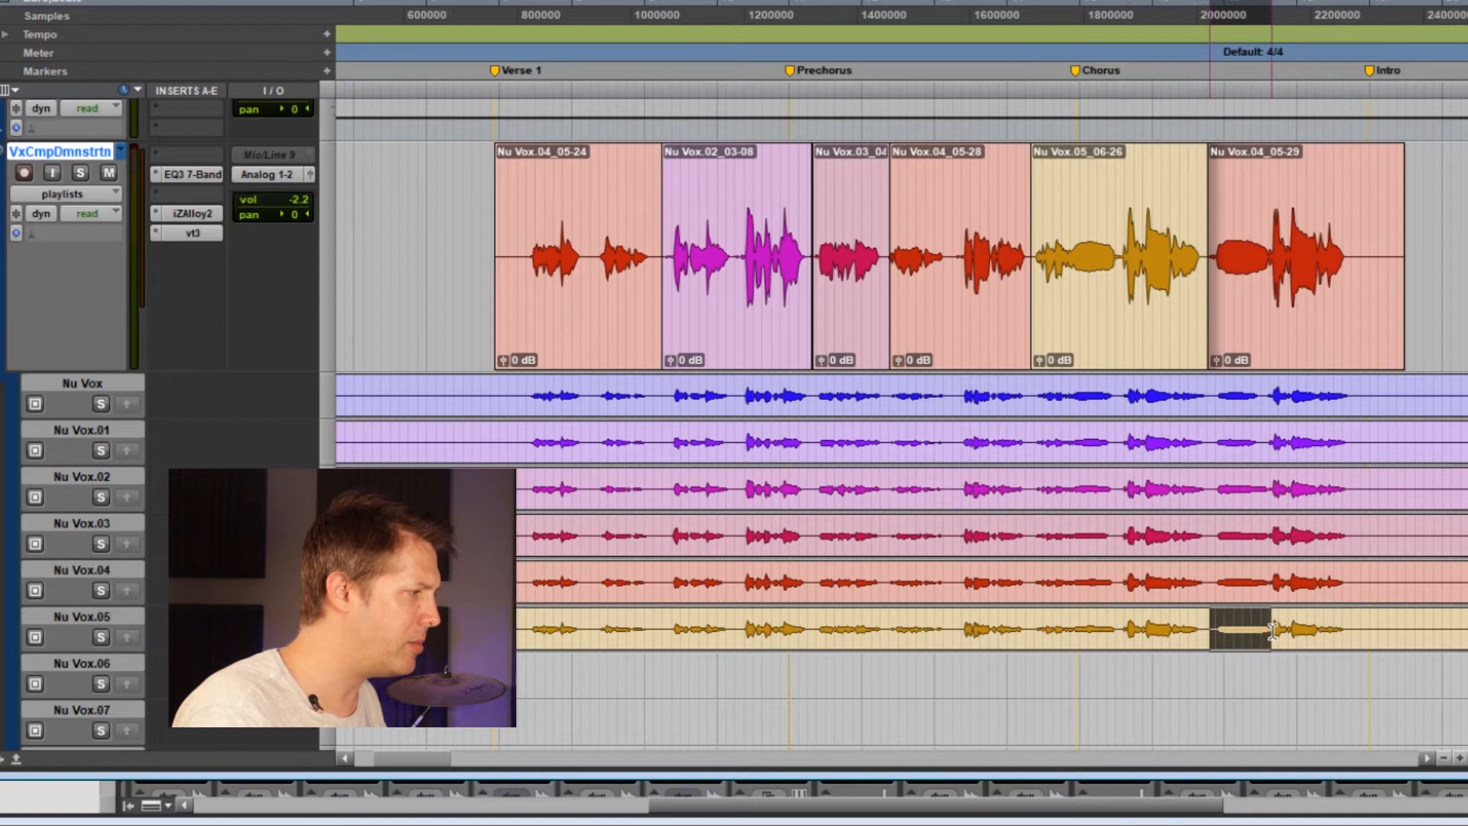
left_click_drag(1192, 179, 1347, 236)
left_click_drag(1349, 237, 1353, 240)
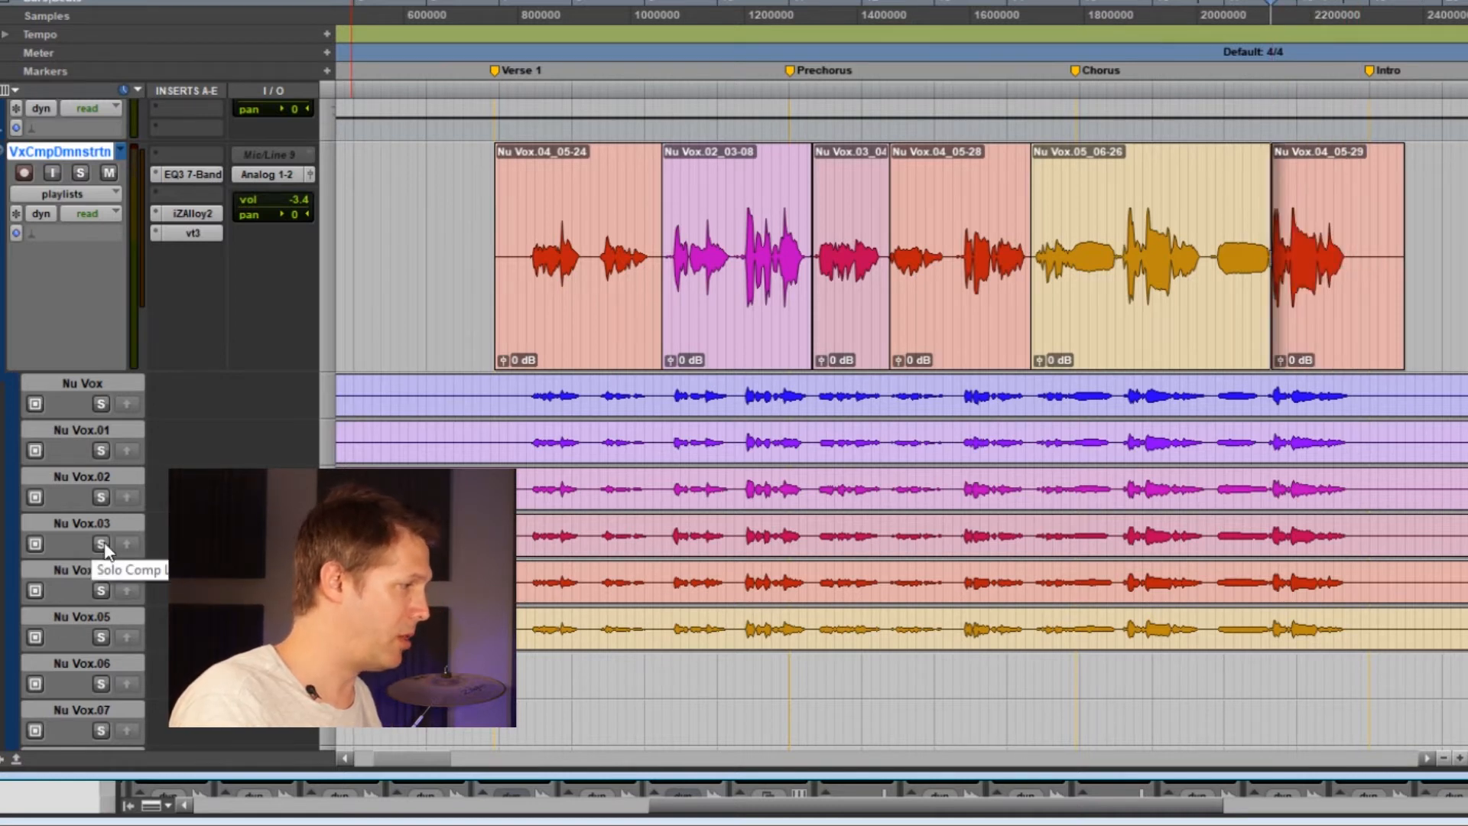
Audition the final vocal phrase of the Nu Vox.03 take with its lane soloed
left_click(101, 543)
key("space")
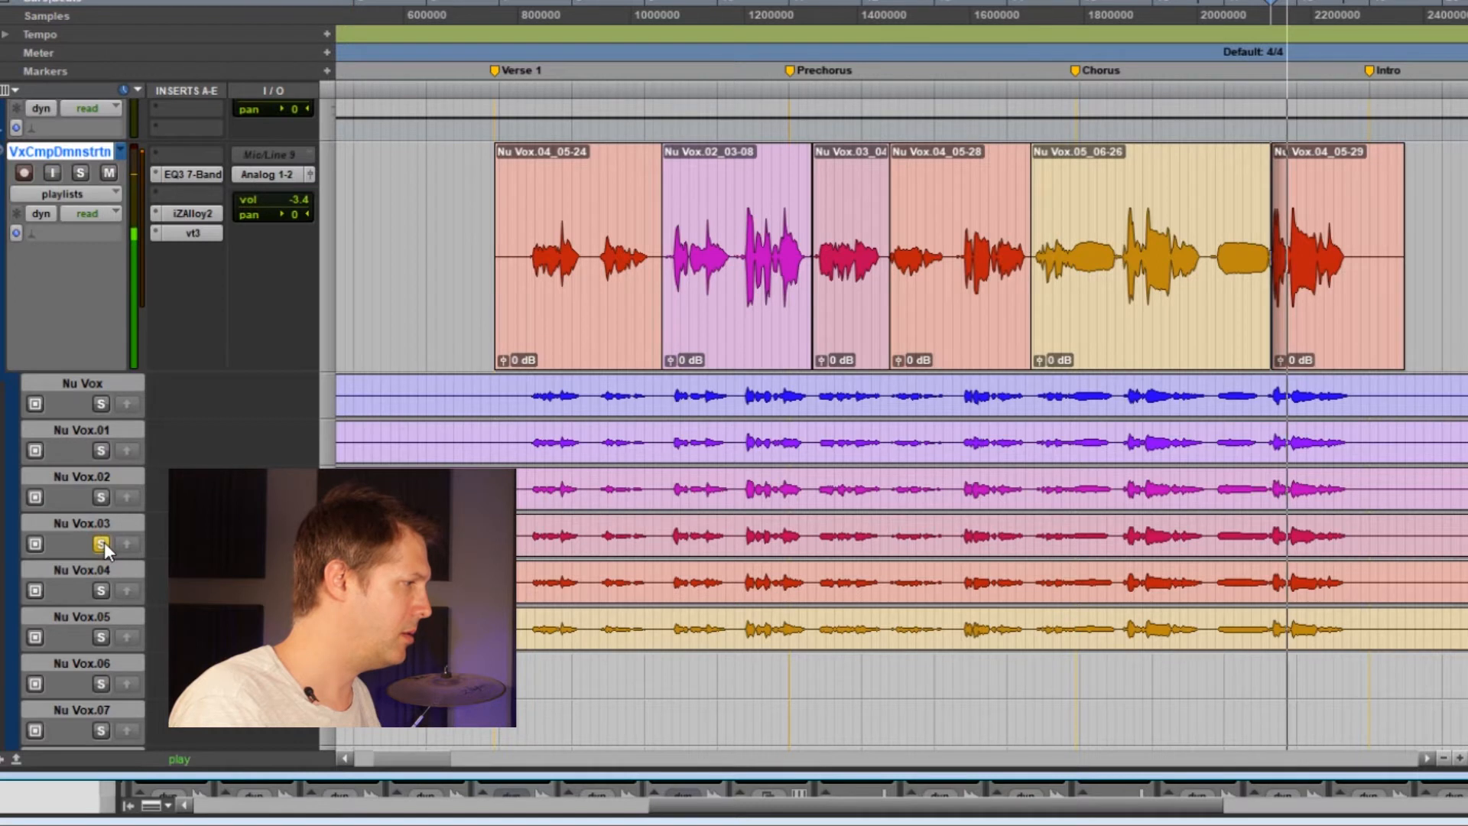
key("space")
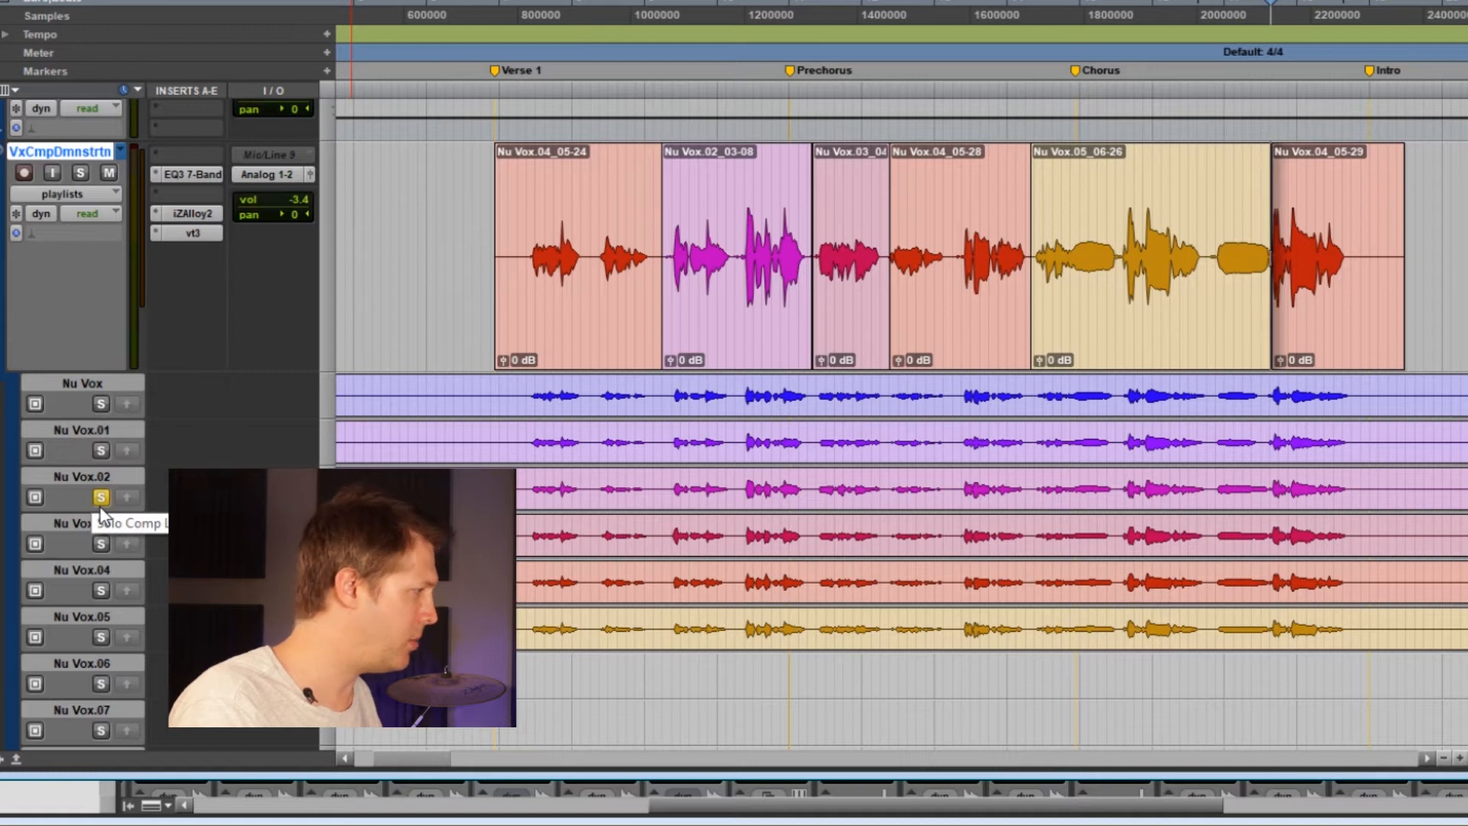
Audition the final phrase of the soloed Nu Vox.02 take, and replace that phrase in the comp with the Nu Vox.03 take
key("space")
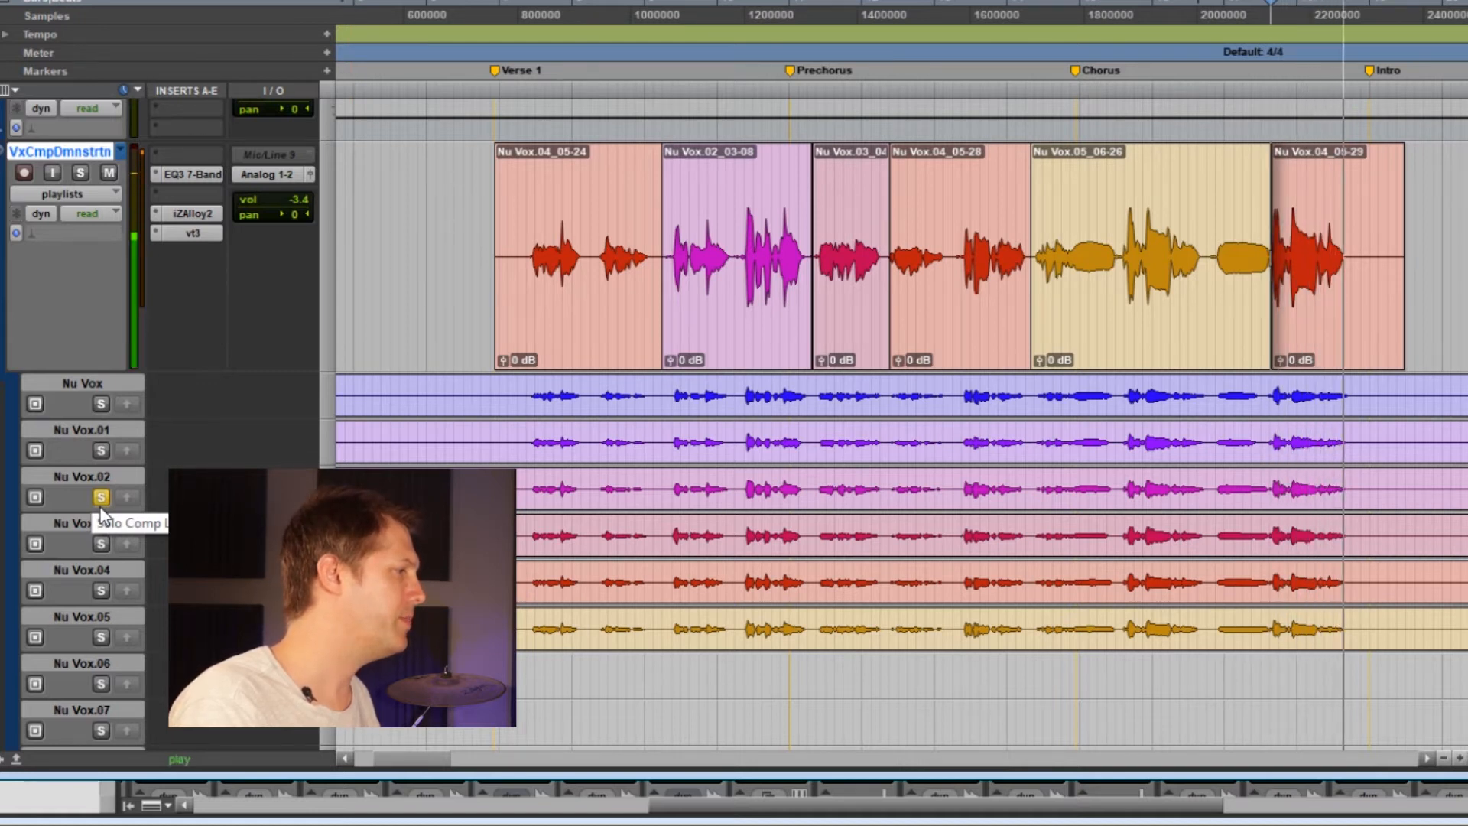
key("space")
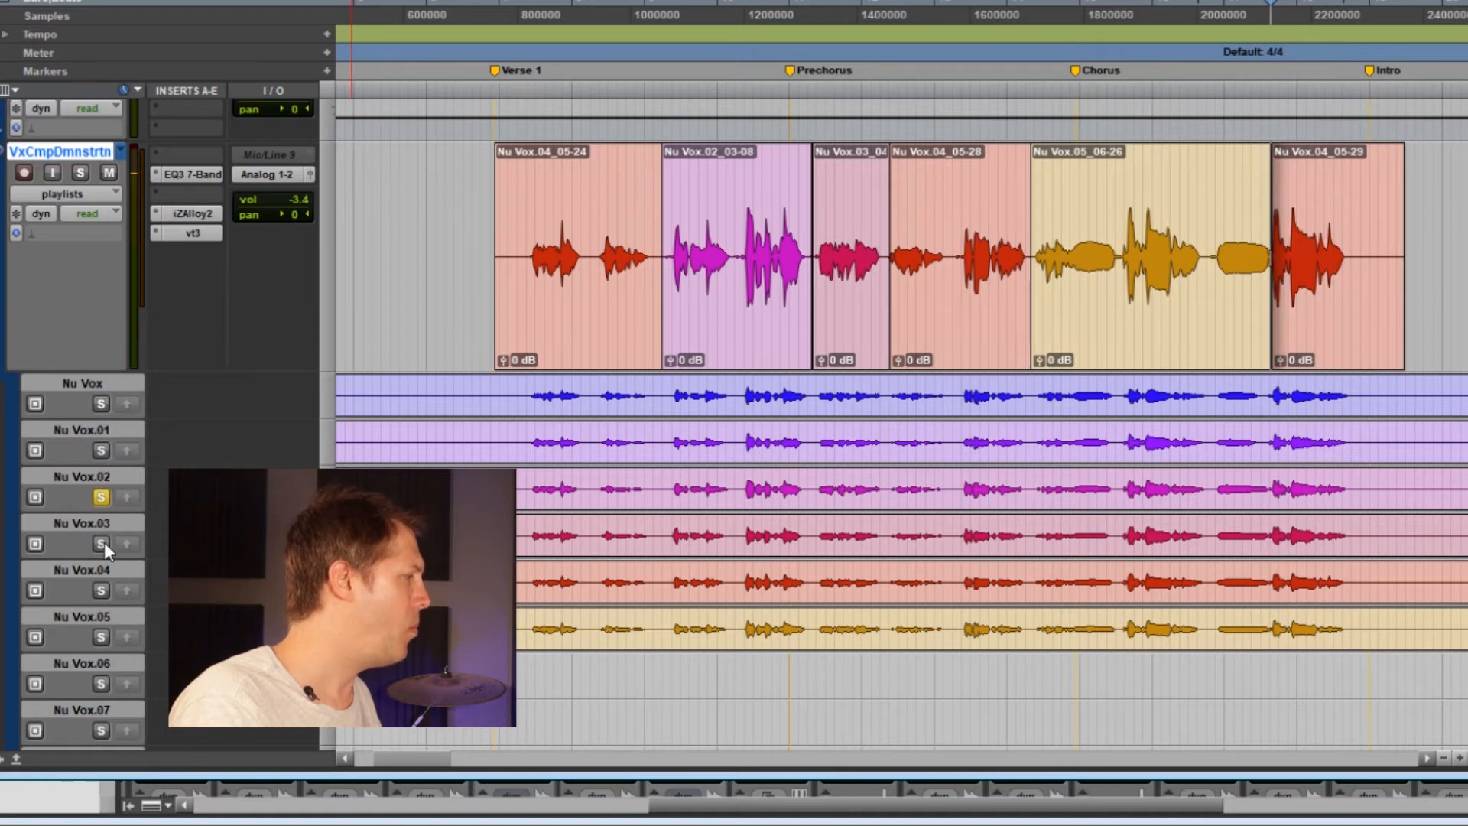
left_click(102, 543)
left_click(1271, 572)
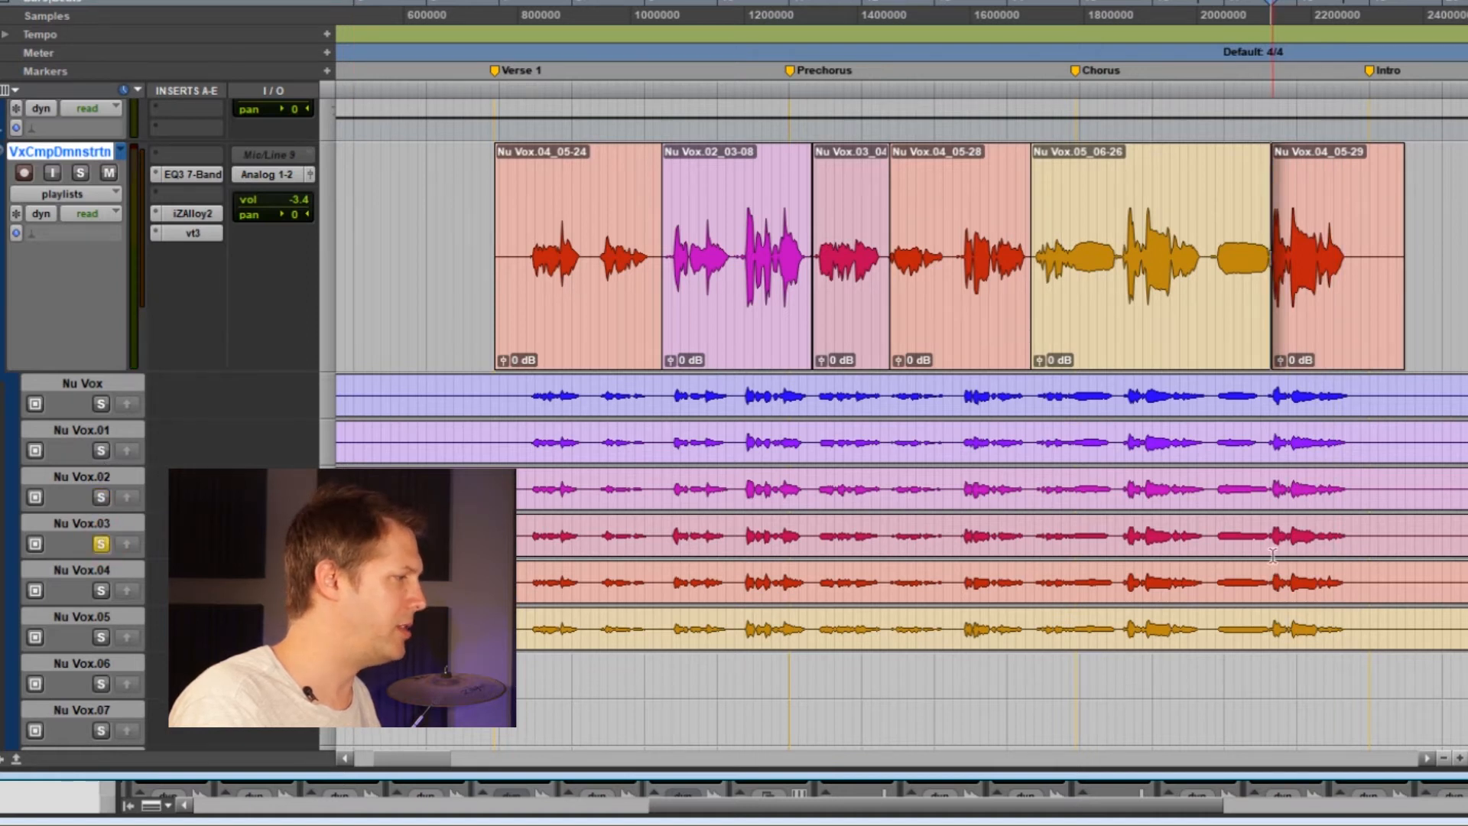
left_click_drag(1274, 536, 1348, 537)
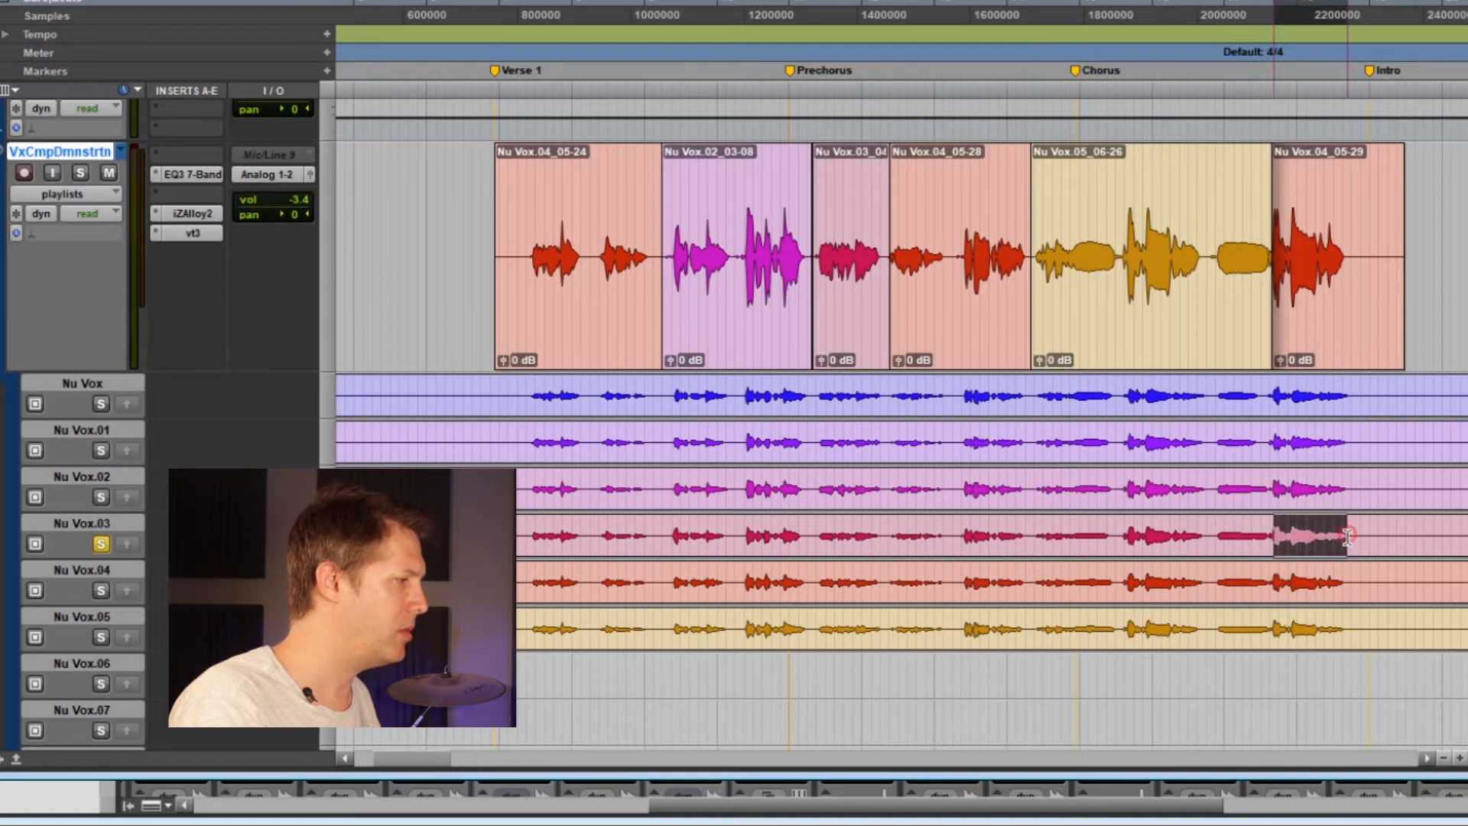
left_click(130, 544)
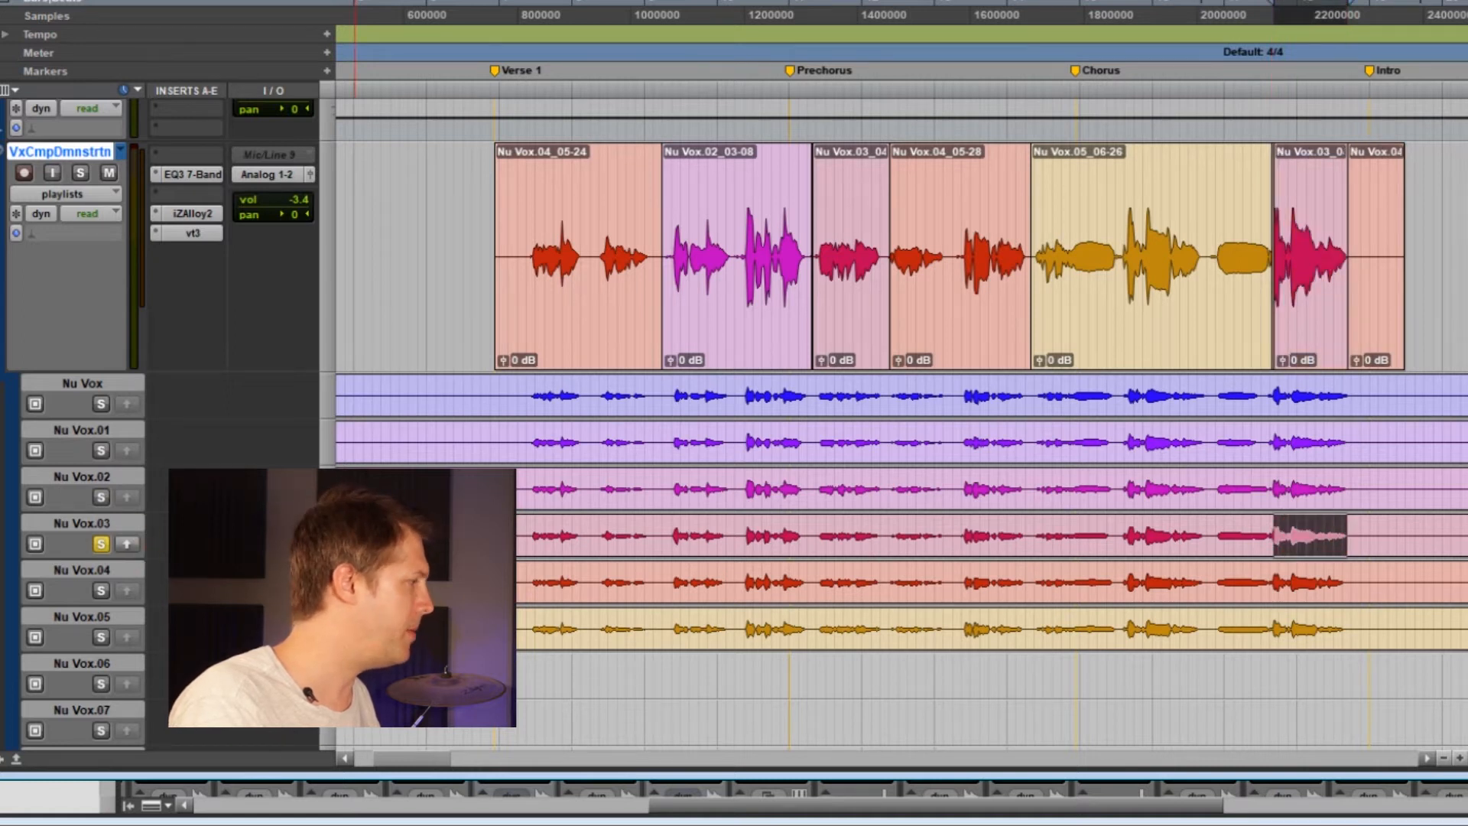
left_click(100, 543)
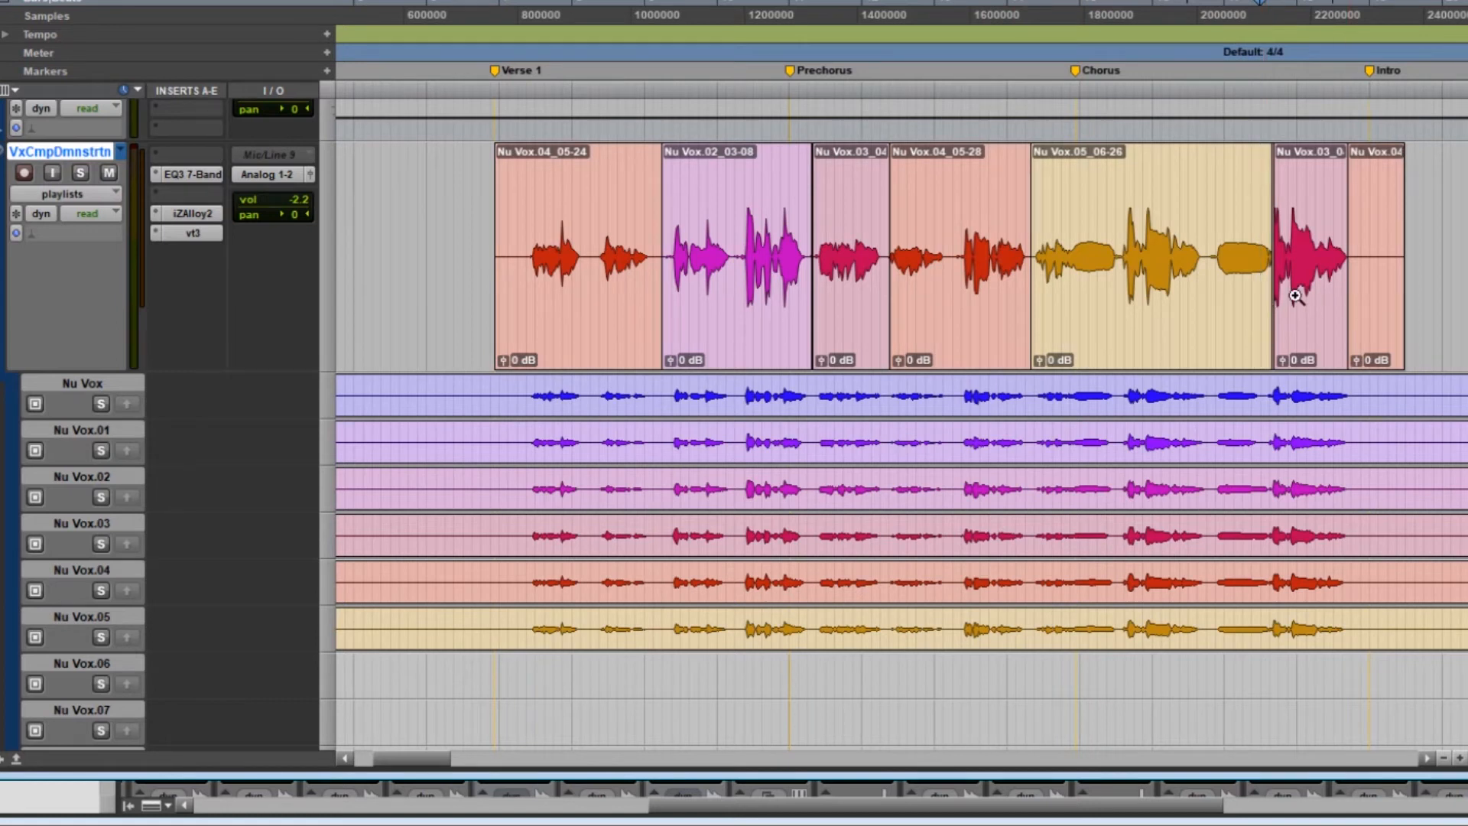
Examine the last edit in the comp by selecting the Nu Vox.05 clip, the Nu Vox.03 clip and the short leftover clip between them
left_click_drag(1212, 253, 1326, 262)
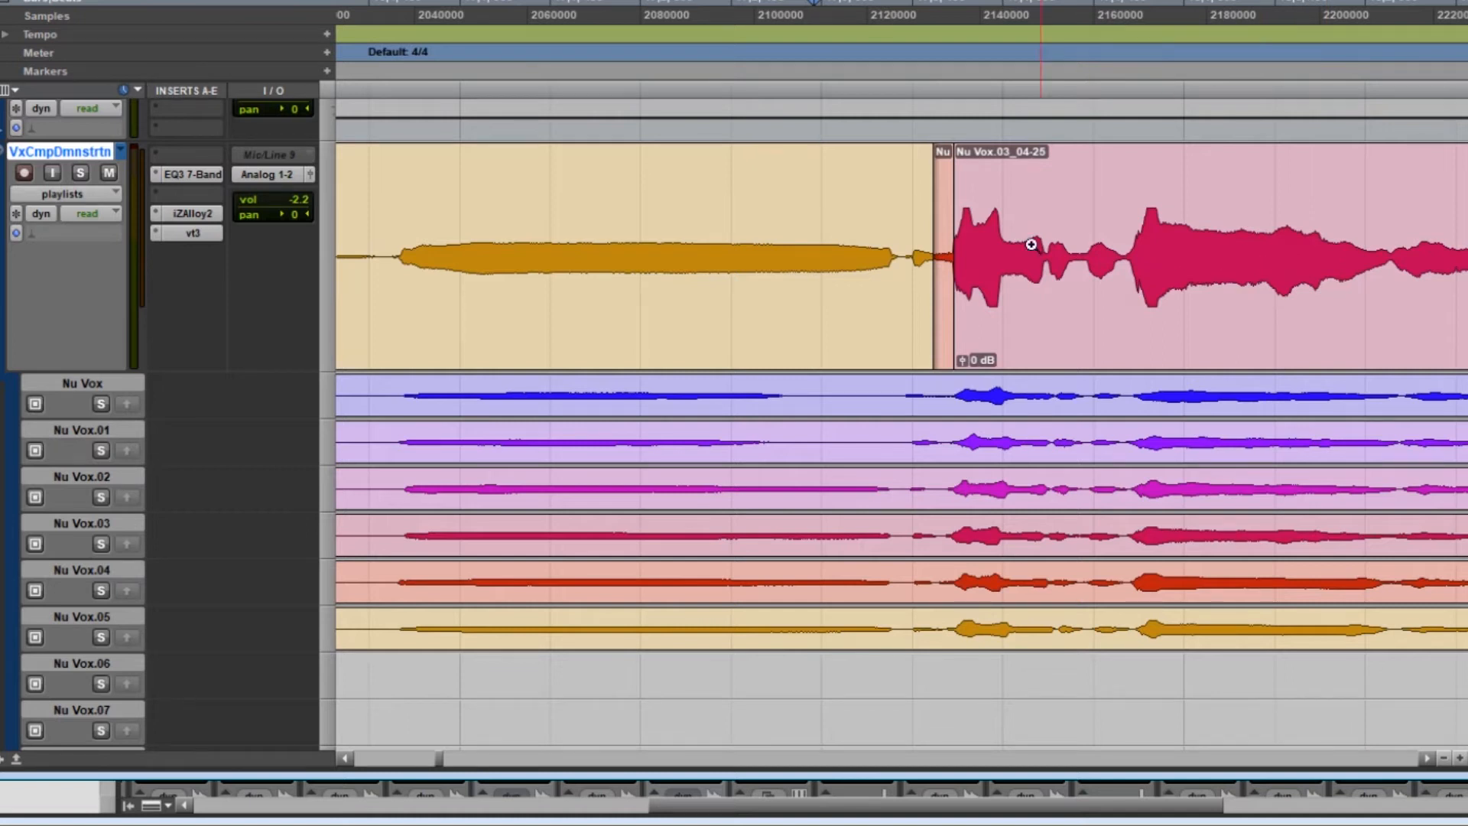
left_click(723, 189)
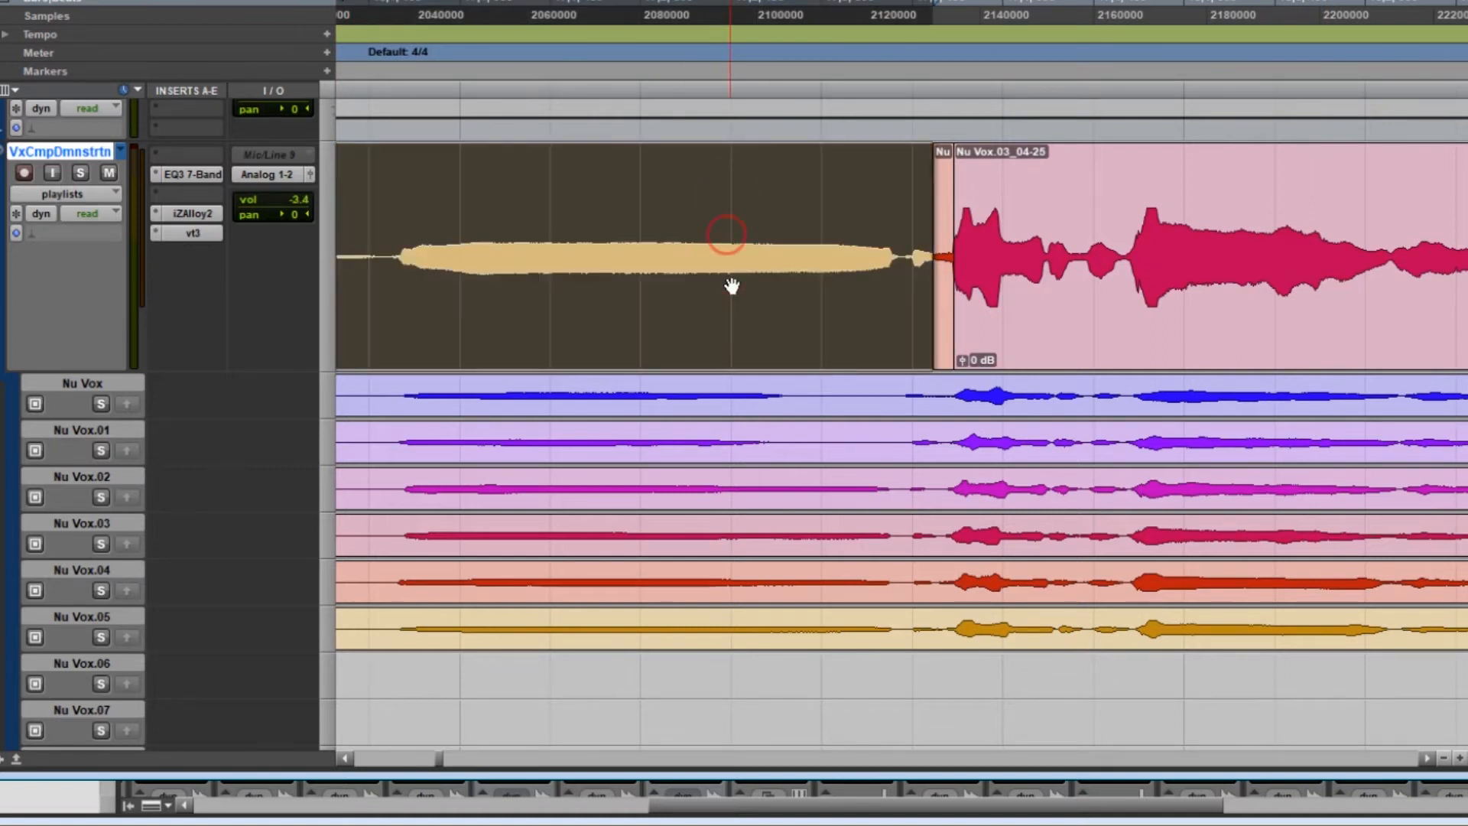
left_click(1063, 241)
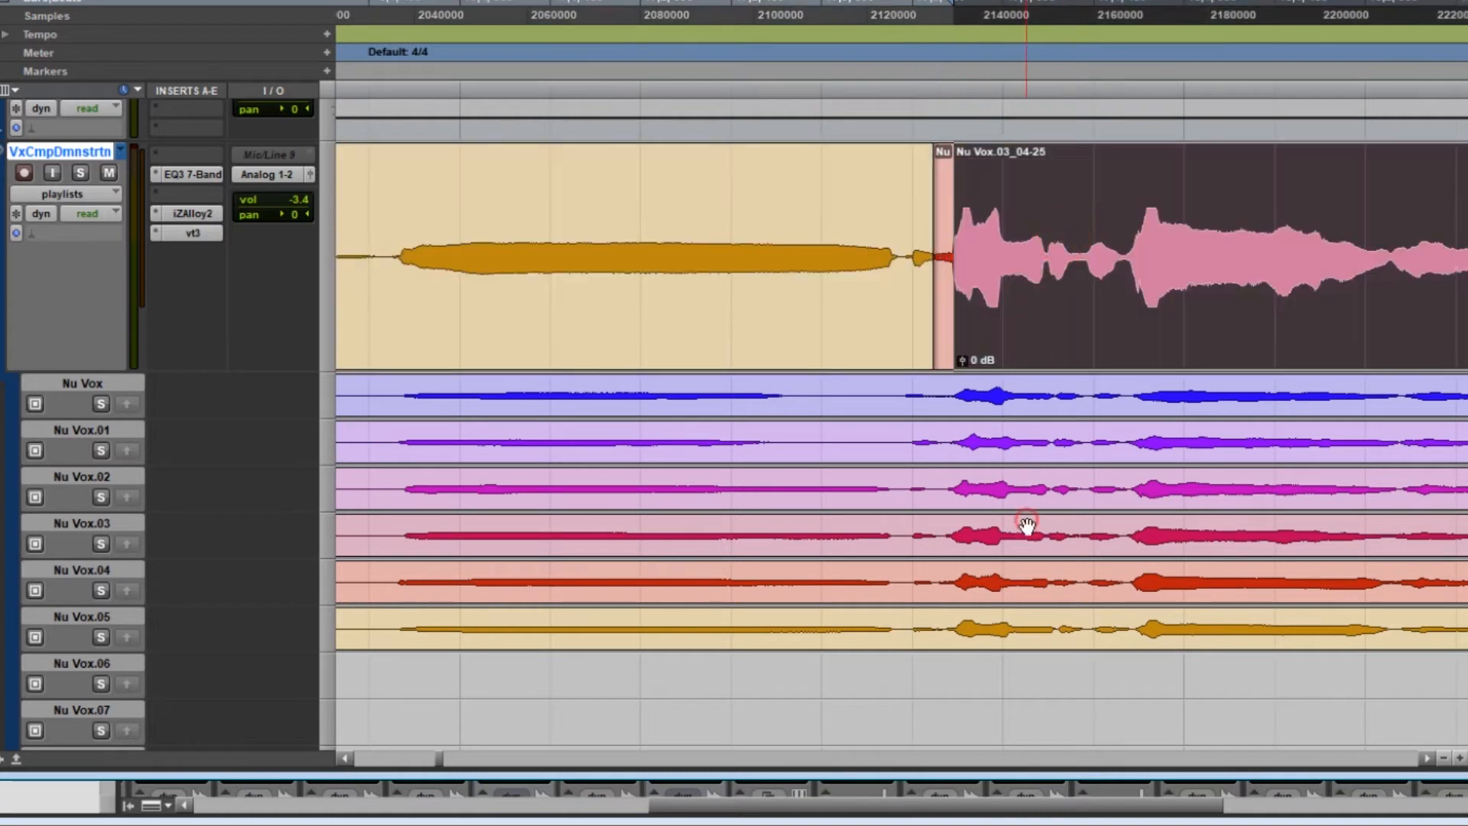
left_click(948, 338)
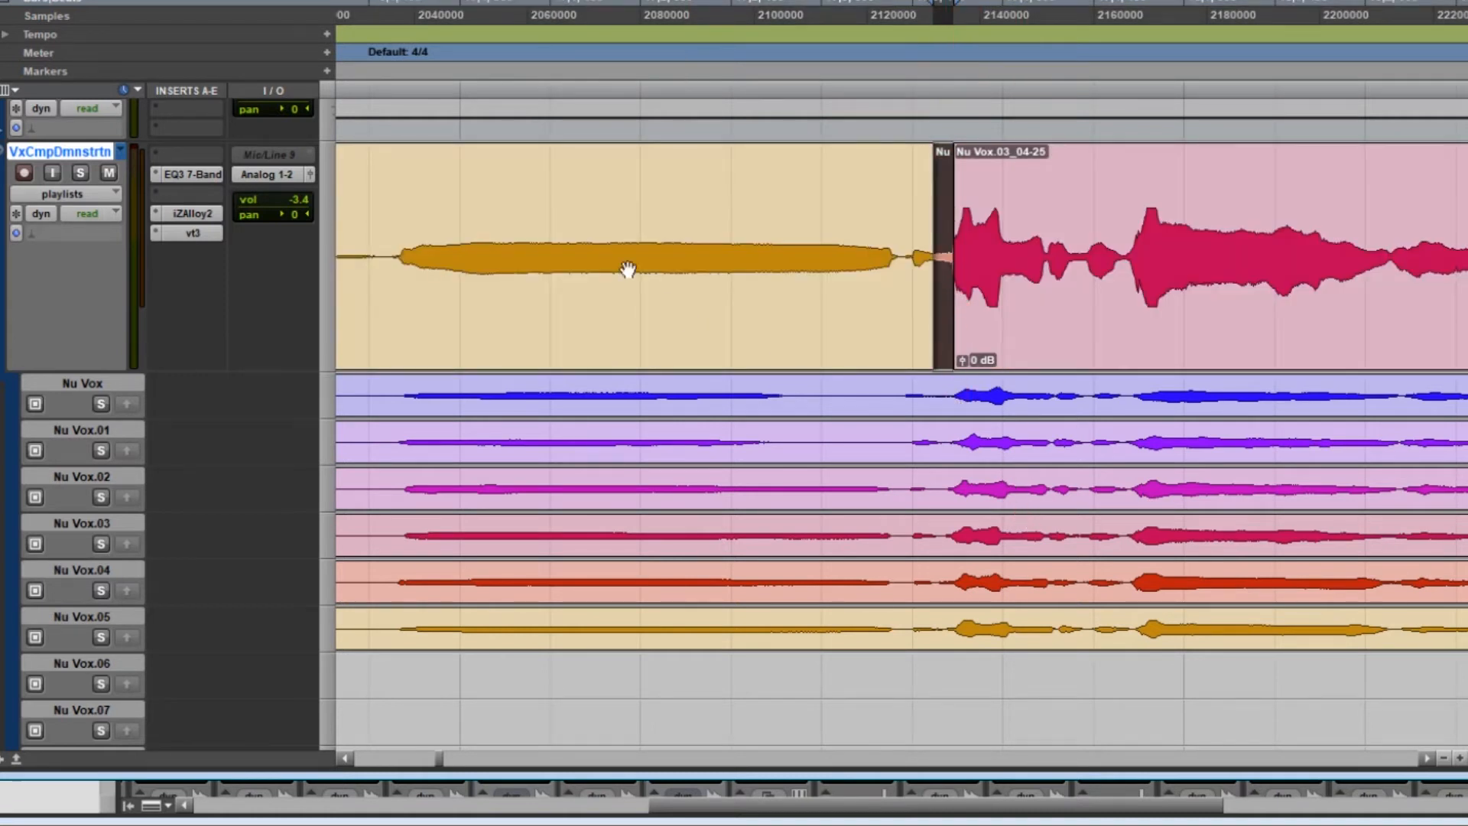
Solo the vocal comp track and audition the held Nu Vox.05 phrase leading into the final Nu Vox.03 clip
left_click(387, 38)
left_click(166, 170)
left_click(81, 171)
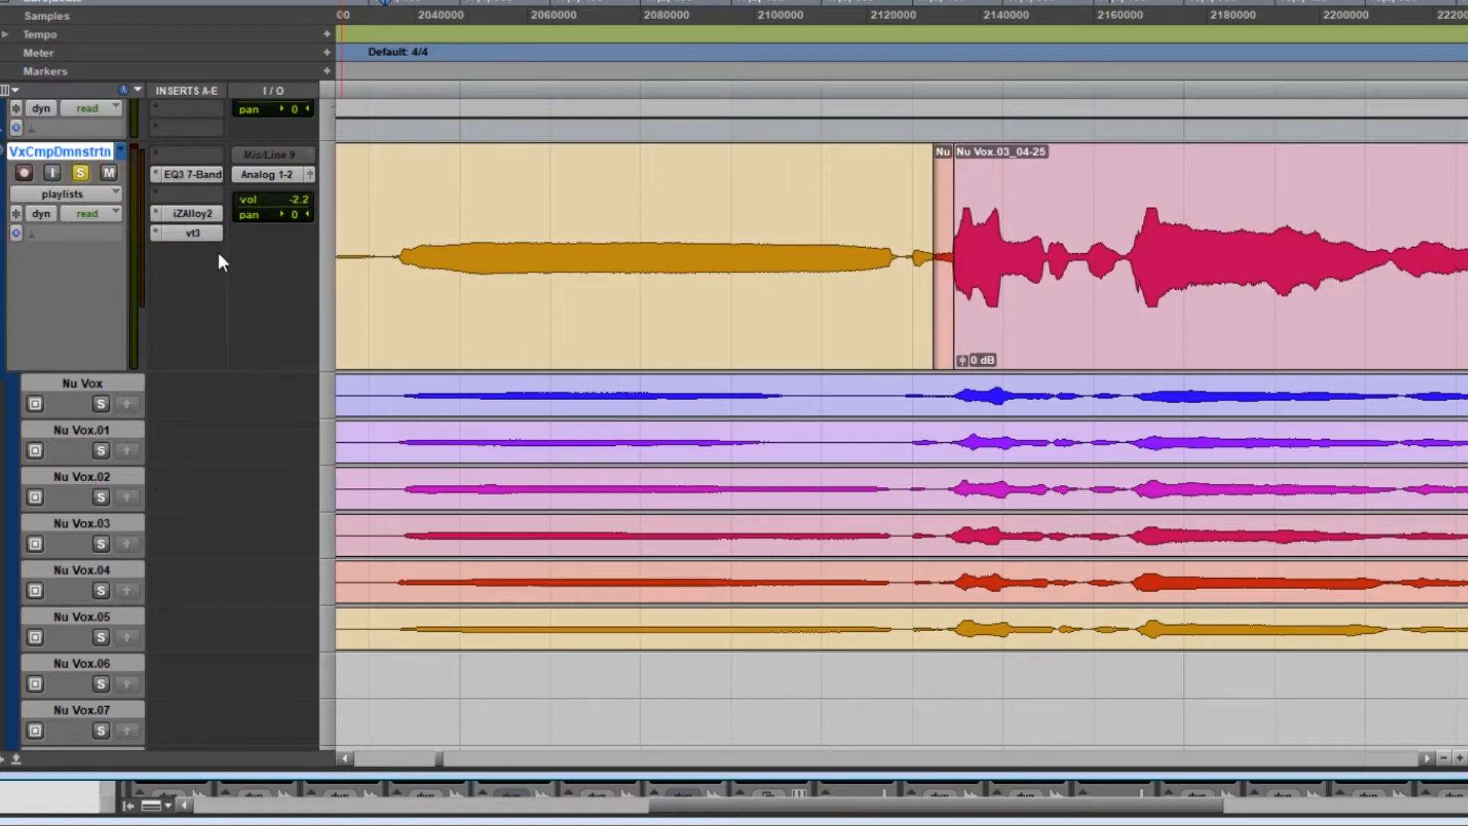
key("space")
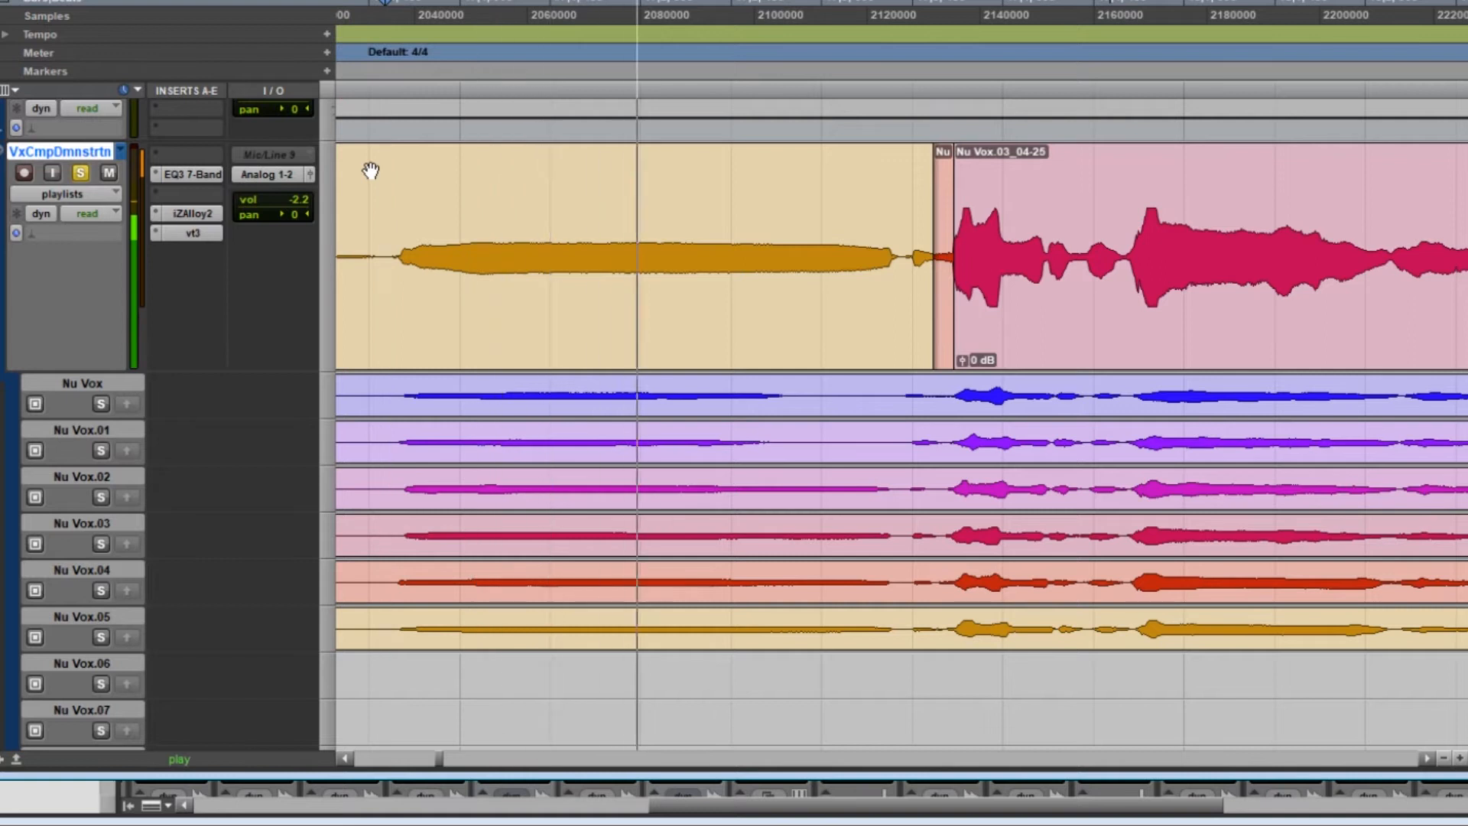
key("space")
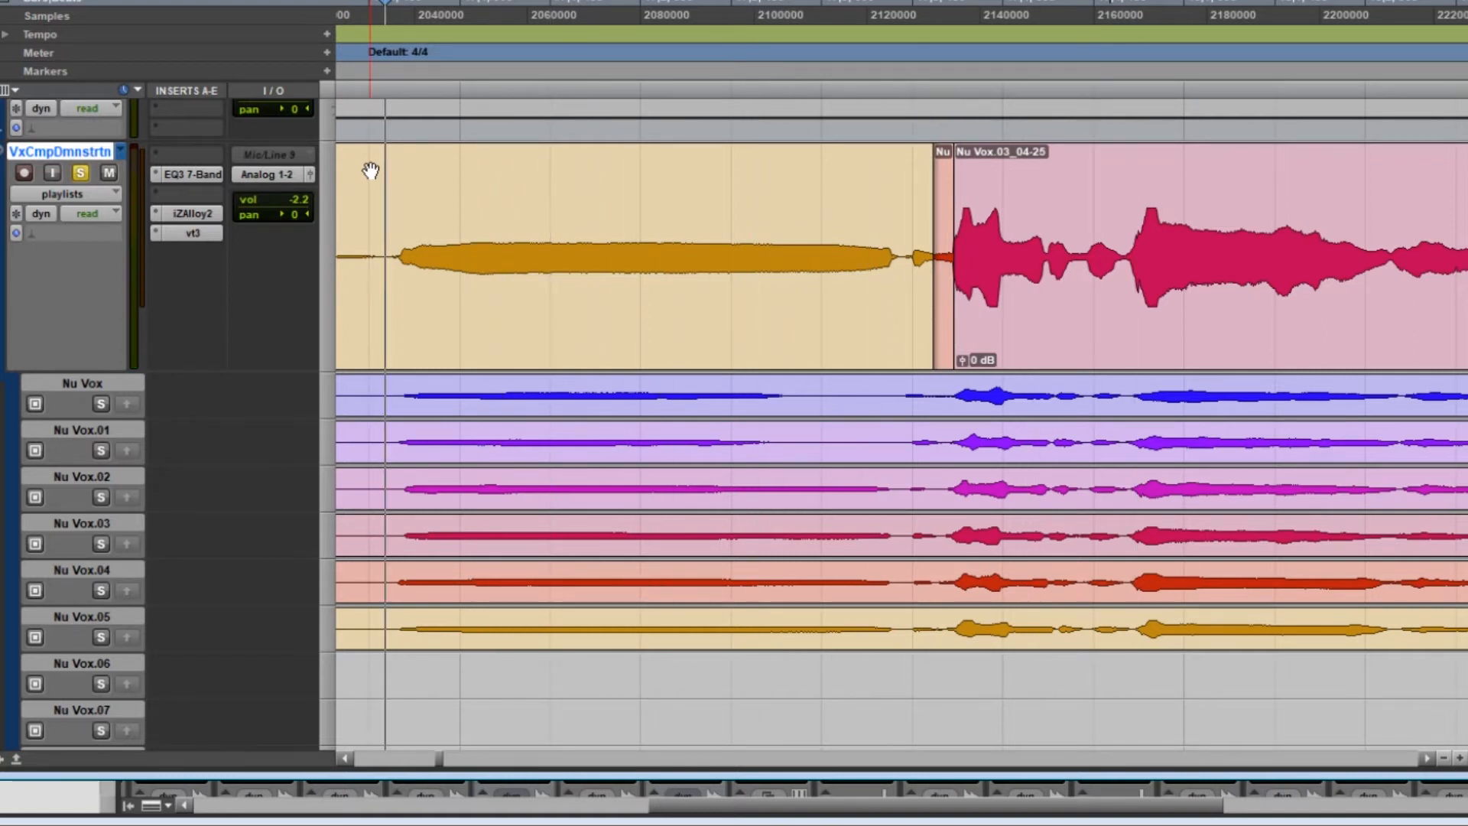
key("space")
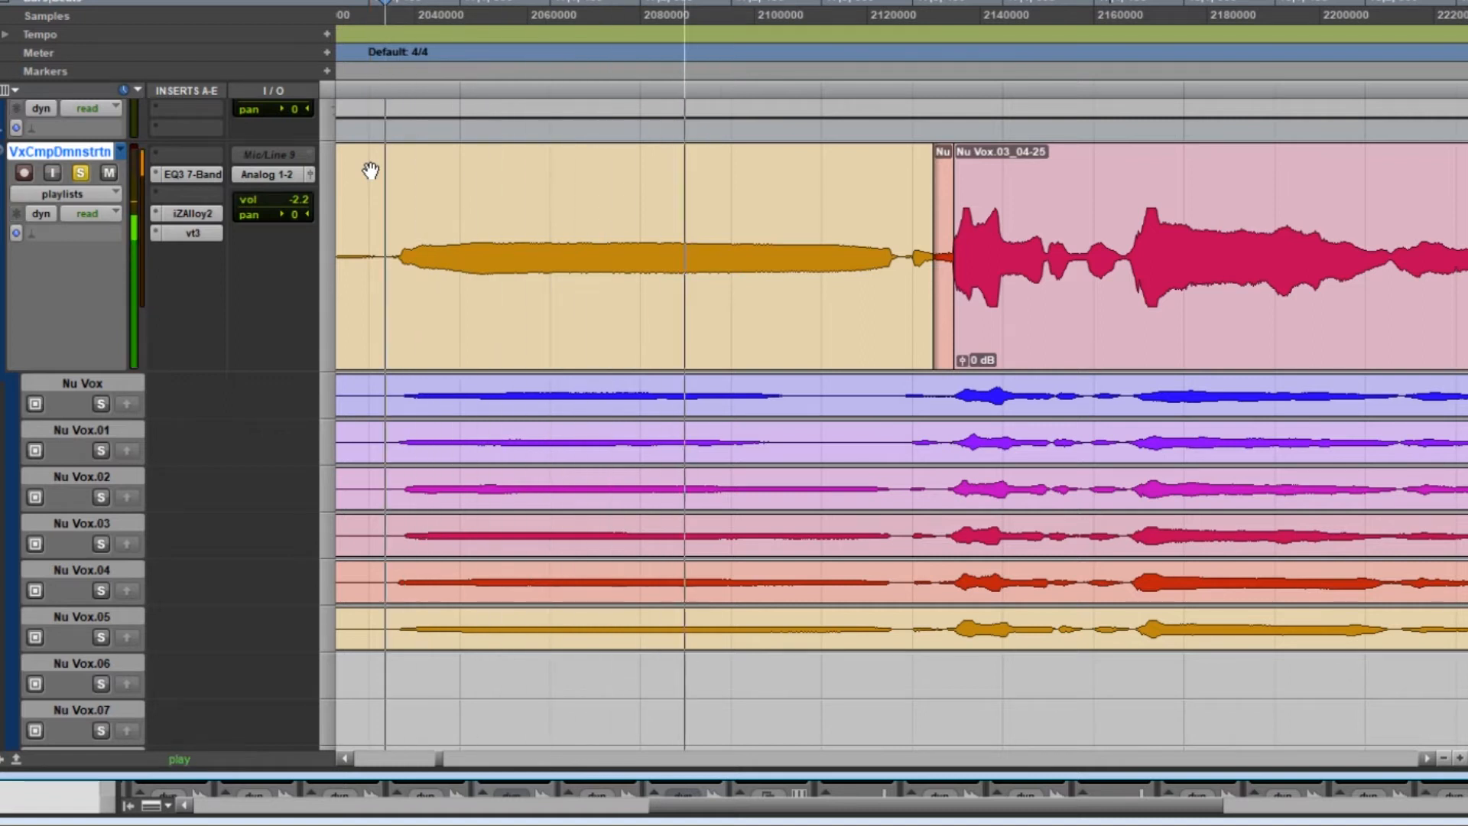
key("space")
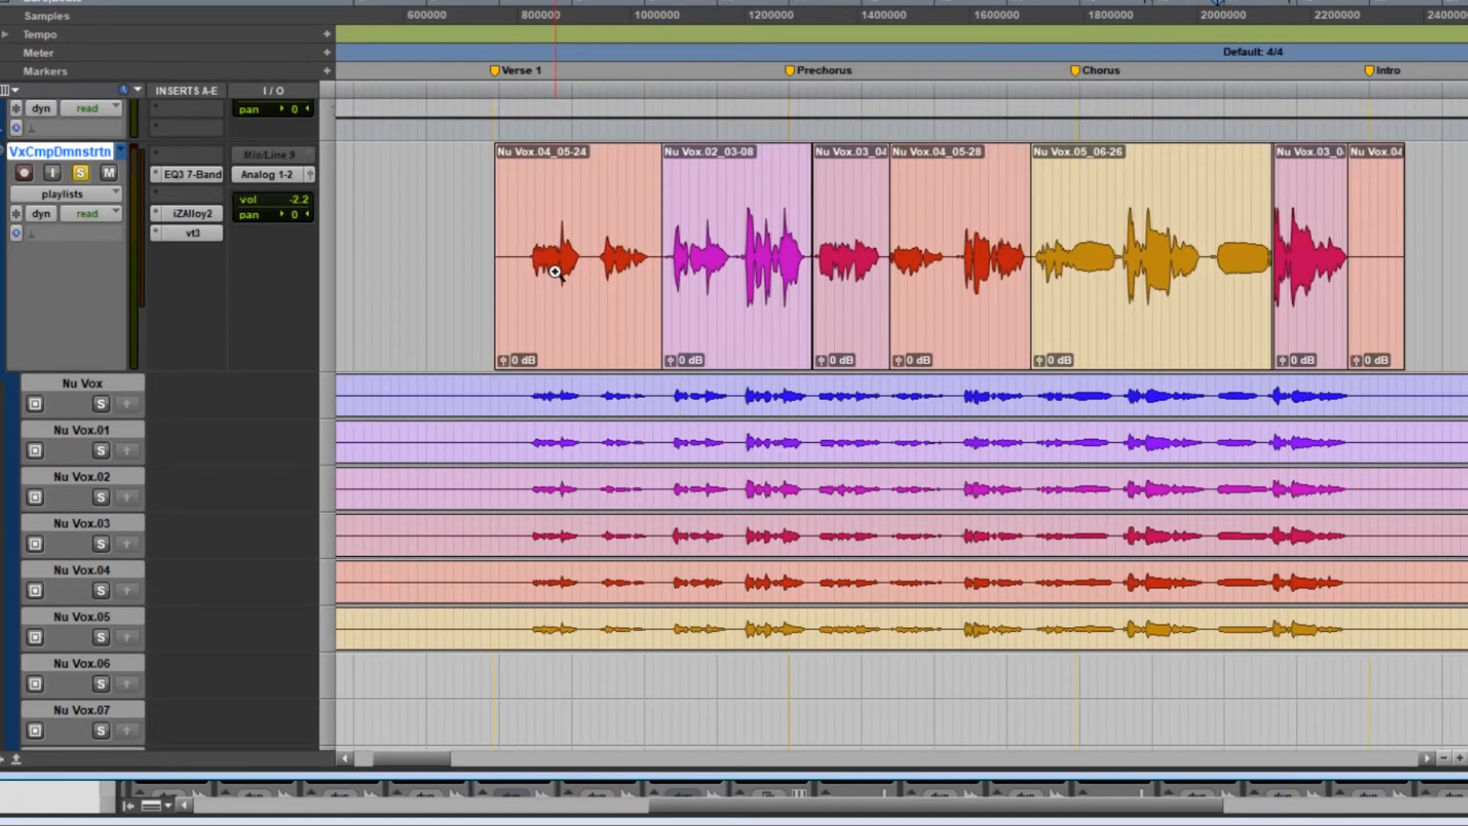
Switch the vocal comp track from playlists view to waveform view
left_click(556, 272)
left_click(930, 267)
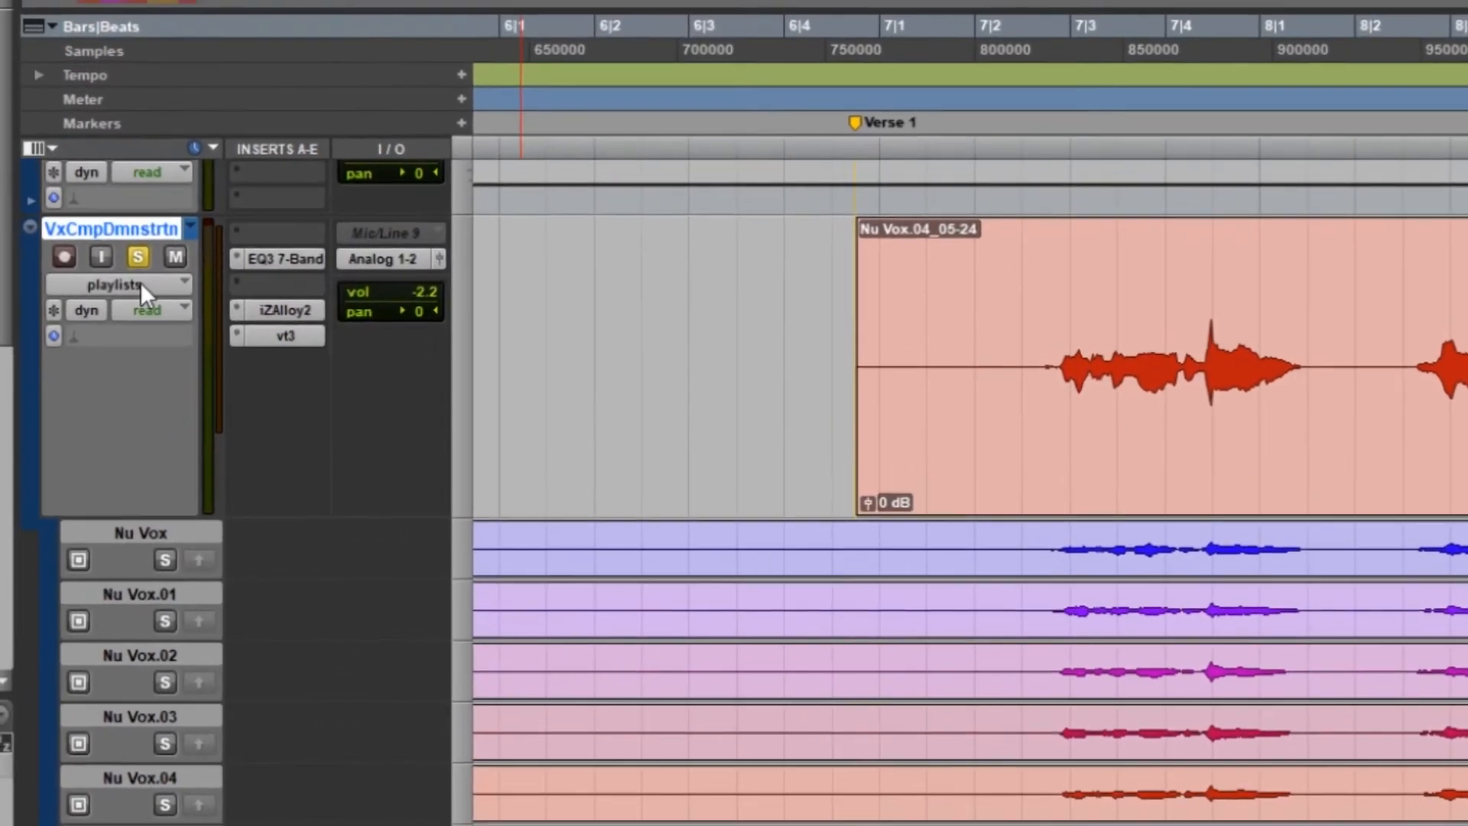
left_click(62, 193)
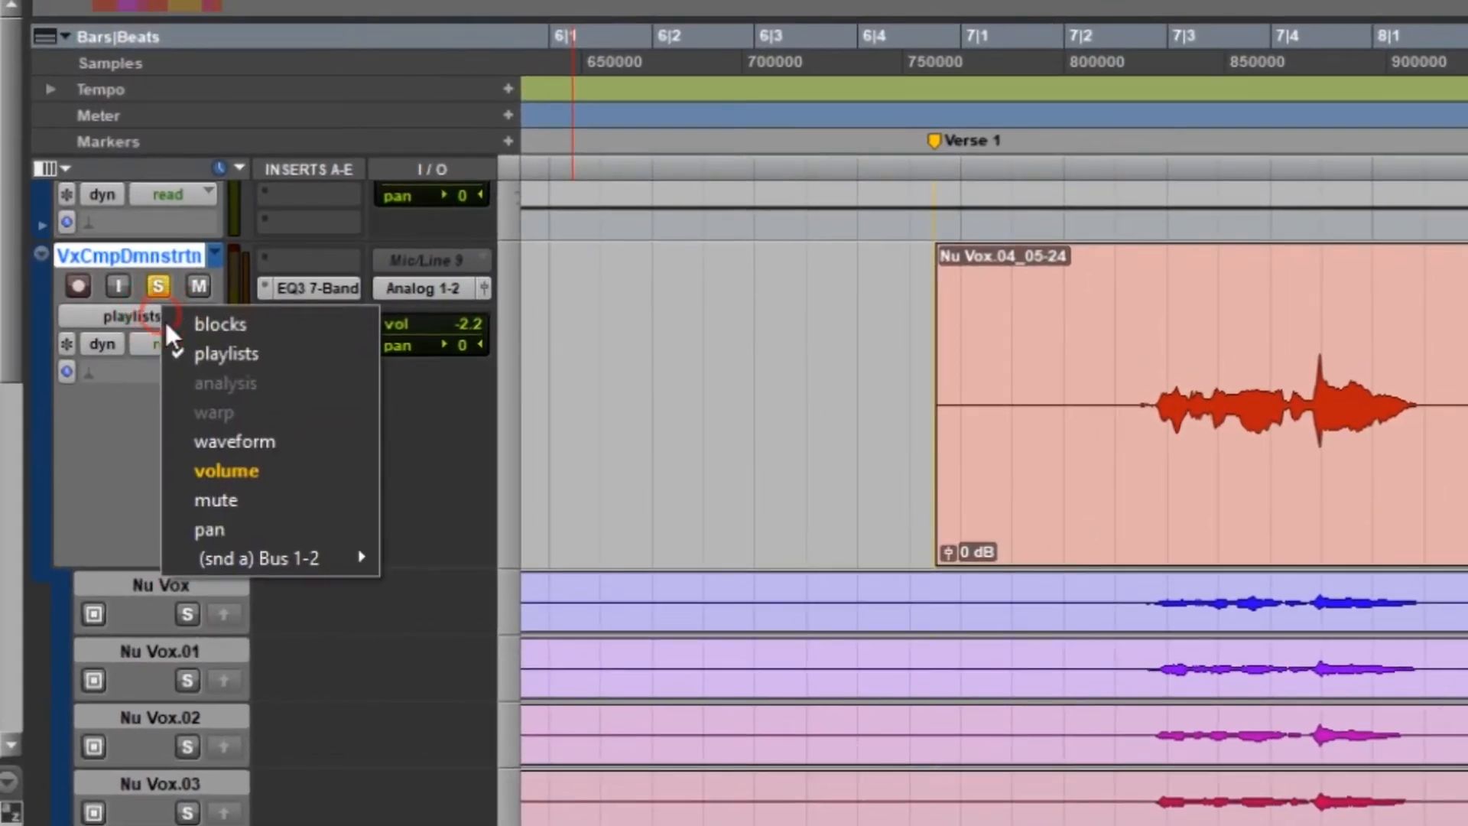
left_click(241, 436)
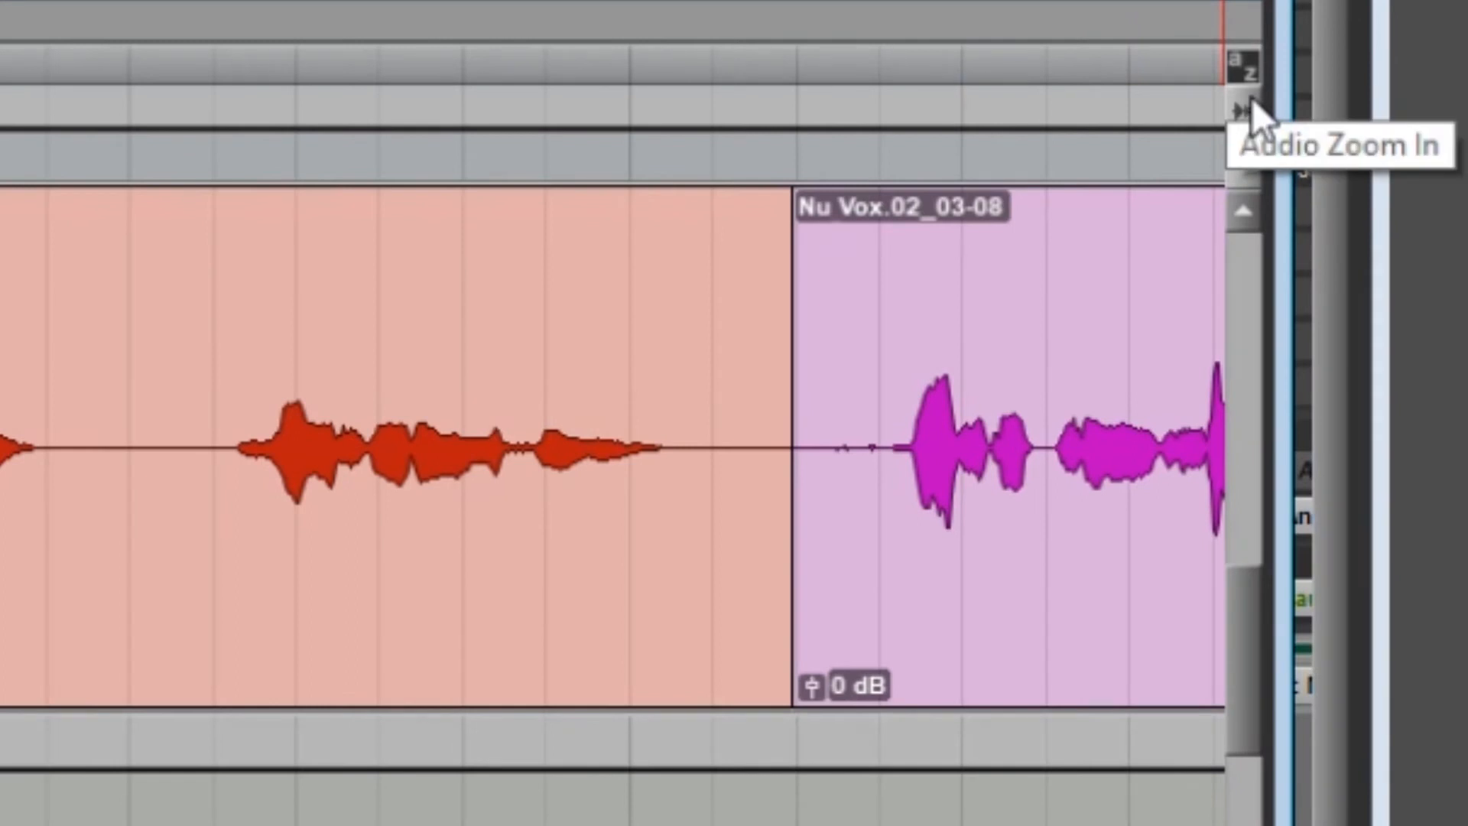
Magnify the audio waveforms vertically and select the quiet breath before the second phrase of the Nu Vox.04 clip
left_click(1252, 99)
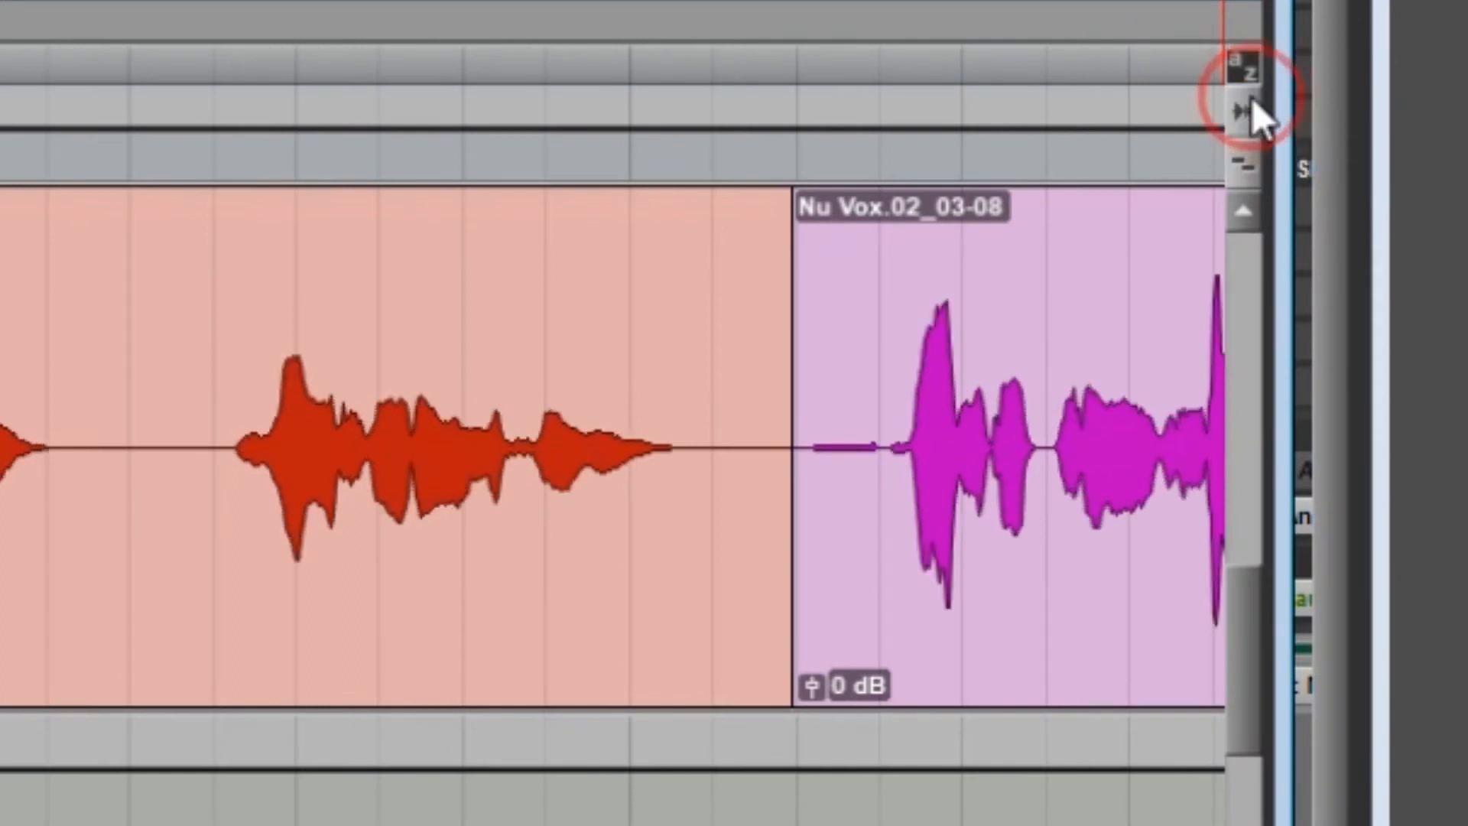
left_click(1252, 99)
left_click(1253, 99)
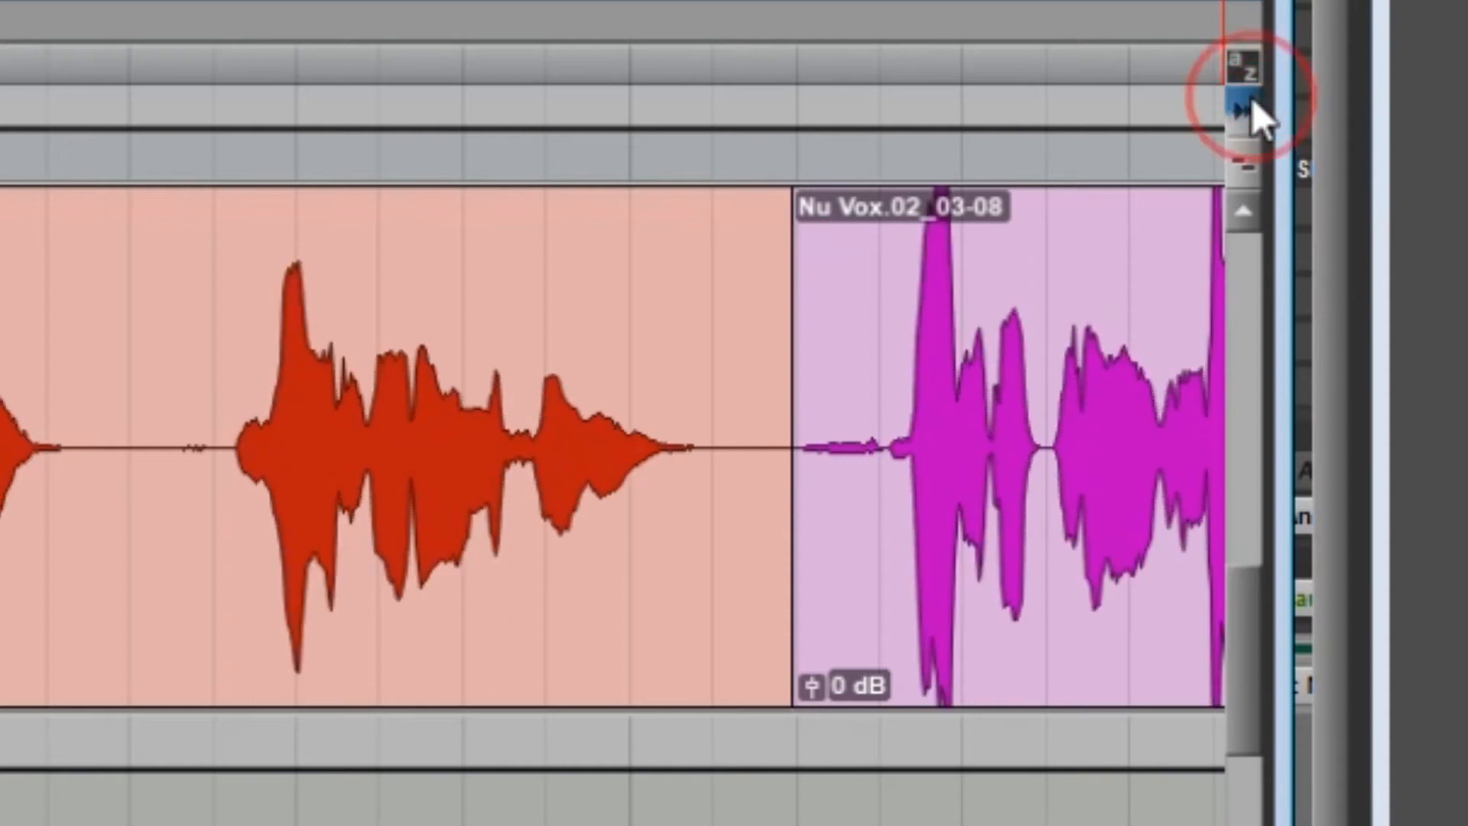
left_click(1252, 99)
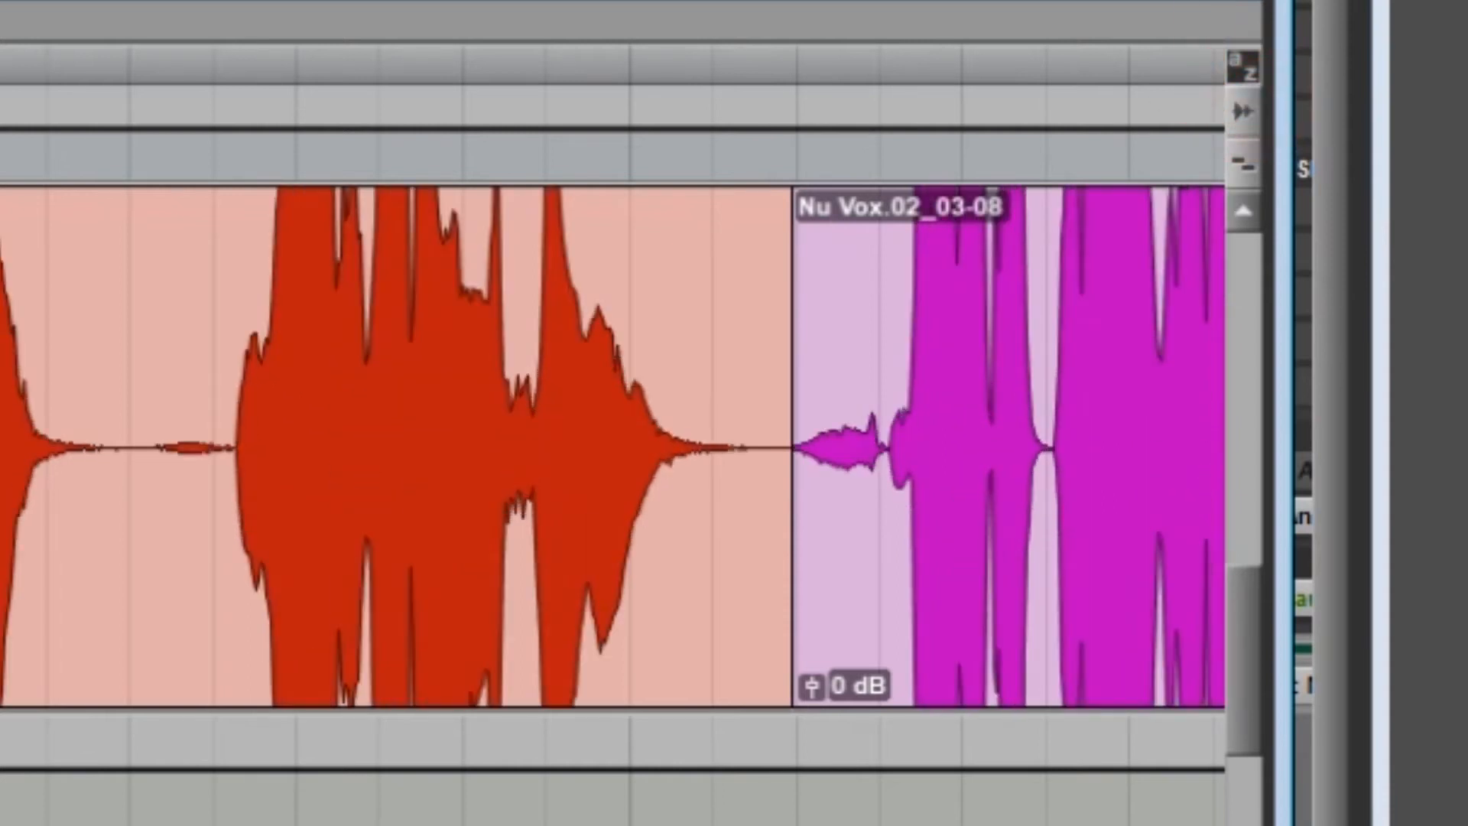
left_click_drag(145, 433, 231, 468)
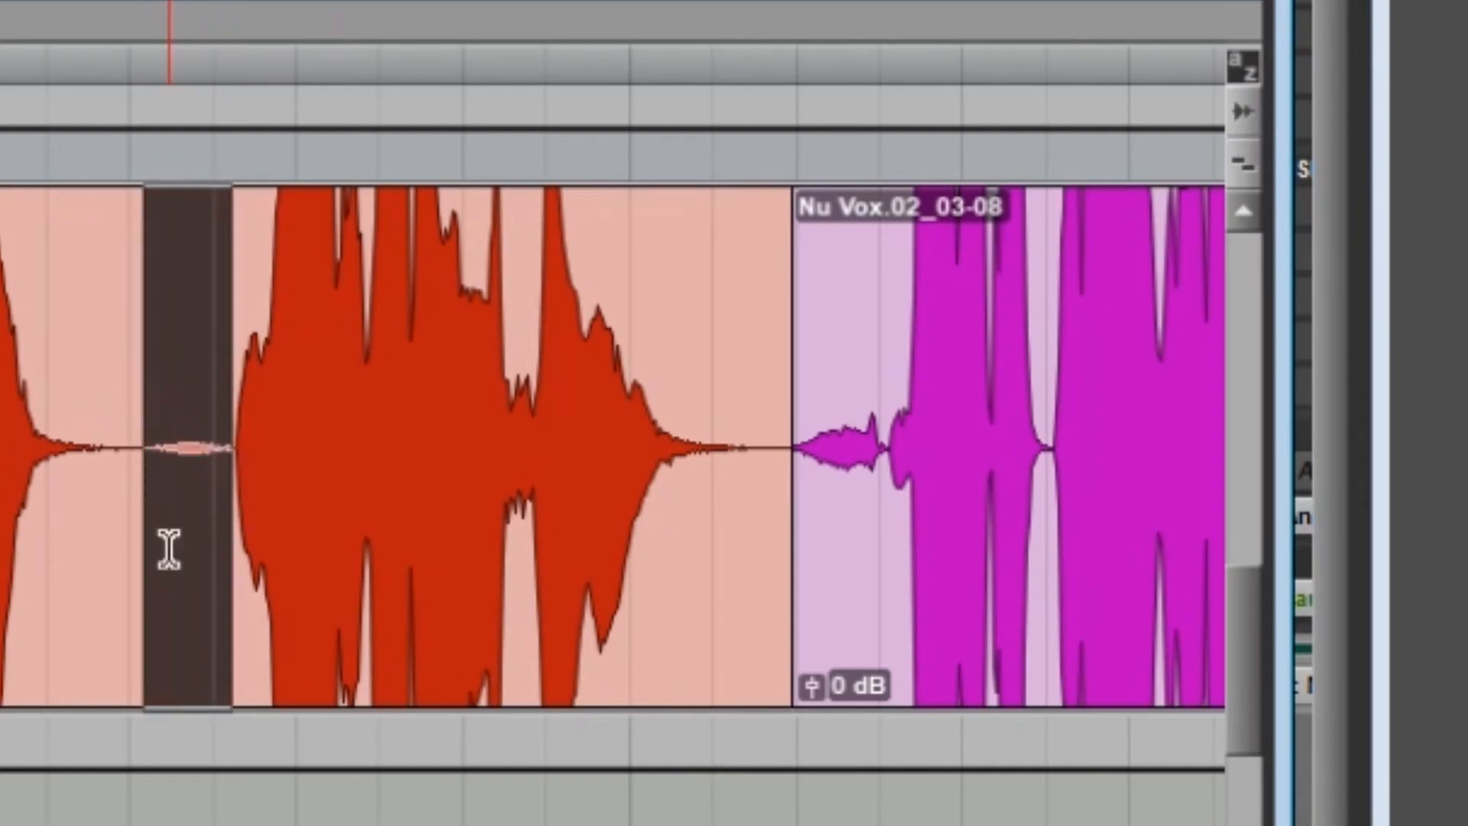
Toggle the waveforms back to their original display height and magnify them again to compare the visibility of the breath
left_click(1243, 121)
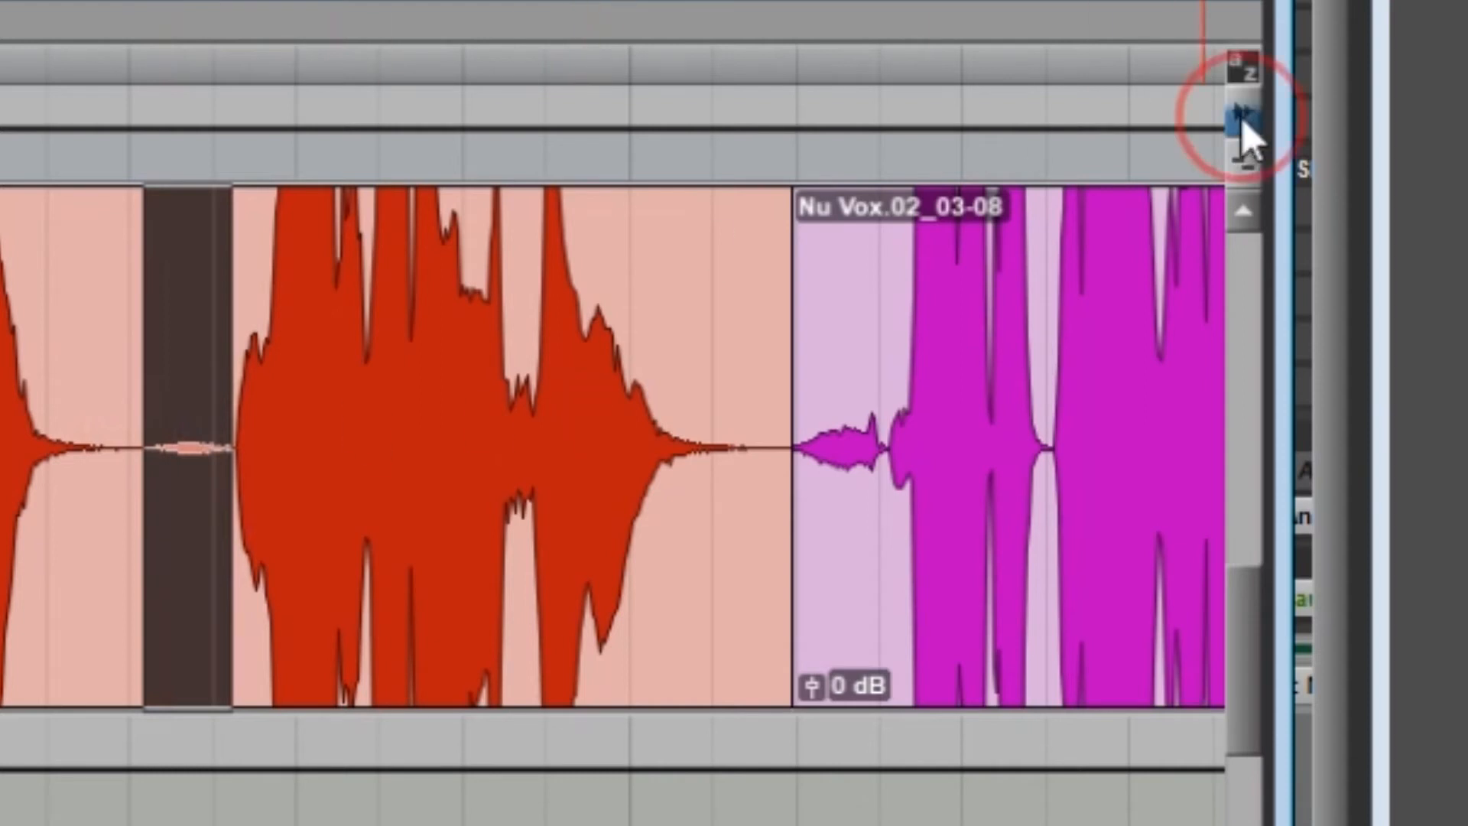
left_click(1248, 121)
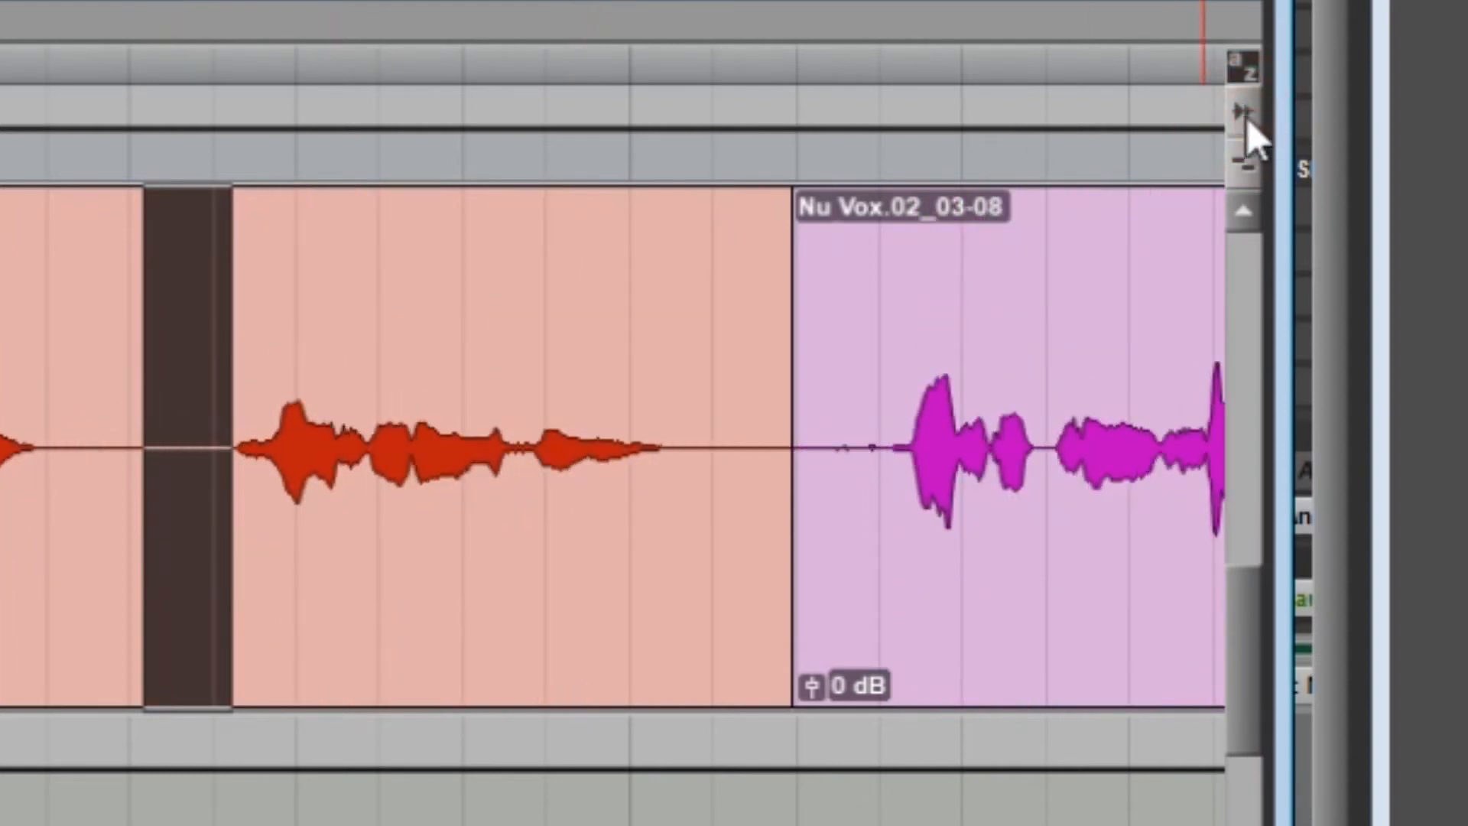
left_click(1247, 110)
left_click(1247, 111)
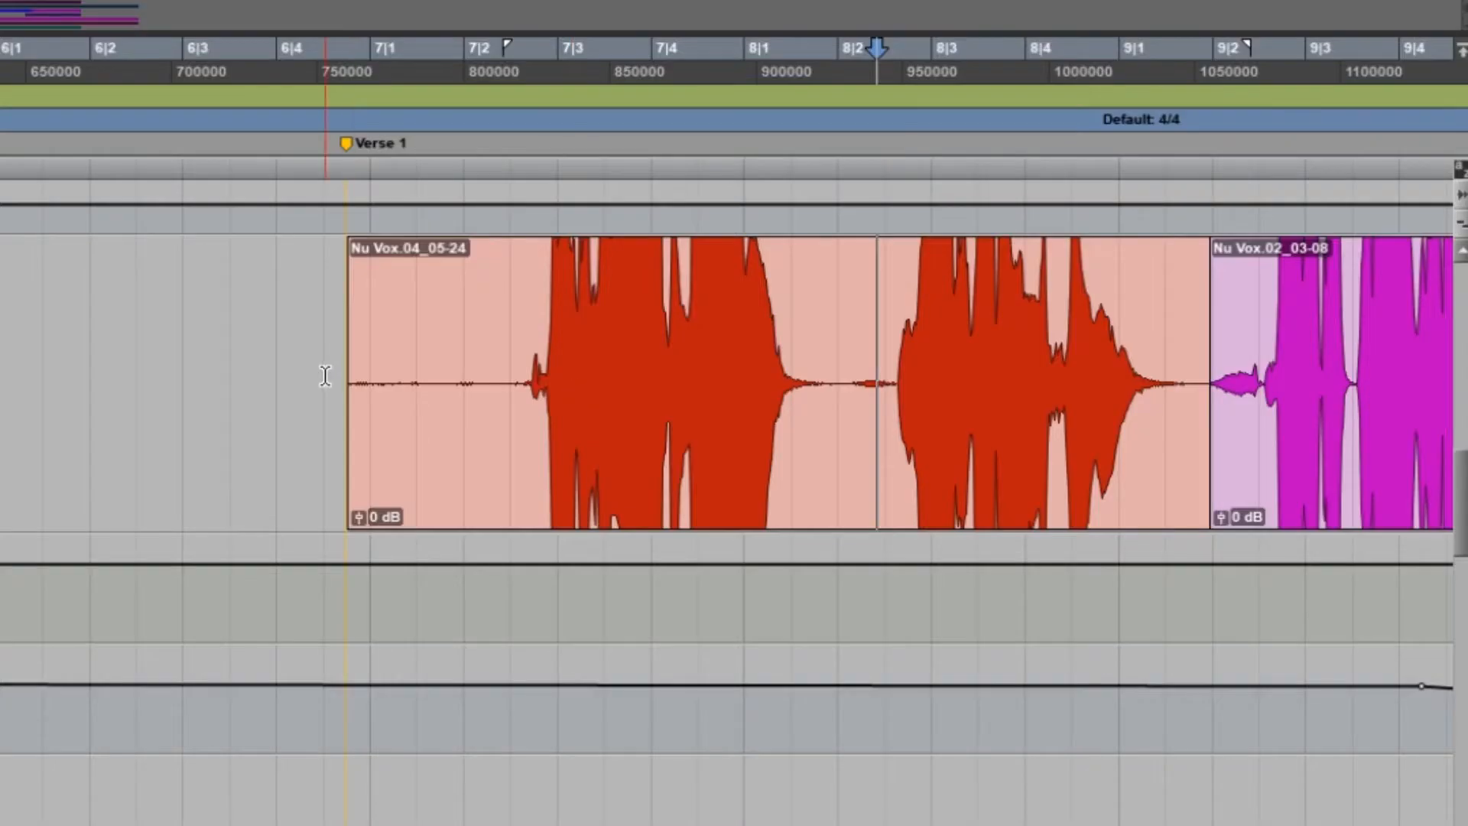
Delete the near-silent audio at the start of the first Nu Vox.04 clip, up to just before bar 7 beat 2
left_click_drag(280, 373, 339, 374)
left_click_drag(445, 374, 454, 379)
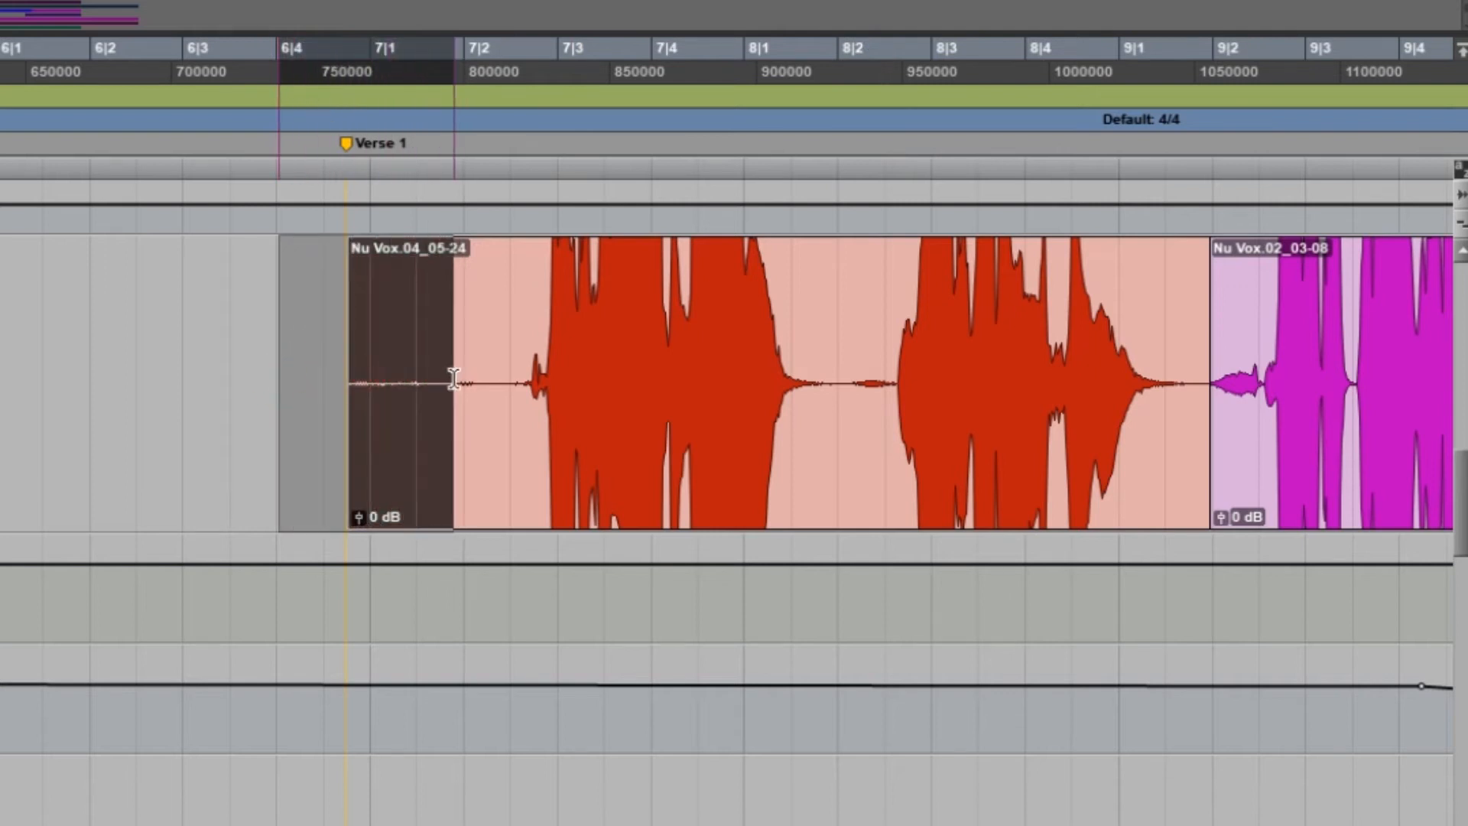
key("Delete")
Add a Standard, Equal Power fade-in over the trimmed start of the first Nu Vox.04 clip
left_click_drag(386, 336, 491, 349)
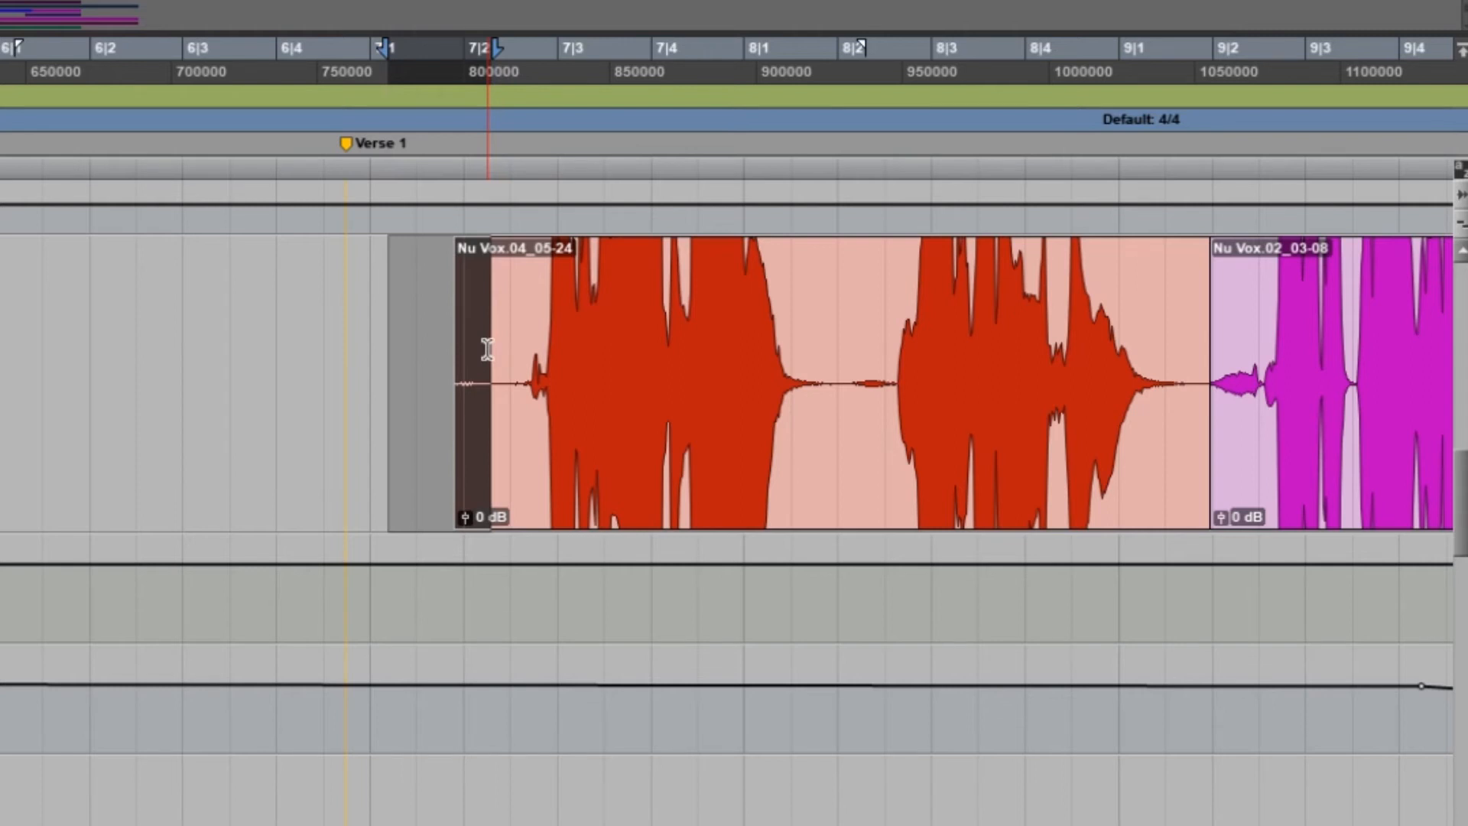
key("ctrl+f")
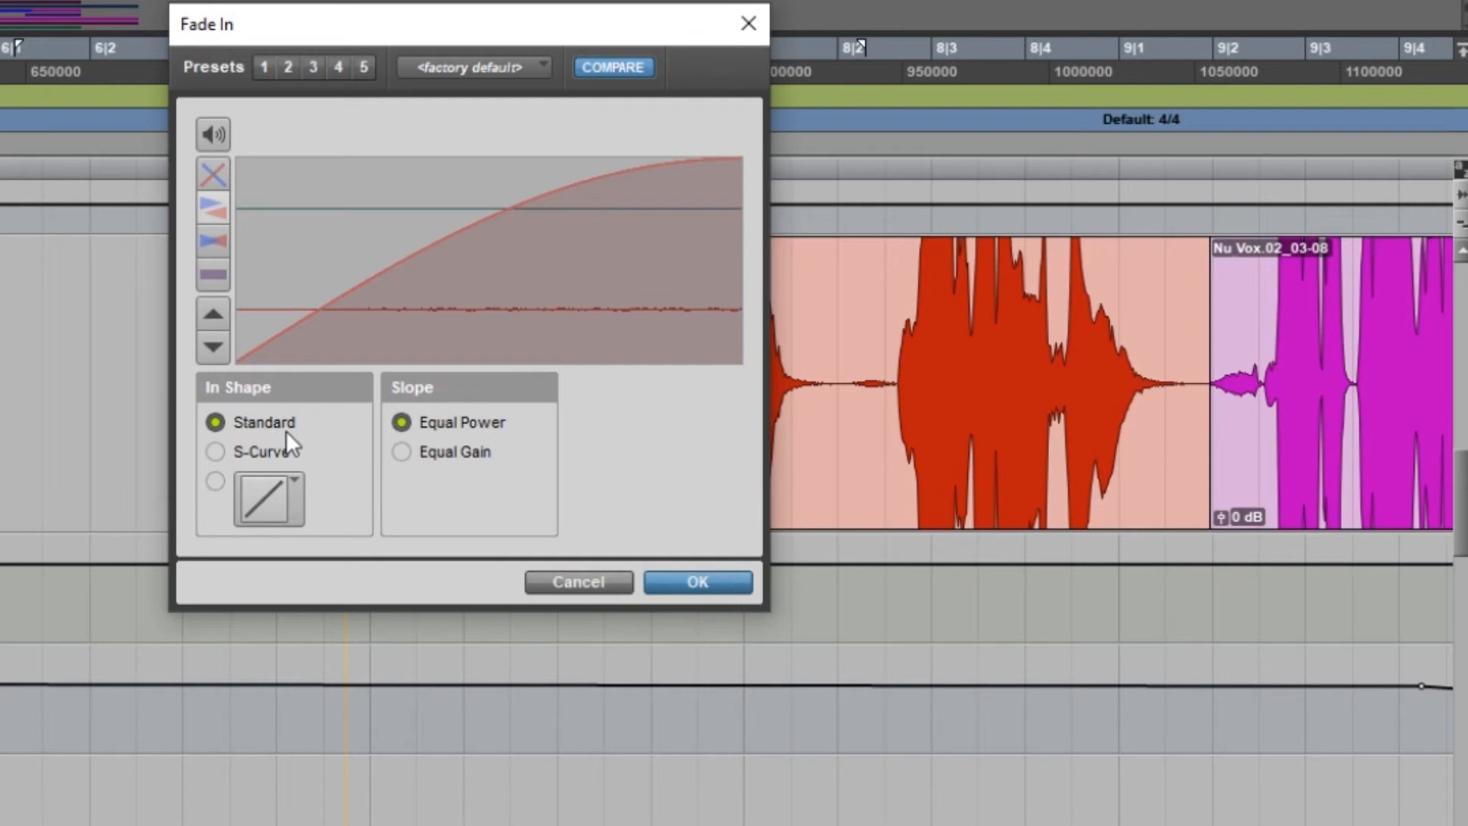
left_click(701, 577)
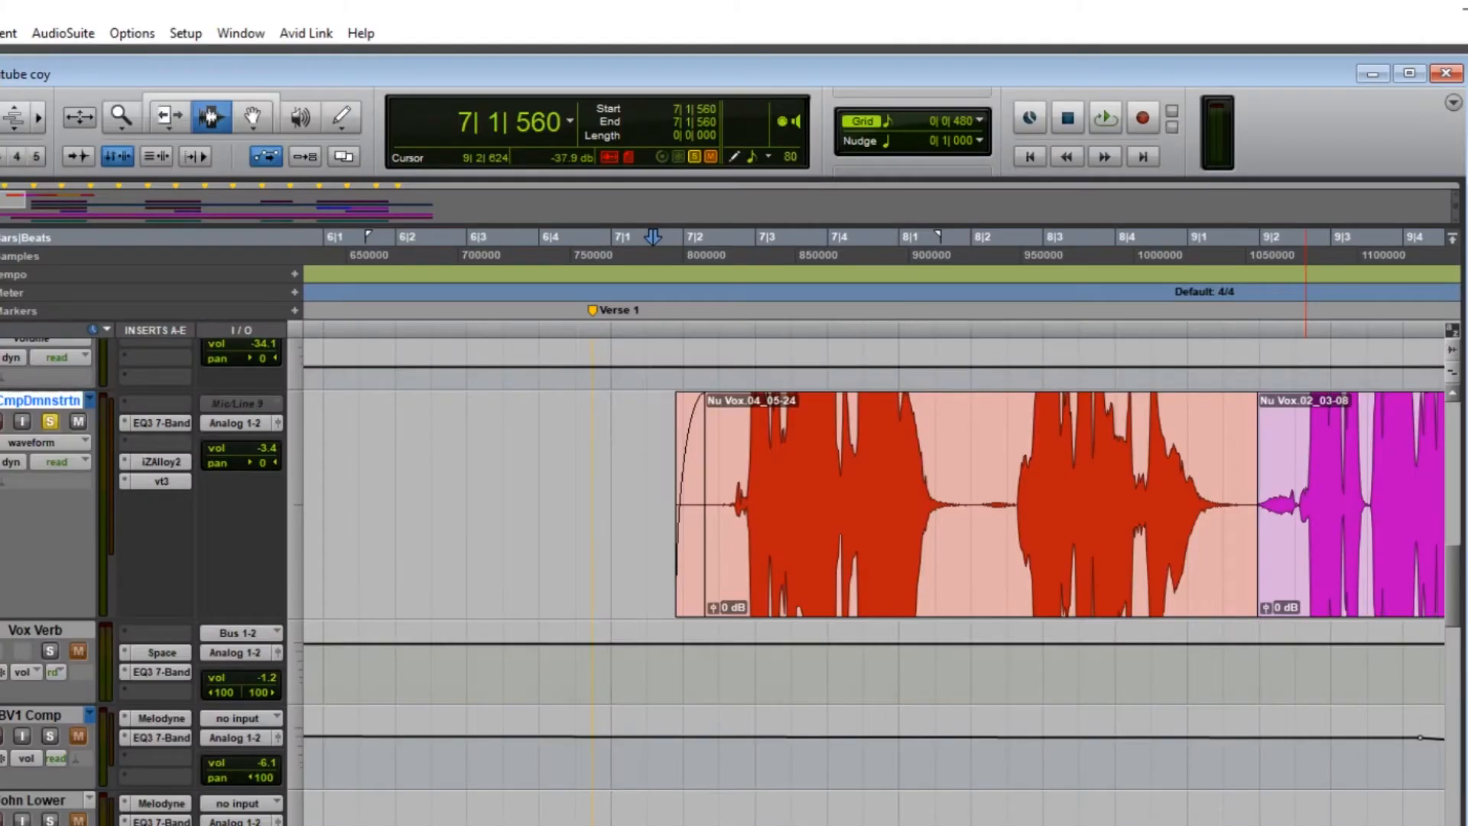
Audition the breath at the start of the Nu Vox.02 clip, just after its edit with the Nu Vox.04 clip
scroll(1306, 505, "right", 8)
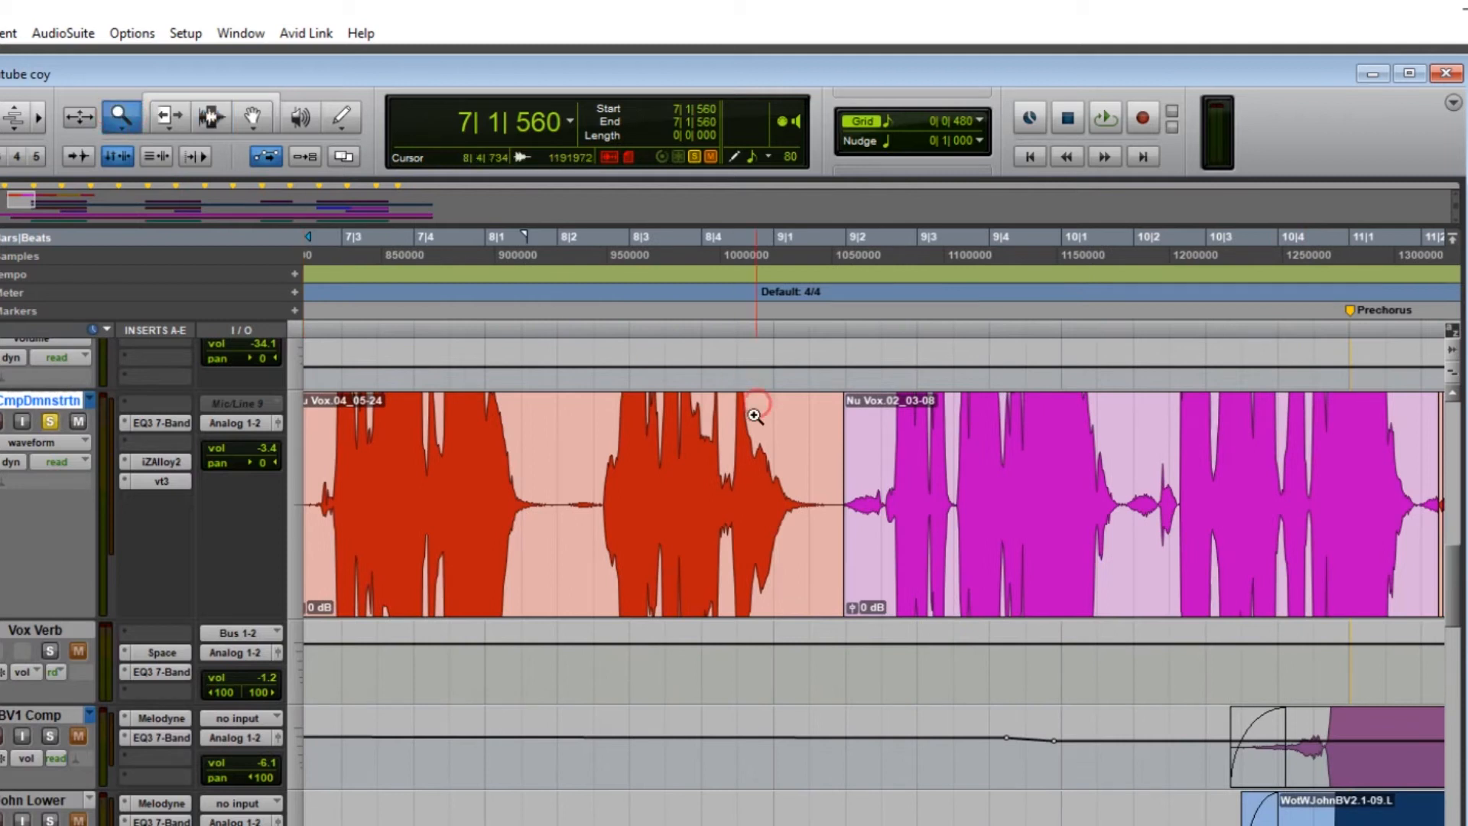
left_click(881, 490)
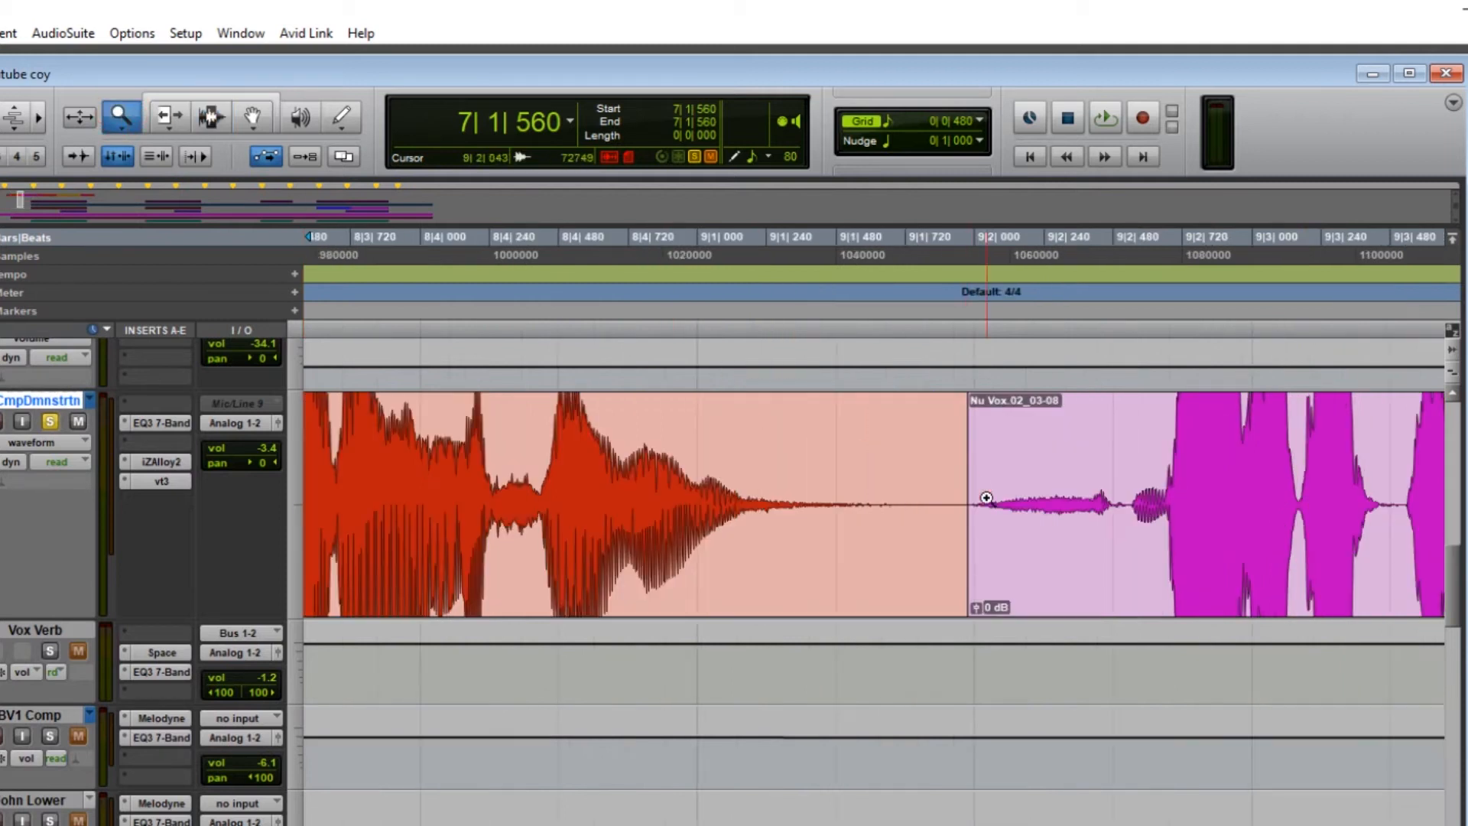
left_click(210, 118)
left_click(980, 495)
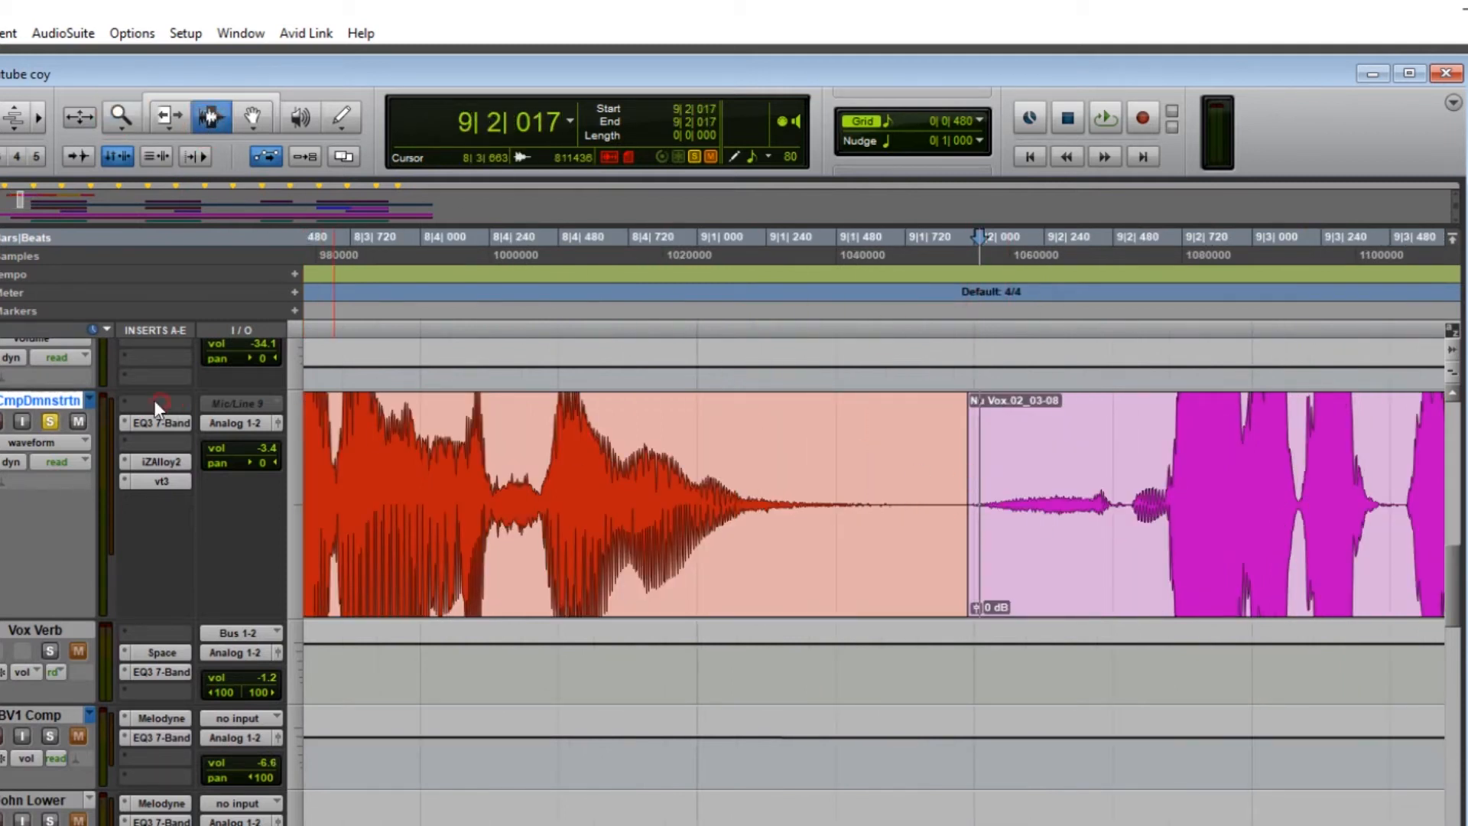
left_click_drag(1126, 488, 973, 499)
key("space")
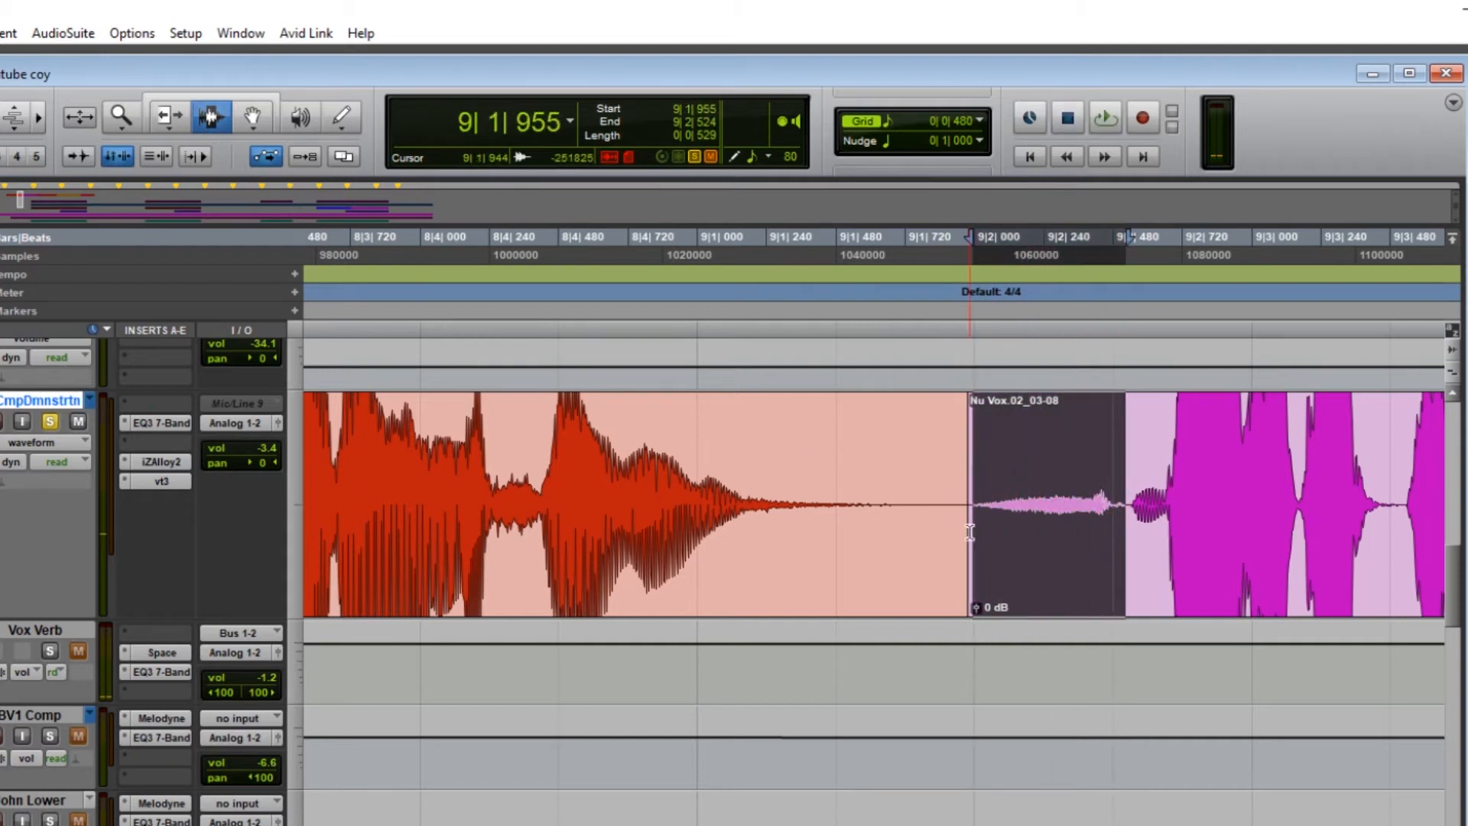
Extend the start of the Nu Vox.02 clip earlier to 9|1|880, ahead of the breath
left_click(952, 502)
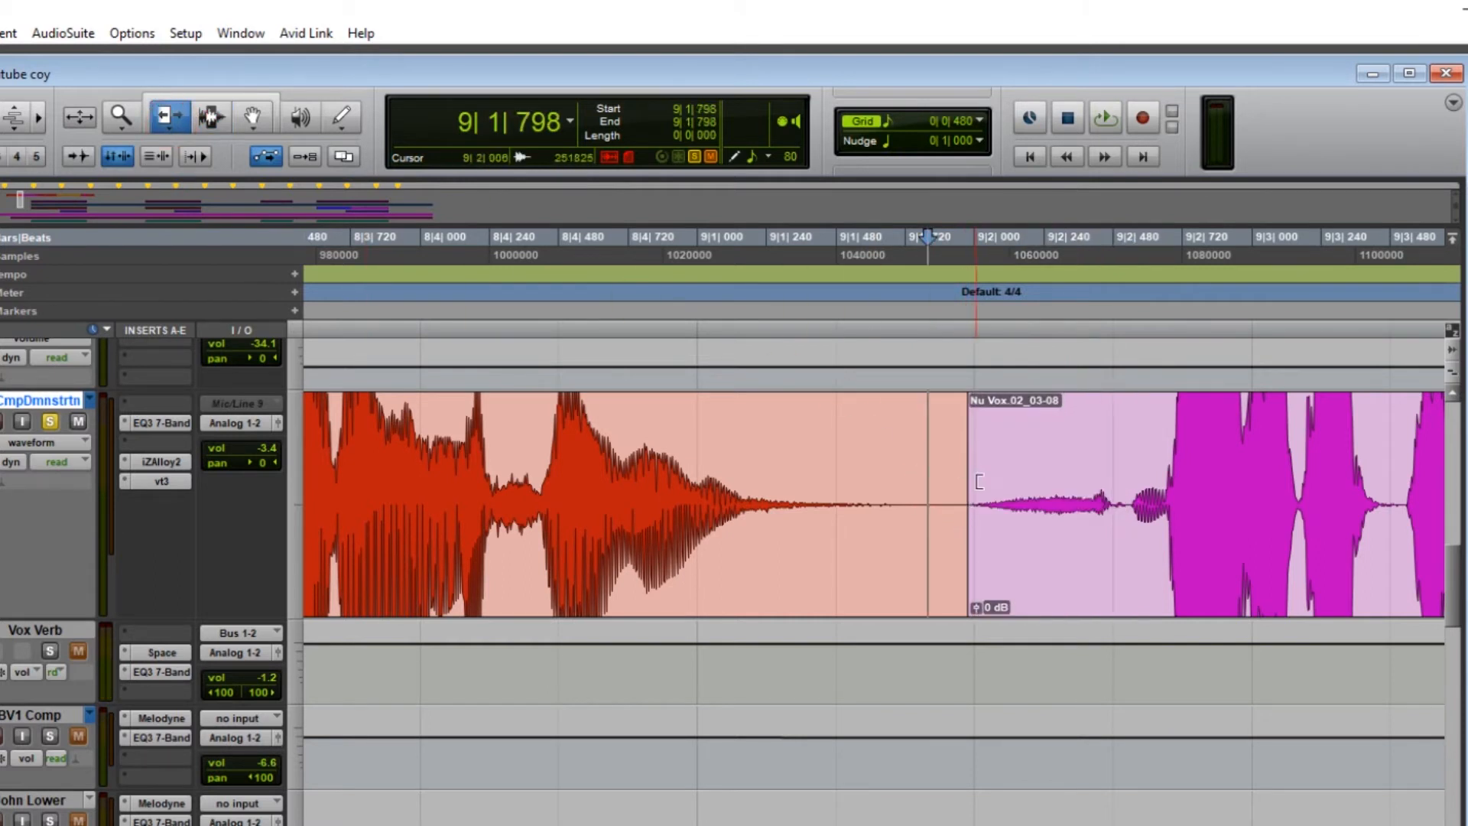
left_click_drag(979, 482, 951, 505)
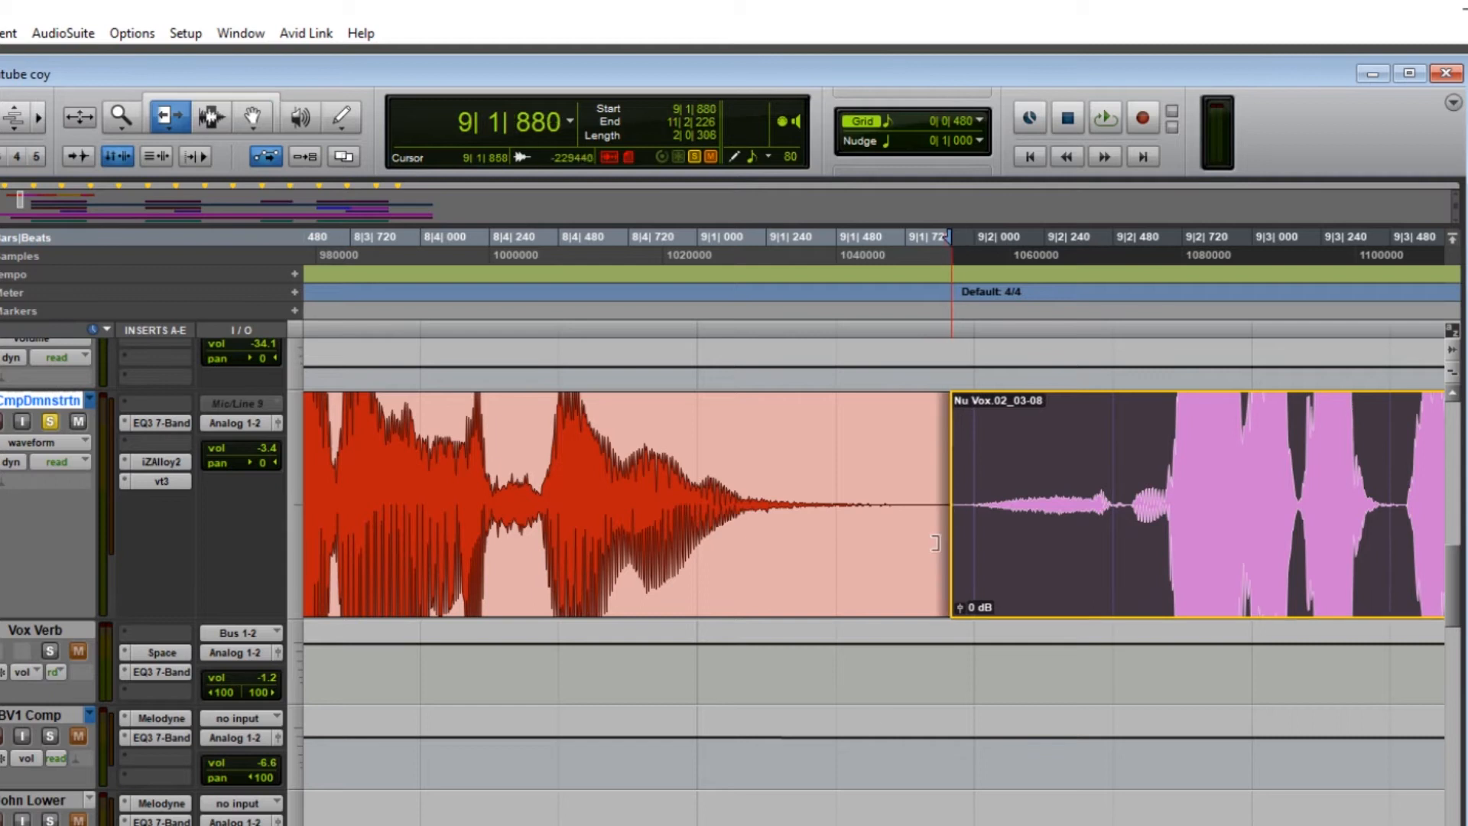
Audition the breath across the edit between the Nu Vox.02 and Nu Vox.03 clips, from 11|1|880 to 11|2|644
left_click(205, 115)
left_click(936, 494)
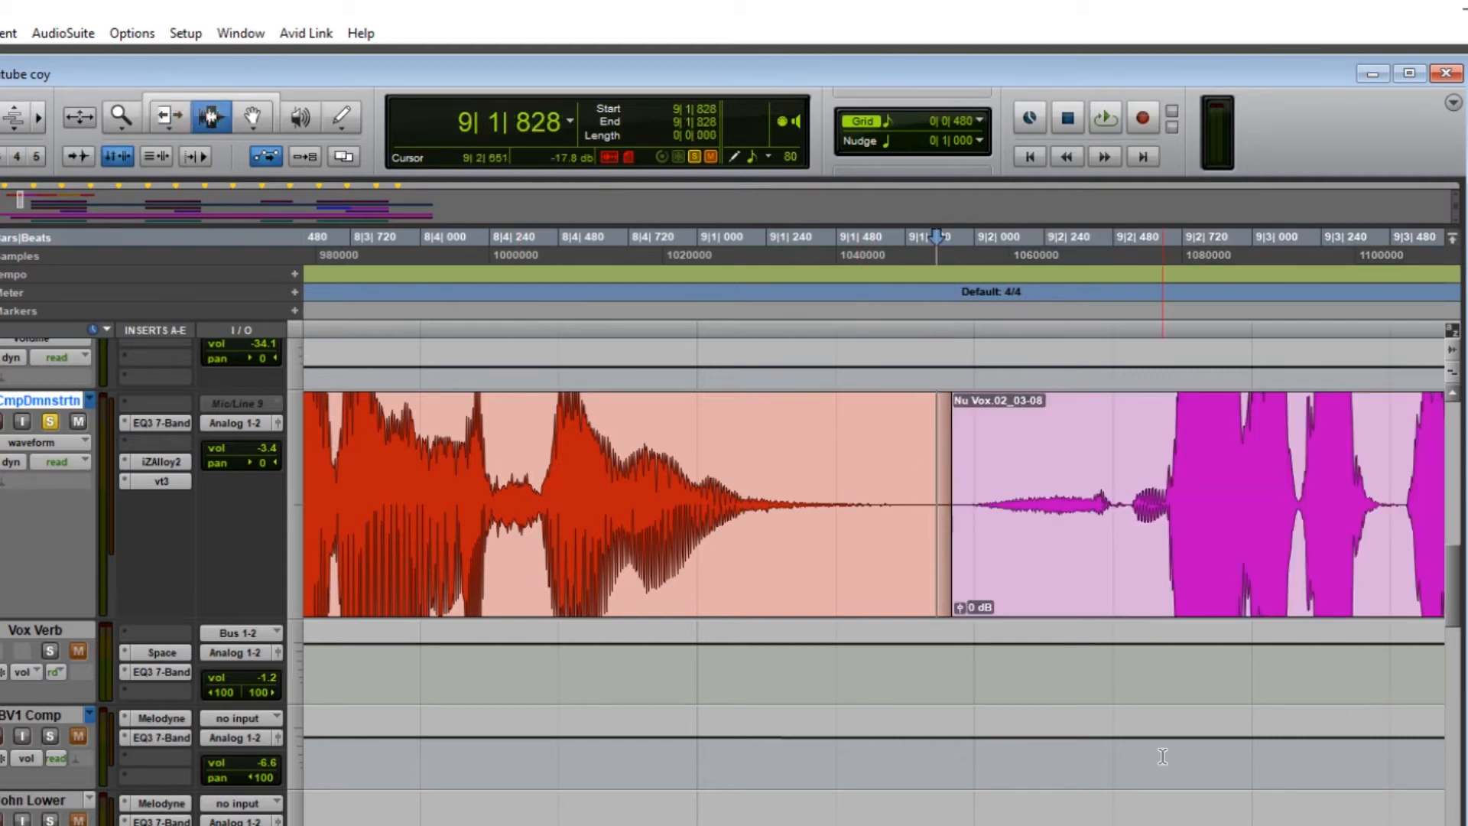
scroll(874, 505, "right", 10)
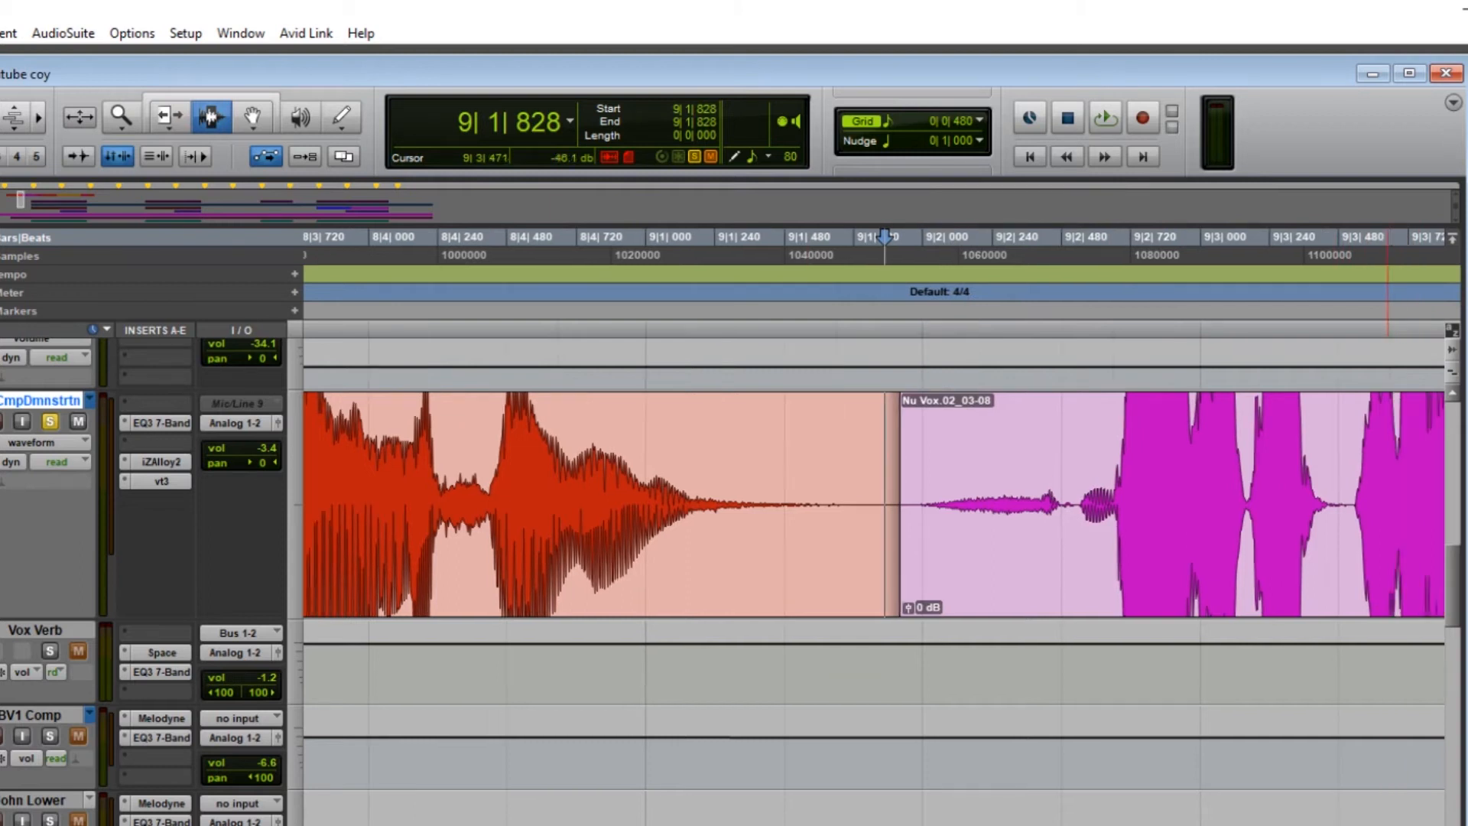
scroll(874, 505, "right", 10)
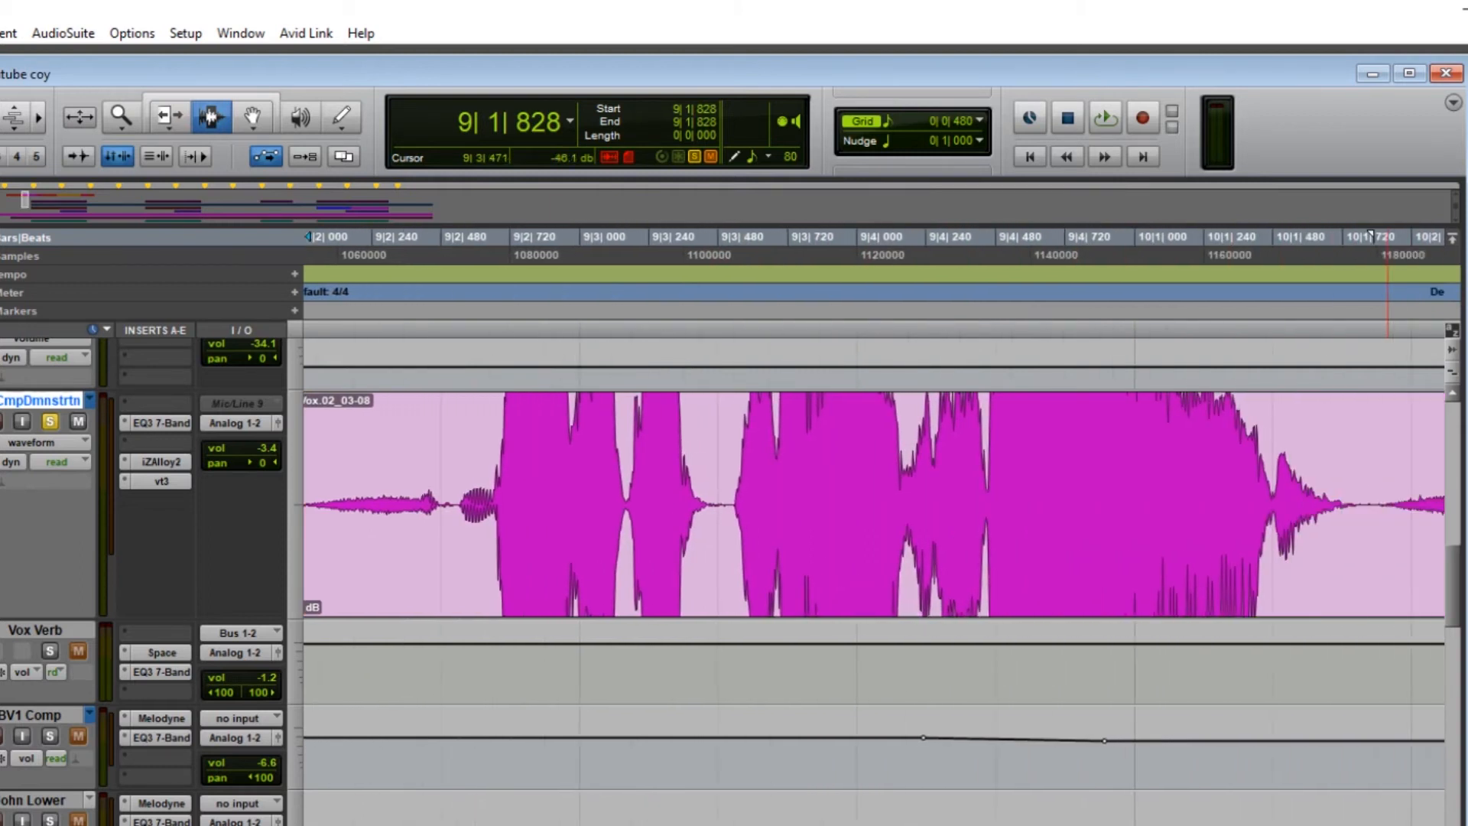
scroll(957, 237, "right", 17)
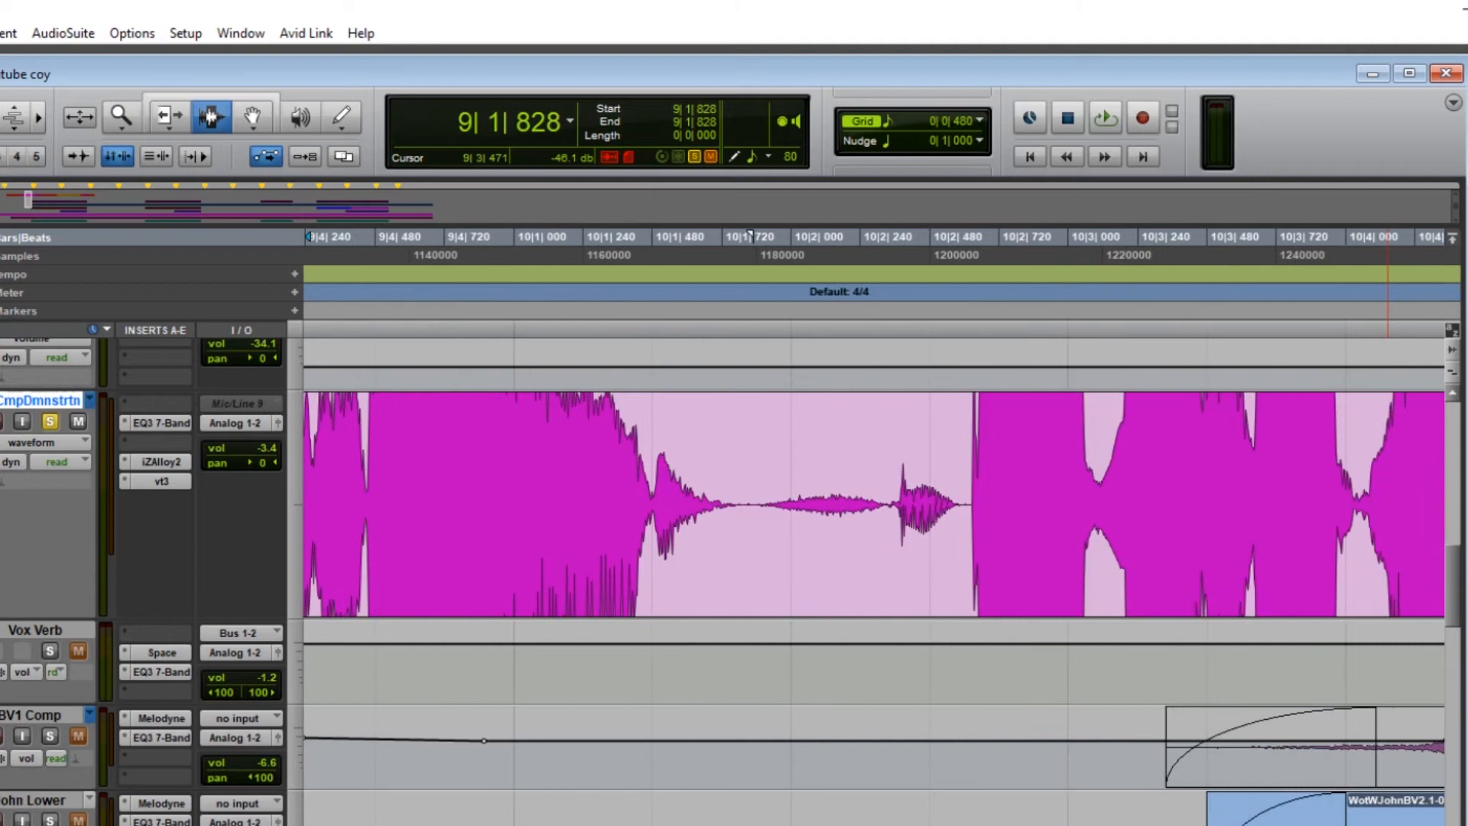
scroll(874, 504, "right", 8)
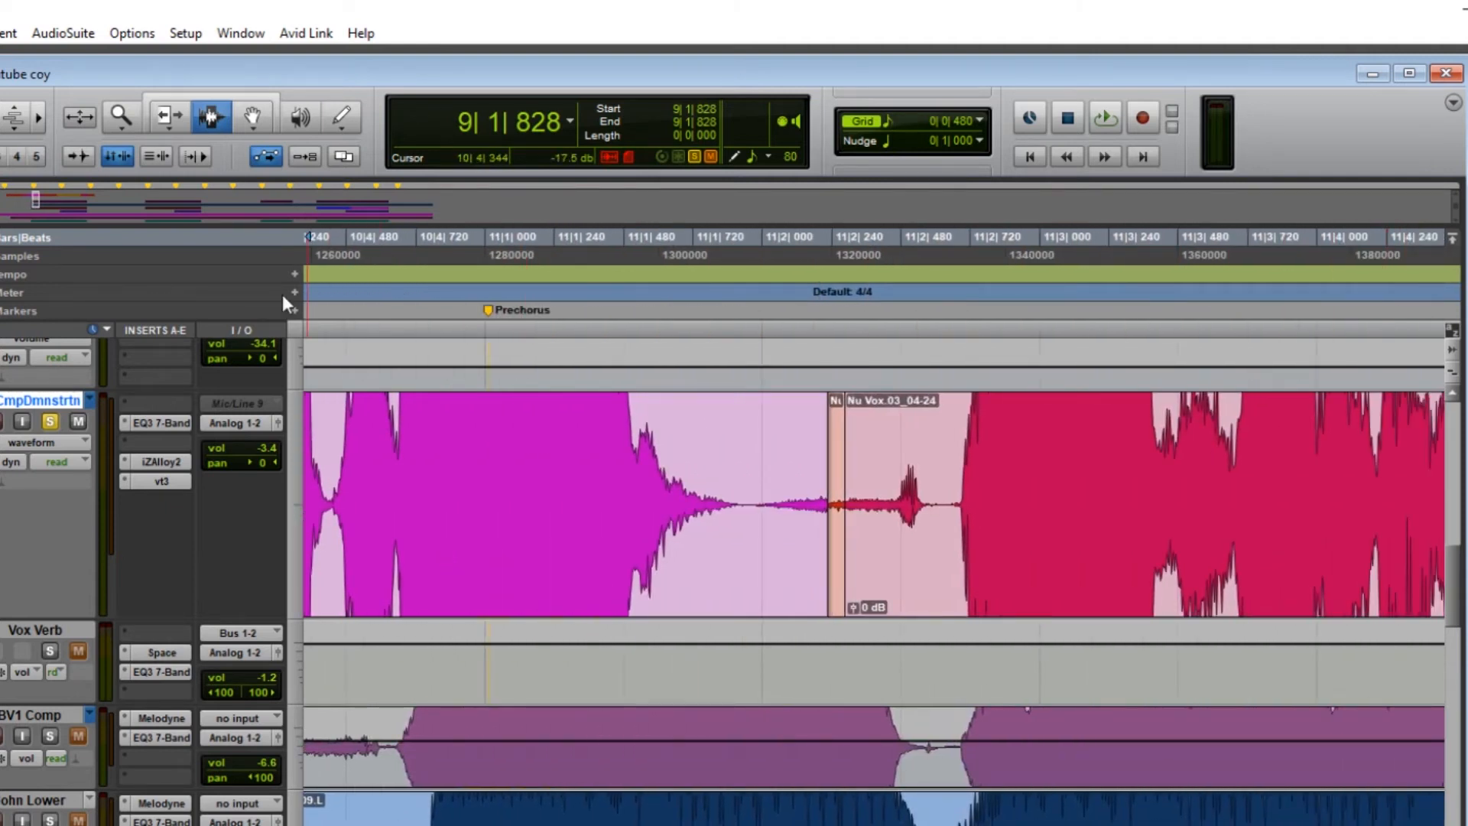
left_click_drag(739, 474, 948, 483)
key("space")
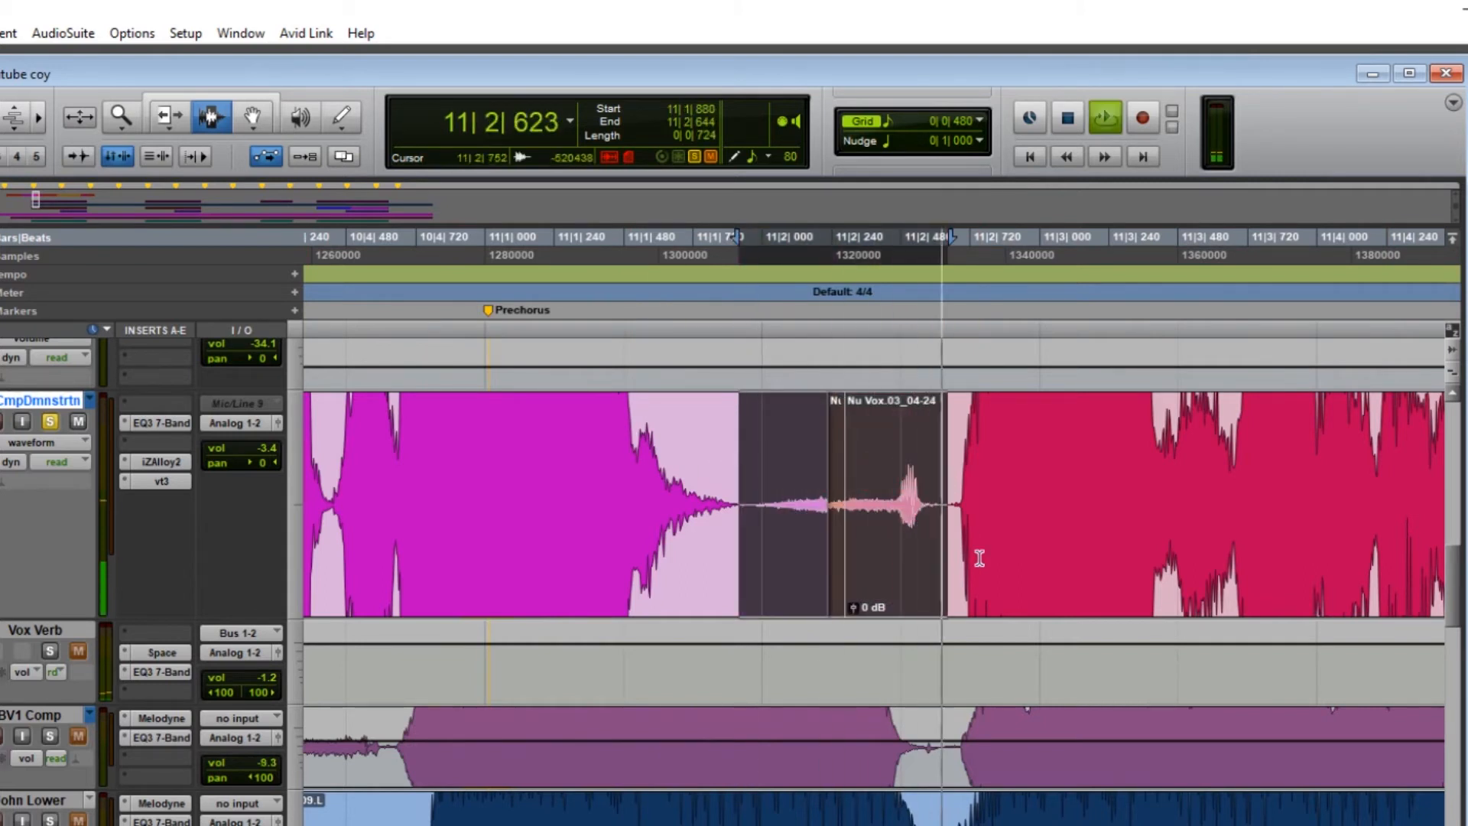
key("space")
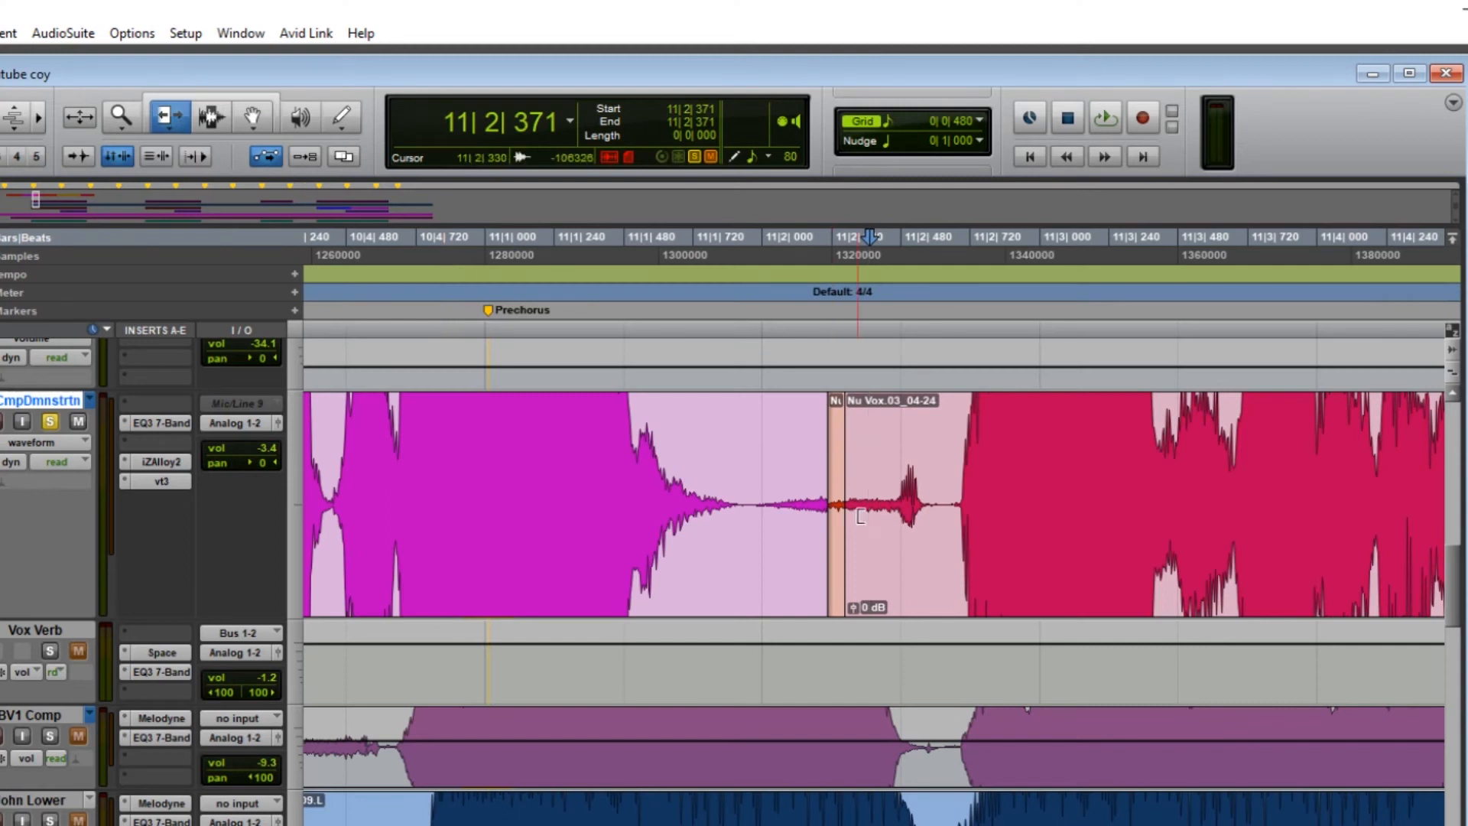
Extend the start of the Nu Vox.03 clip earlier to 11|1|906, over the short sliver clip and ahead of the breath
left_click_drag(861, 517, 773, 607)
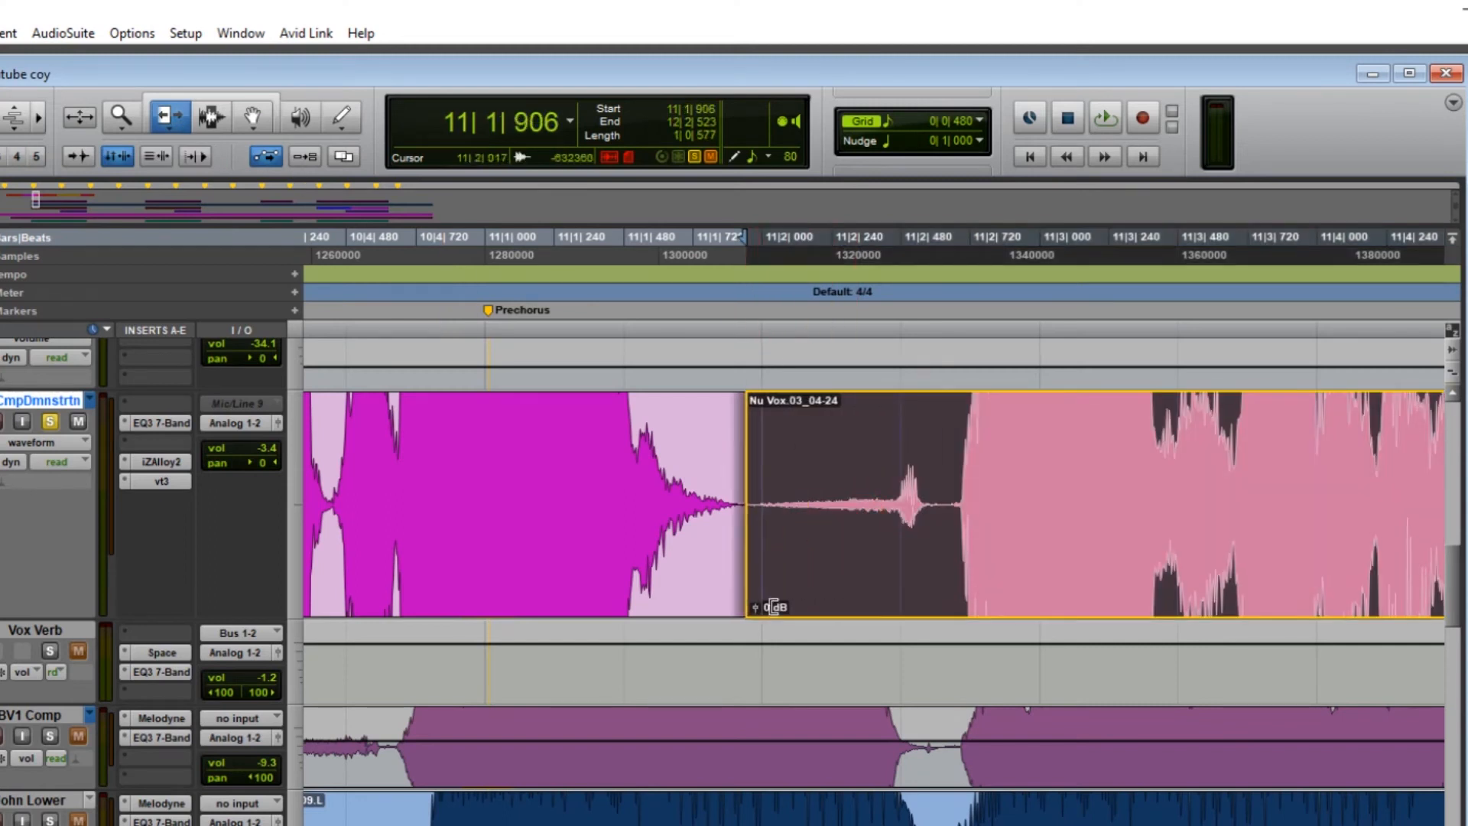
left_click(695, 409)
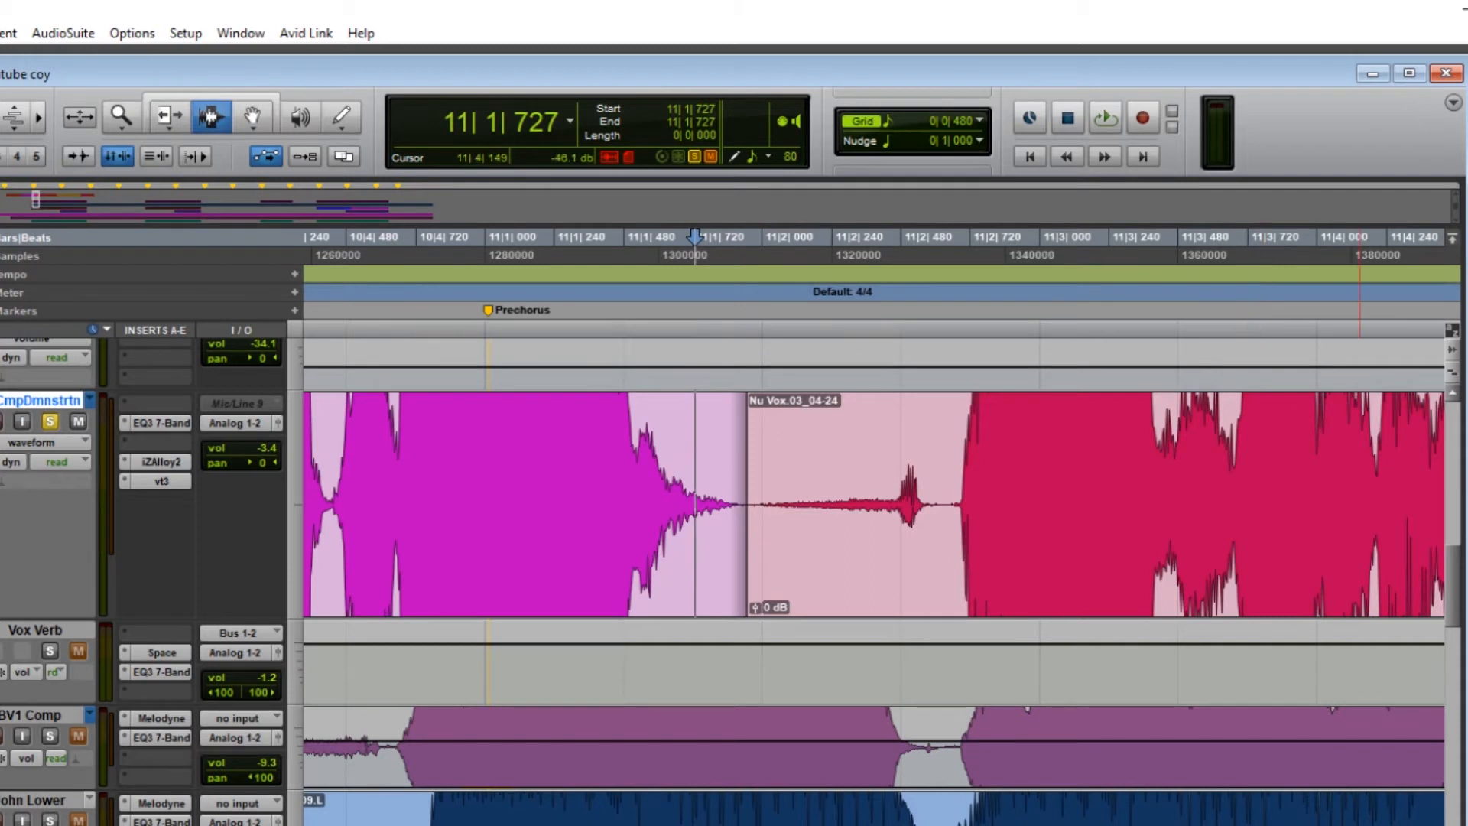
Extend the start of the following Nu Vox.04 clip earlier to just after bar 12 beat 2, ahead of its breath
scroll(1359, 506, "right", 14)
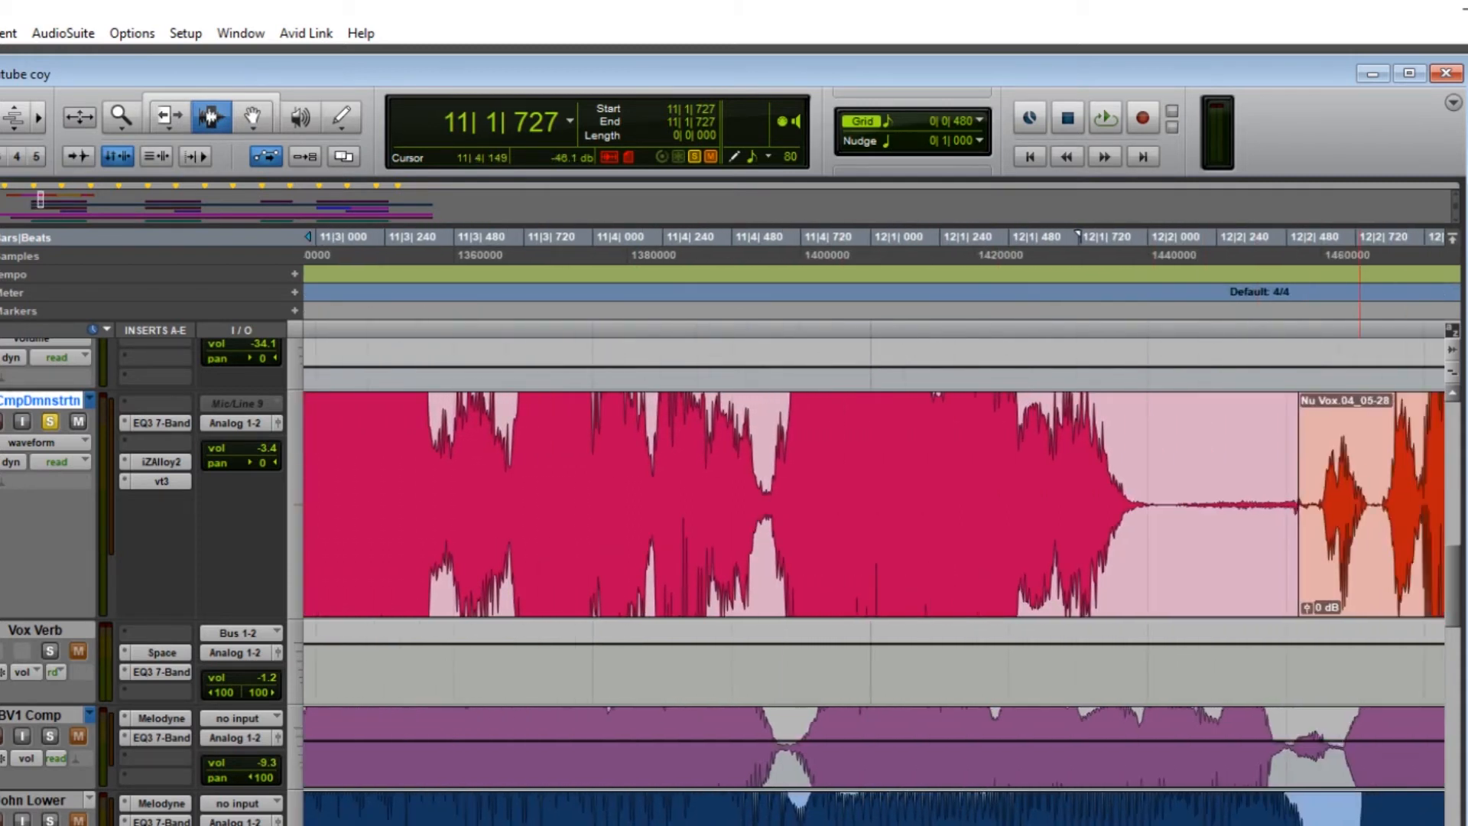
scroll(874, 505, "right", 6)
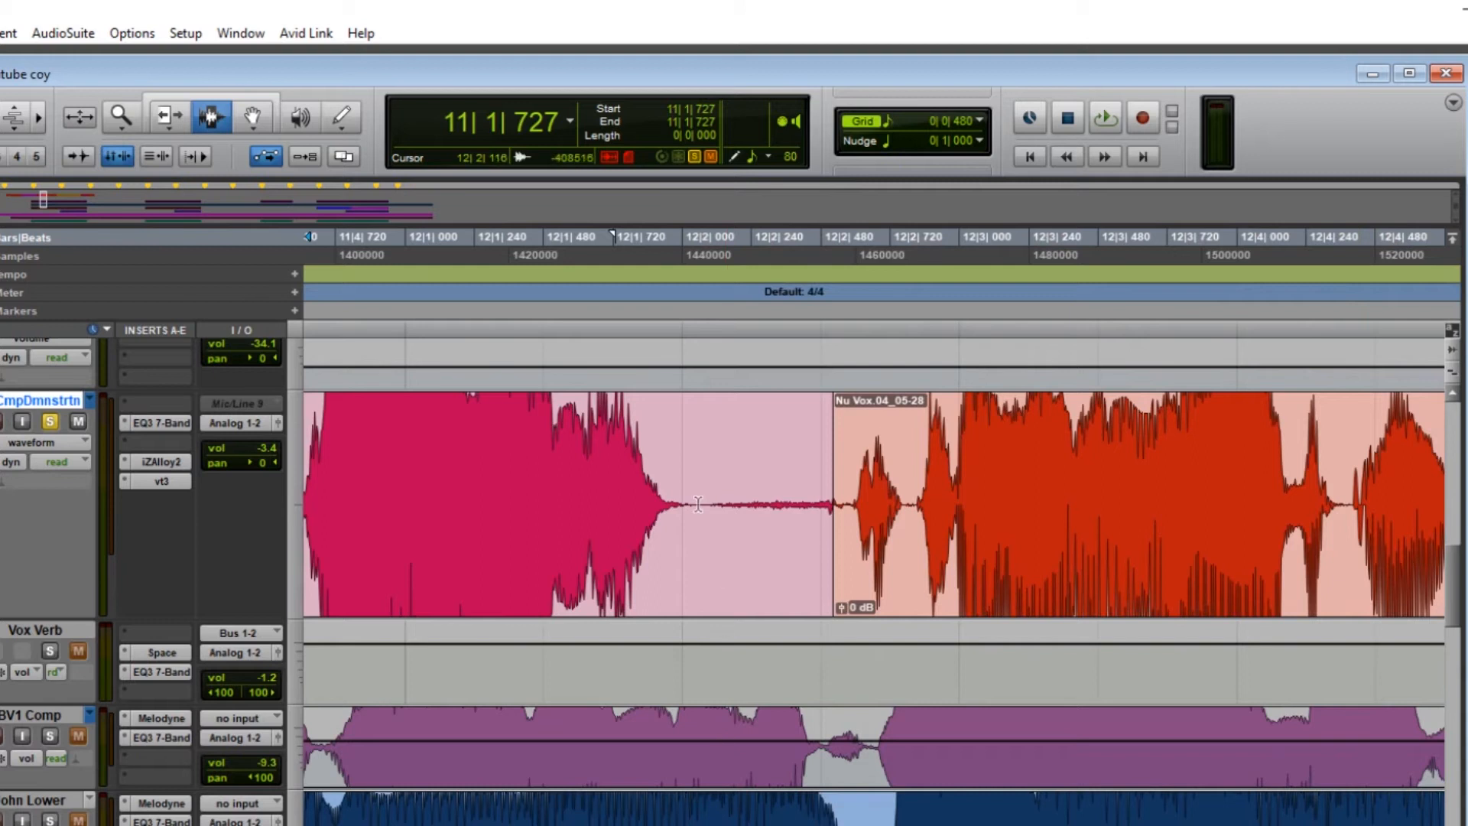
left_click_drag(844, 509, 700, 545)
left_click(207, 120)
left_click(732, 517)
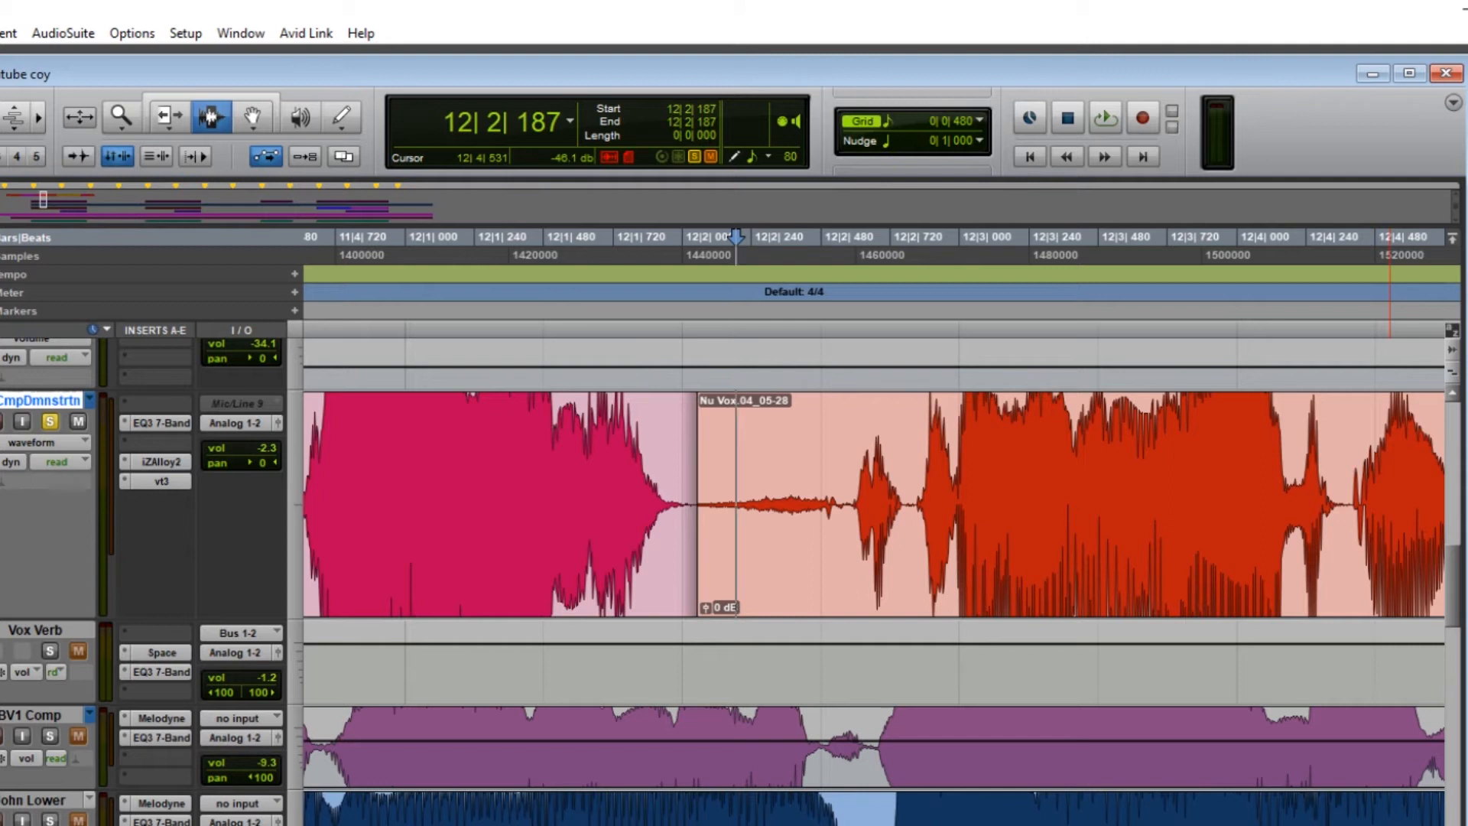
Extend the start of the Nu Vox.05 clip earlier to cover its breath, refining the edit point to 14|2|041
scroll(1118, 236, "right", 10)
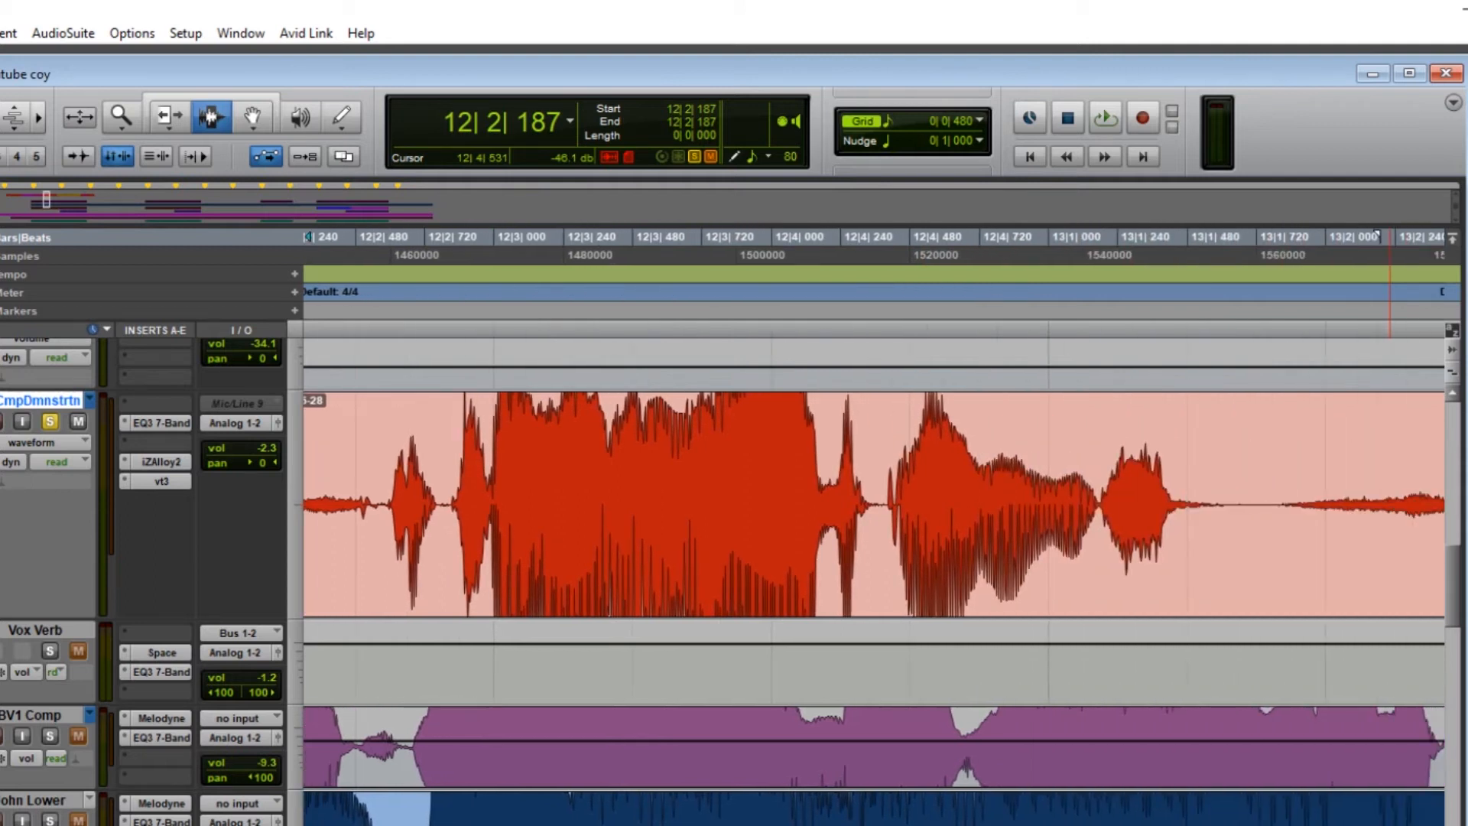
scroll(1118, 235, "right", 10)
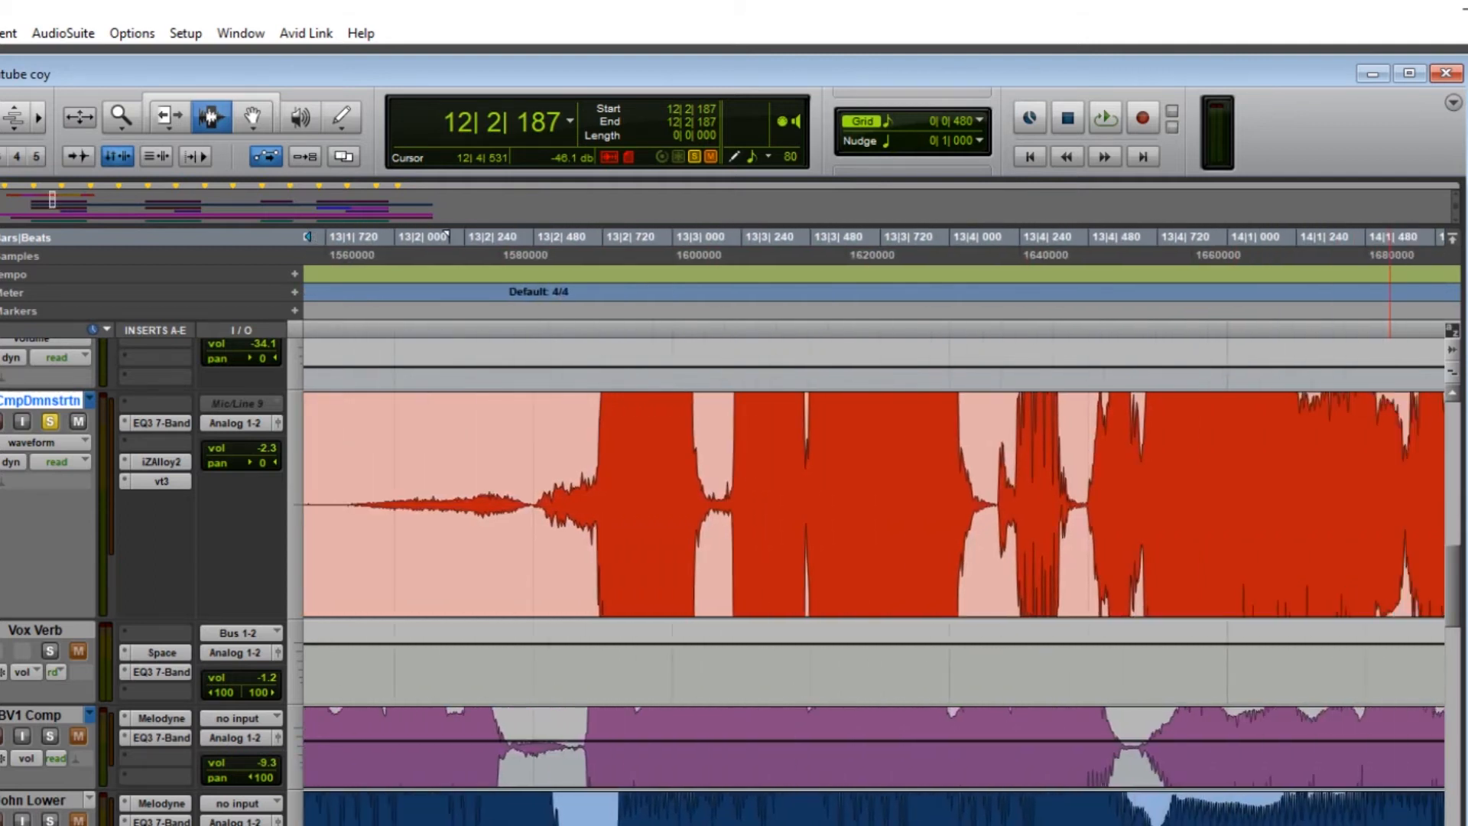
scroll(920, 667, "right", 5)
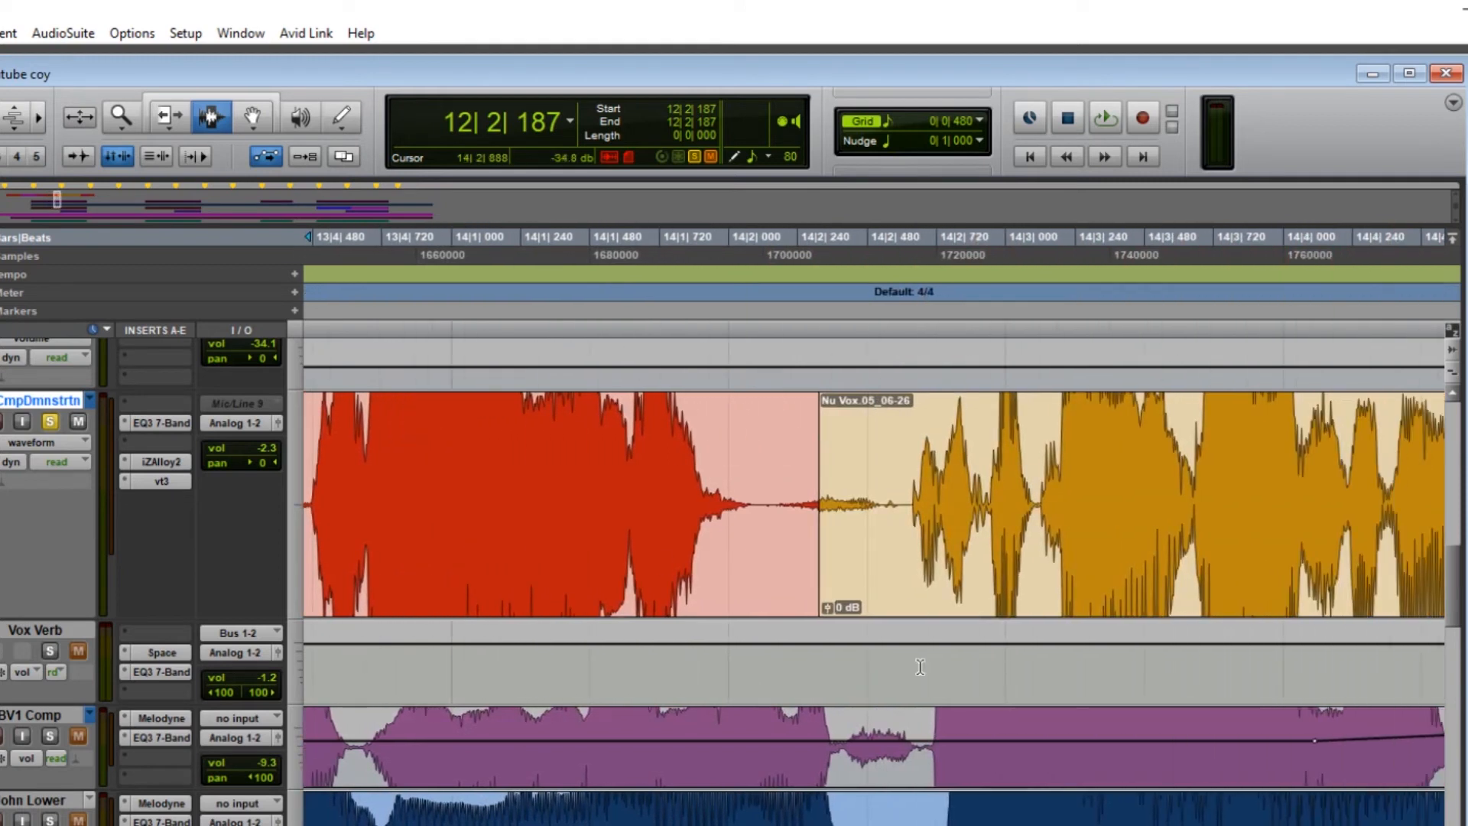
left_click_drag(814, 513, 731, 527)
left_click(121, 116)
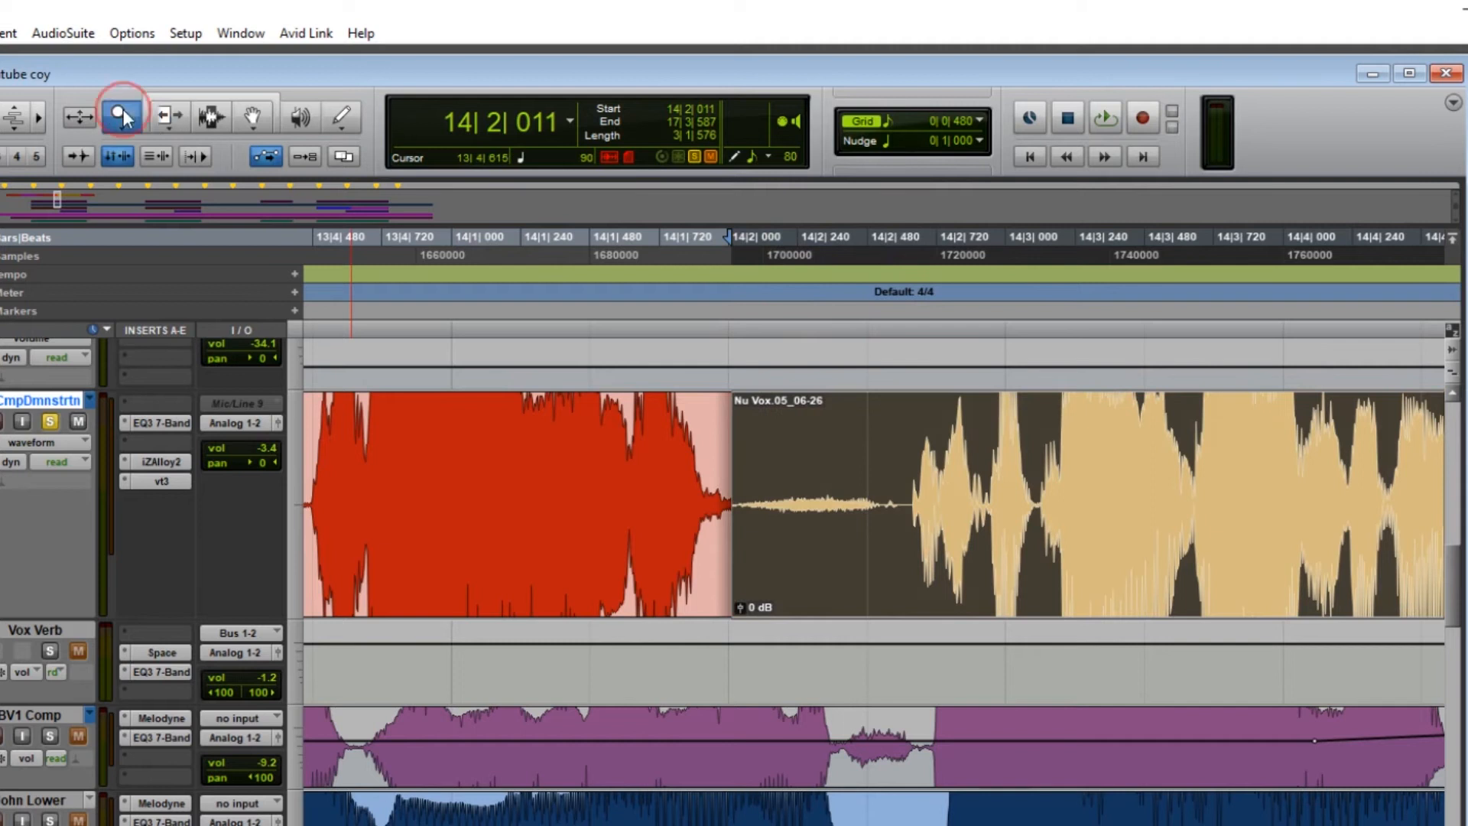
left_click(754, 479)
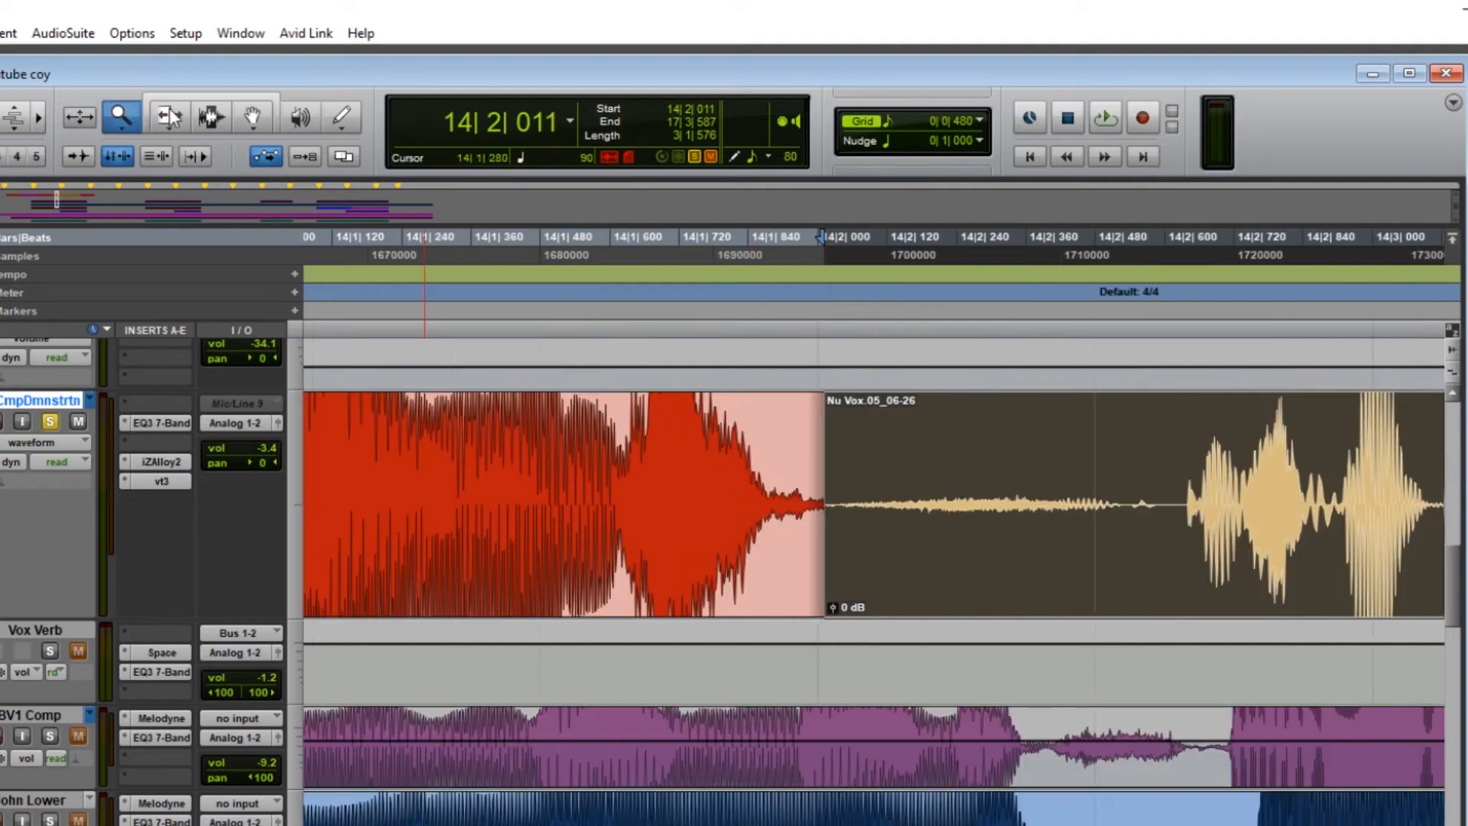
mouse_move(828, 467)
left_mouse_down()
mouse_move(1105, 469)
mouse_move(940, 486)
mouse_move(826, 468)
mouse_move(891, 468)
mouse_move(831, 472)
mouse_move(845, 471)
left_mouse_up()
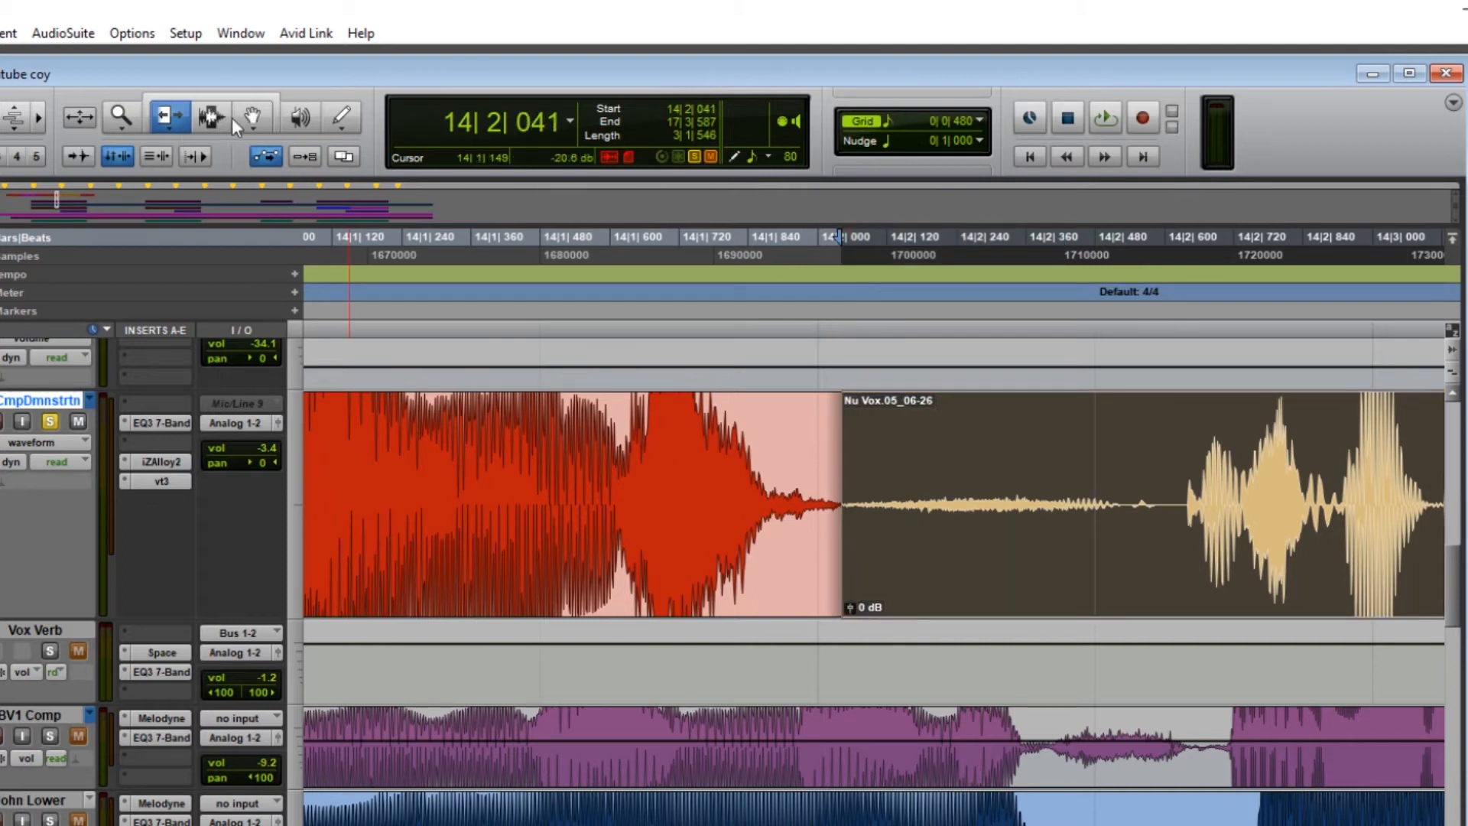
left_click(867, 549)
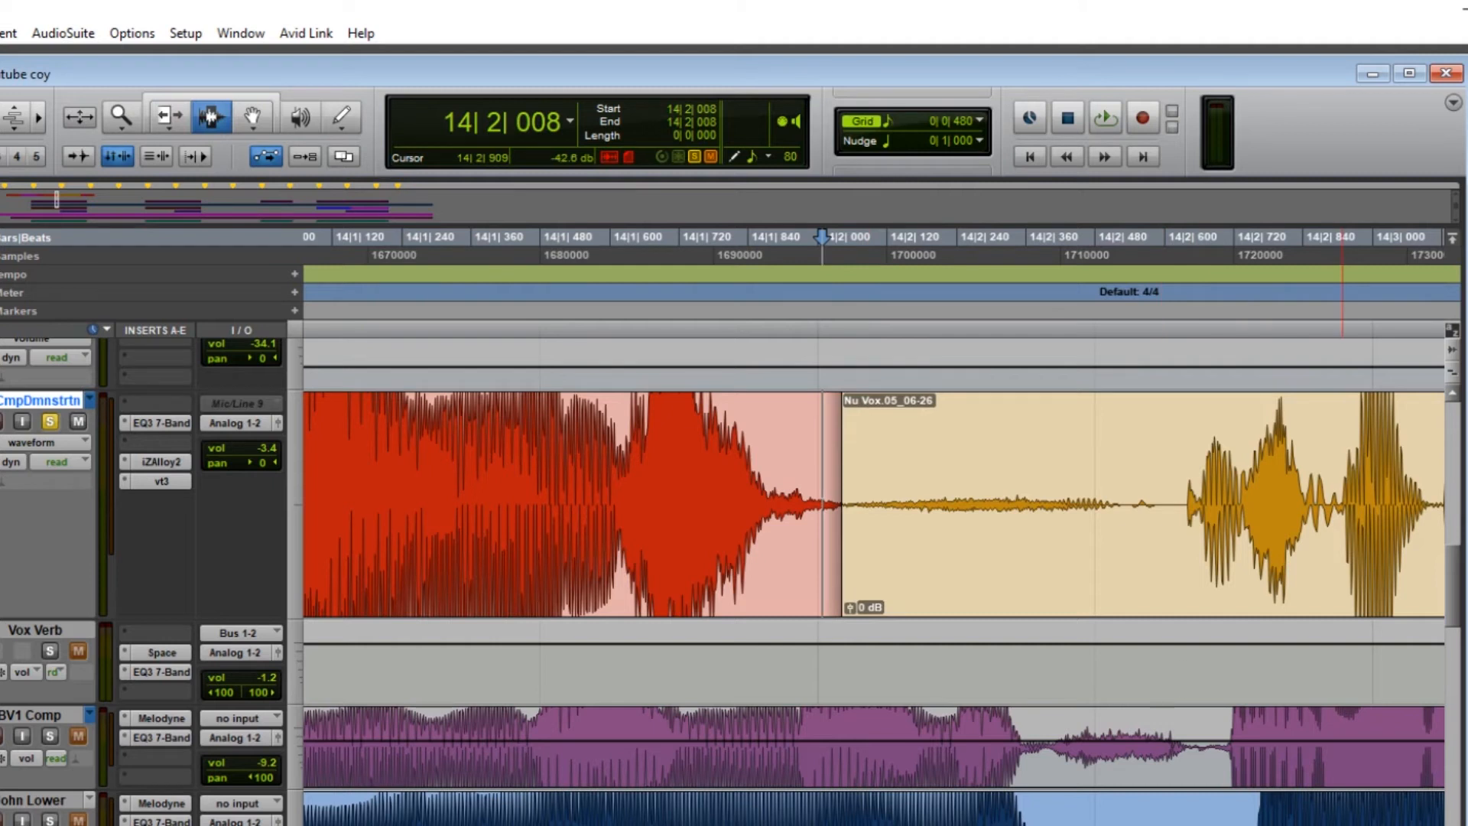
Extend the start of the Nu Vox.03 clip in bar 17 earlier to 17|3|404, replacing the short Nu Vox.04 clip before it
scroll(874, 526, "right", 10)
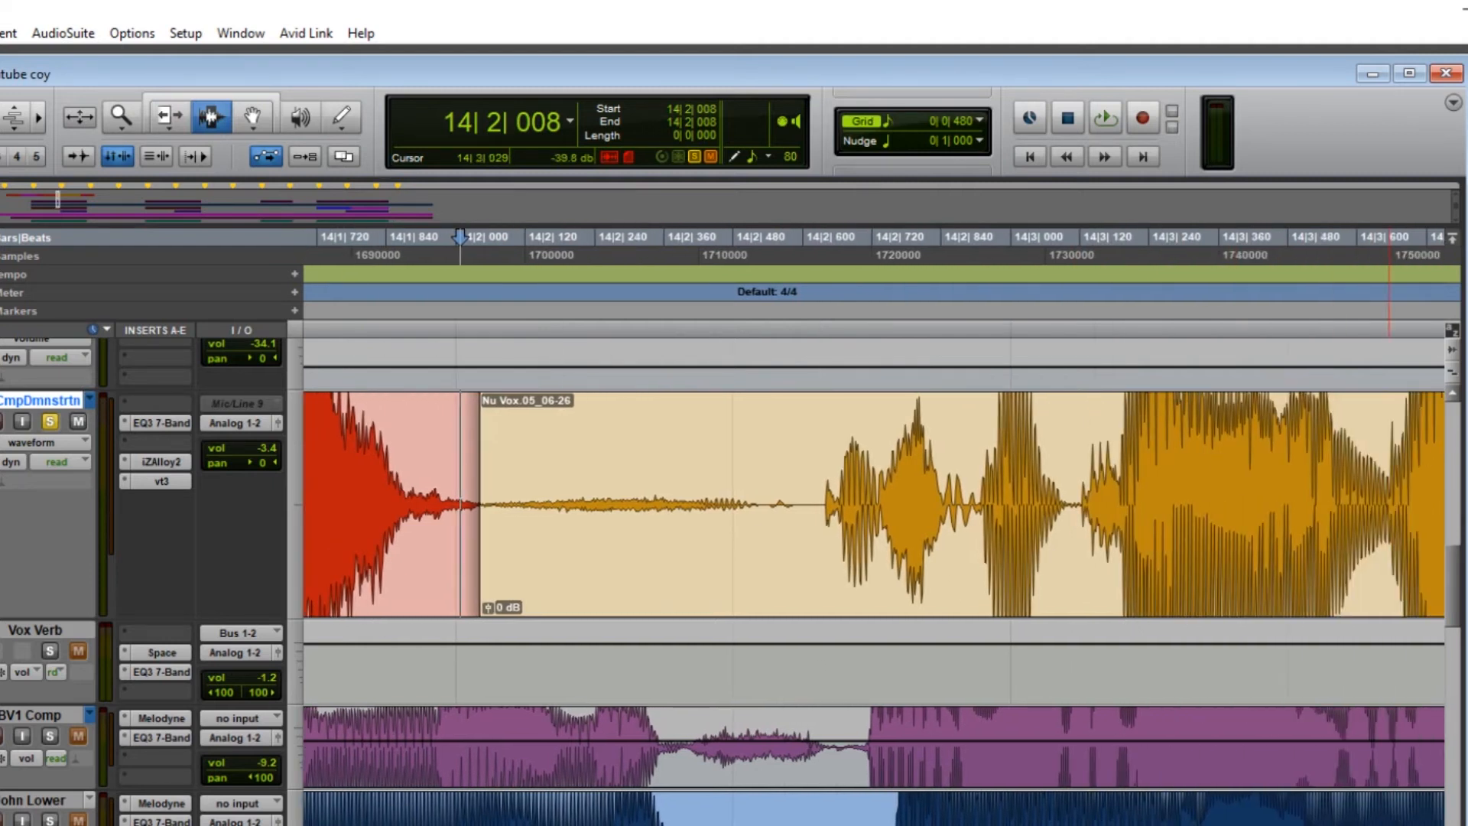
scroll(874, 526, "right", 15)
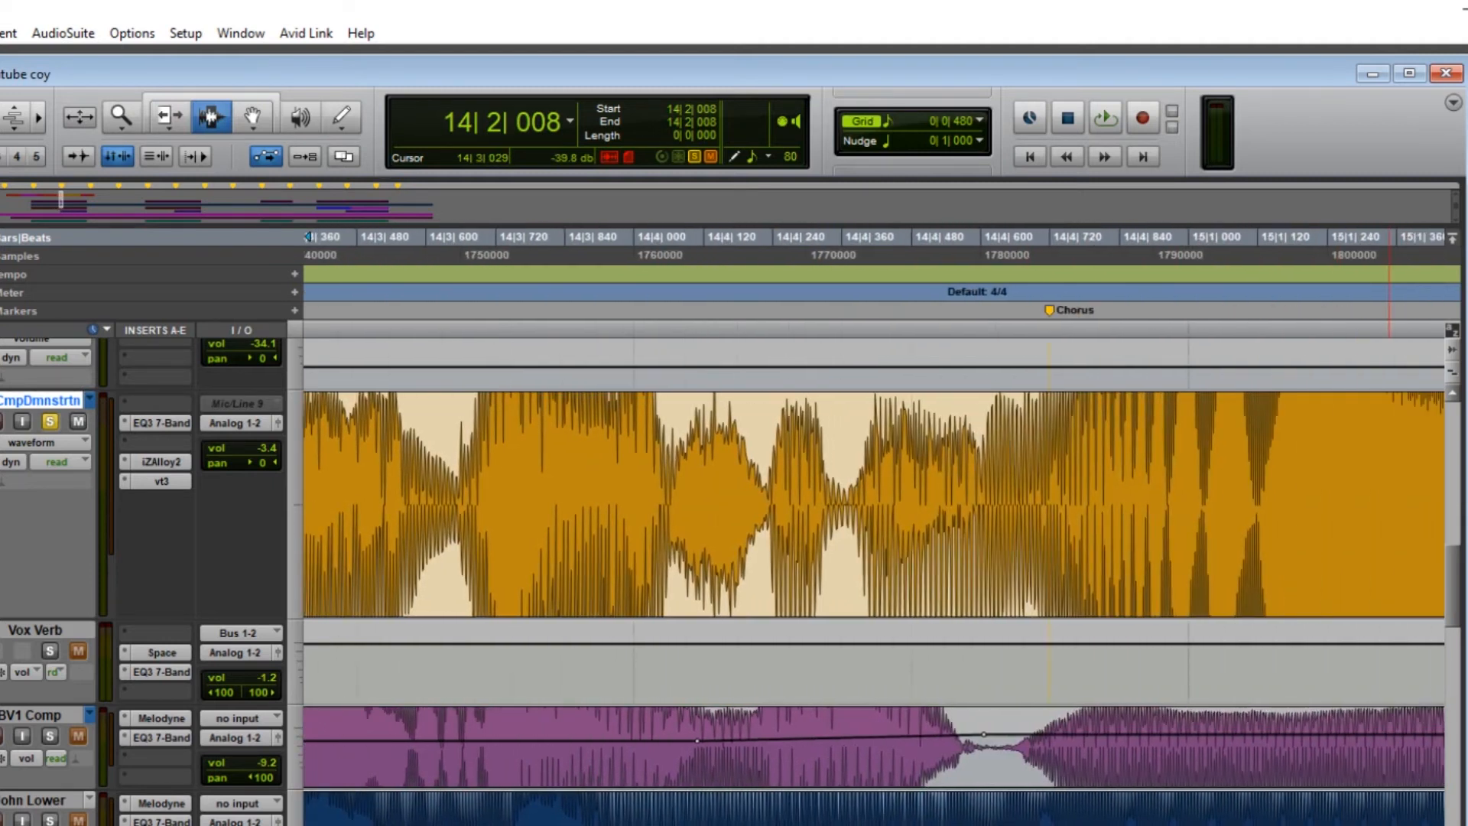
scroll(874, 526, "right", 14)
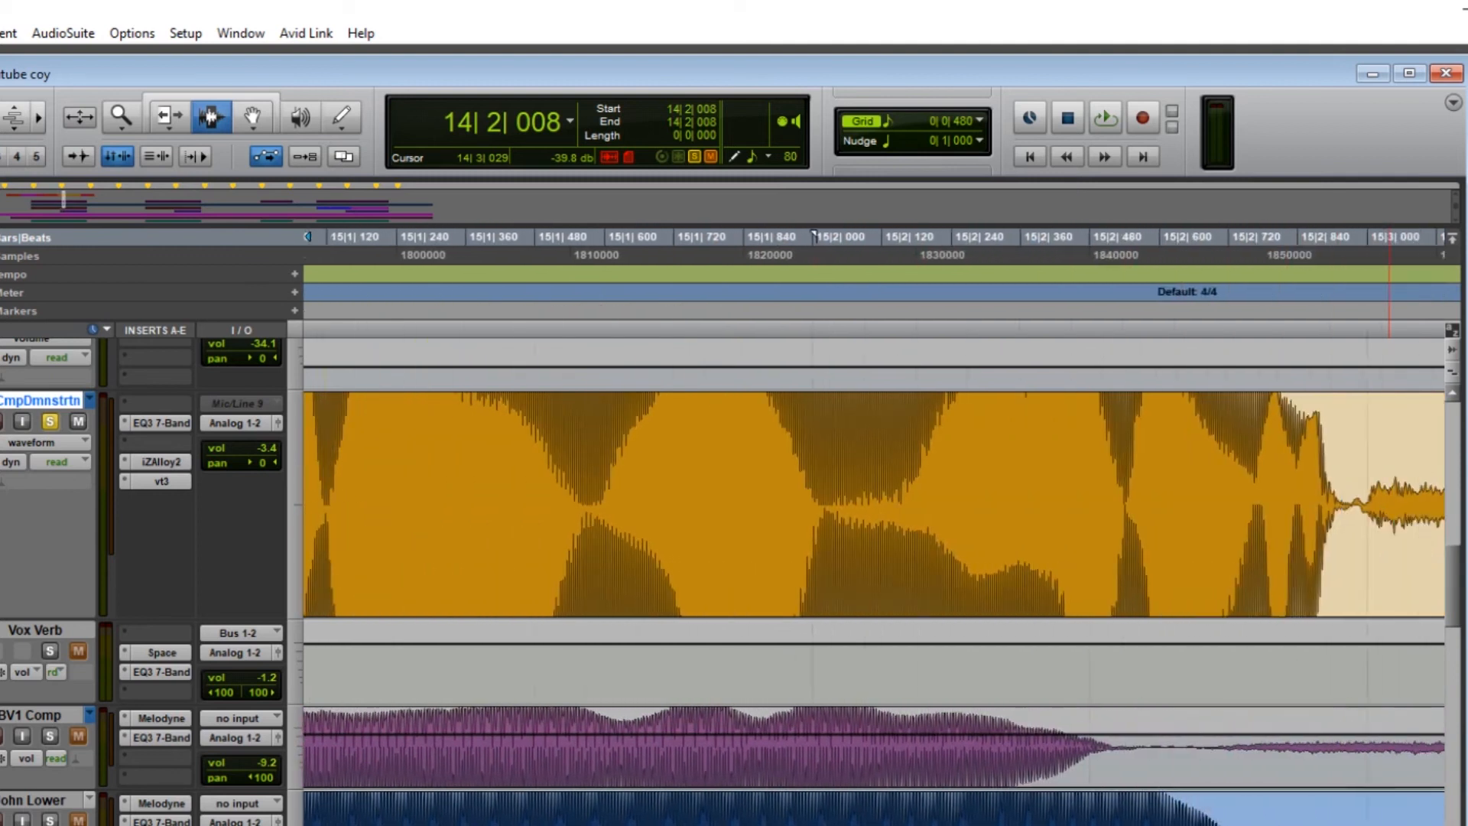
scroll(874, 526, "right", 14)
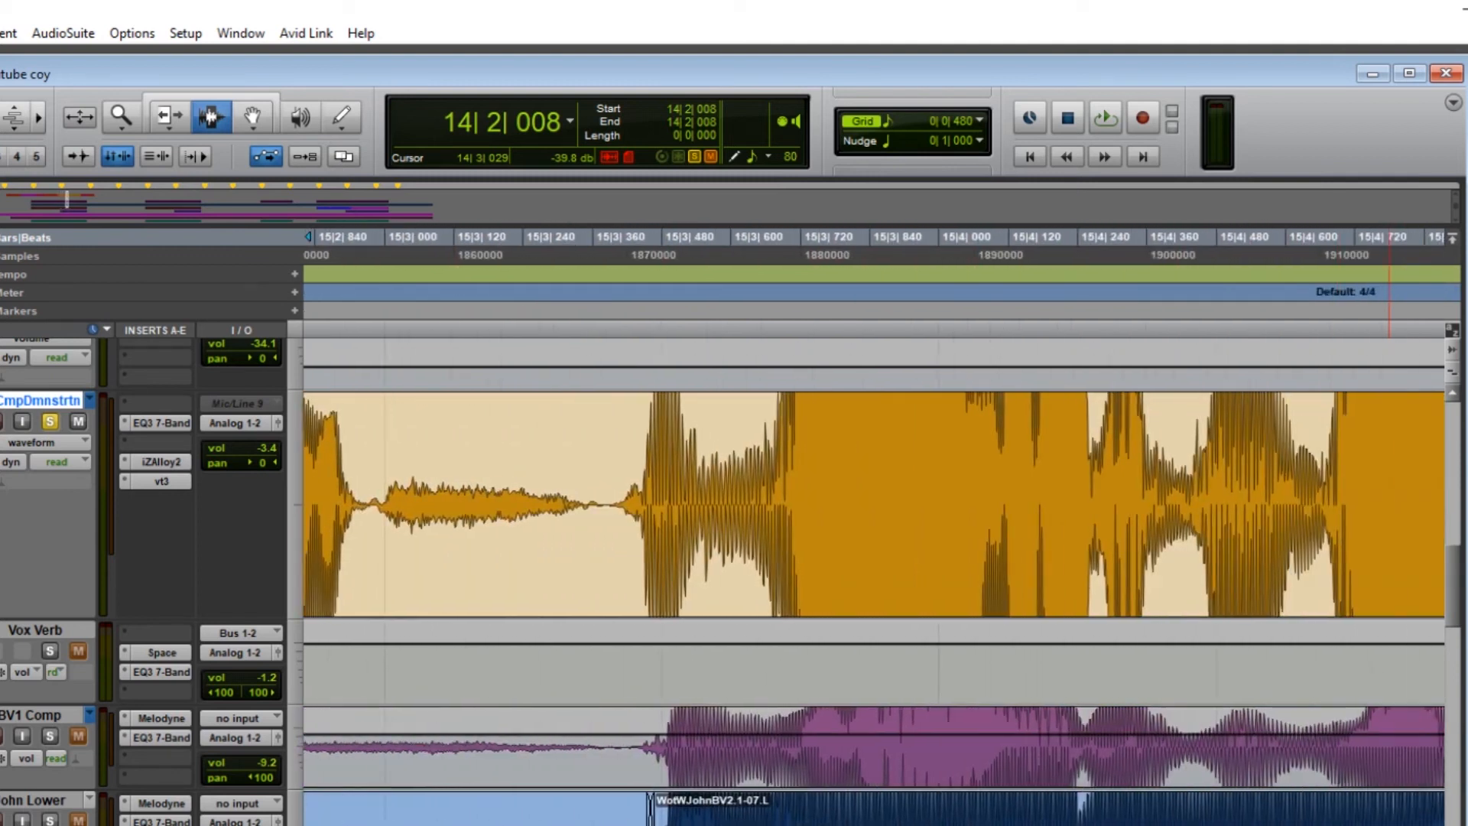
scroll(874, 526, "right", 14)
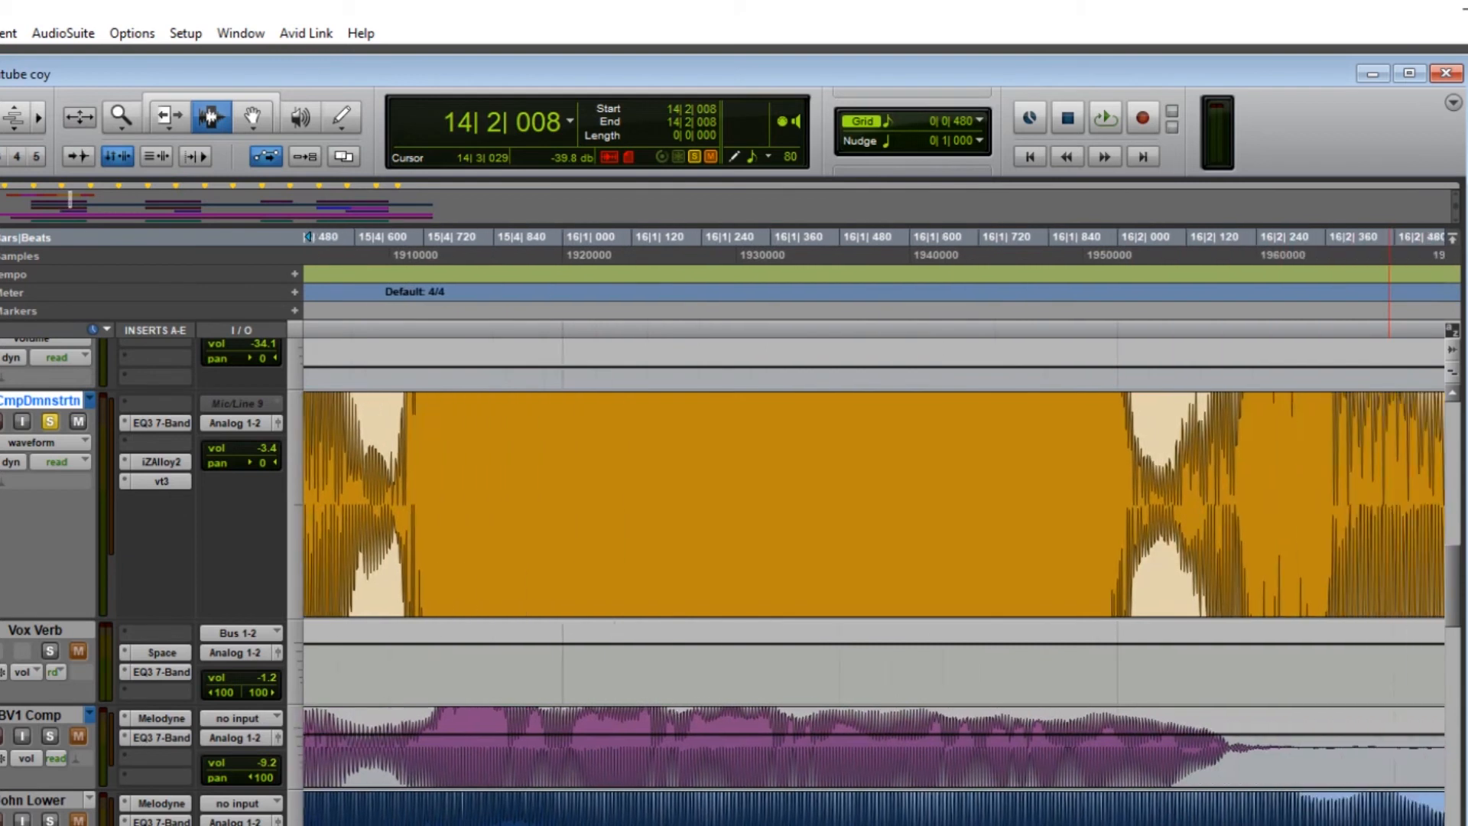
scroll(874, 526, "right", 14)
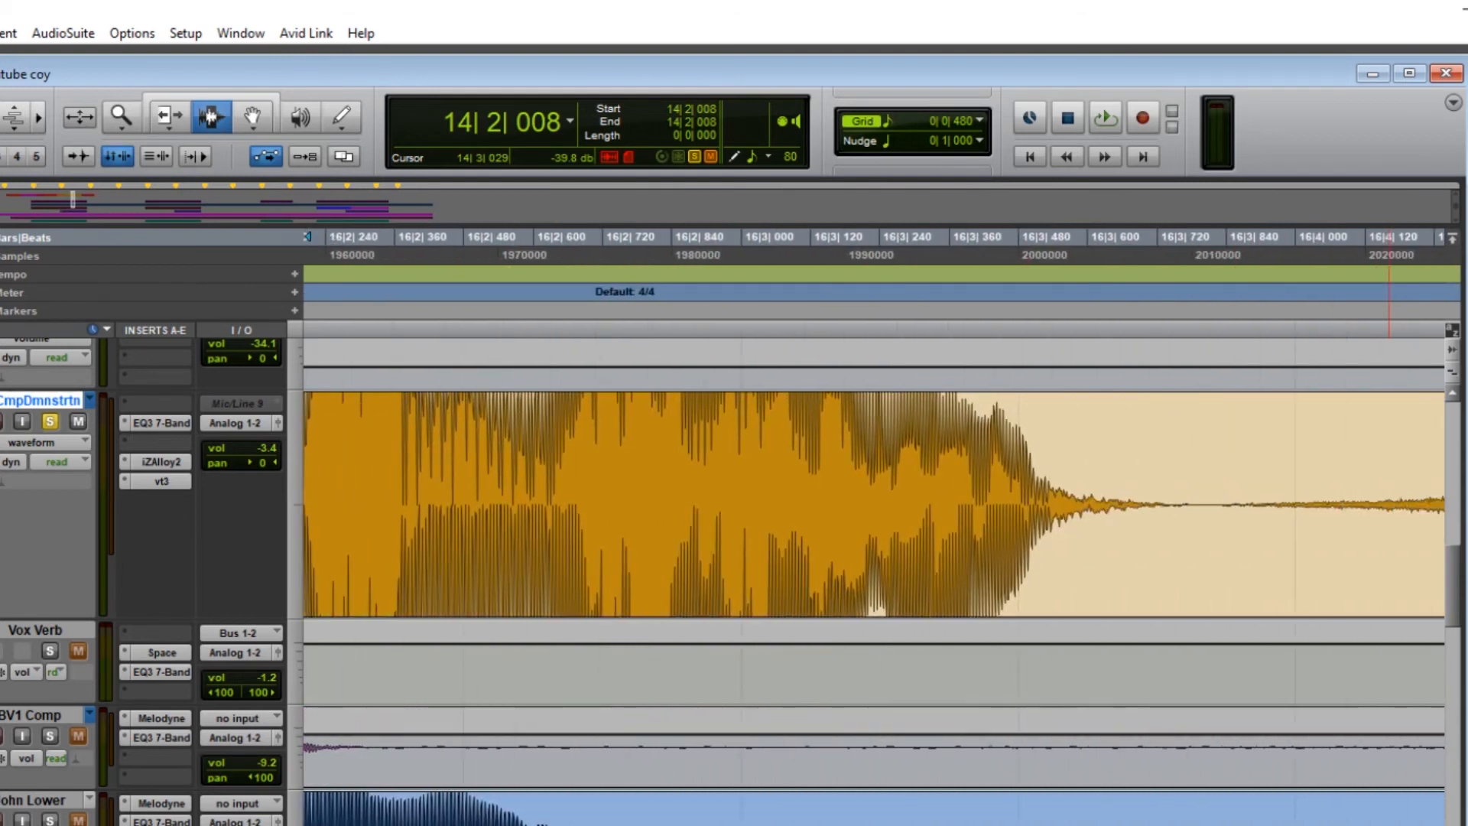
scroll(874, 526, "right", 14)
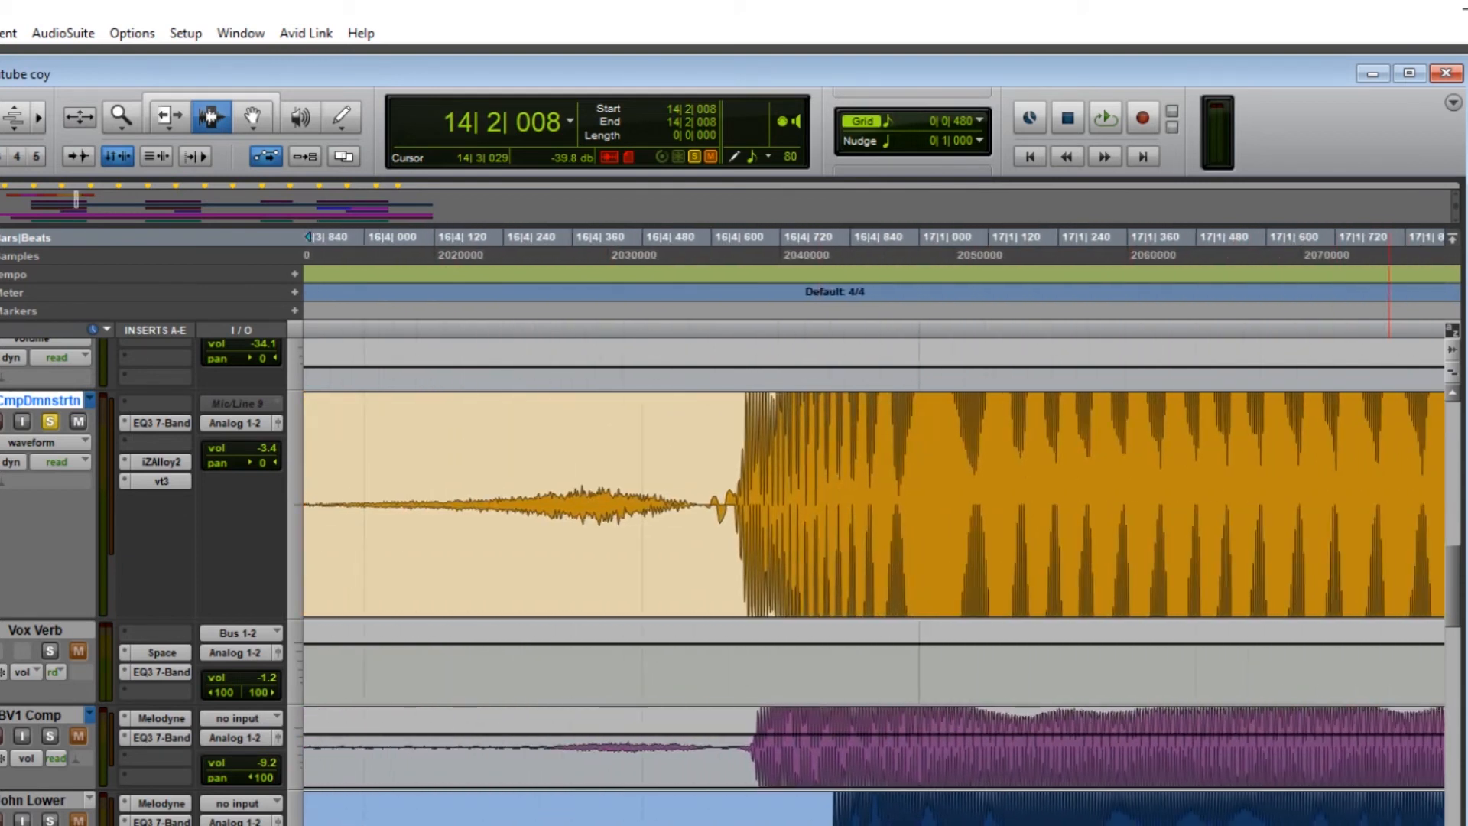
scroll(874, 526, "right", 14)
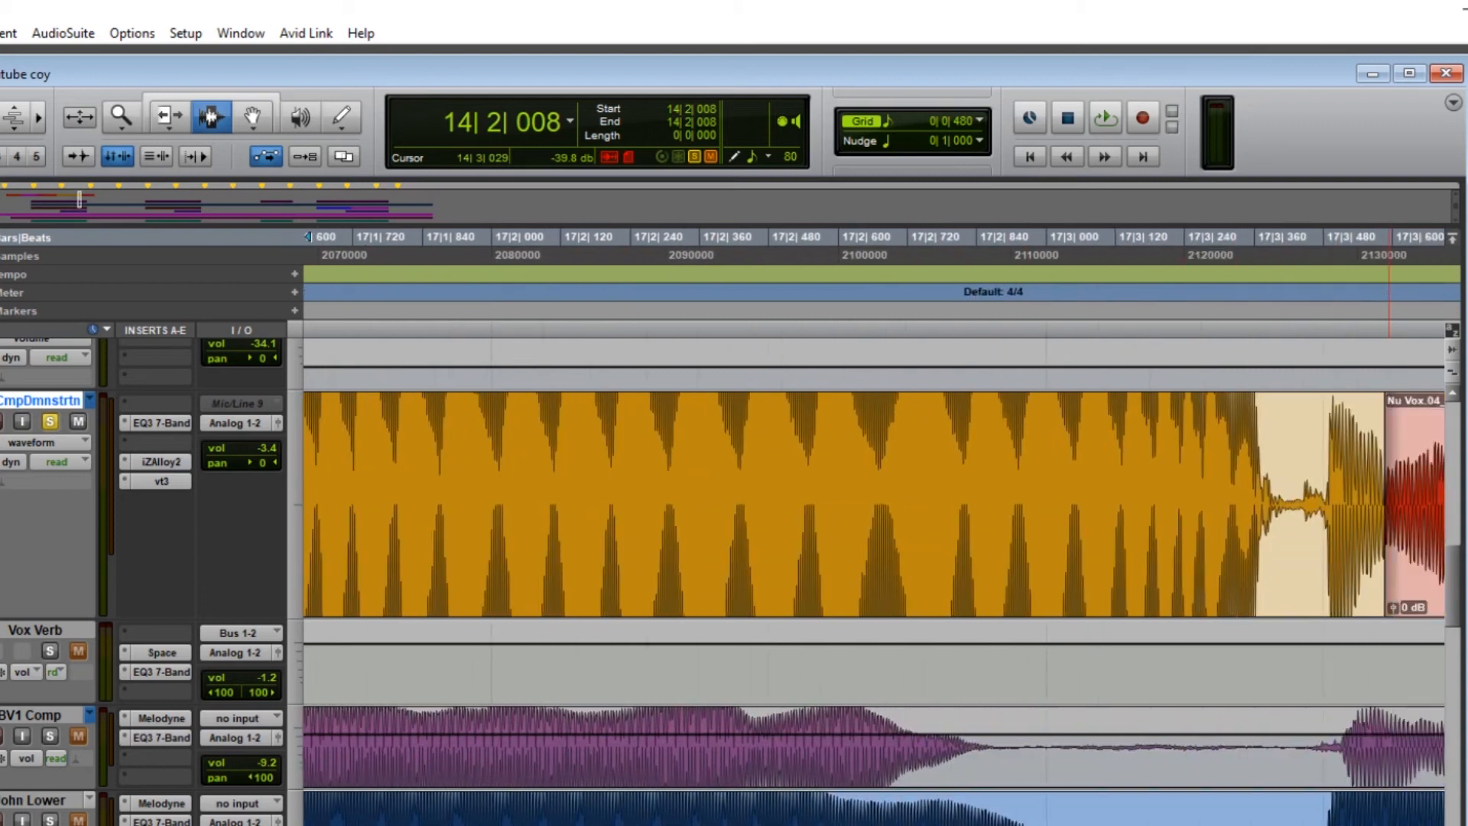
scroll(874, 527, "right", 5)
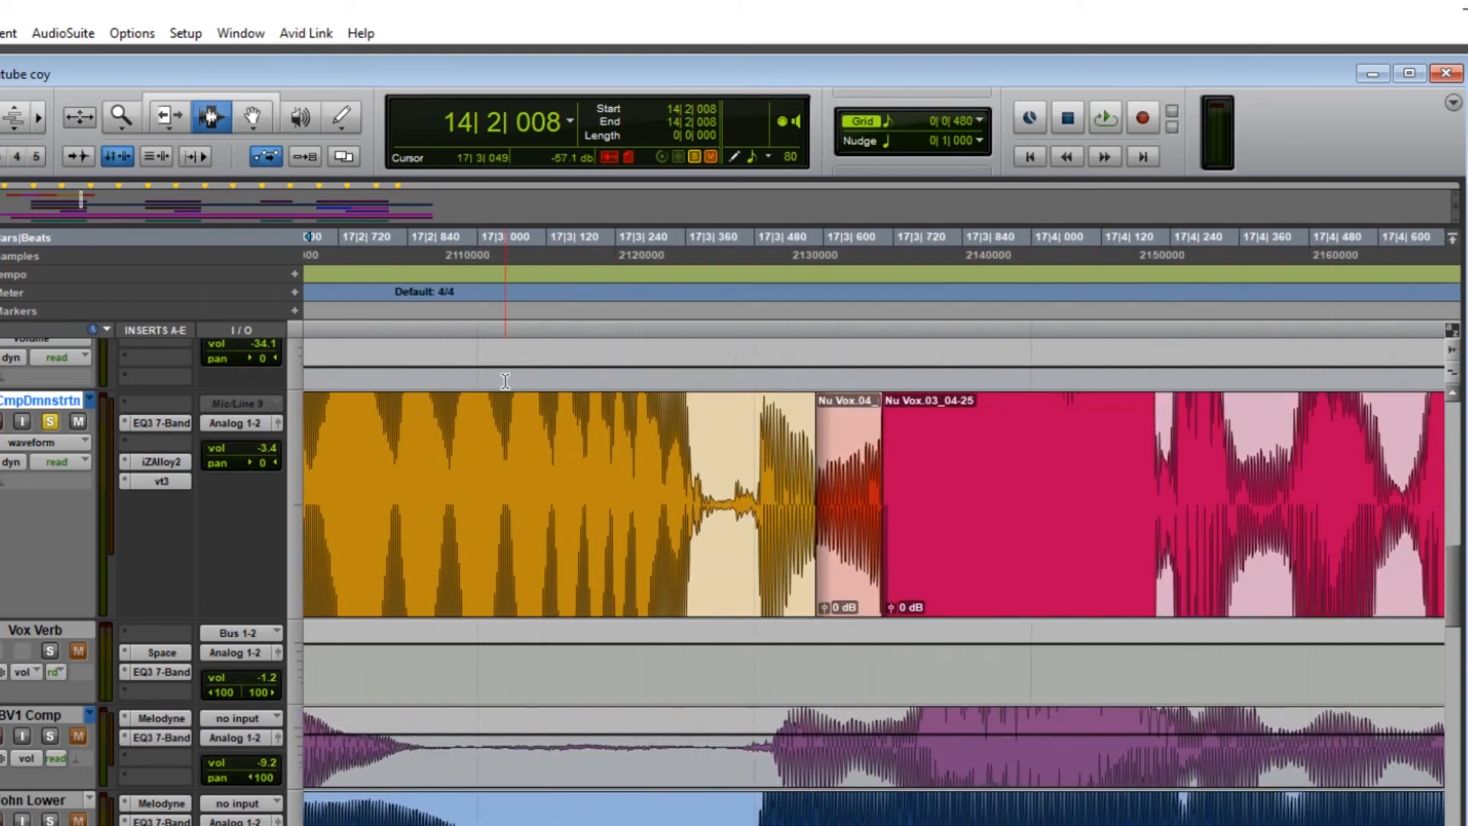
left_click_drag(898, 455, 848, 474)
left_click_drag(747, 463, 726, 536)
left_click_drag(770, 534, 714, 541)
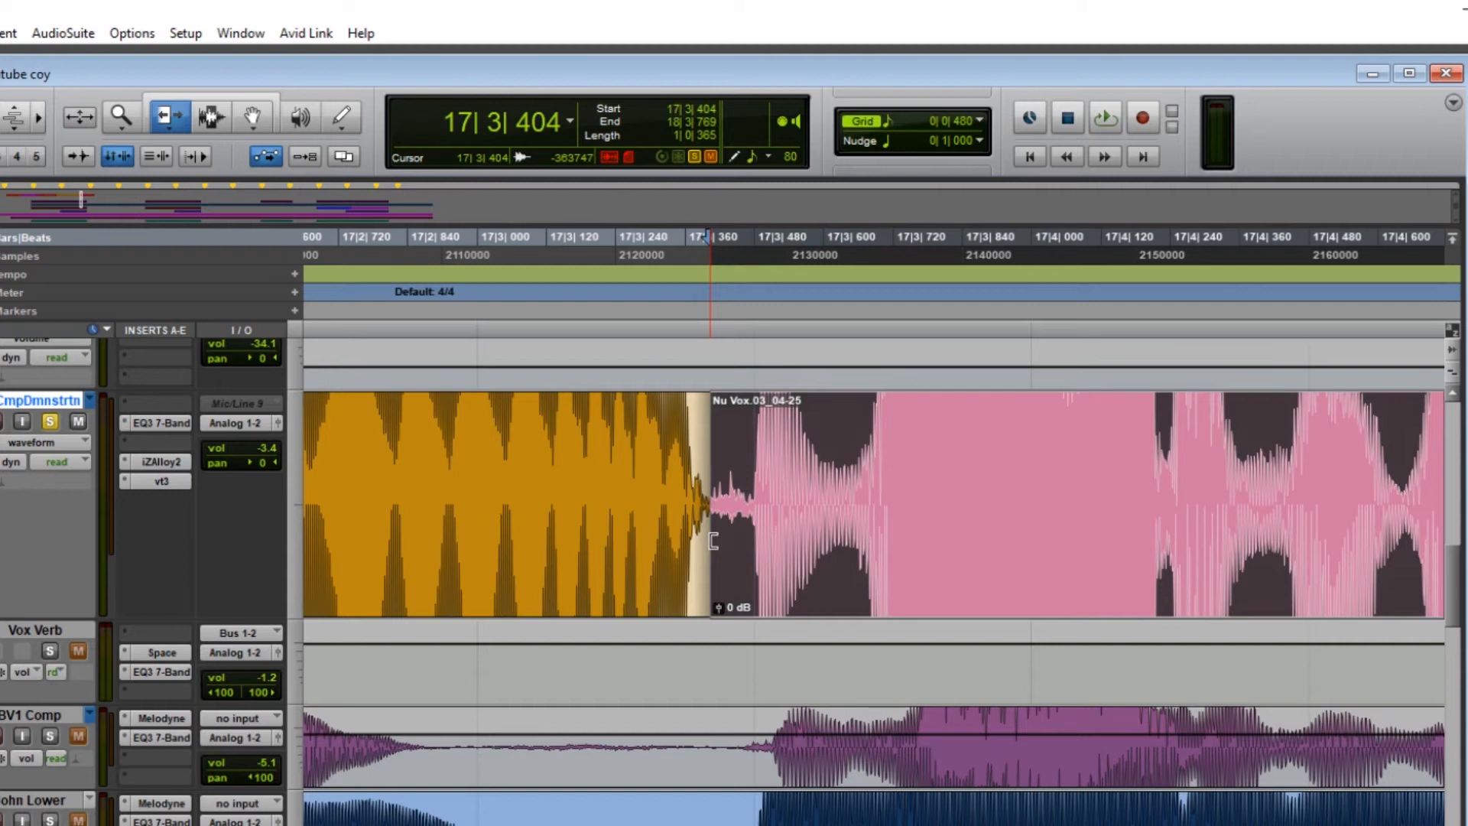
Select and audition the transition between the Nu Vox.05 and Nu Vox.03 clips, from 17|3|320 to 17|3|547
left_click(208, 122)
left_click(832, 428)
left_click_drag(664, 492, 750, 499)
left_click(727, 500)
key("space")
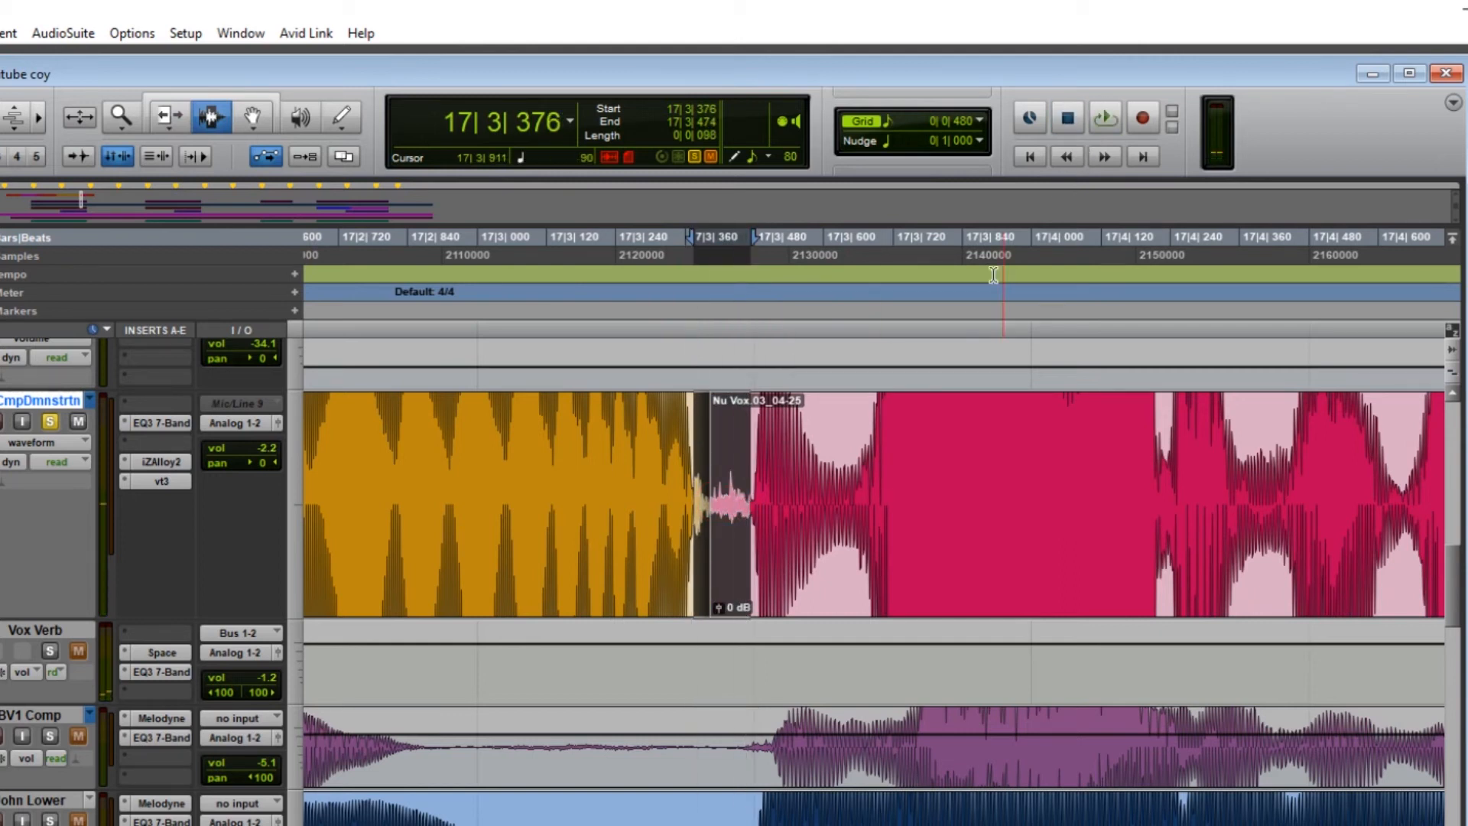
left_click_drag(664, 486, 691, 485)
key("space")
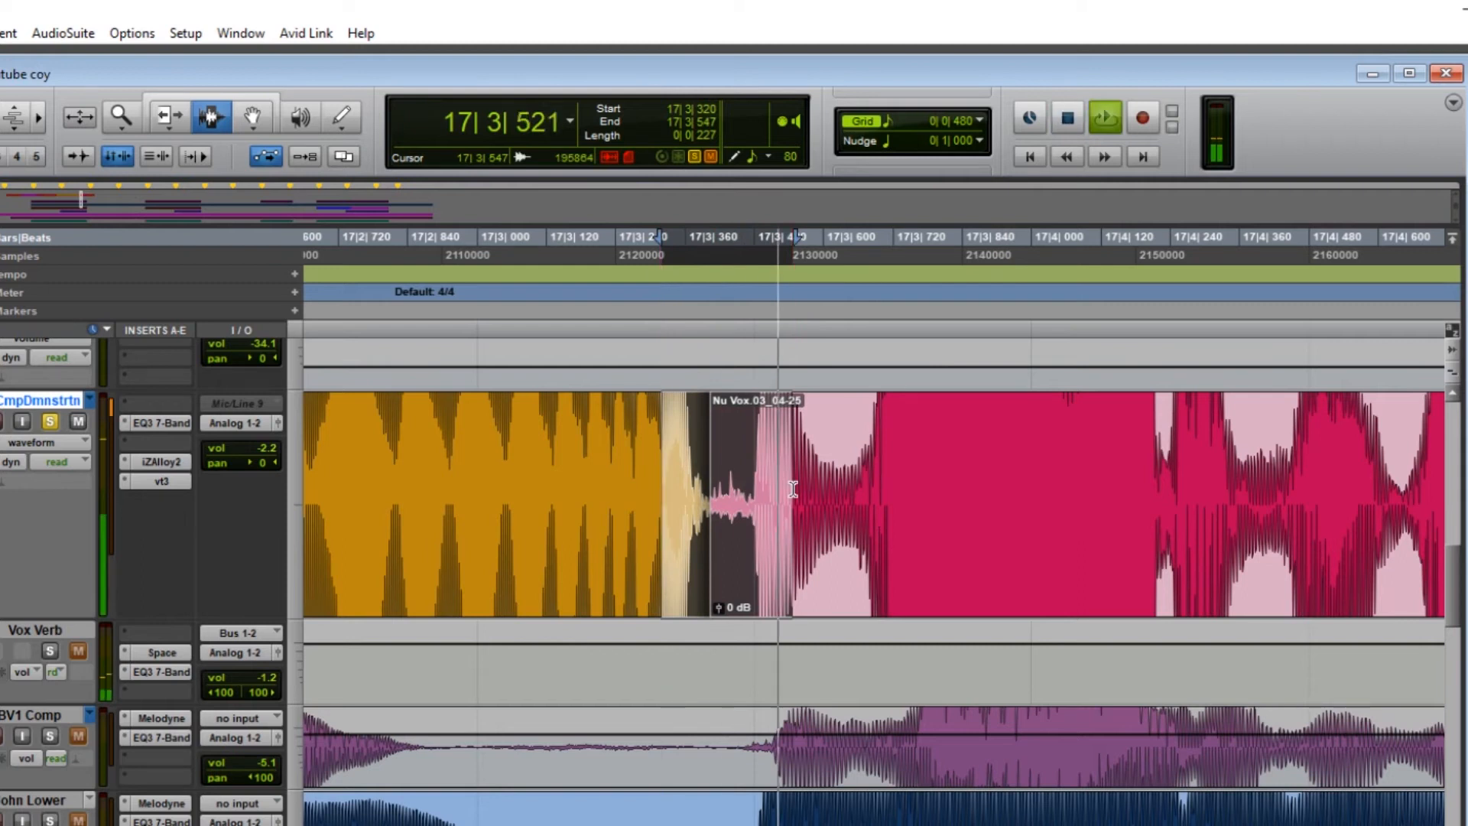
Play the comp through the bar 17 edit from several earlier points in the Nu Vox.05 clip, lastly from 17|2|927
left_click(502, 482)
key("space")
left_click(429, 478)
key("space")
left_click(422, 465)
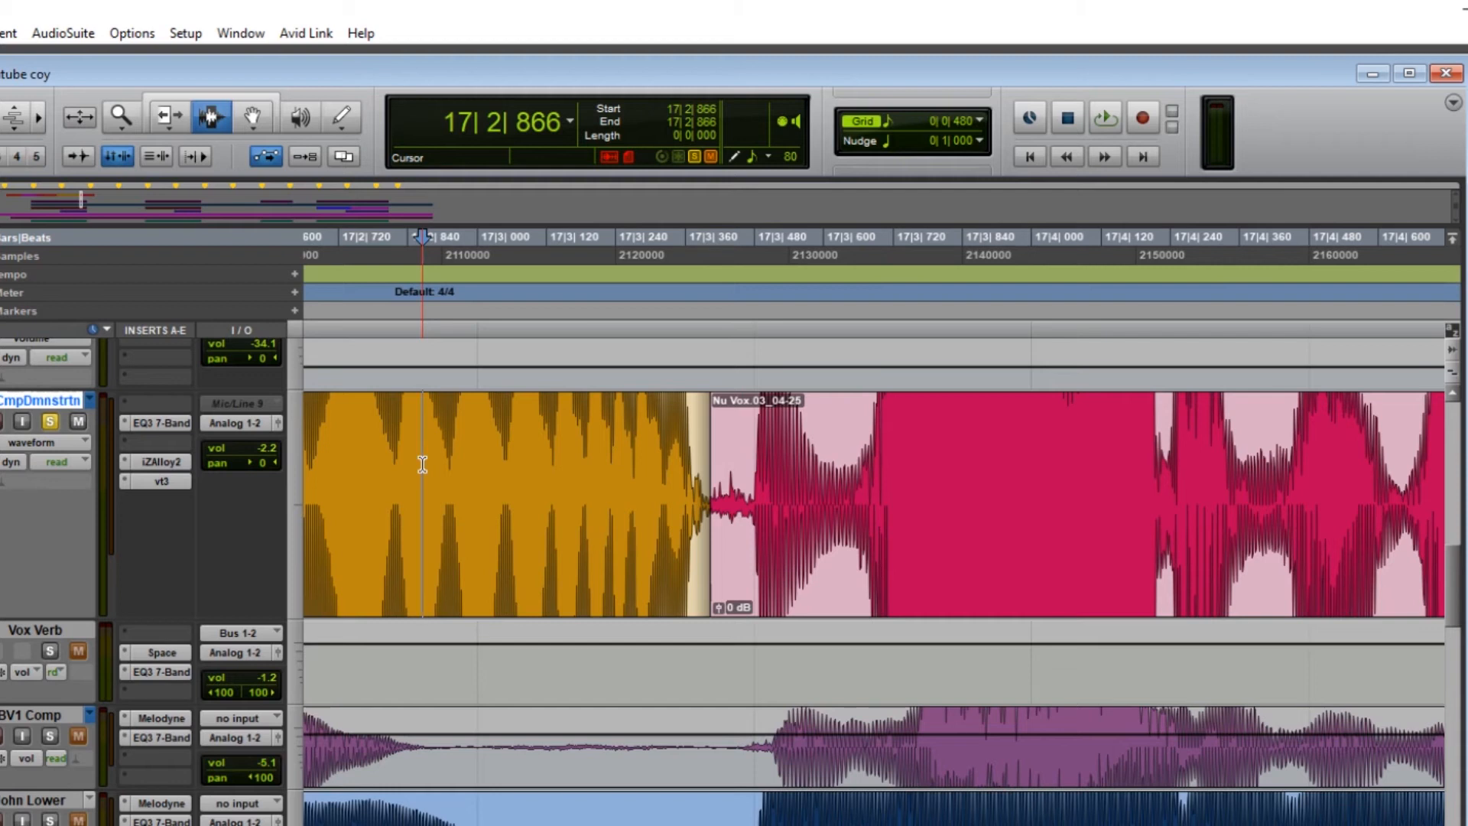
left_click(458, 463)
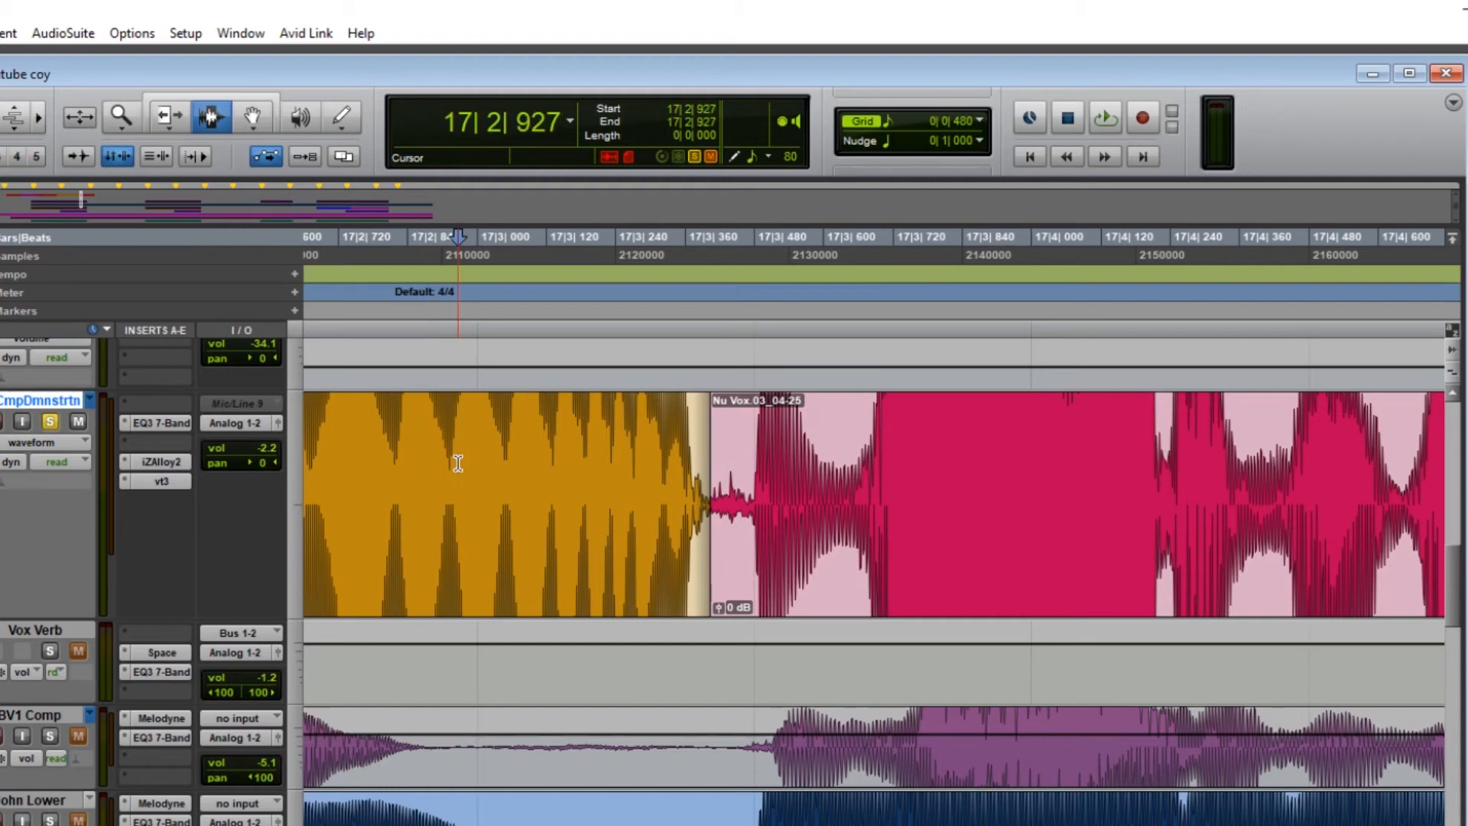
key("space")
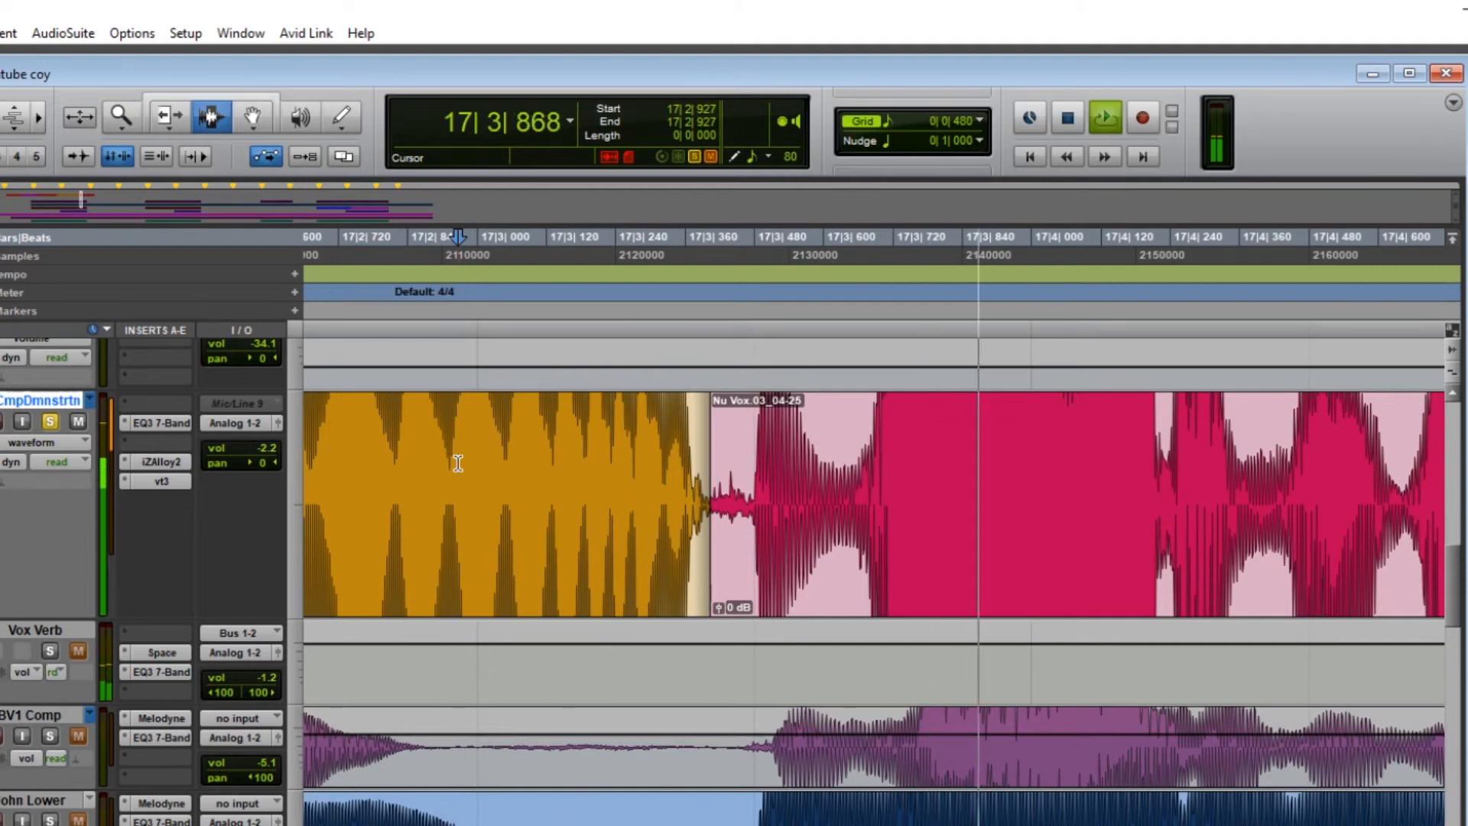
key("space")
scroll(1349, 666, "right", 3)
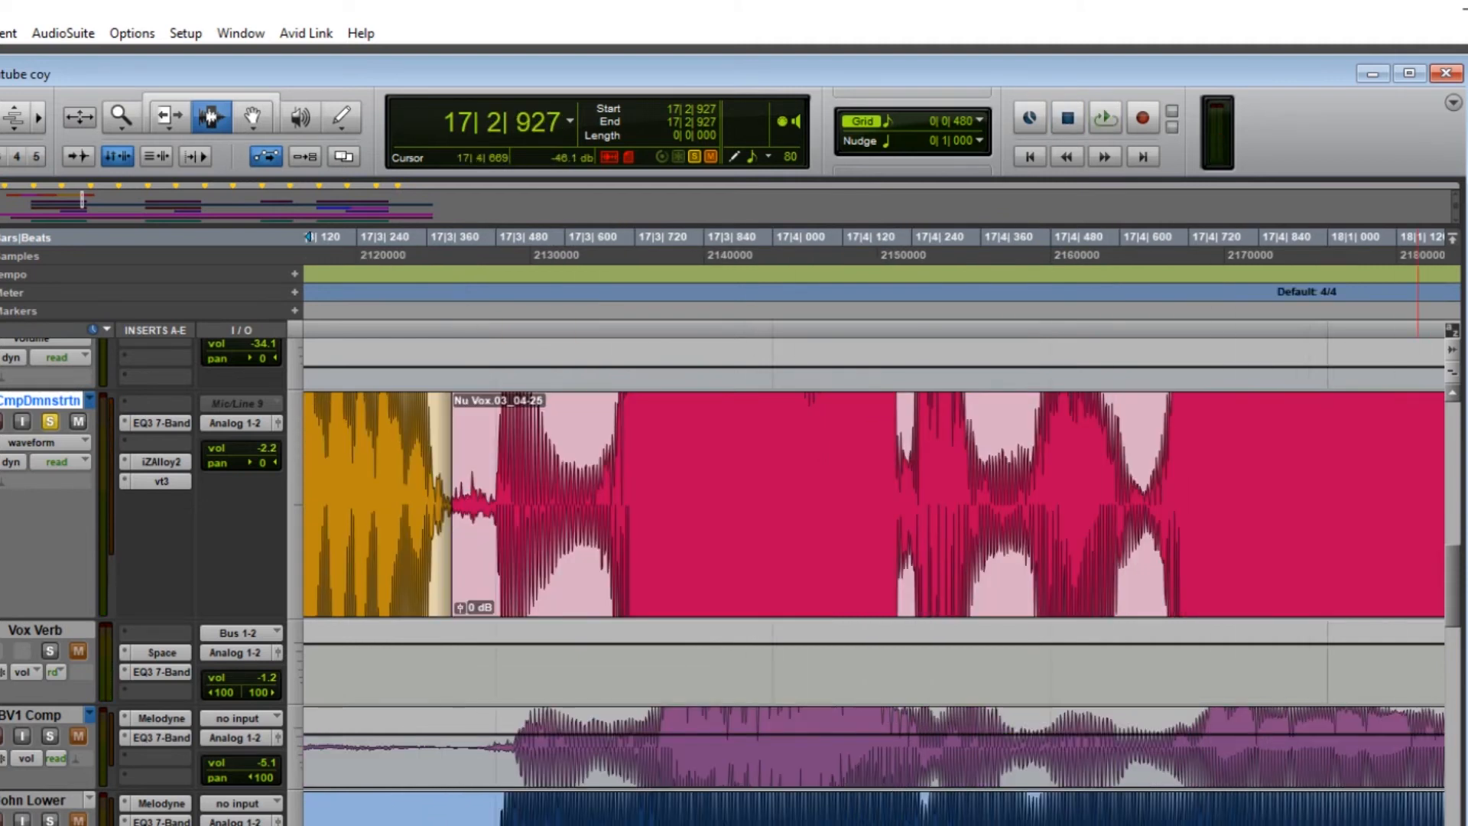
Delete the leftover Nu Vox.04_05-31 clip that follows the final Nu Vox.03 phrase in bar 18
scroll(874, 526, "right", 9)
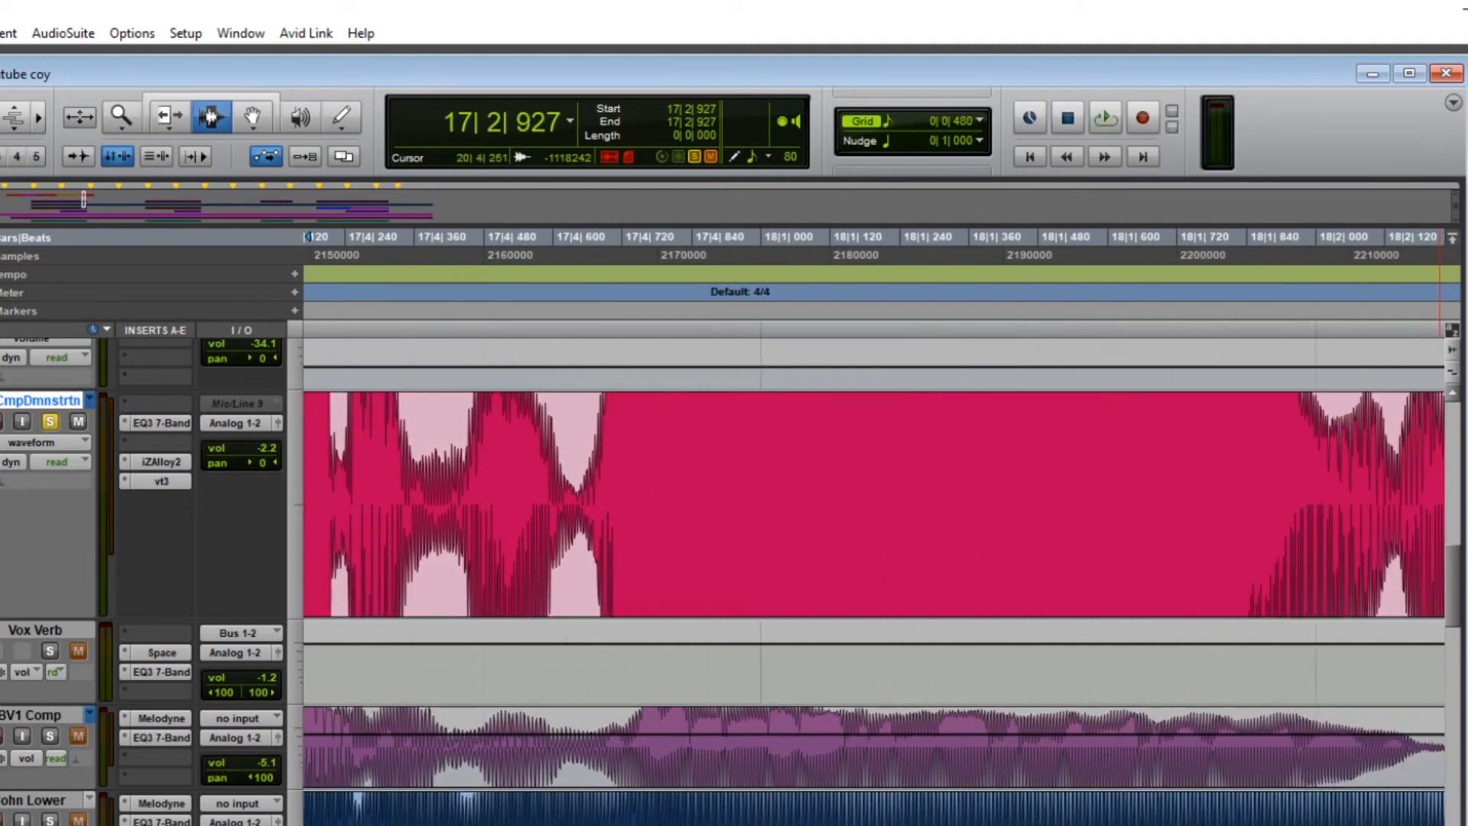
scroll(710, 236, "right", 10)
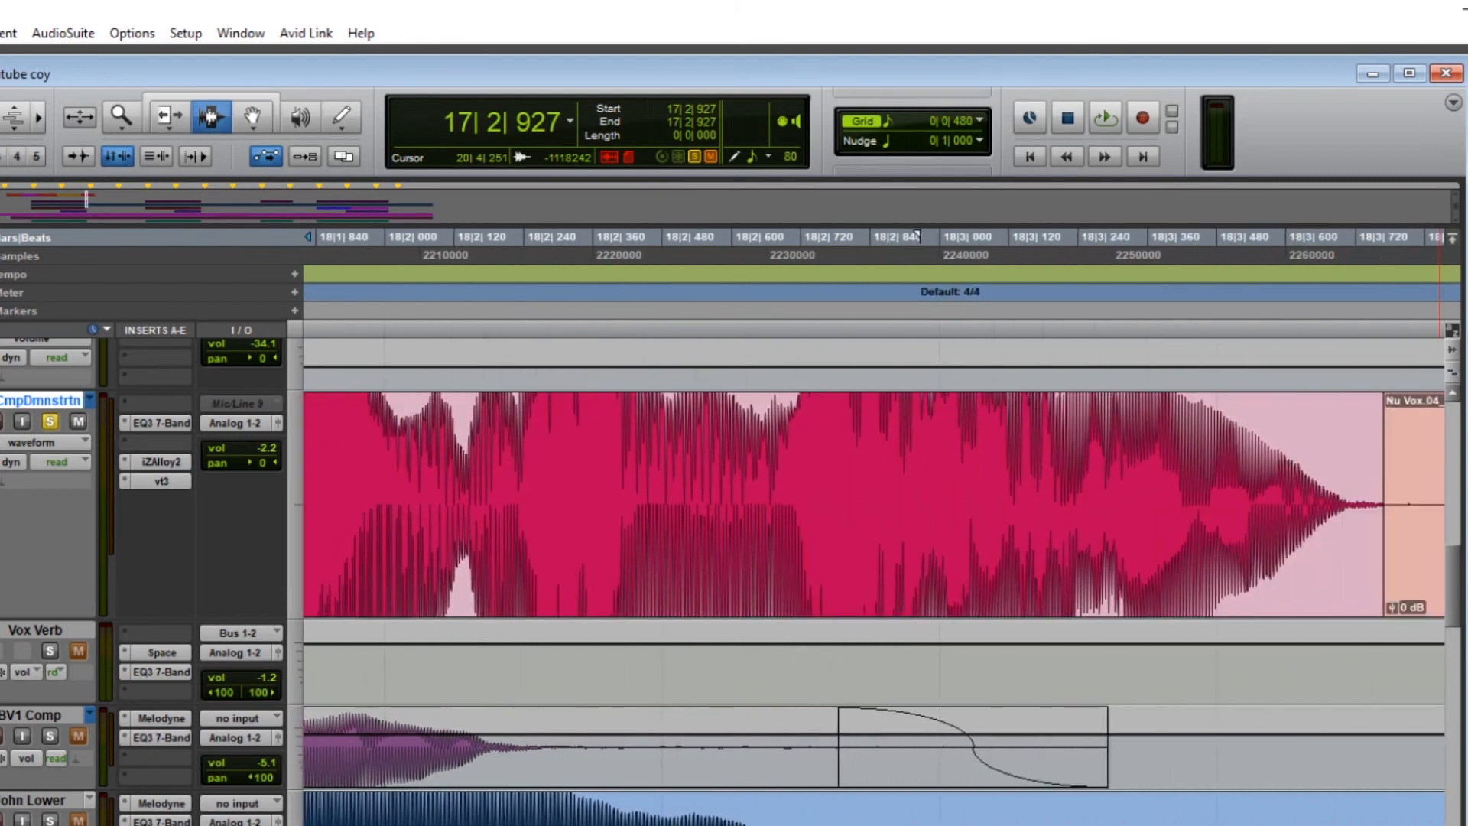
scroll(717, 378, "right", 4)
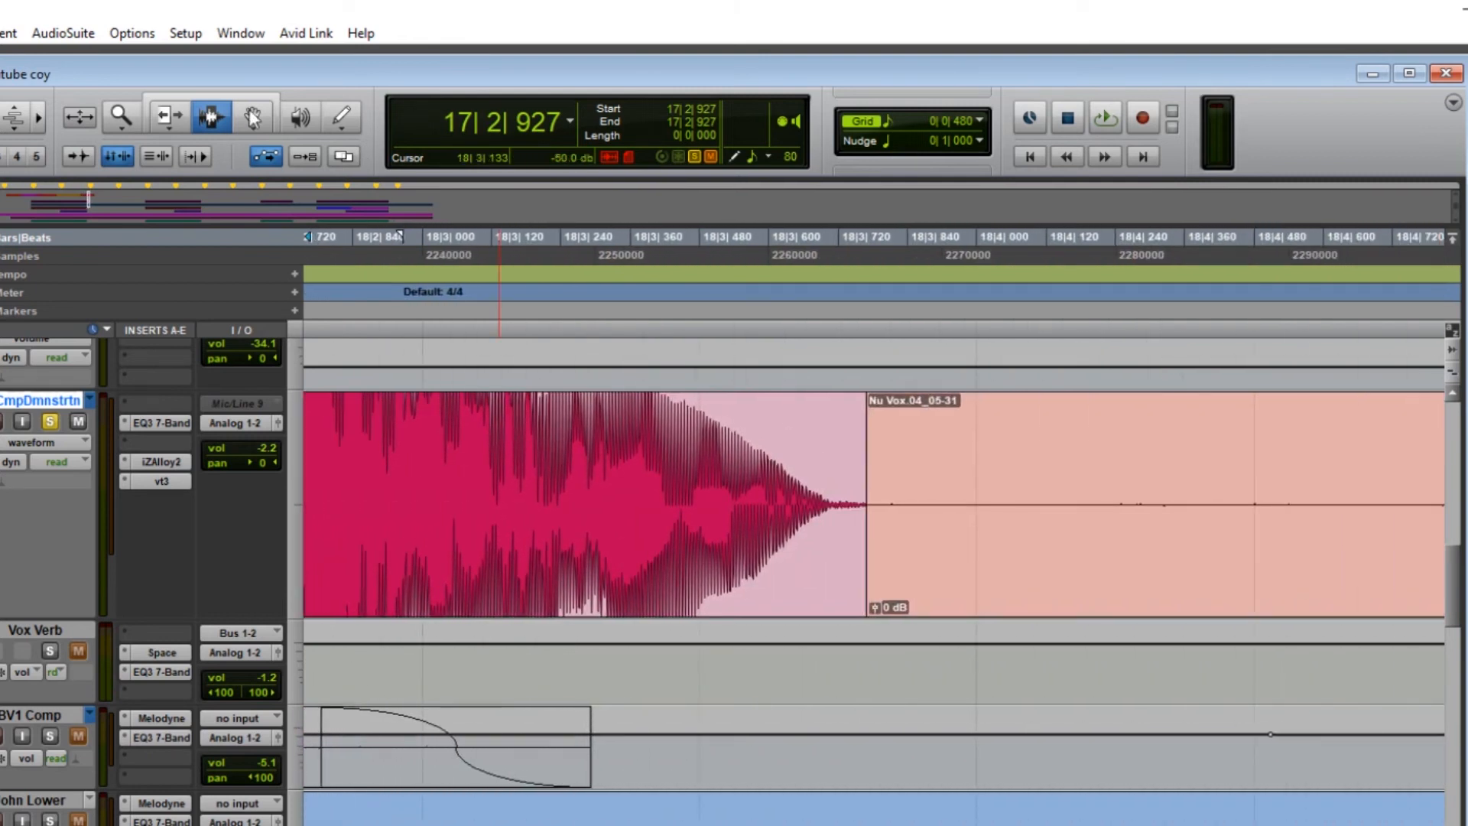
key("F8")
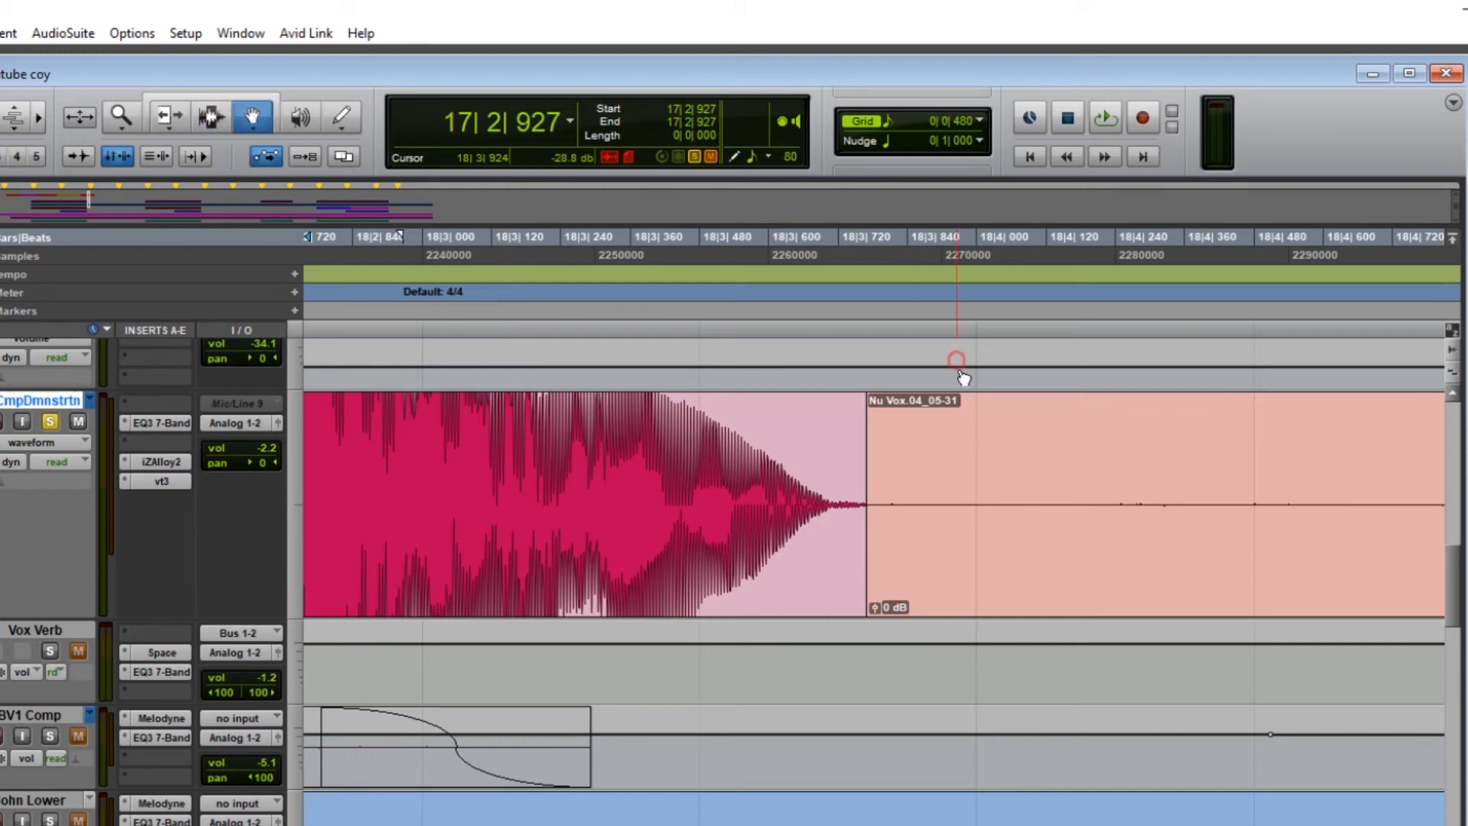
left_click(1045, 485)
key("Delete")
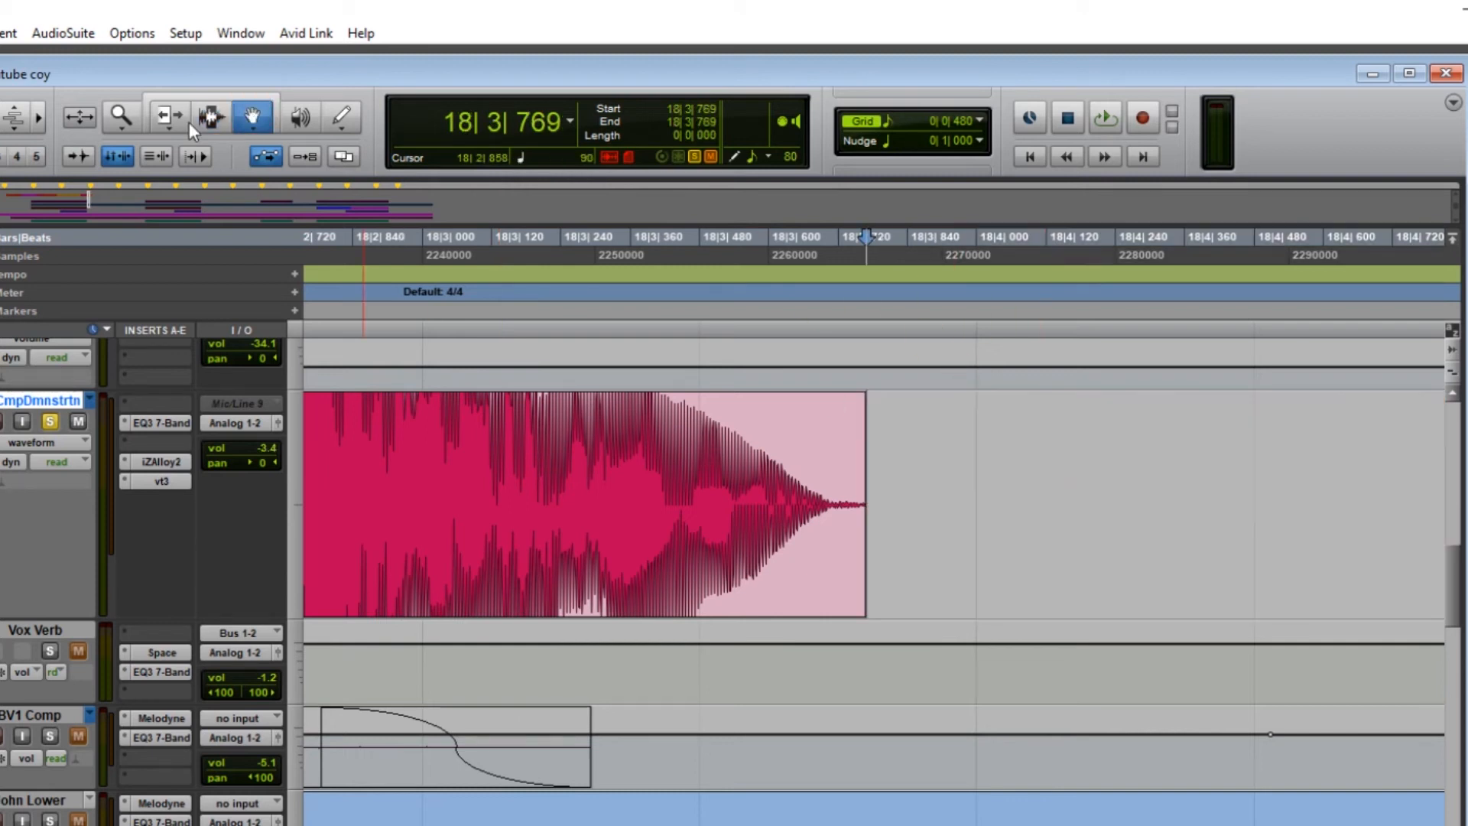
Extend the end of the final Nu Vox.03 clip to 18|4|167 and inspect its decaying tail from 18|3|711 to 18|3|929
key("F6")
left_click_drag(866, 437, 1086, 488)
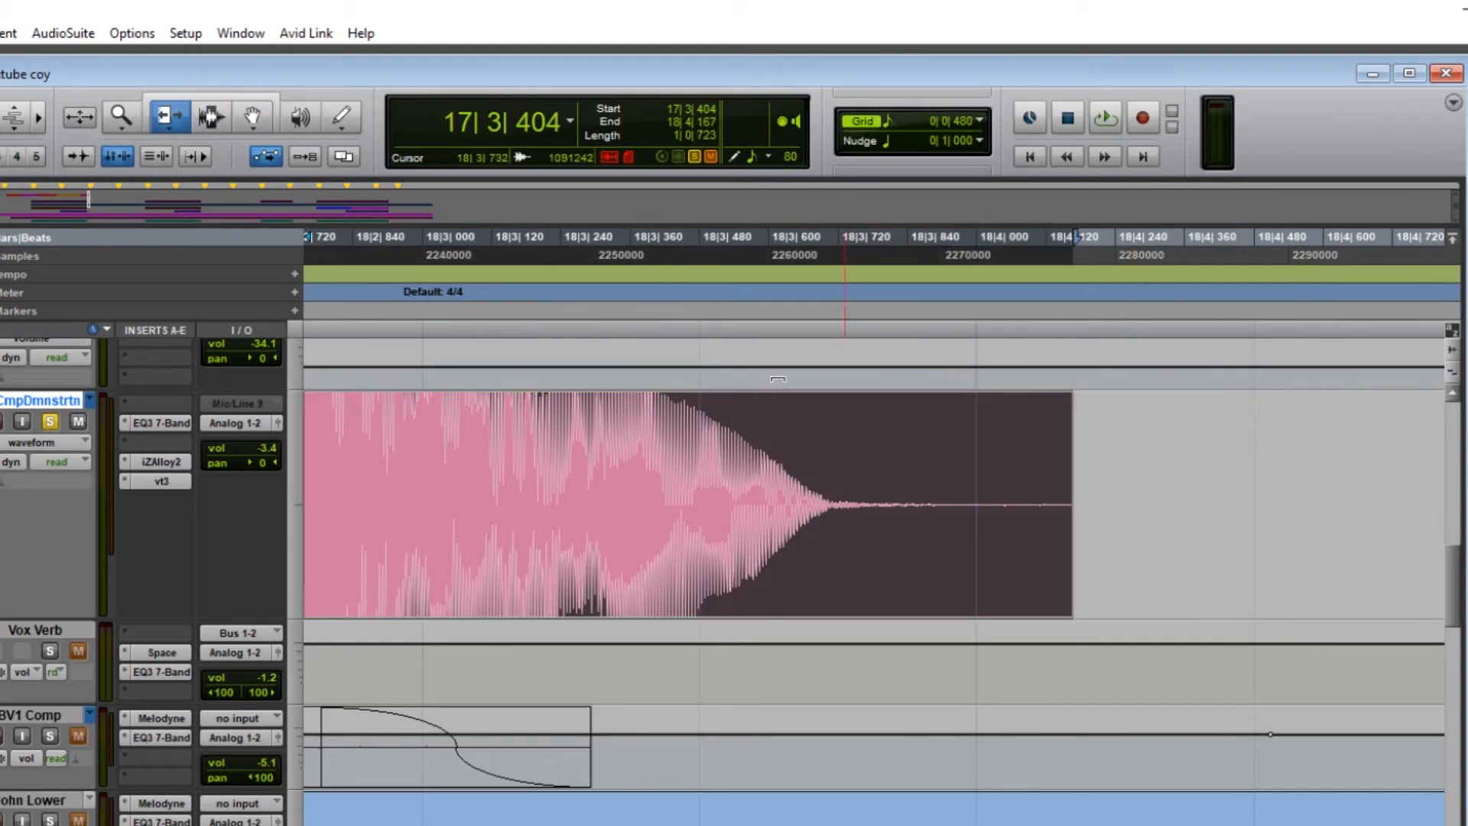
key("F7")
left_click(846, 486)
left_click_drag(833, 491, 958, 507)
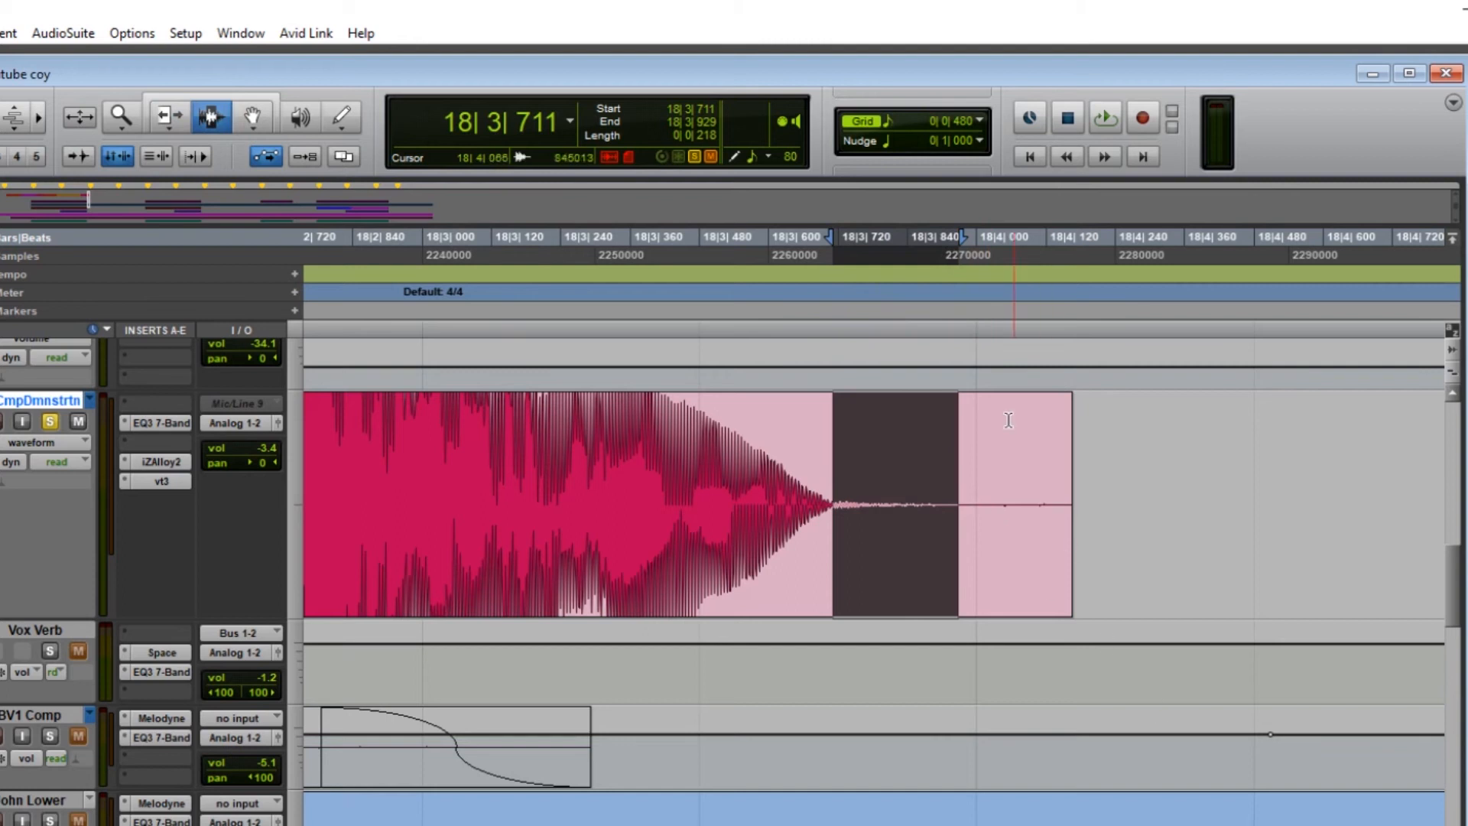
left_click(1003, 459)
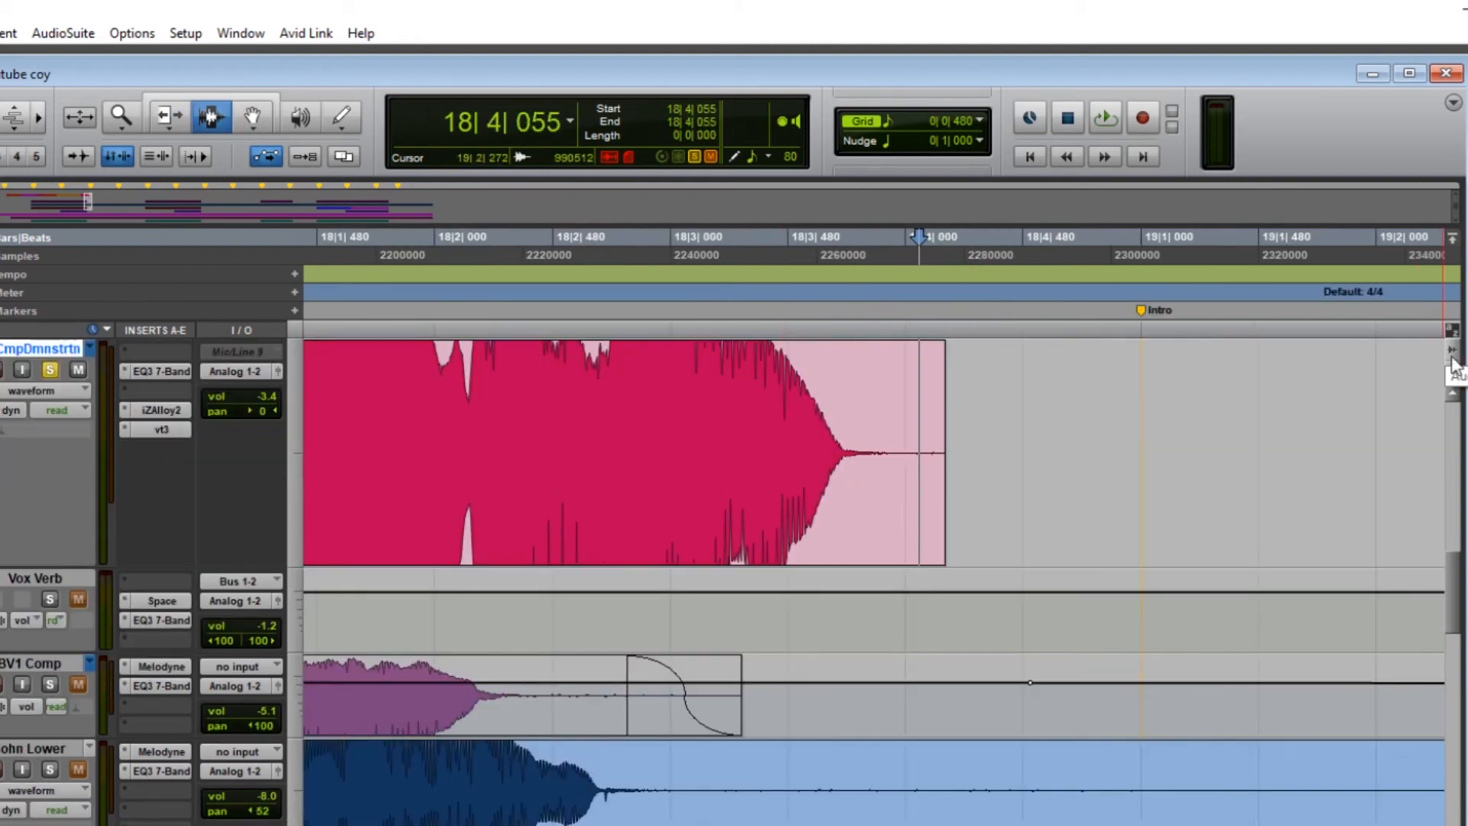
Reduce the waveform height and add a standard equal-power fade-out to the final clip, selecting from 18|3|924 past its end to 18|4|460
left_click(1453, 369)
left_click(1453, 369)
left_click_drag(898, 451, 1011, 451)
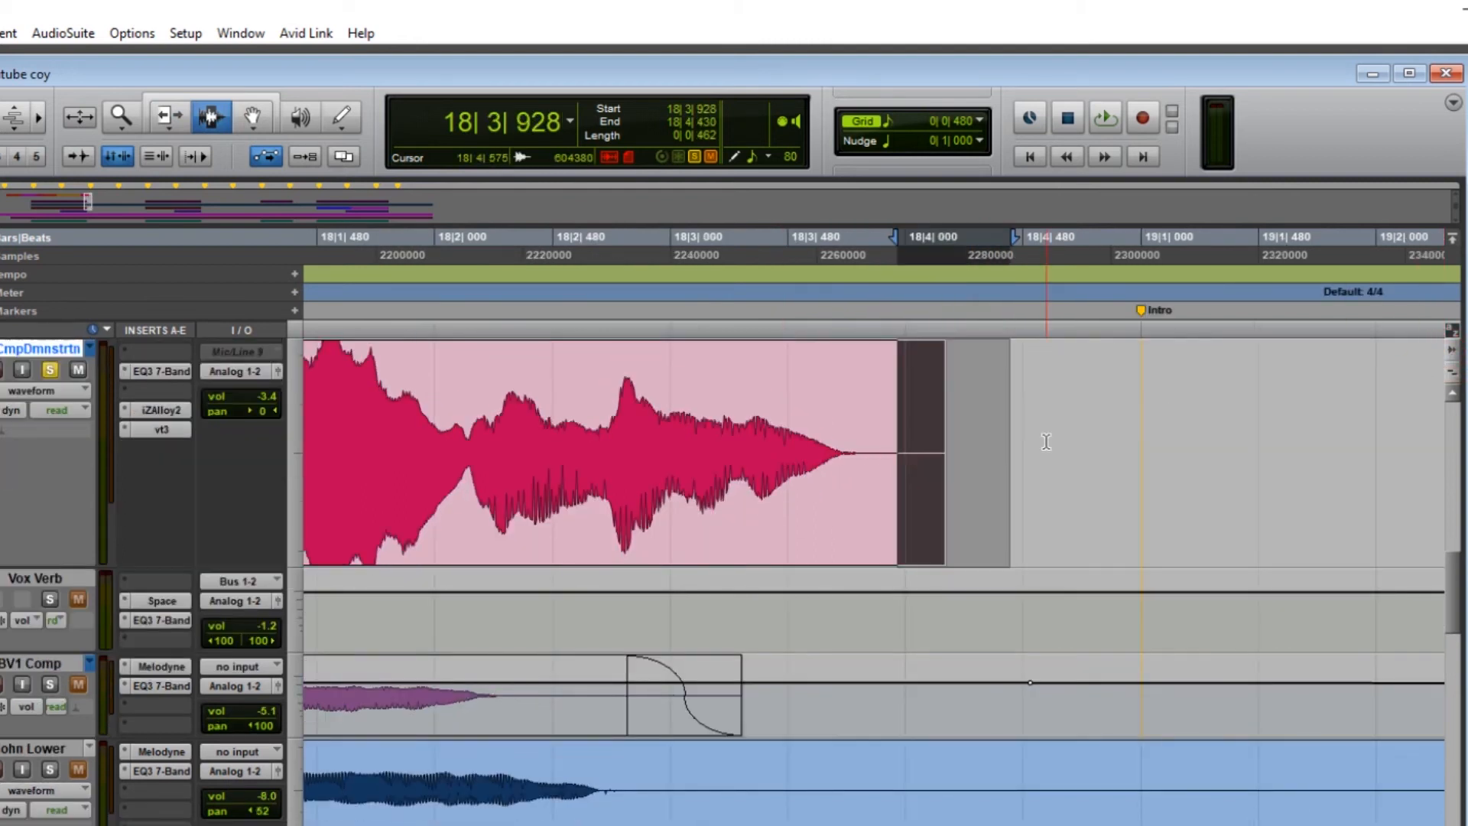
left_click(1046, 441)
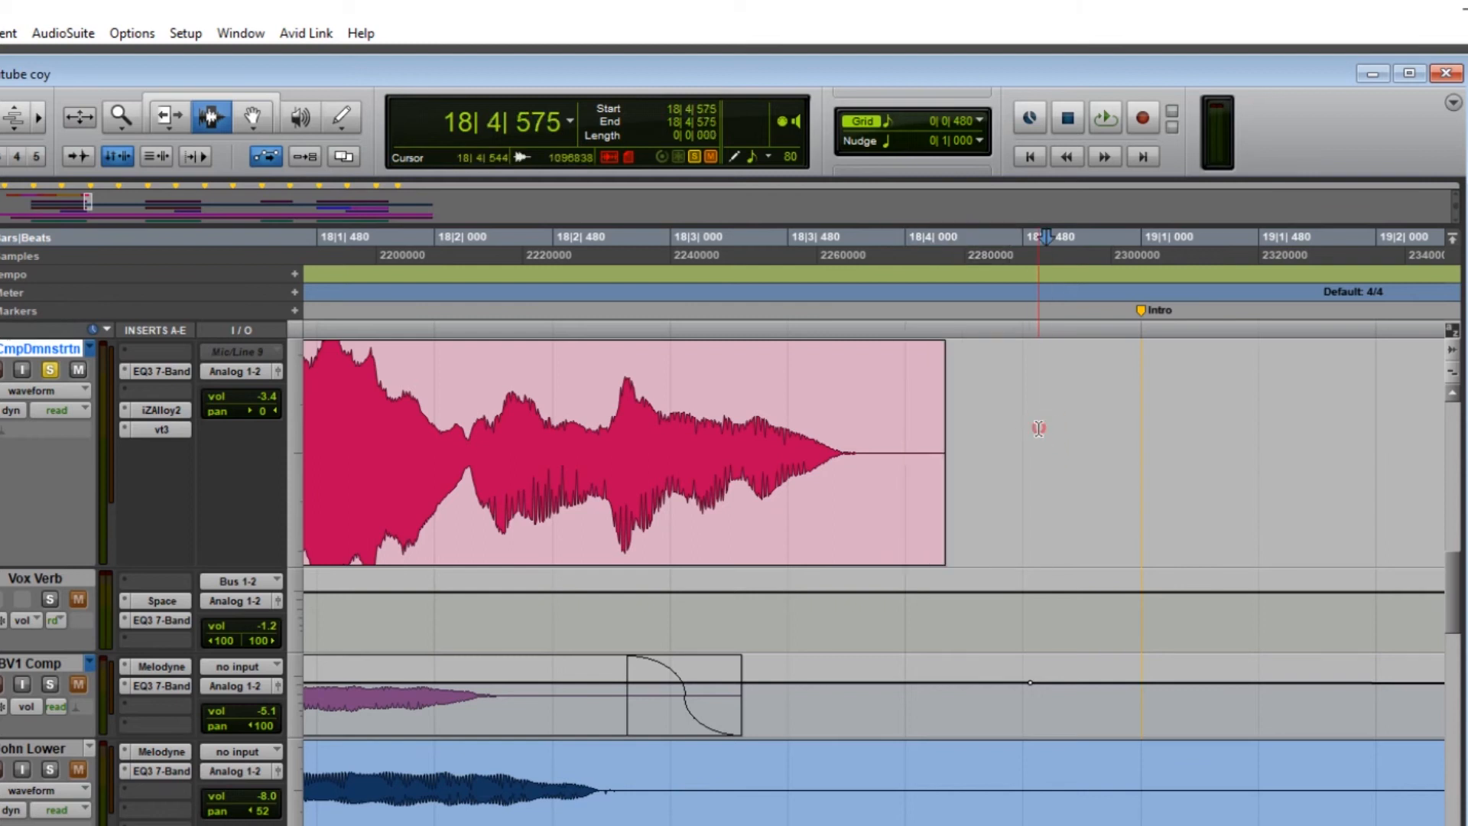
left_click_drag(1017, 421, 898, 452)
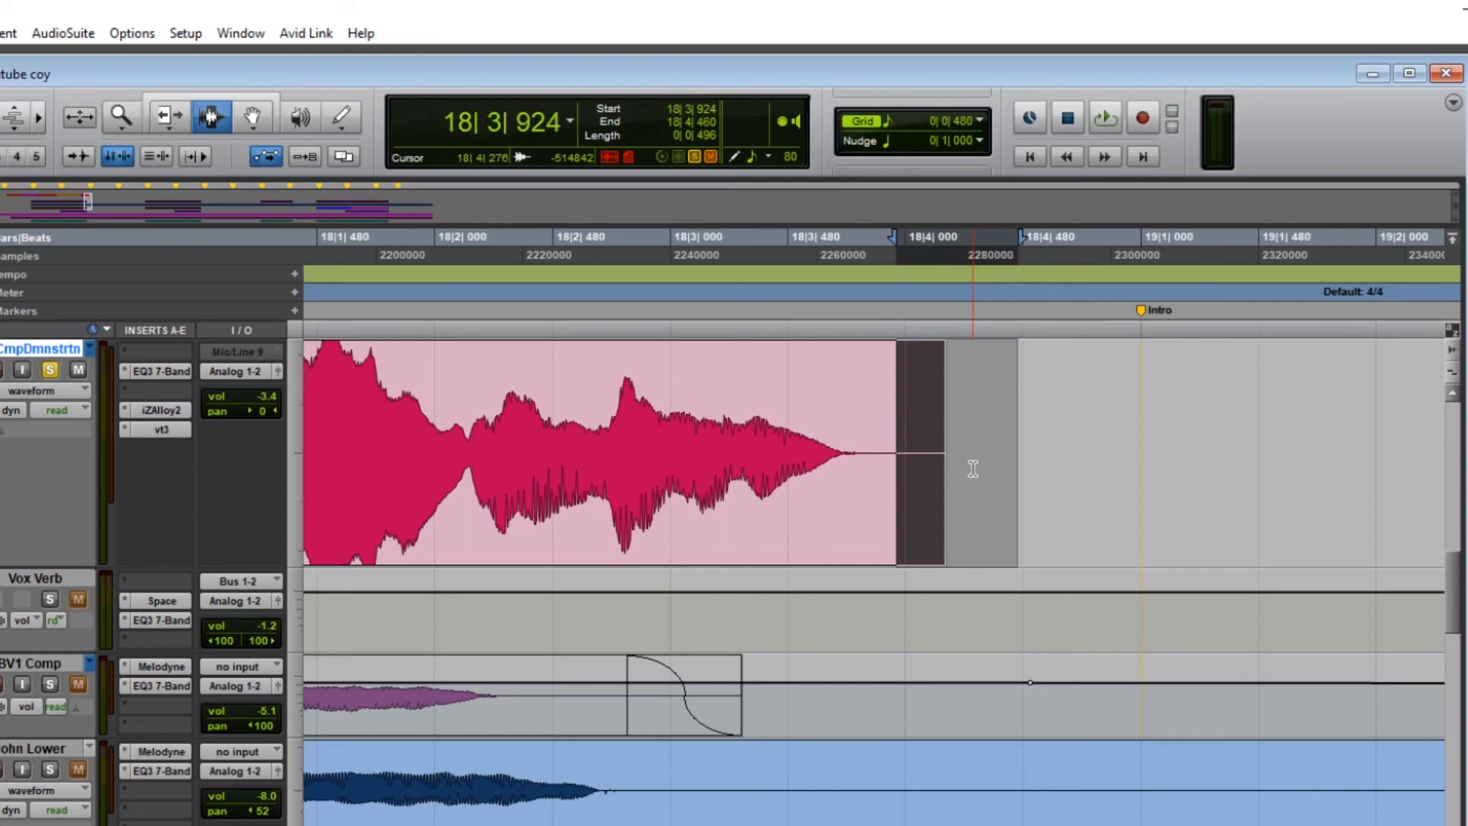
key("ctrl+f")
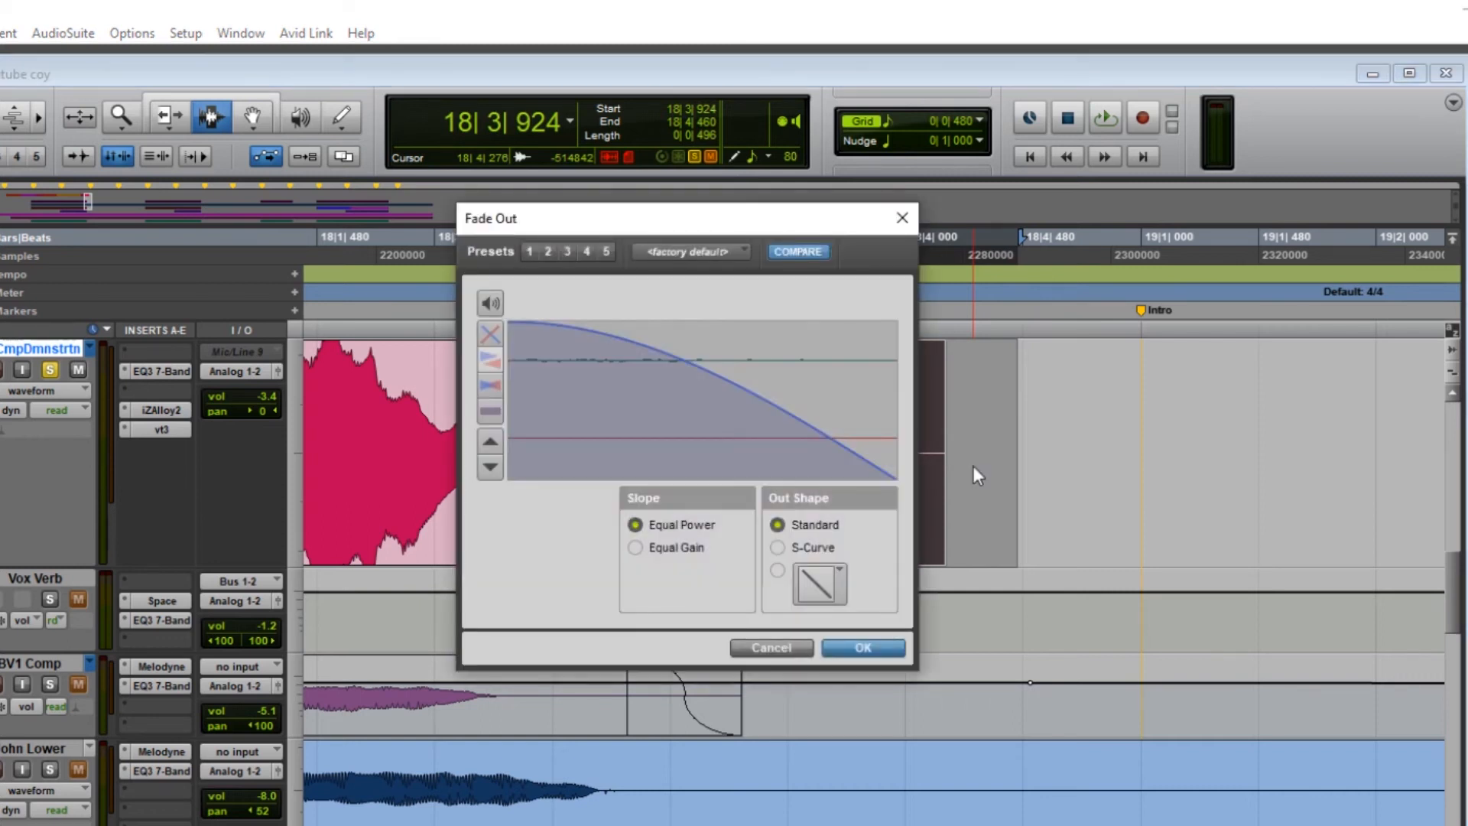
left_click(860, 648)
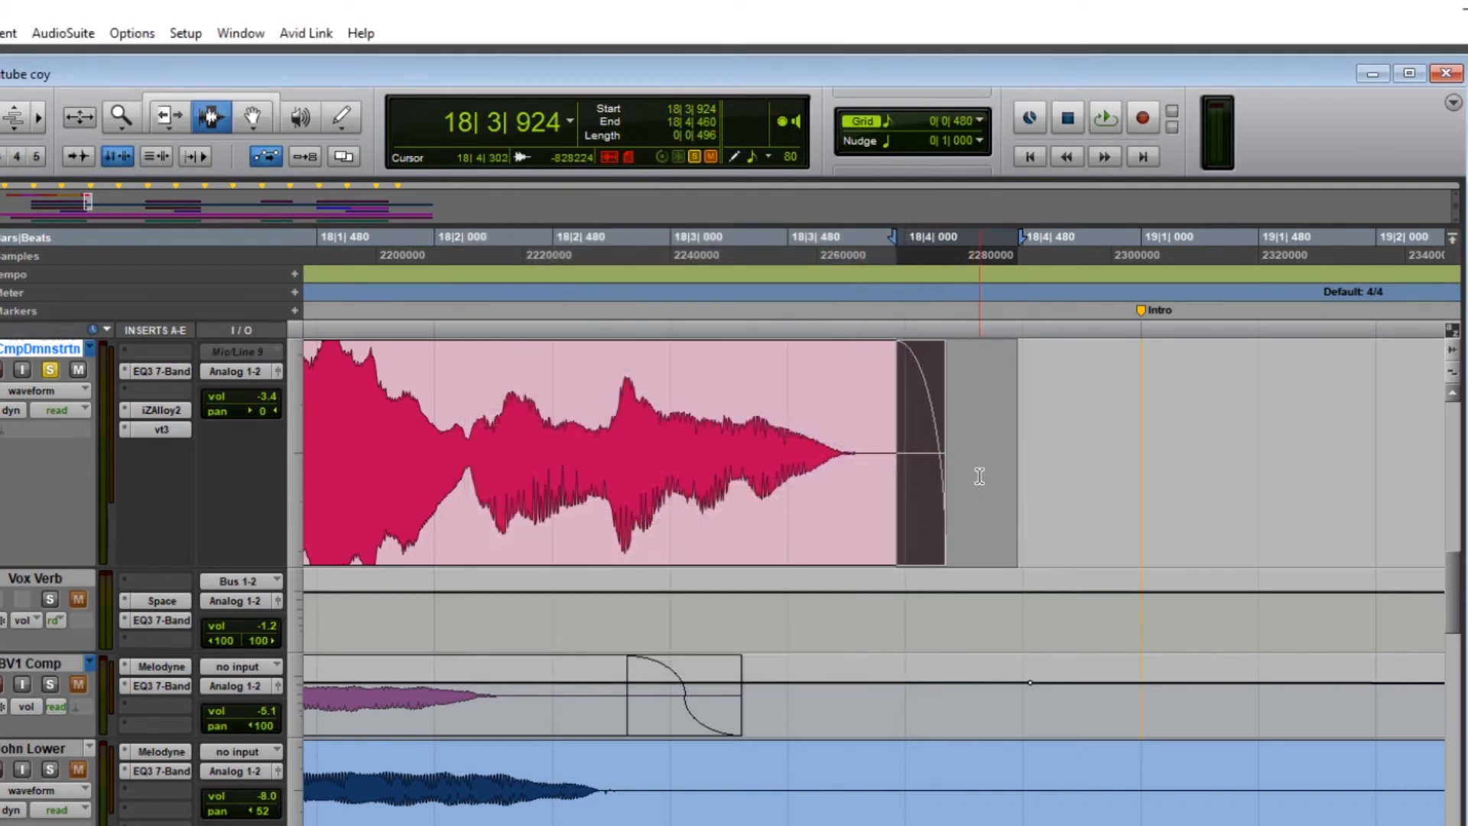
left_click(980, 476)
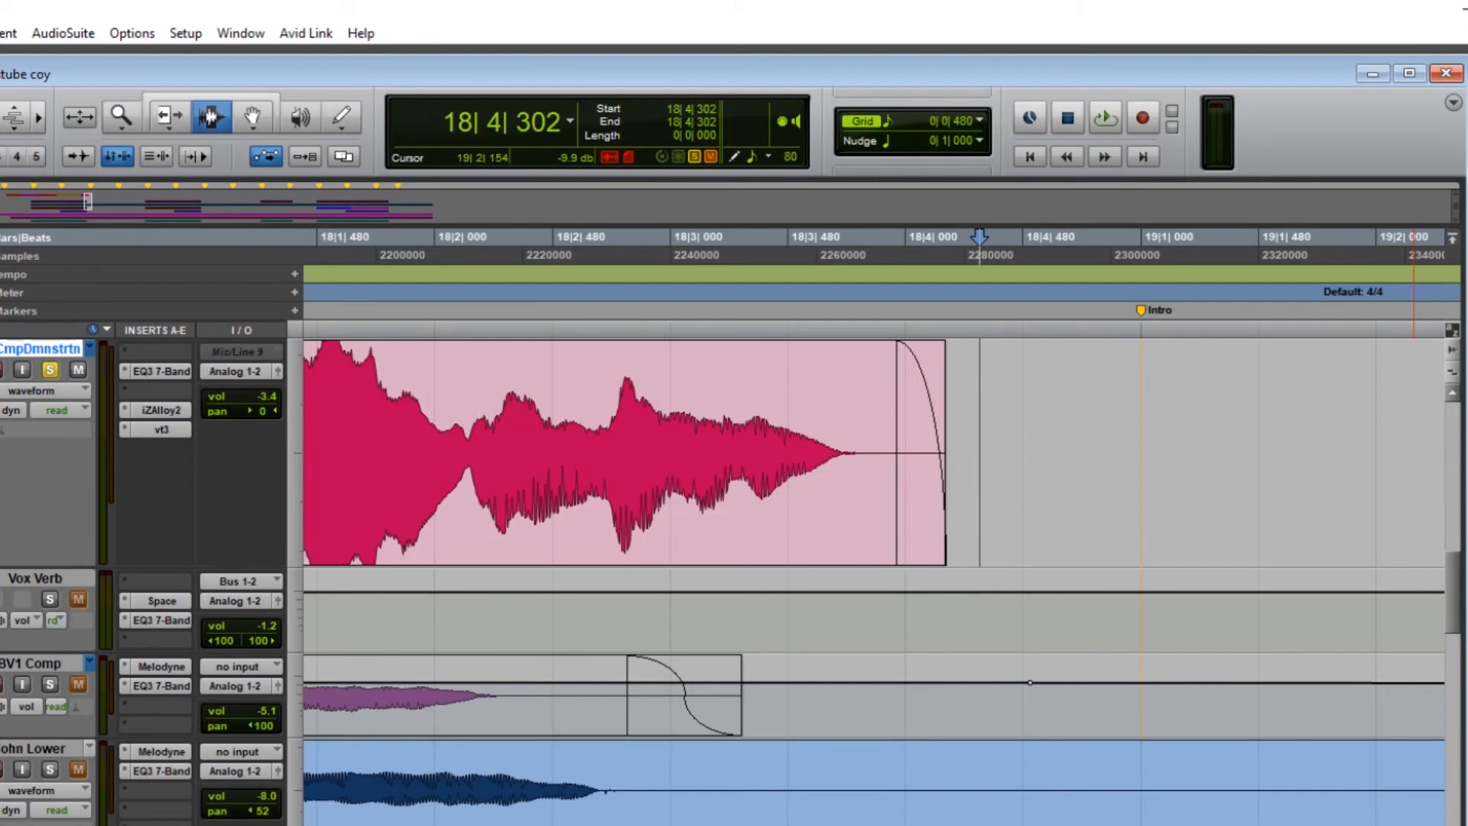
Examine the whole comp from Verse 1 to the Intro marker, including the fade-in at the start of the first clip
key("ctrl+[")
key("ctrl+[")
key("ctrl+[")
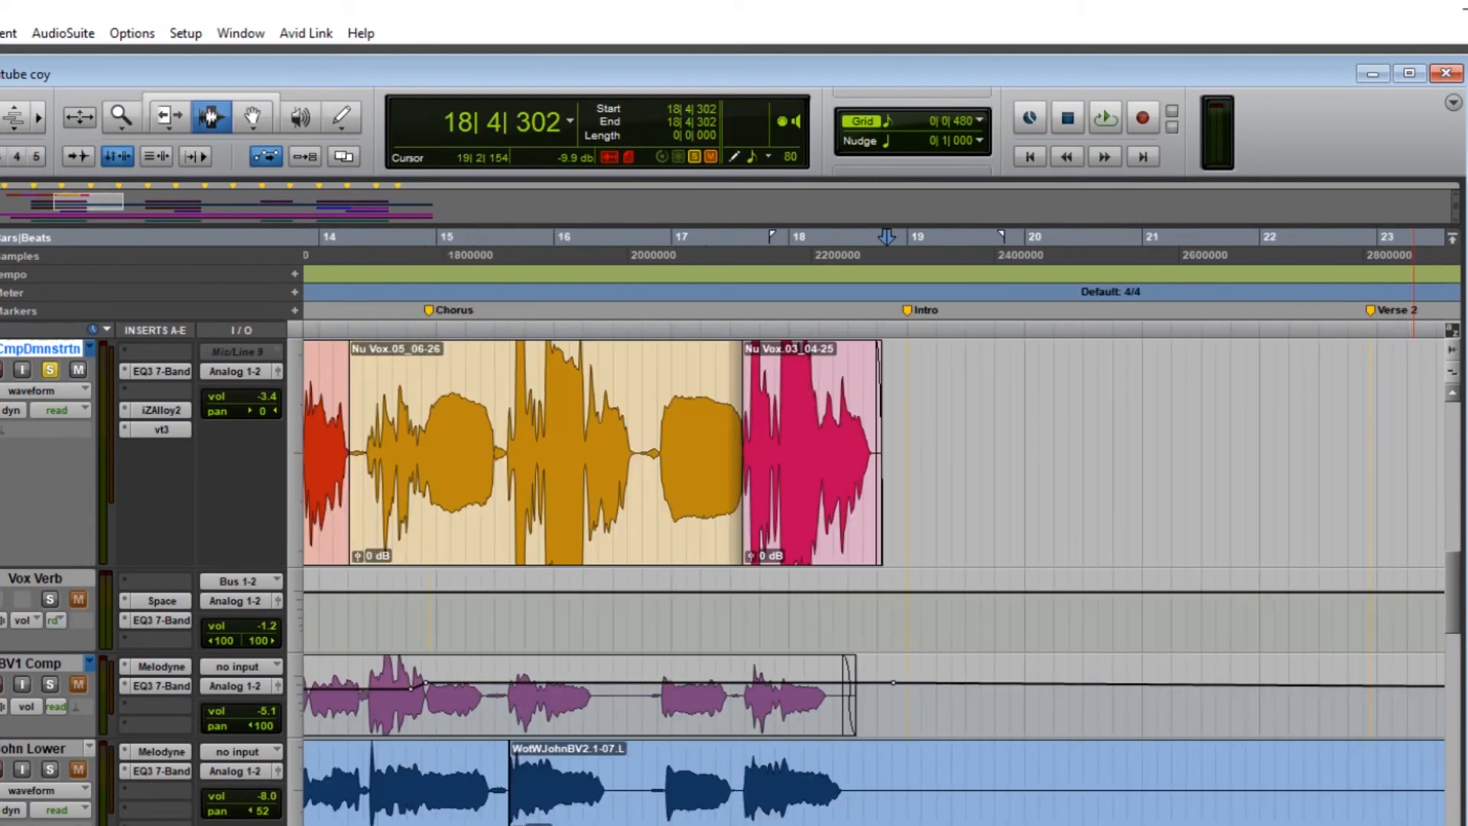
left_click(1452, 367)
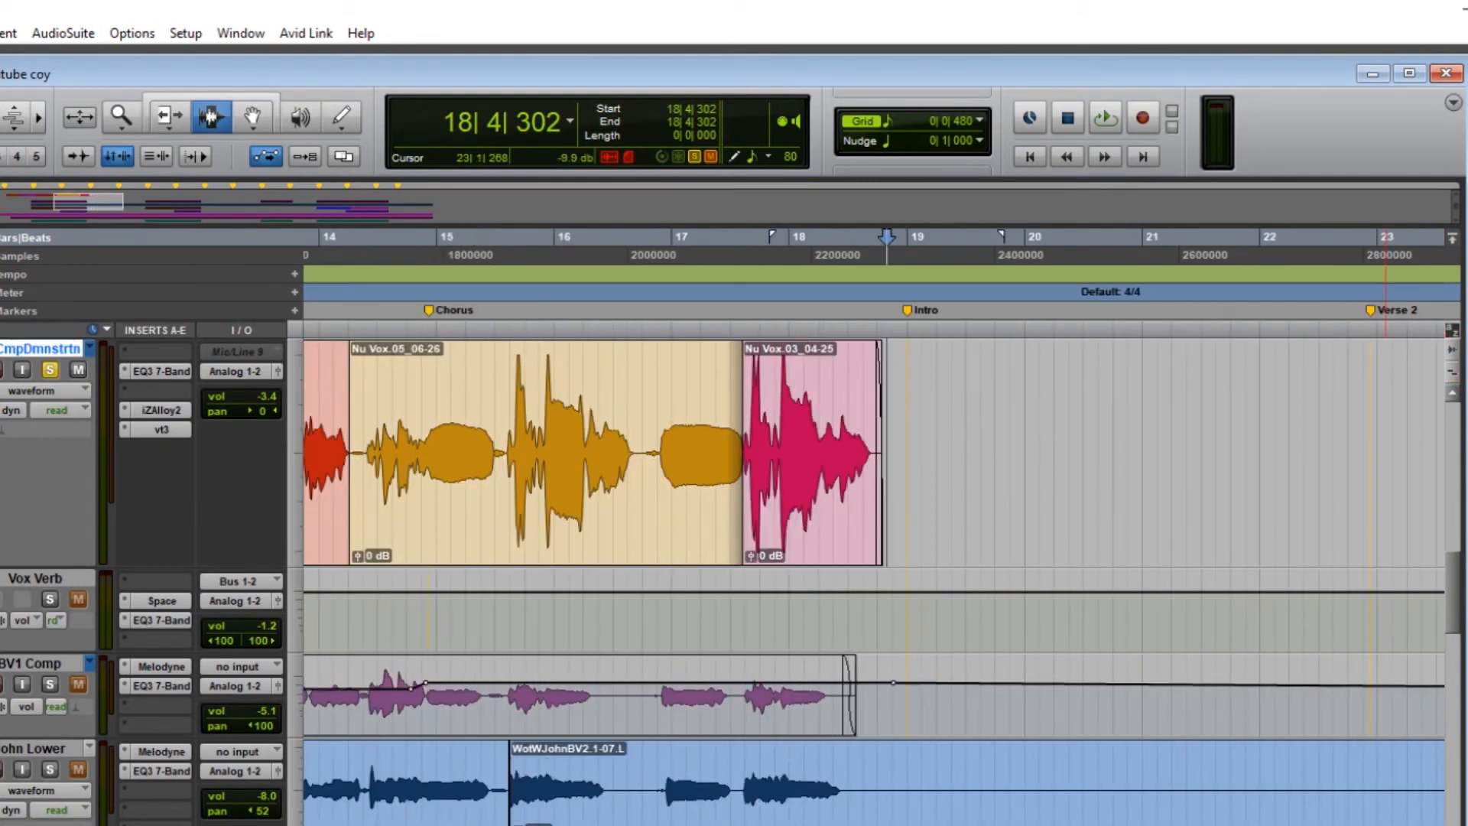
key("ctrl+[")
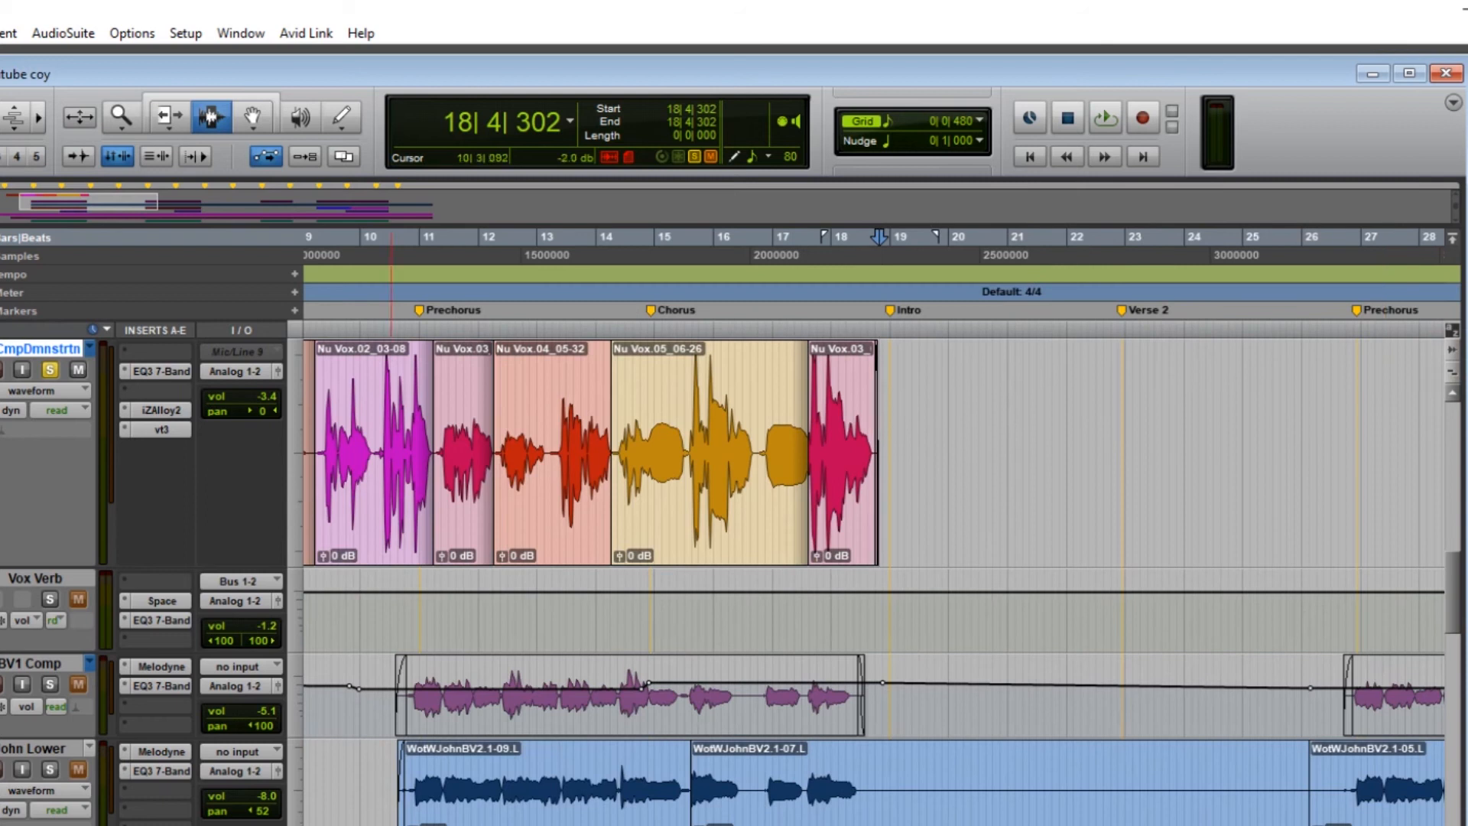
scroll(397, 459, "left", 10)
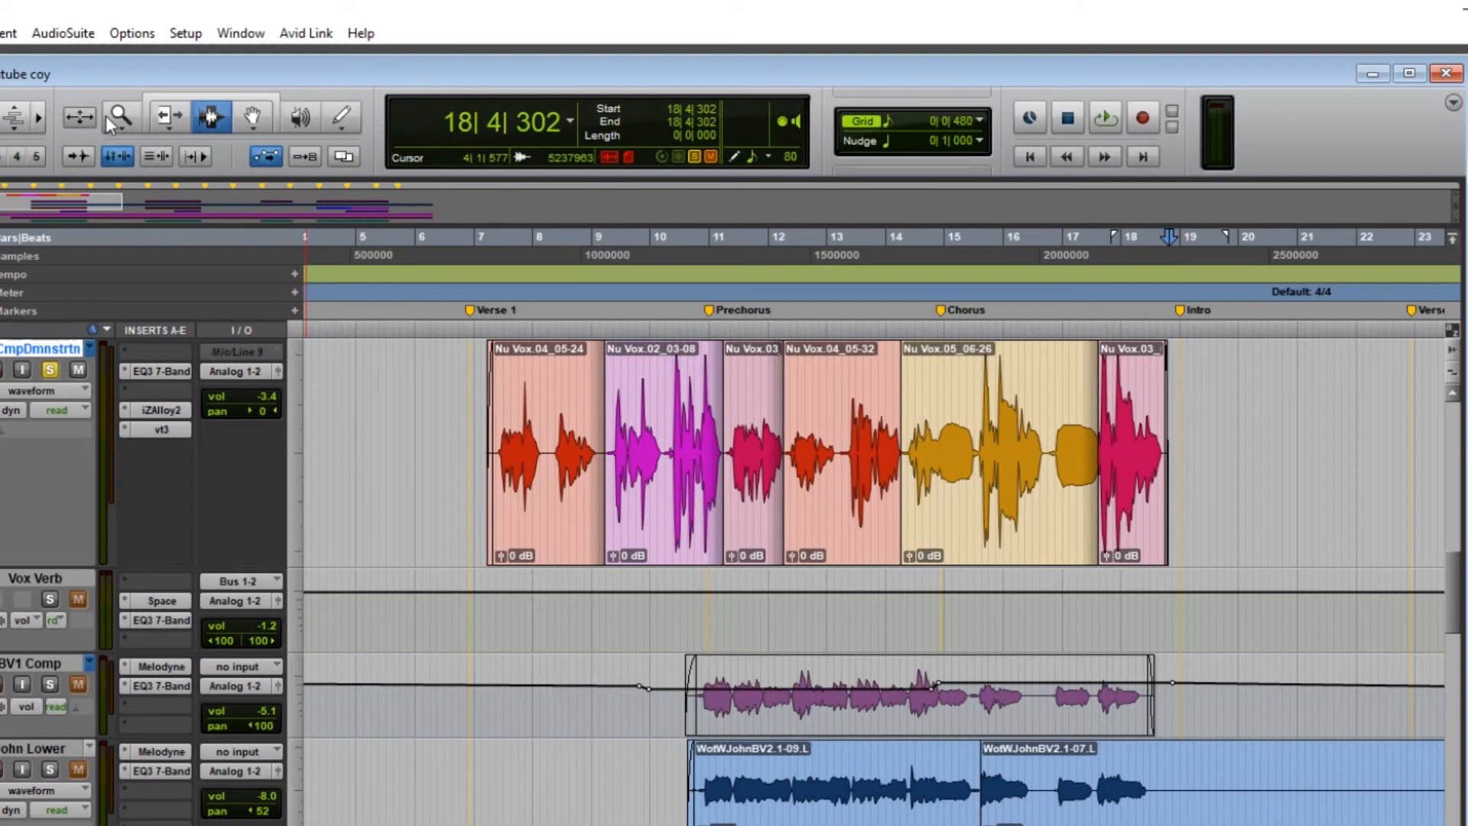
left_click(114, 119)
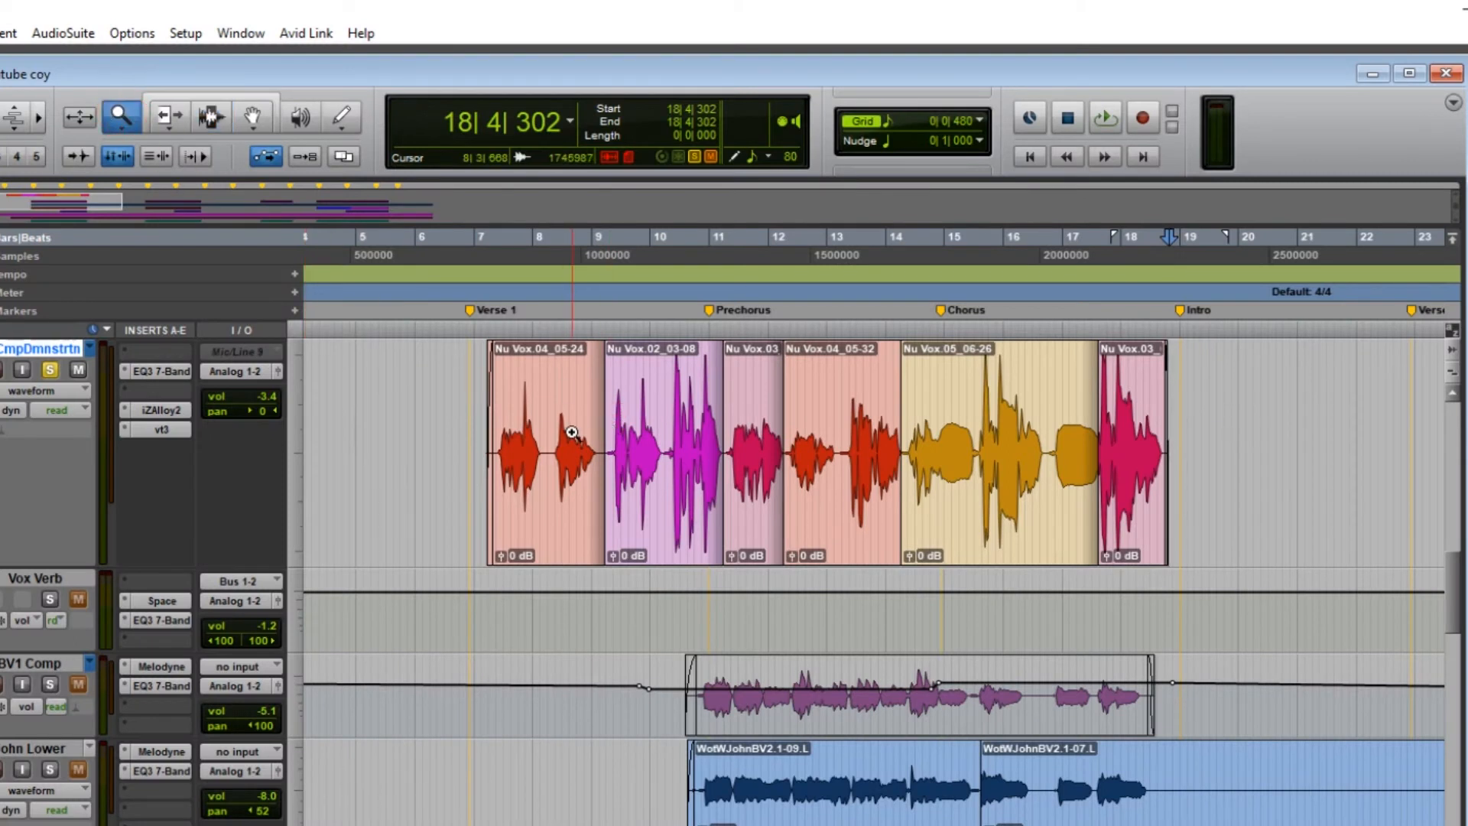
left_click_drag(477, 425, 577, 429)
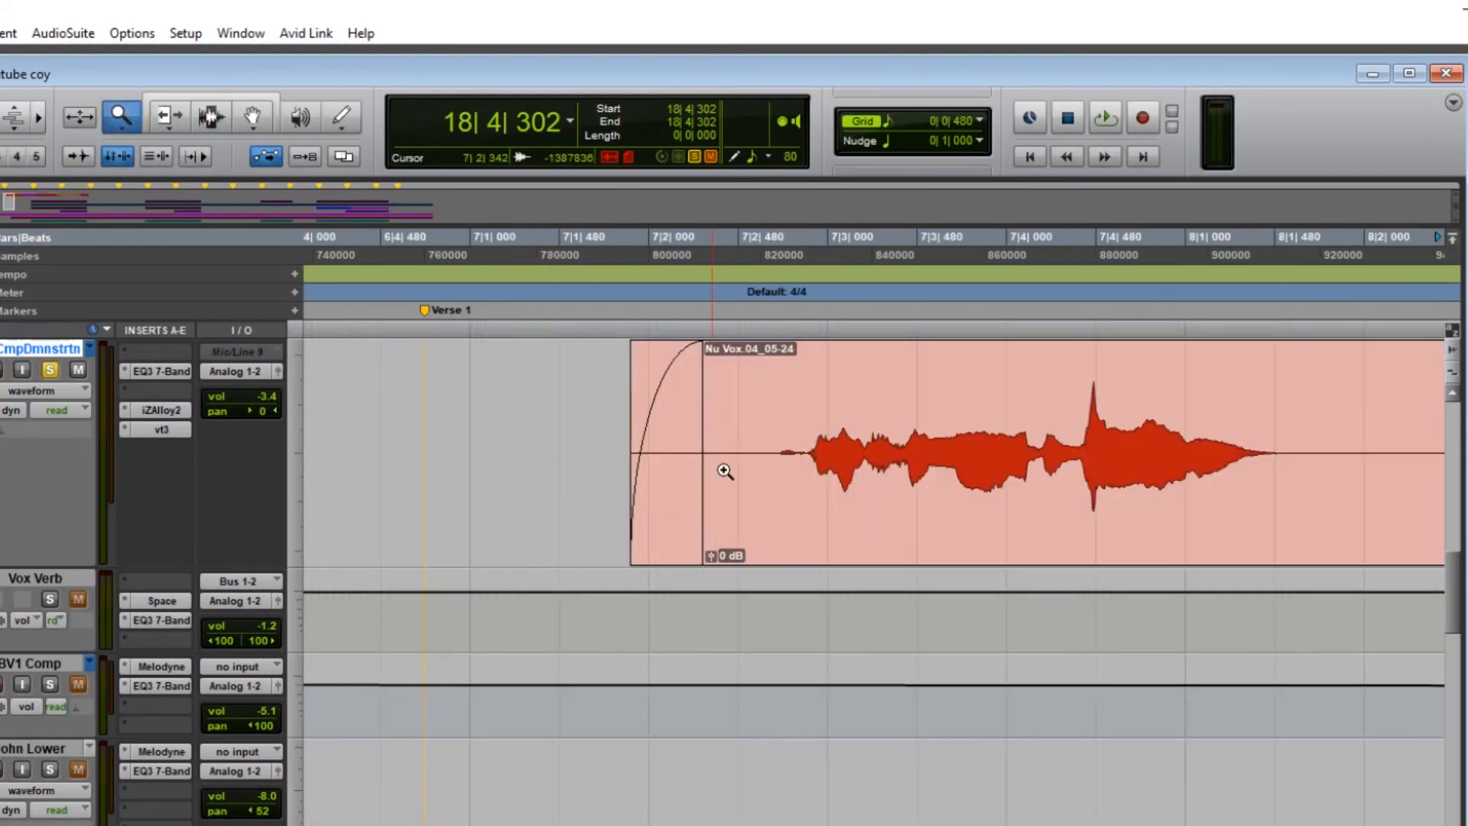
left_click(908, 471, "alt")
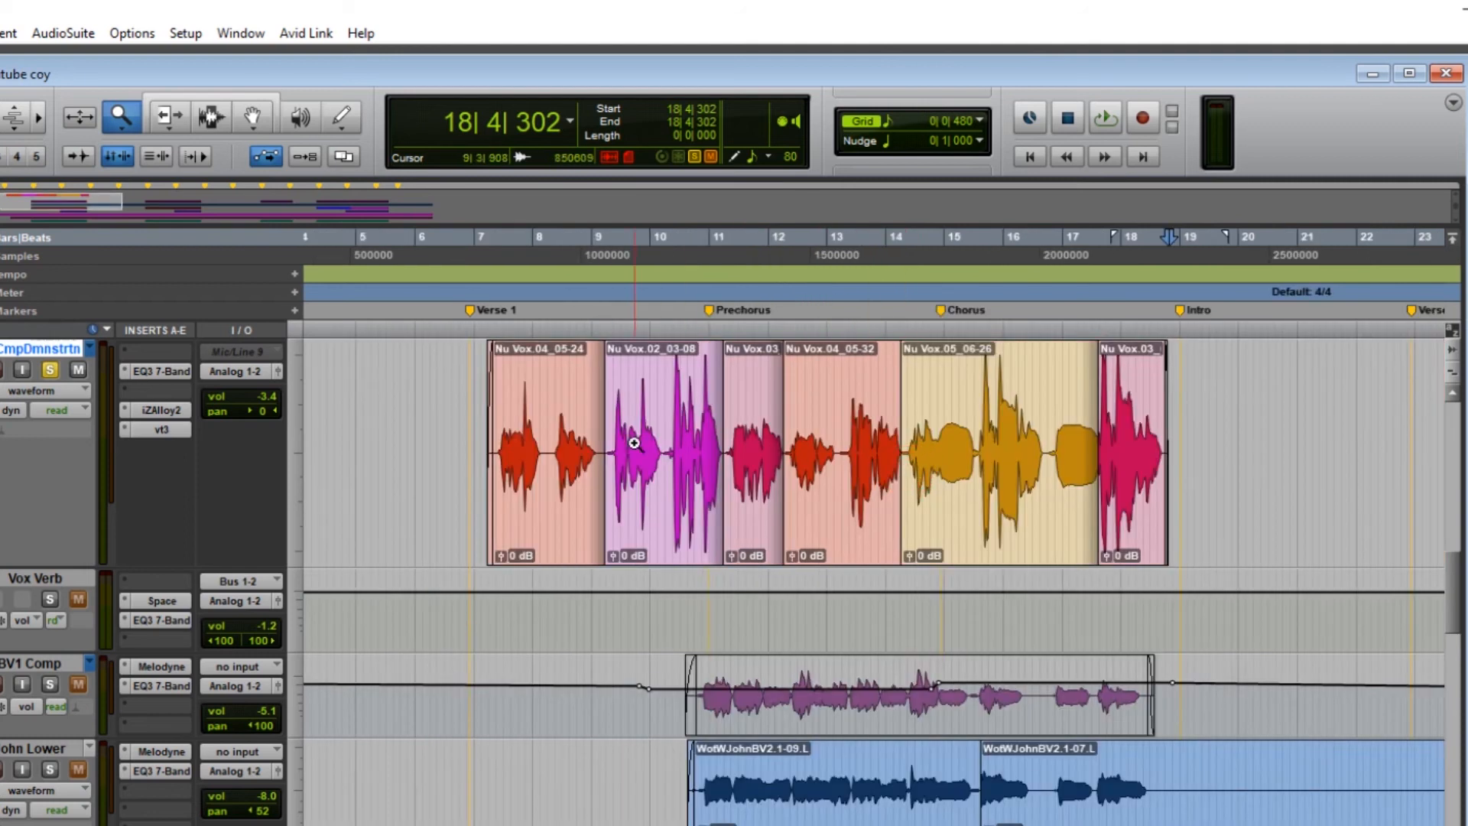
Add a standard equal-power crossfade from 9|1|735 to 9|2|062 between the Nu Vox.04_05-24 and Nu Vox.02_03-08 clips
left_click_drag(574, 427, 637, 435)
key("F7")
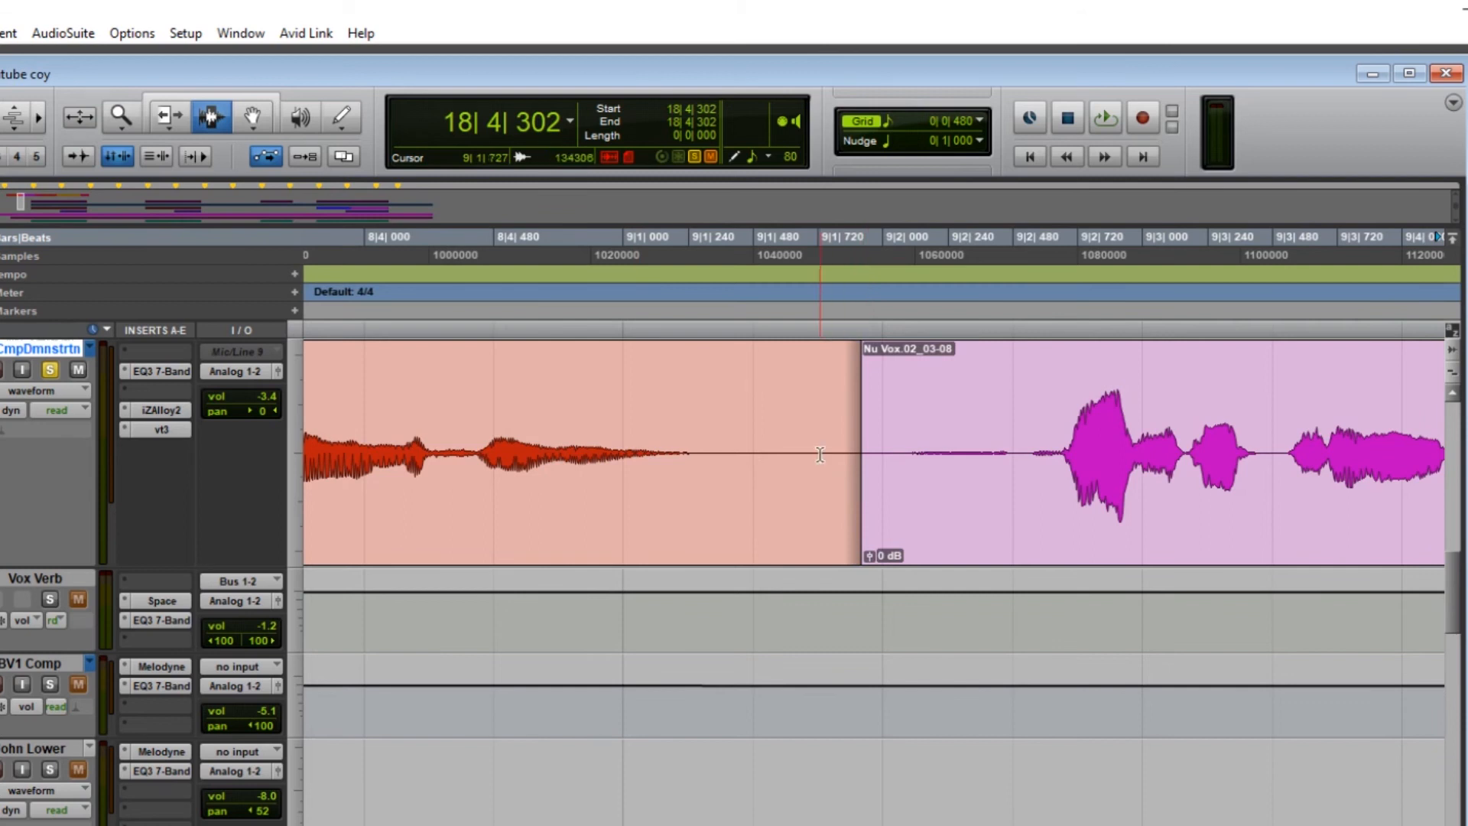
left_click_drag(823, 455, 899, 468)
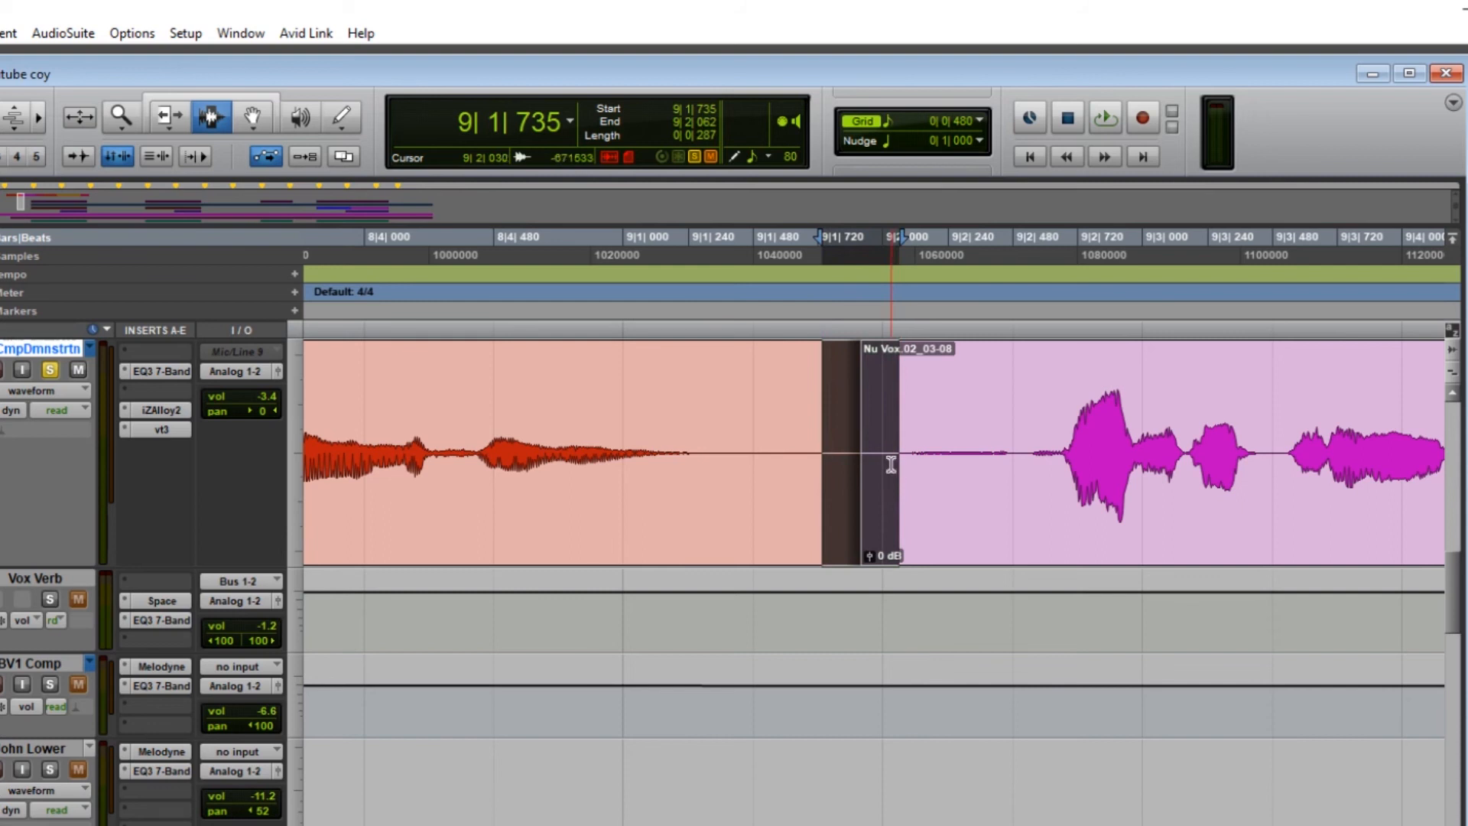
key("ctrl+f")
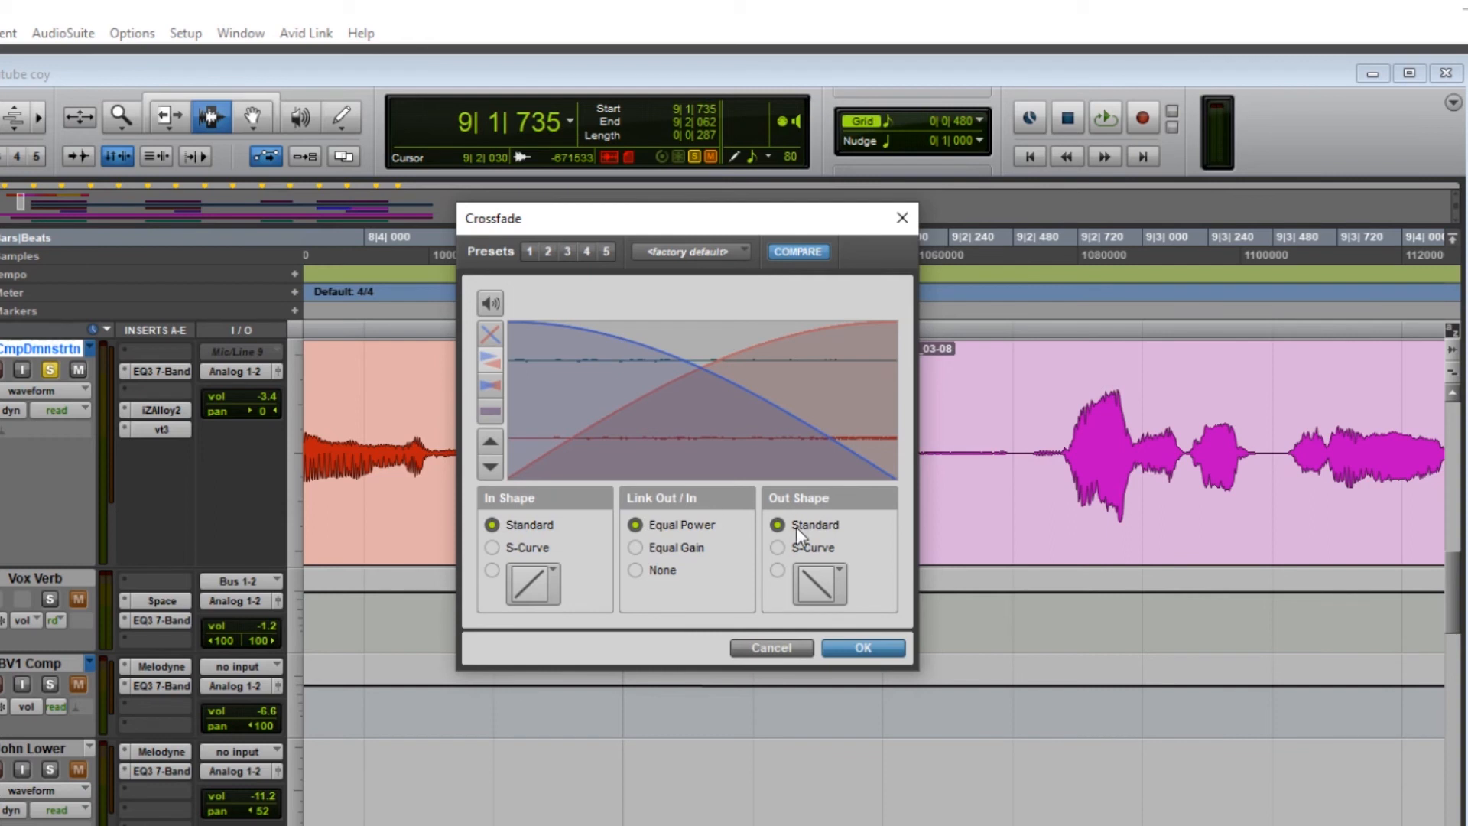
left_click(868, 650)
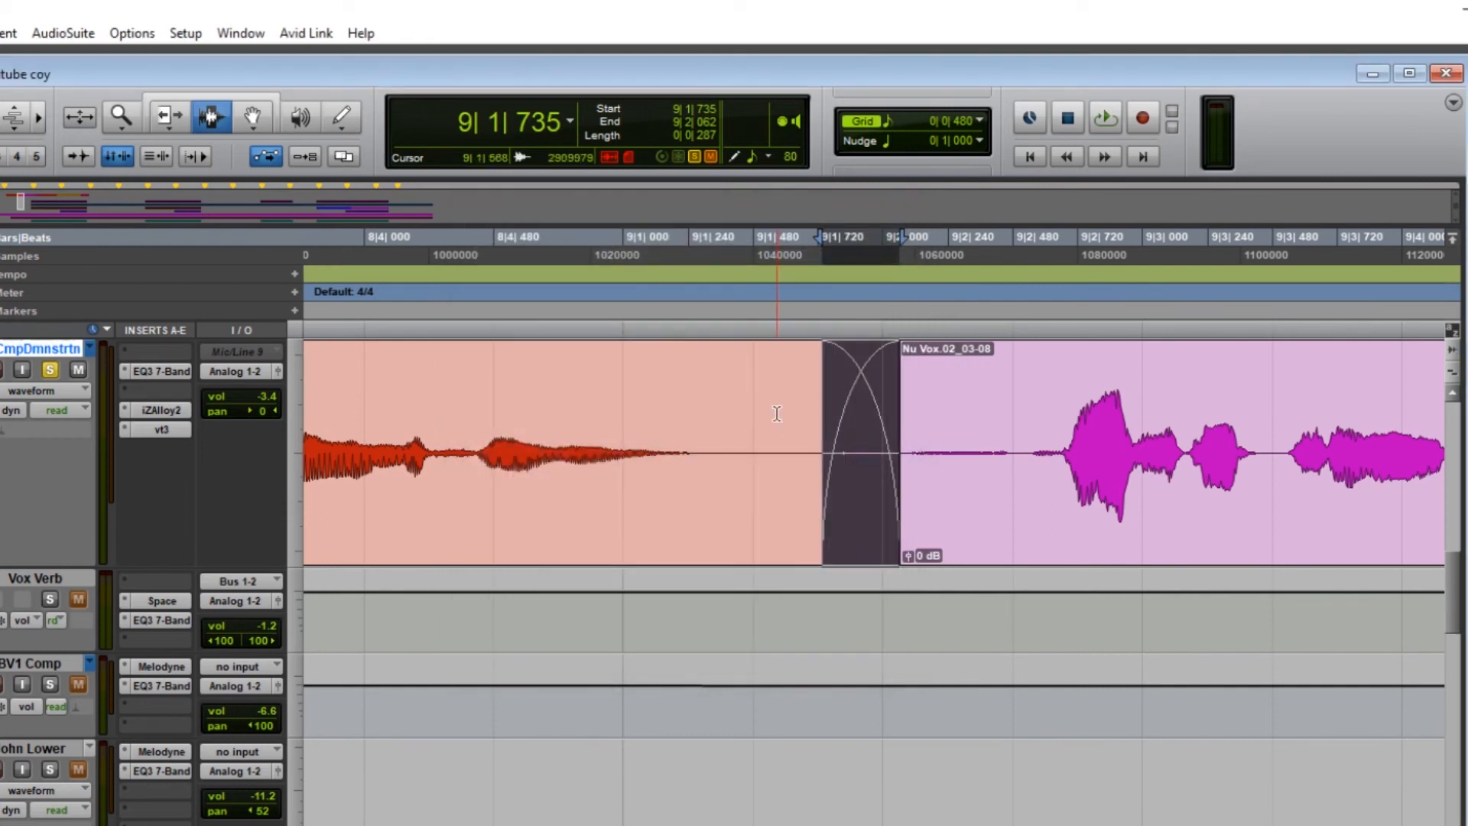
left_click(777, 412)
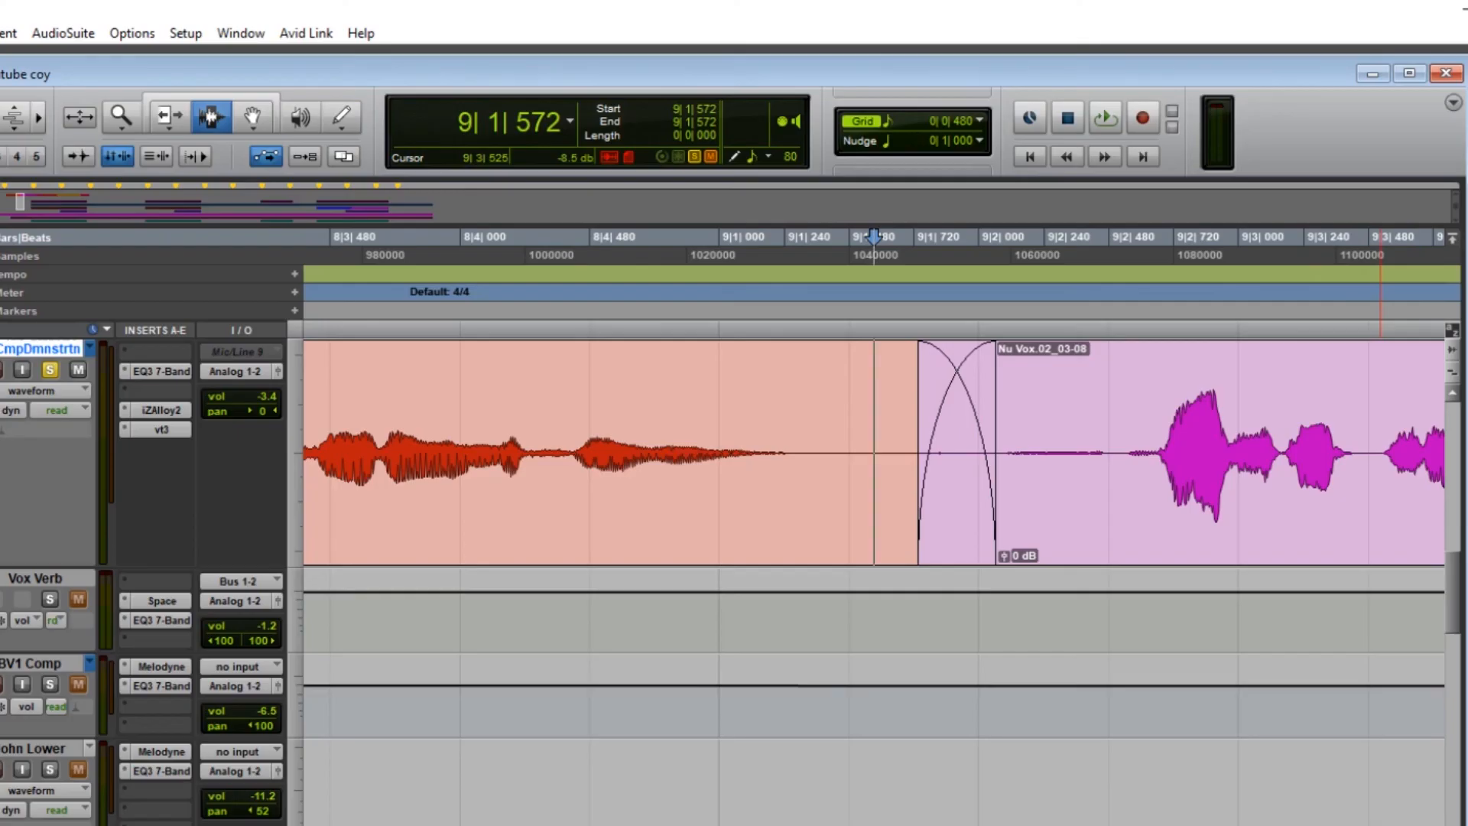
Add a short standard equal-power crossfade from 11|1|873 to 11|1|937 between the Nu Vox.02_03-08 and Nu Vox.03_04-24 clips
scroll(1380, 453, "right", 13)
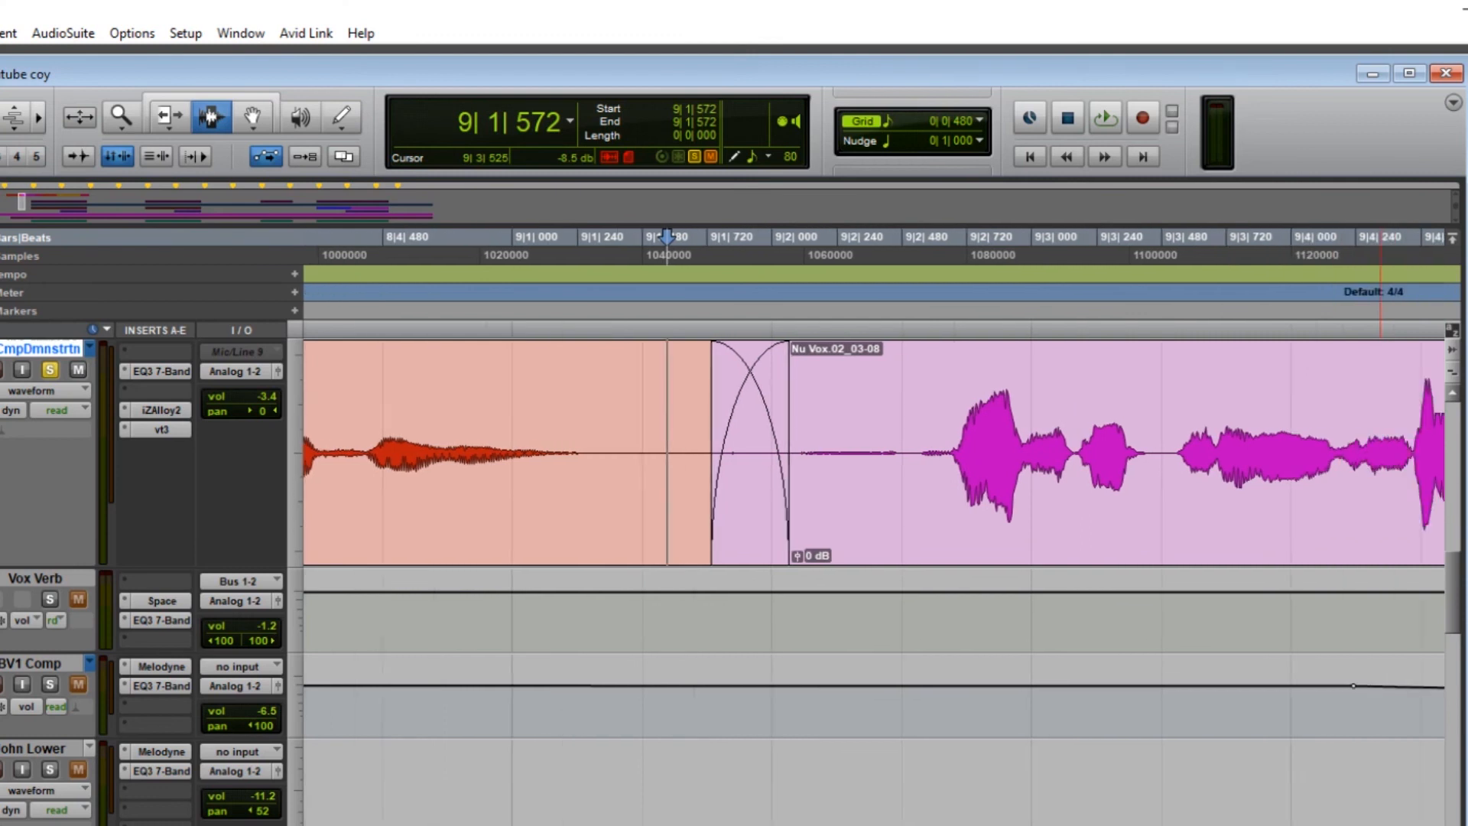
scroll(874, 453, "right", 18)
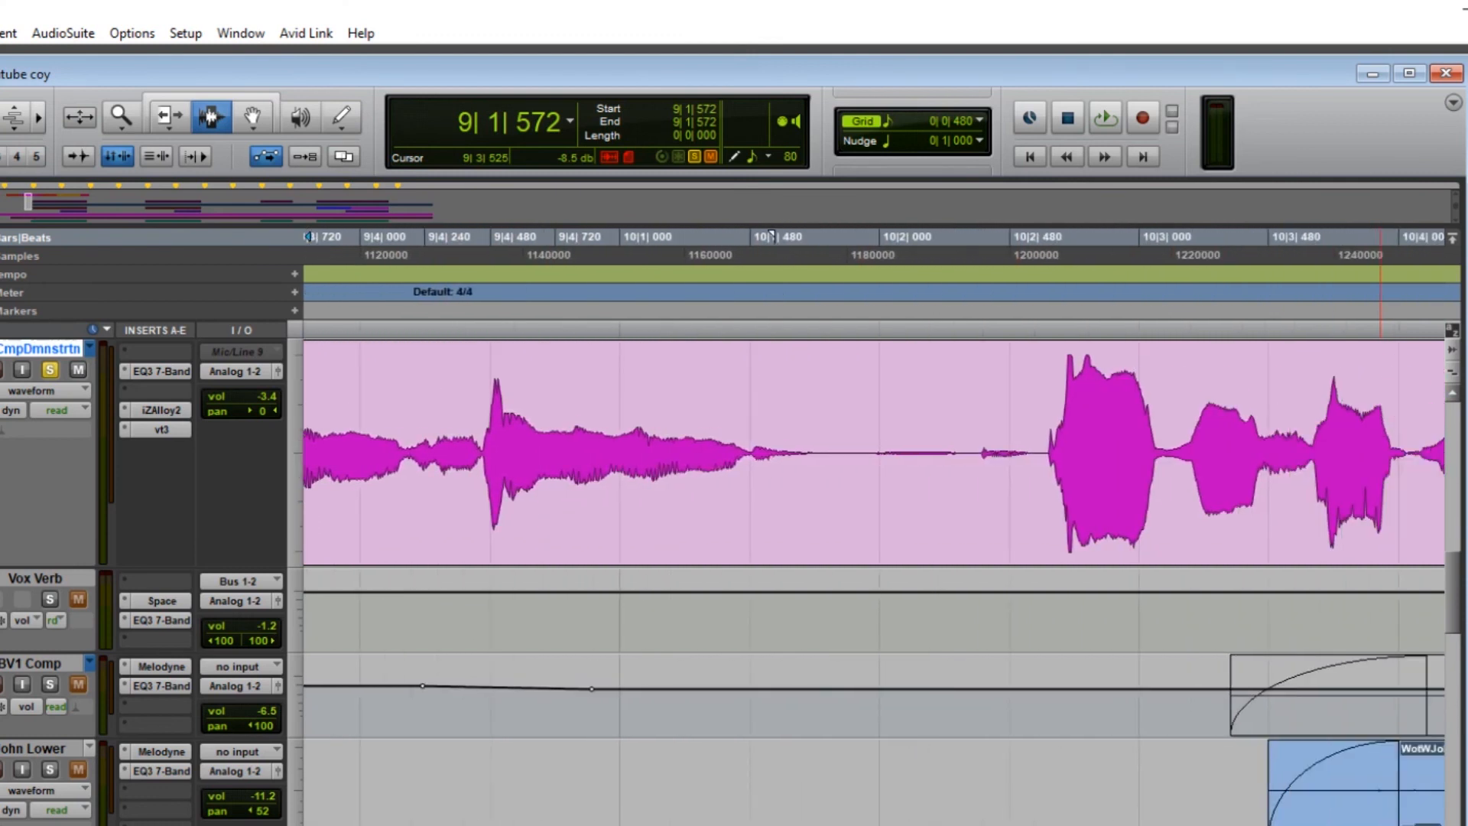
scroll(665, 452, "right", 11)
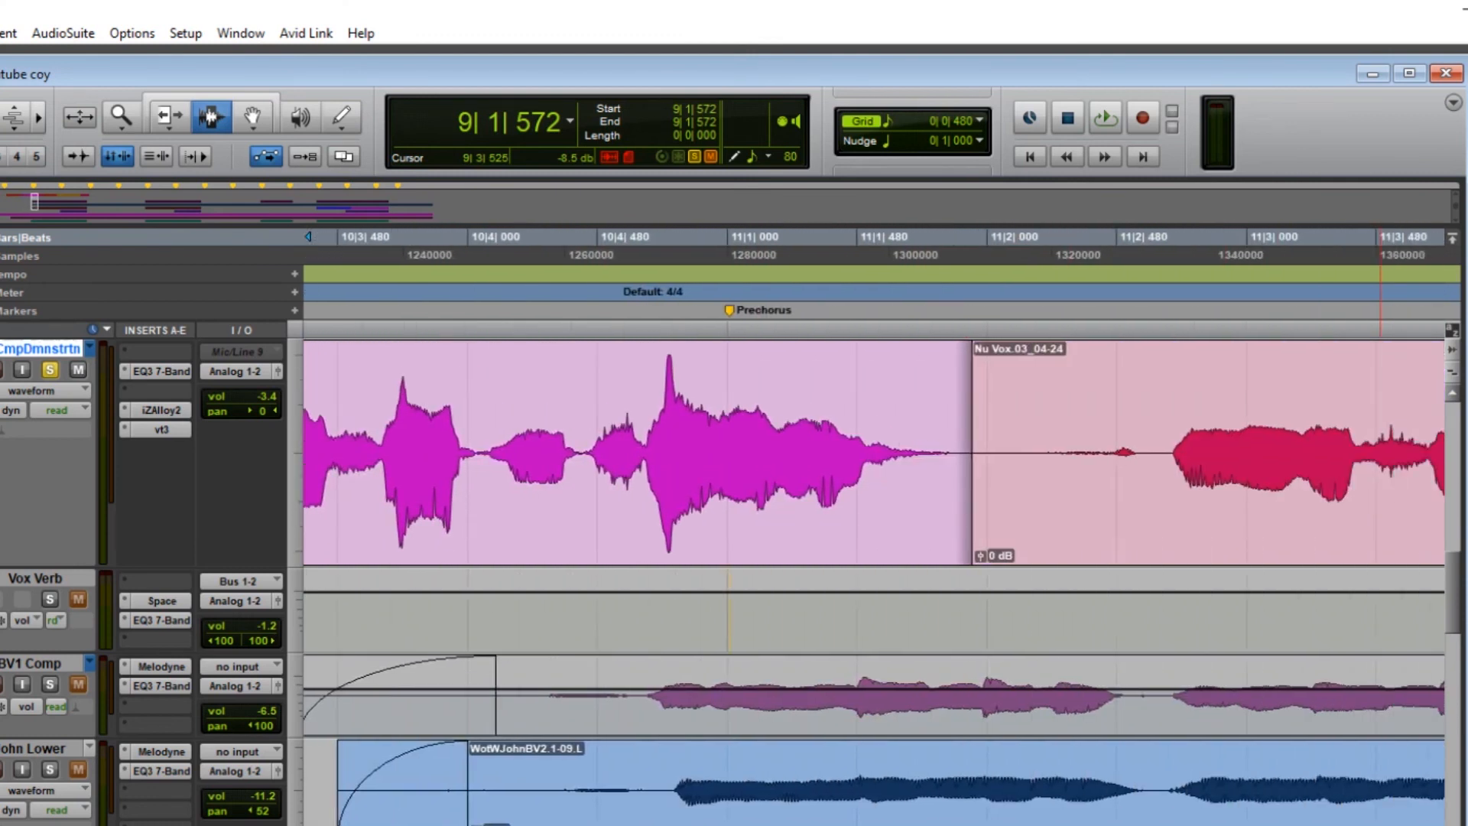
left_click_drag(860, 452, 876, 451)
key("ctrl+f")
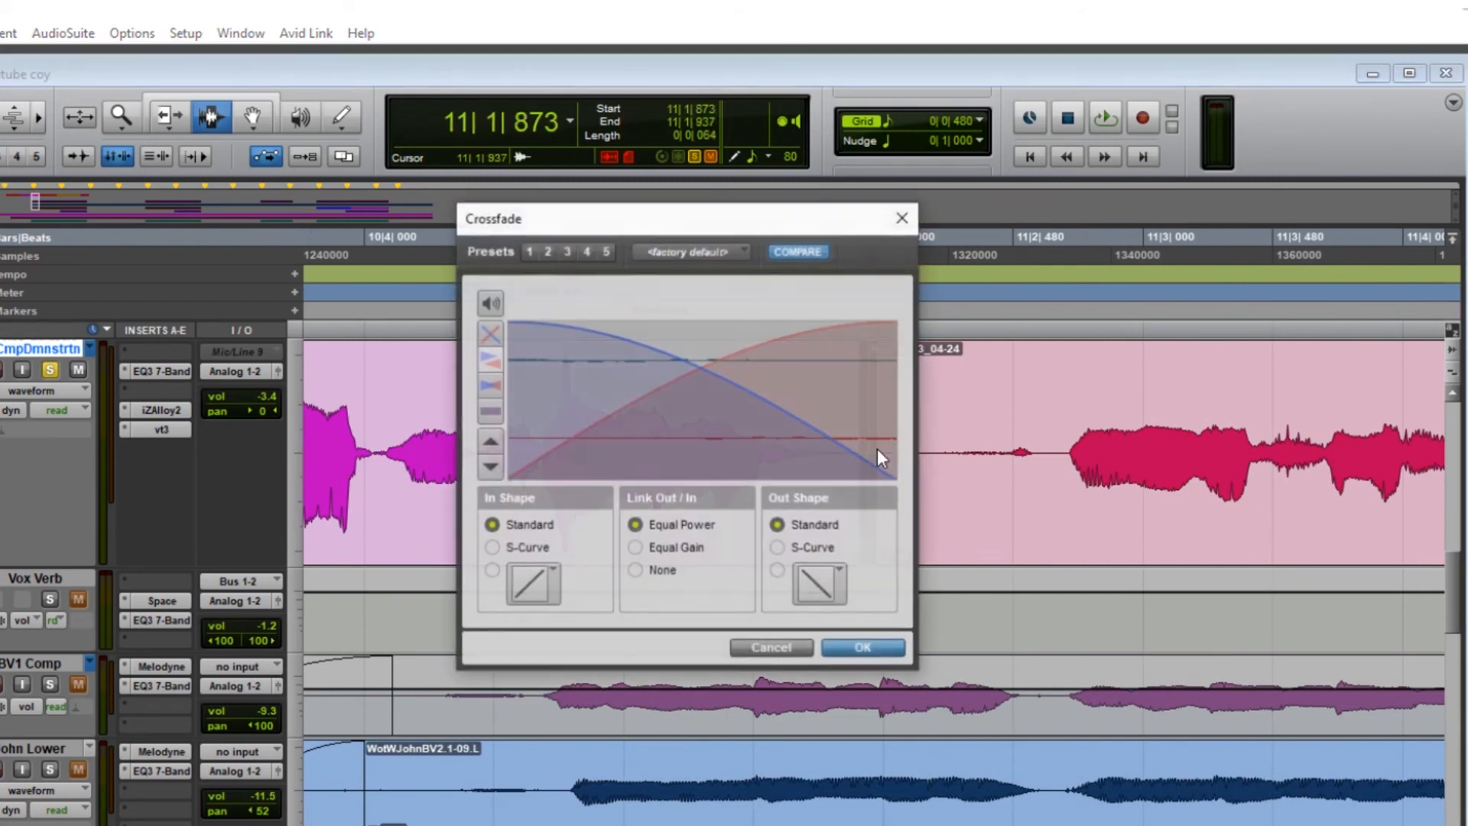
key("Return")
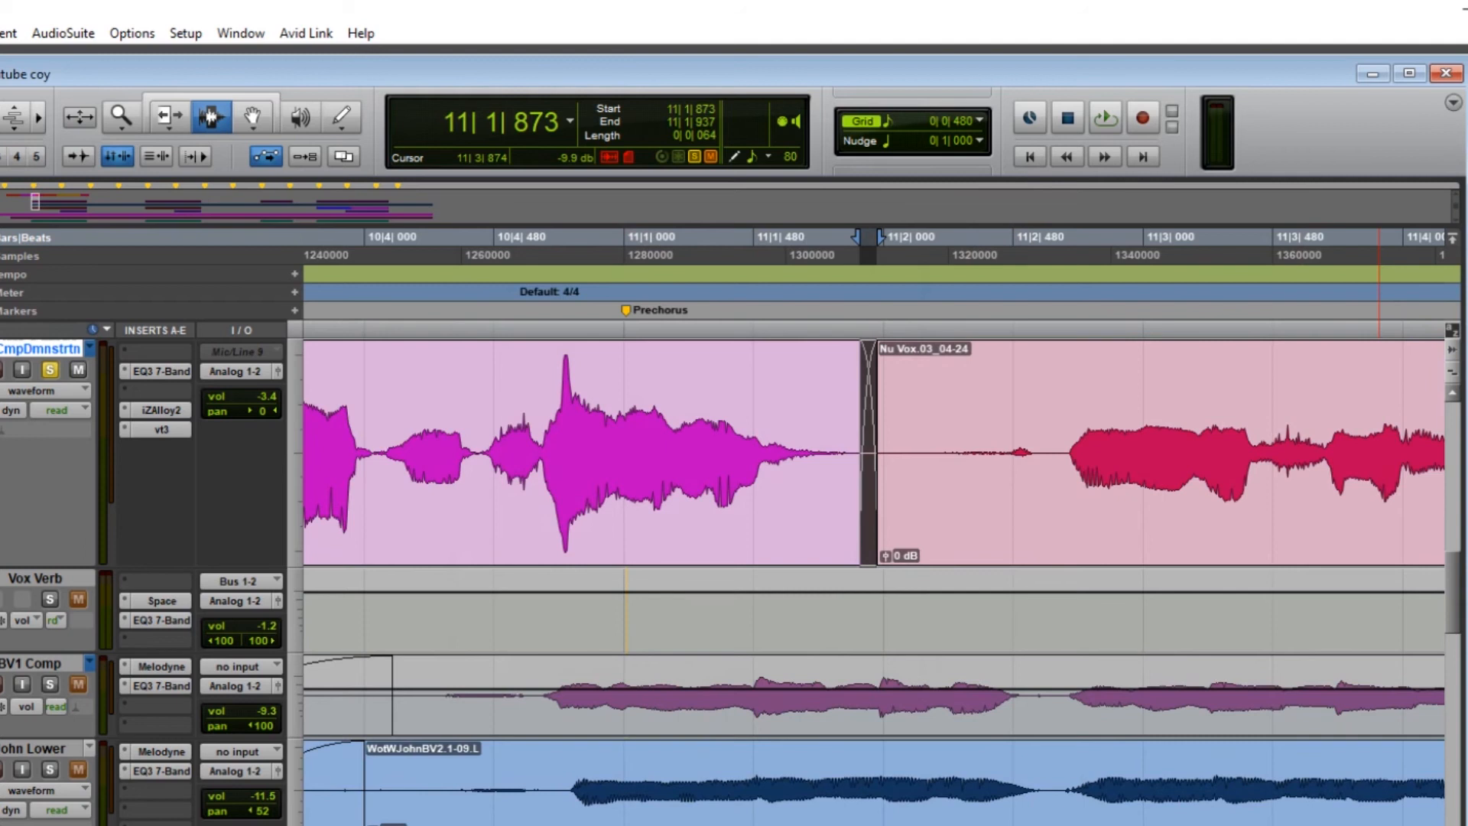
Crossfade the Nu Vox.03_04-24 clip into the Nu Vox.04_05-32 clip from 12|2|026 to 12|2|082
scroll(874, 452, "right", 13)
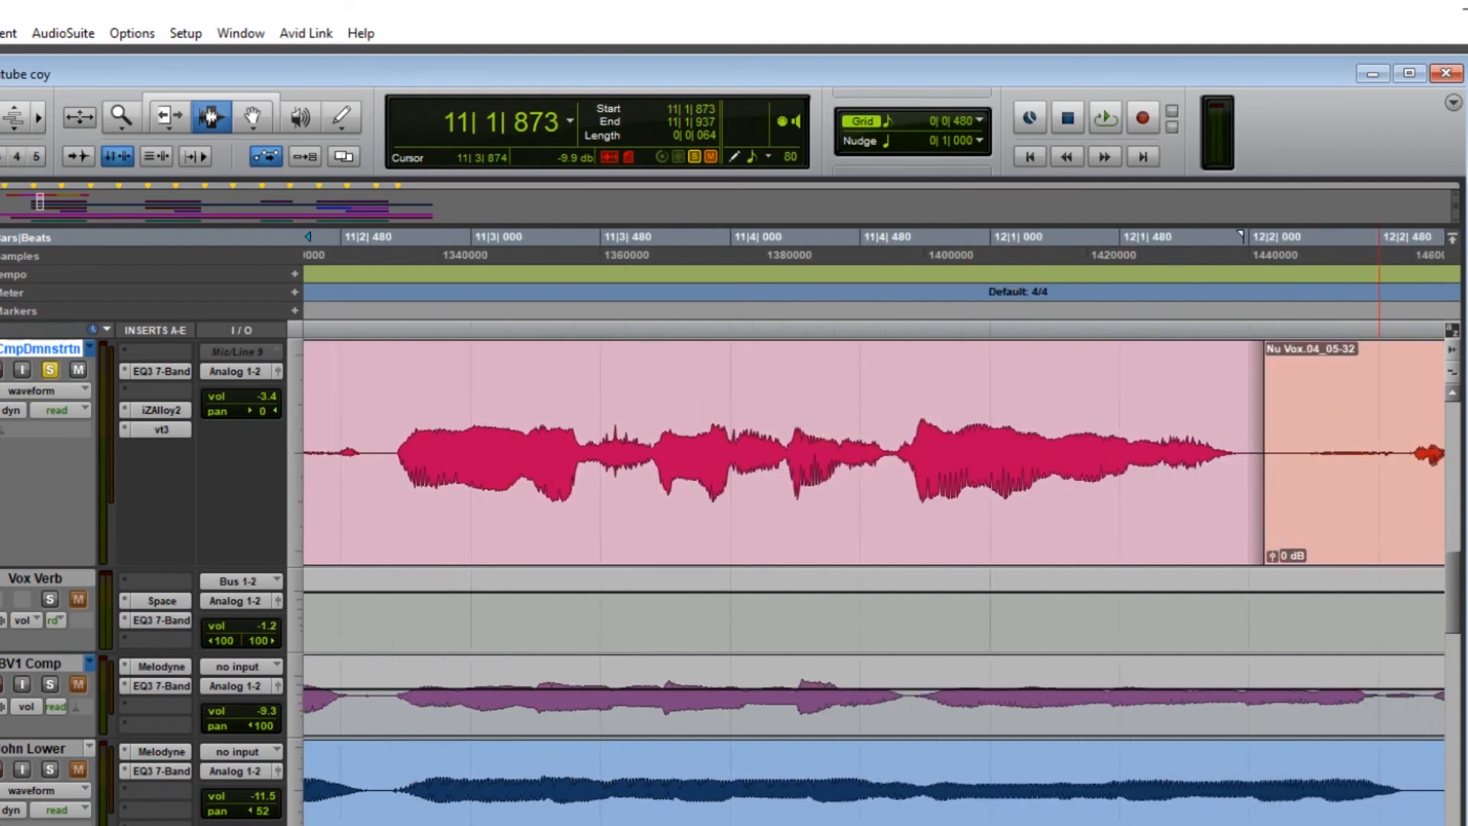
scroll(874, 451, "right", 9)
left_click(792, 444)
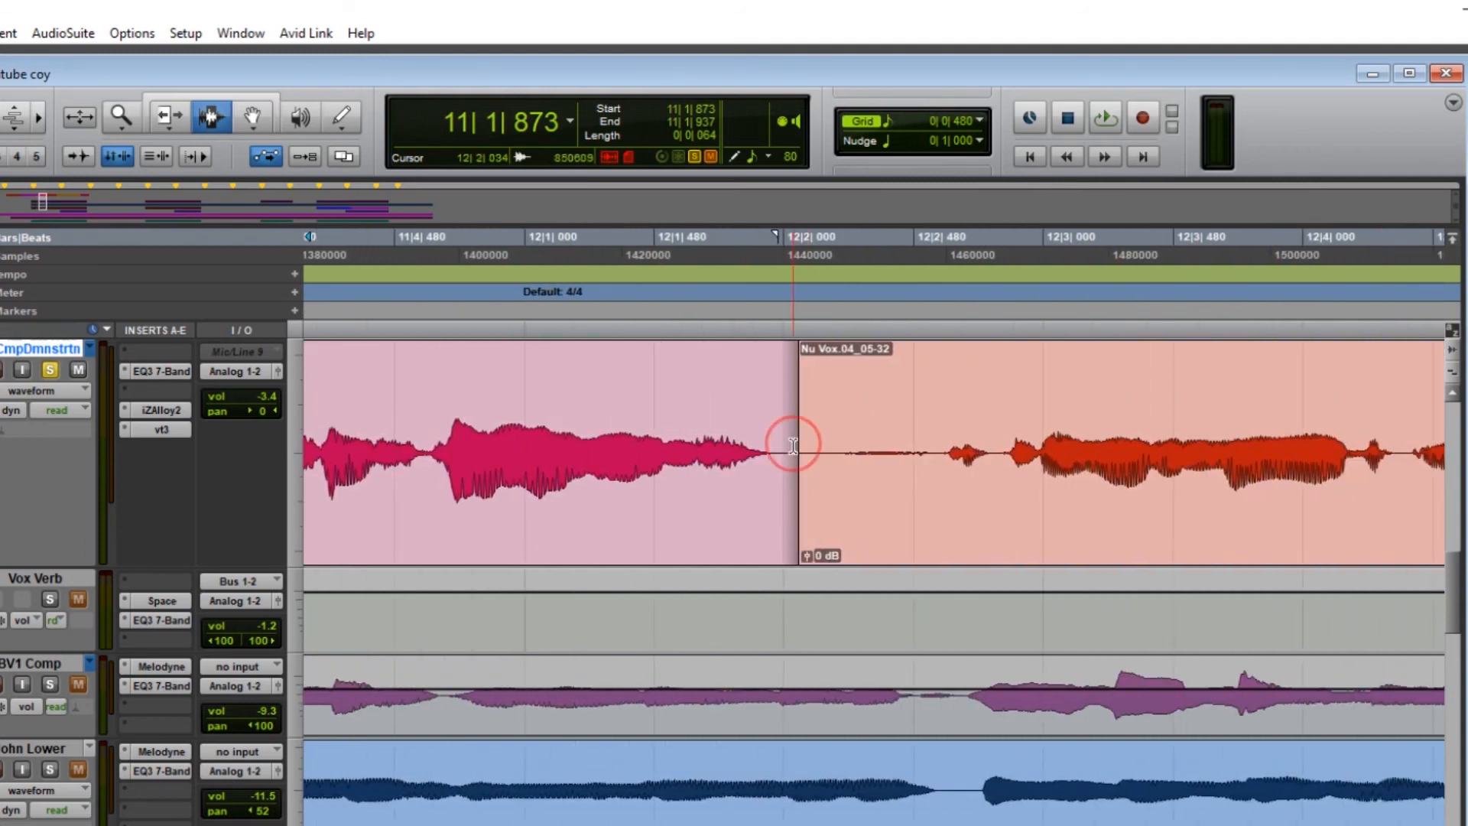
left_click(791, 469)
left_click_drag(791, 469, 805, 472)
key("ctrl+f")
key("Return")
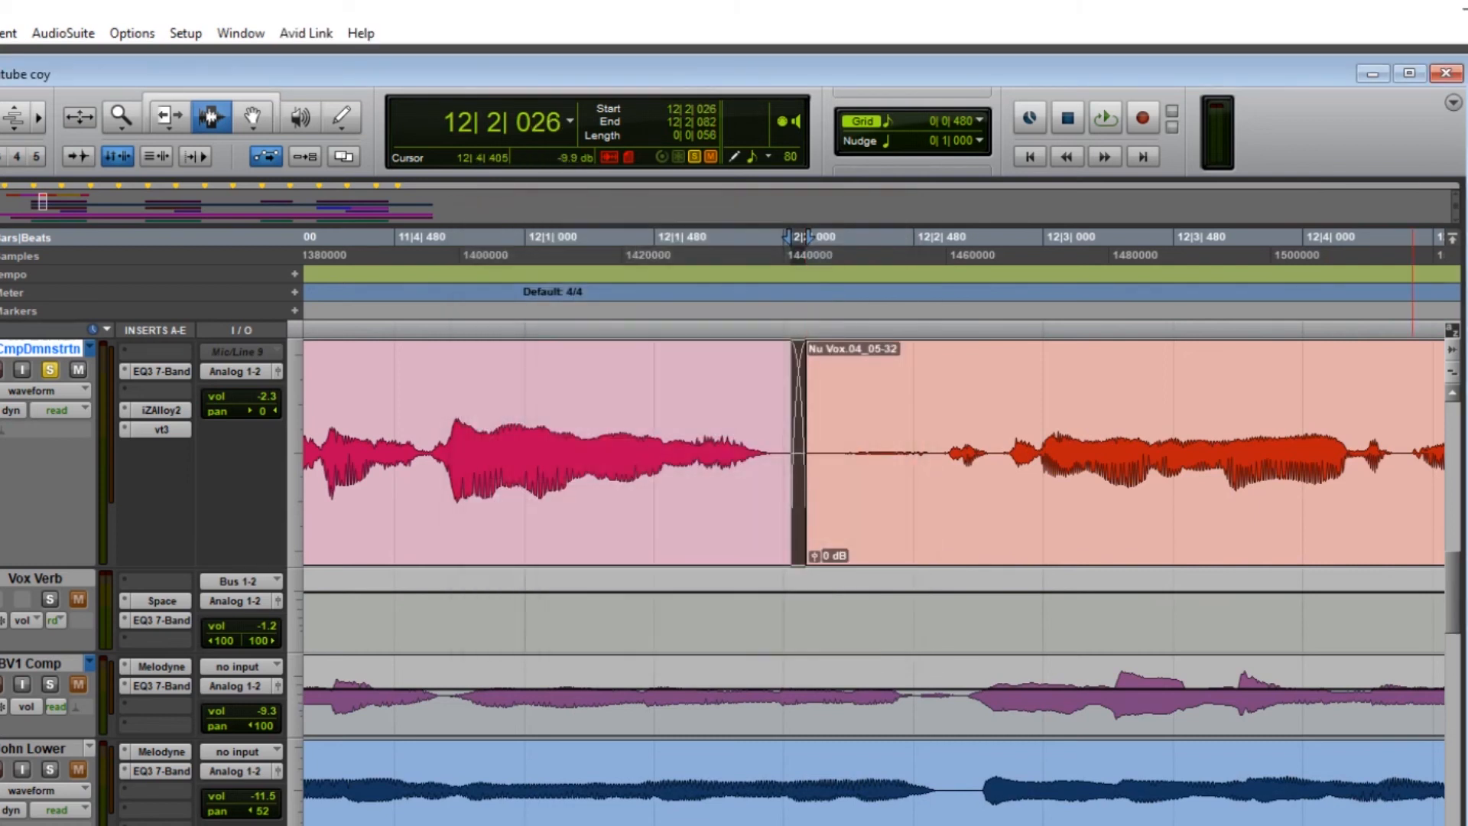
scroll(874, 453, "right", 12)
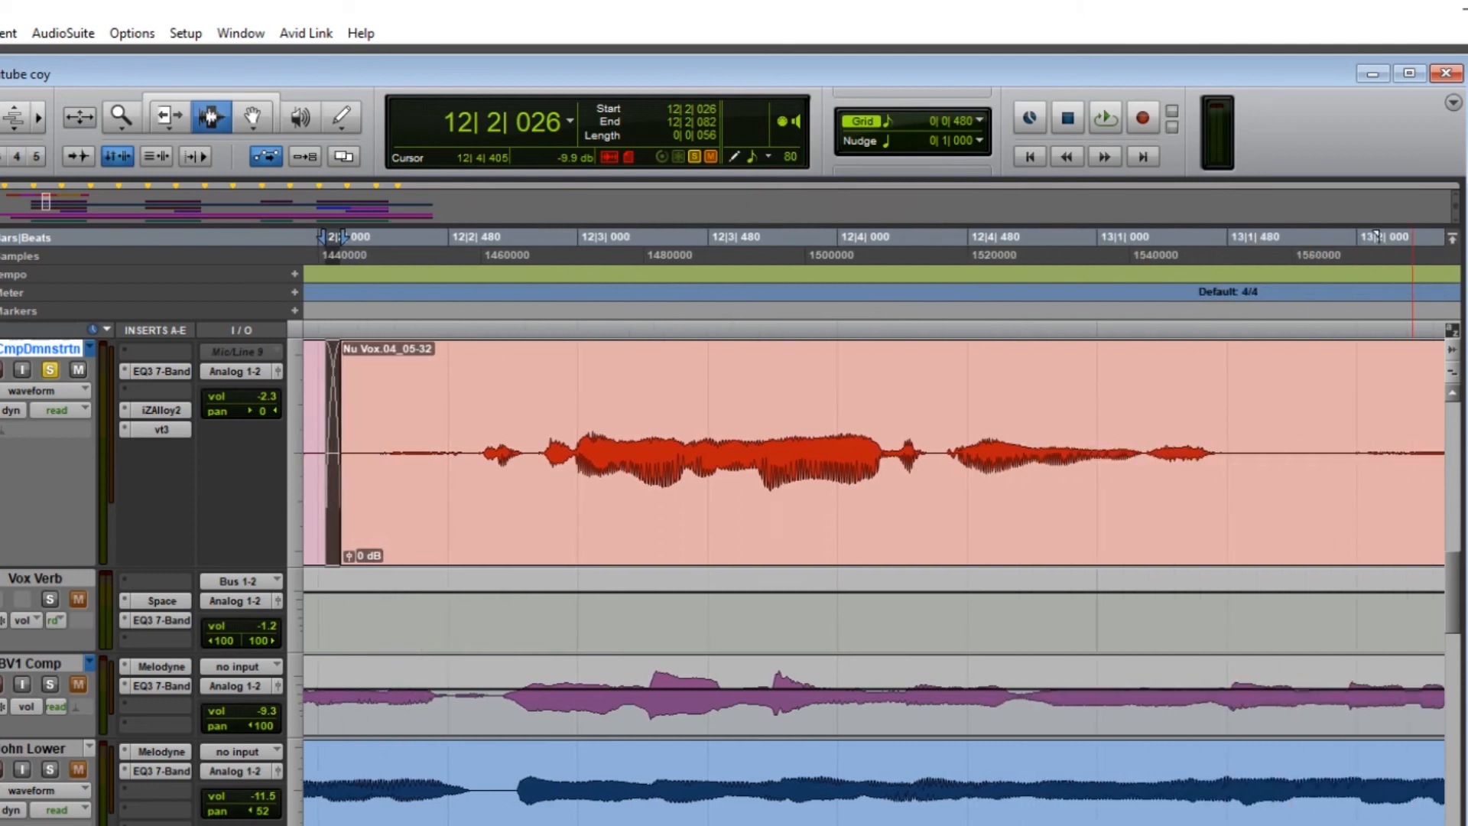
Add a standard equal-power crossfade from 14|2|025 to 14|2|069 between the Nu Vox.04_05-32 and Nu Vox.05_06-26 clips
scroll(1118, 236, "right", 15)
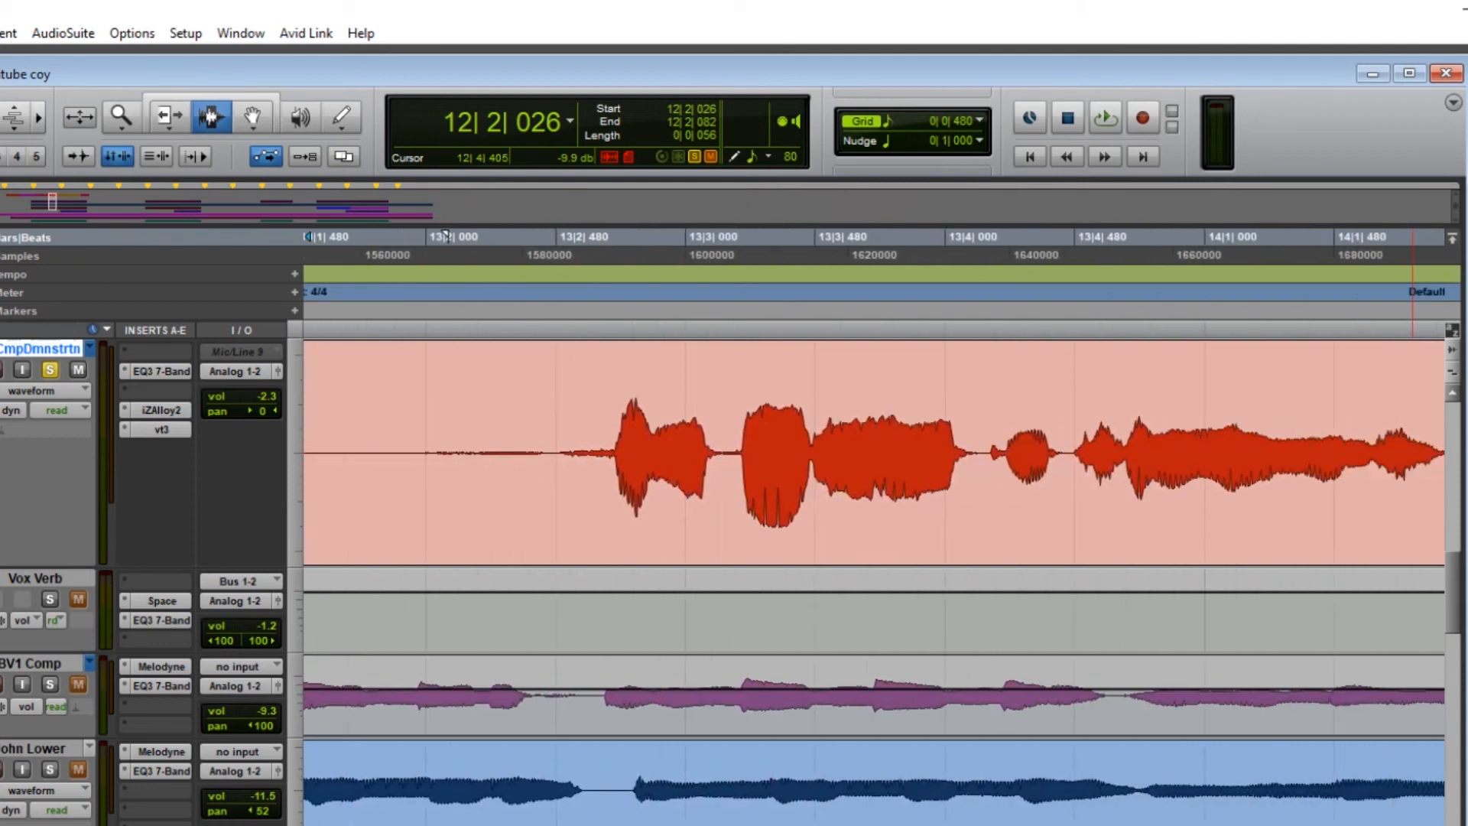
scroll(874, 452, "right", 8)
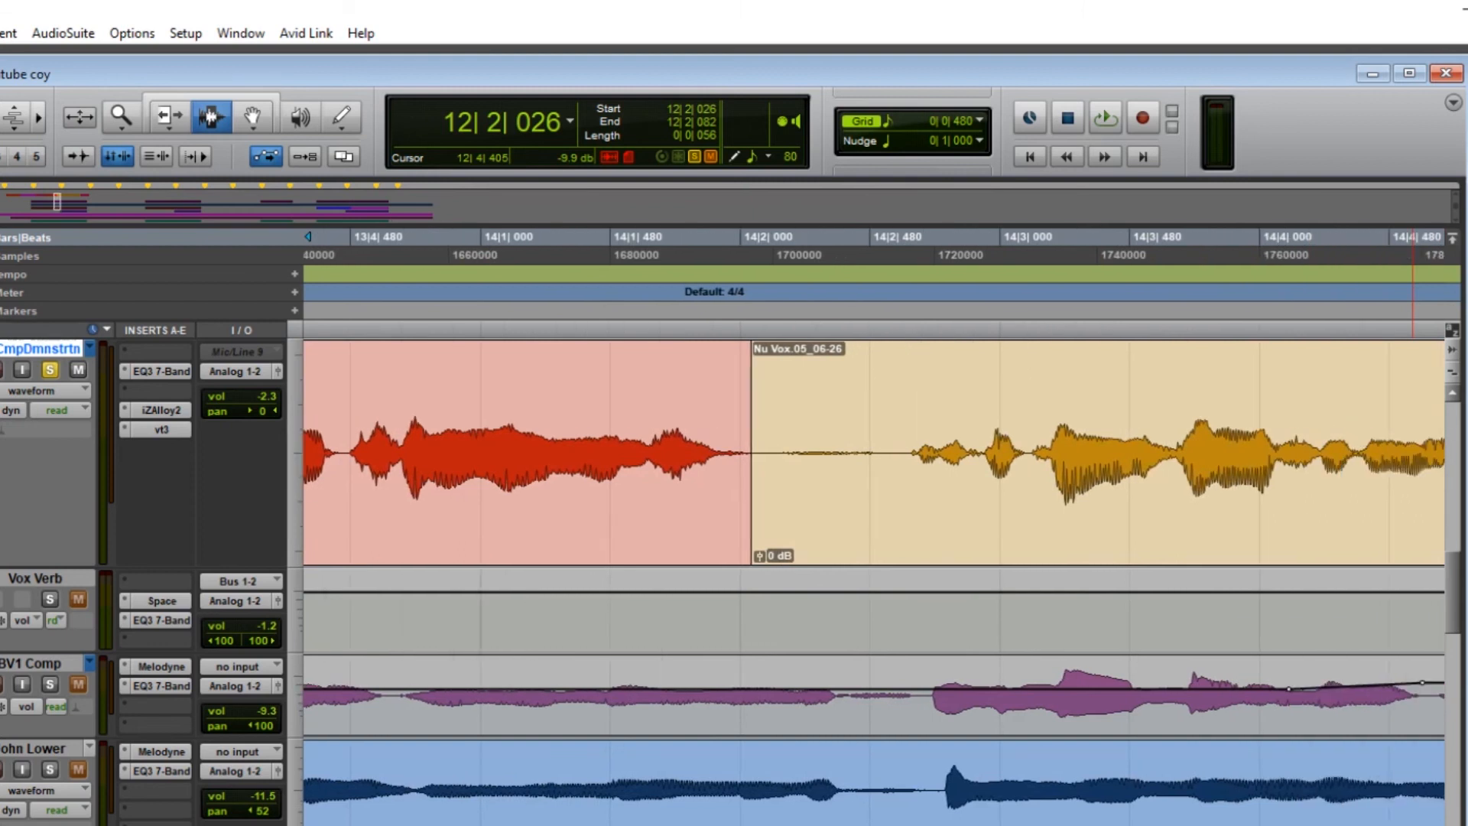
key("t")
left_click_drag(620, 450, 643, 450)
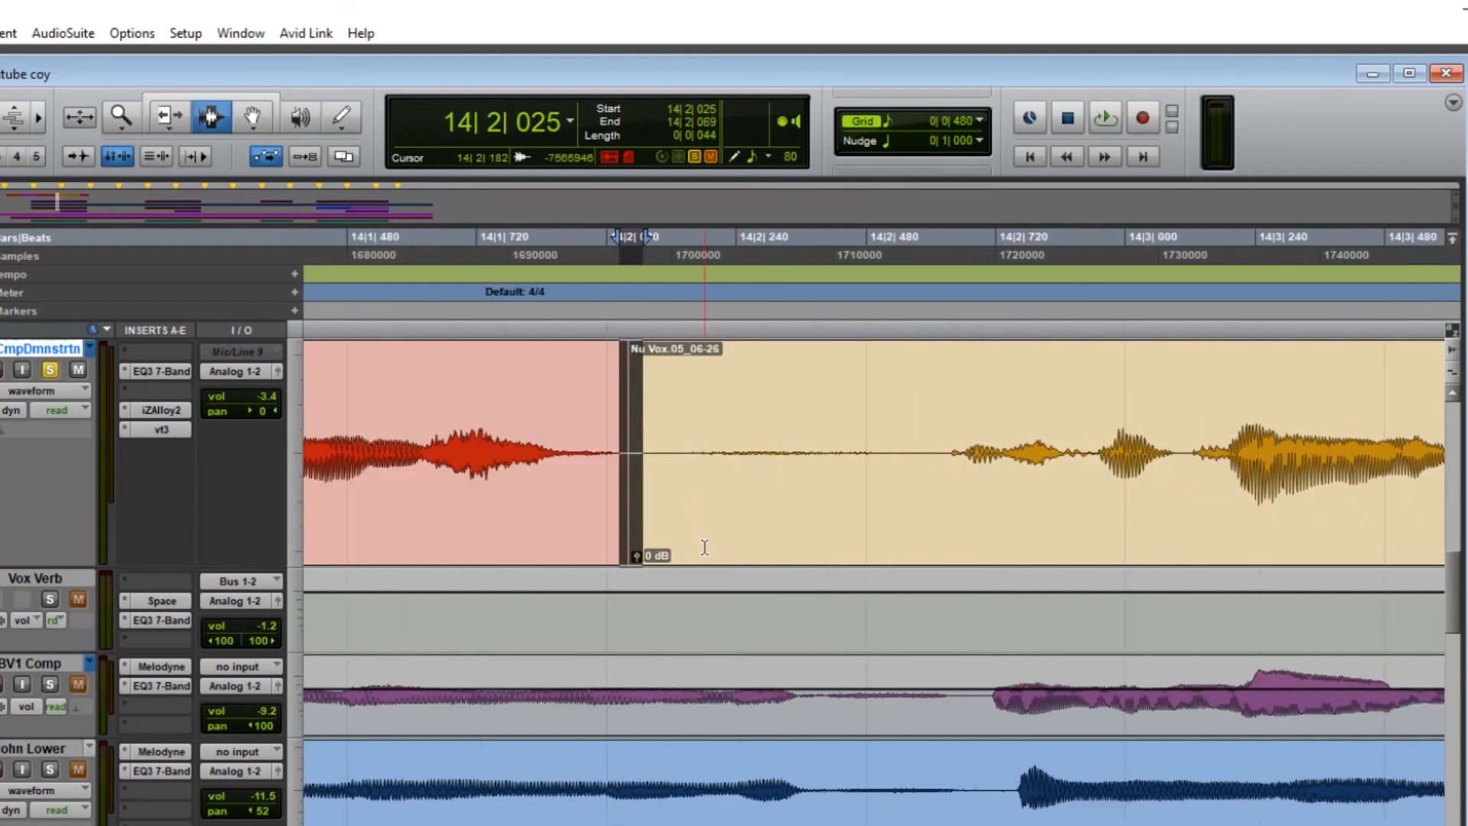
key("ctrl+f")
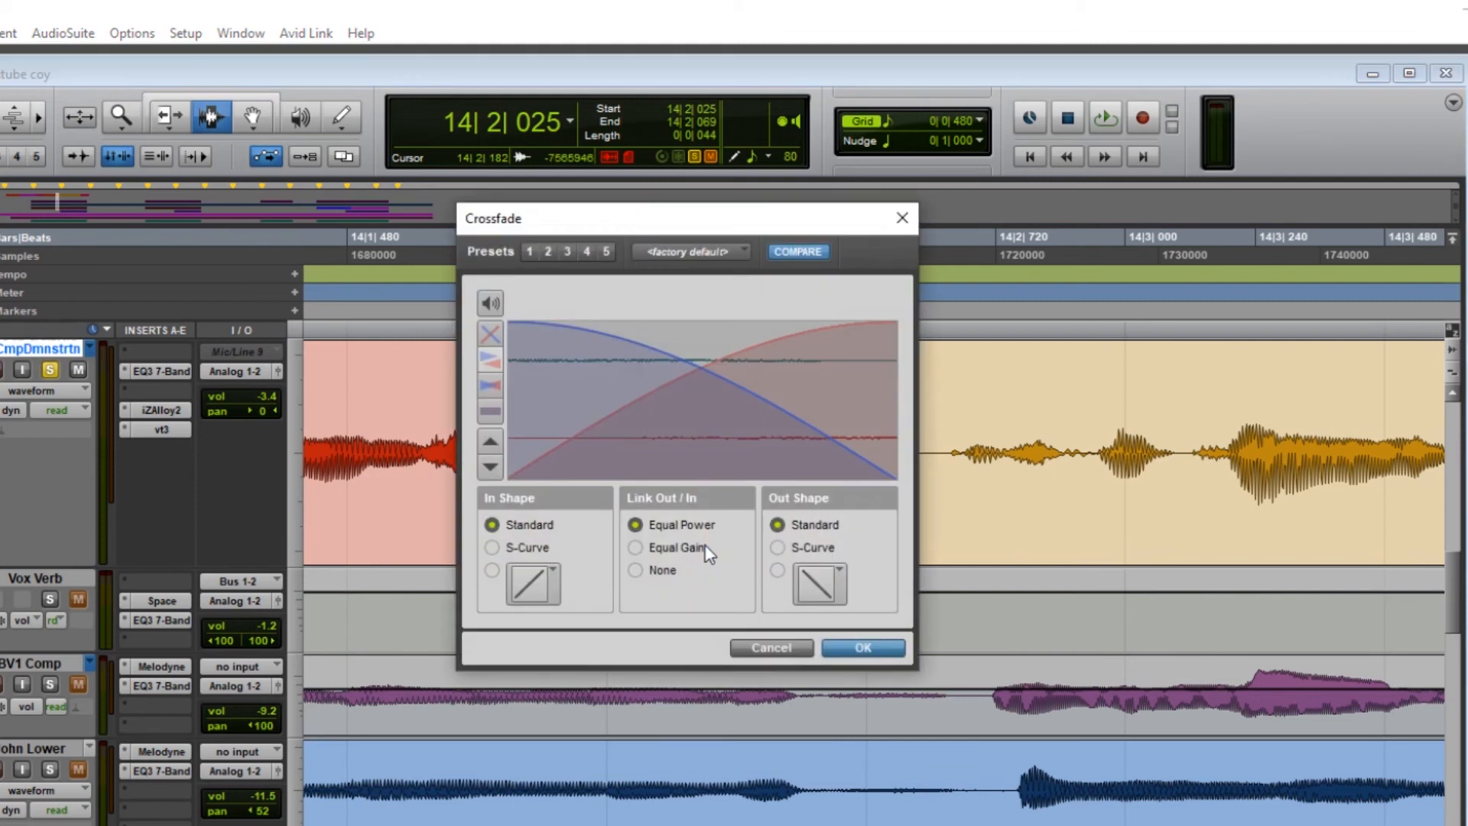
left_click(884, 649)
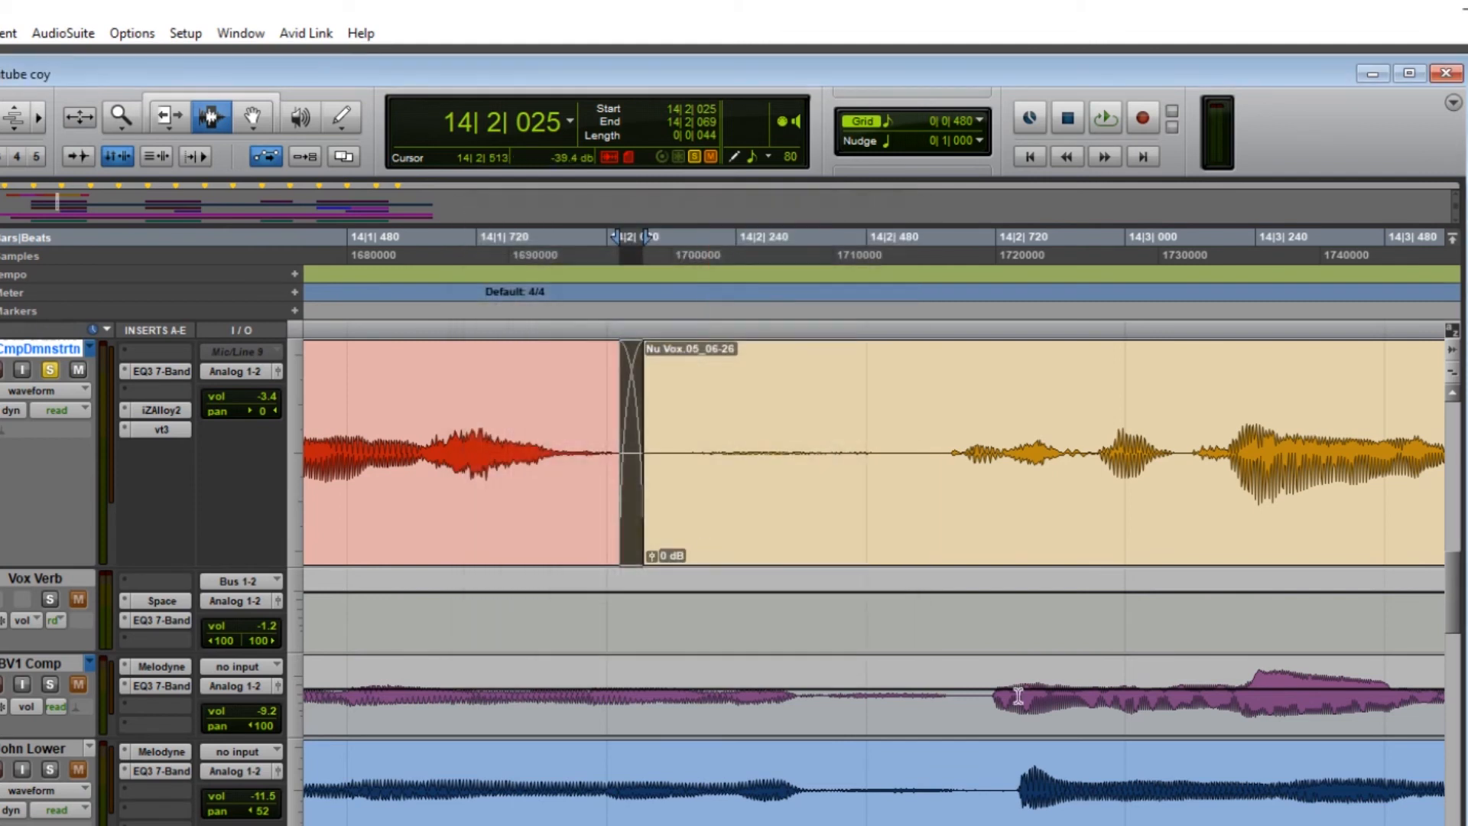
Add a short standard equal-power crossfade from 17|3|395 to 17|3|412 between the Nu Vox.05_06-26 and Nu Vox.03_04-25 clips
scroll(874, 577, "right", 1)
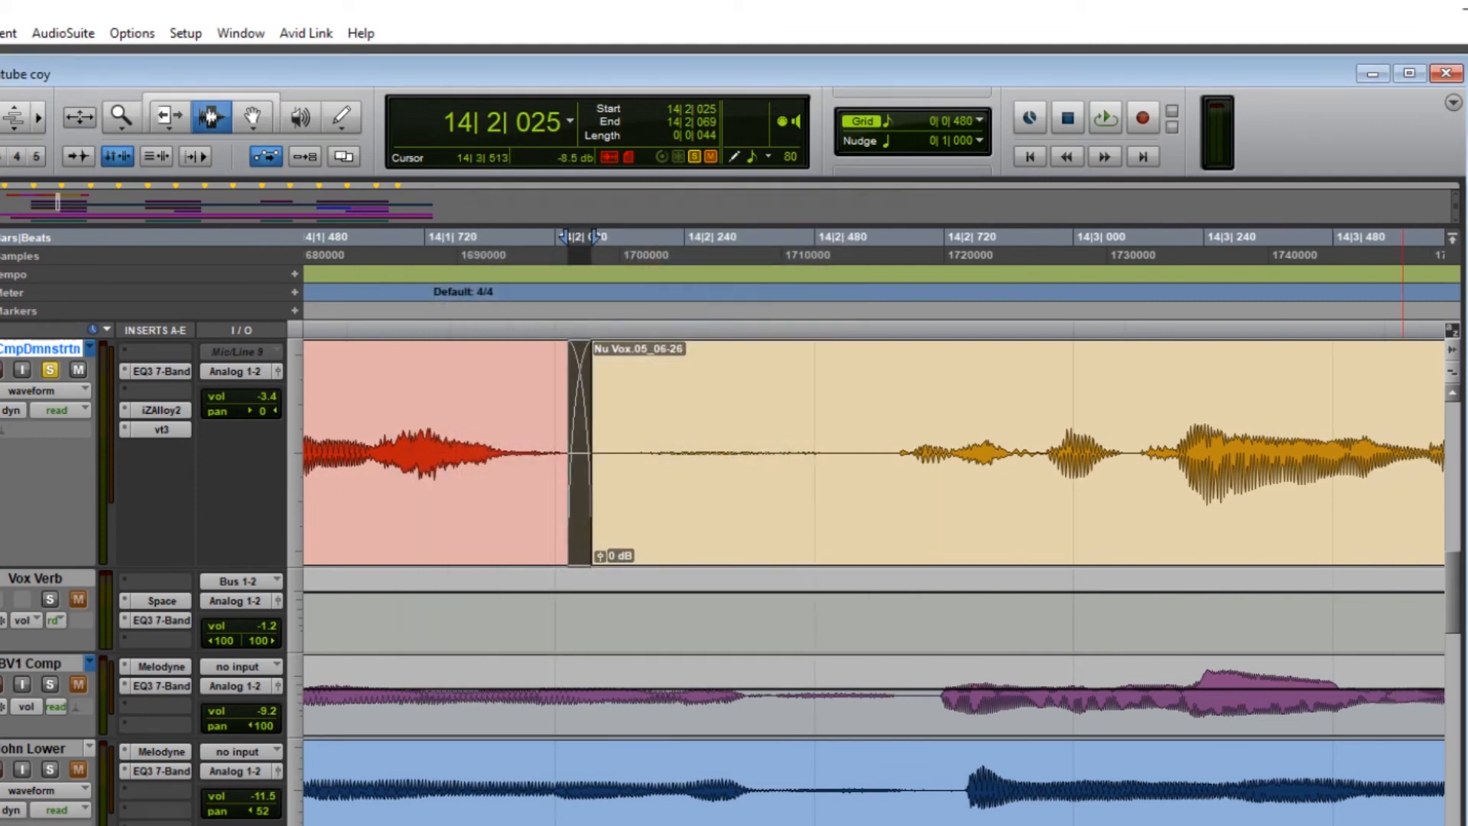
scroll(957, 236, "right", 20)
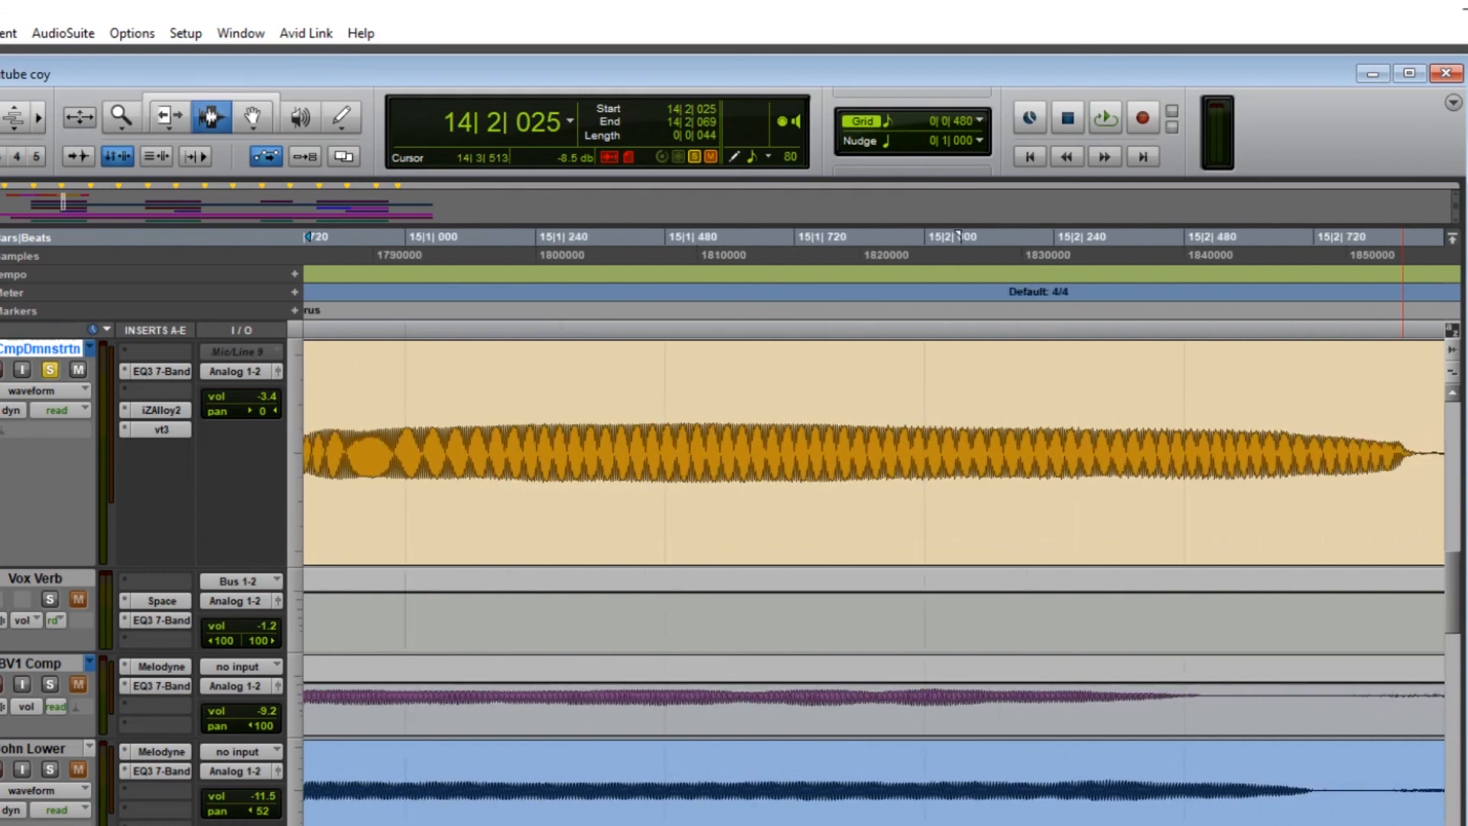
scroll(957, 236, "right", 20)
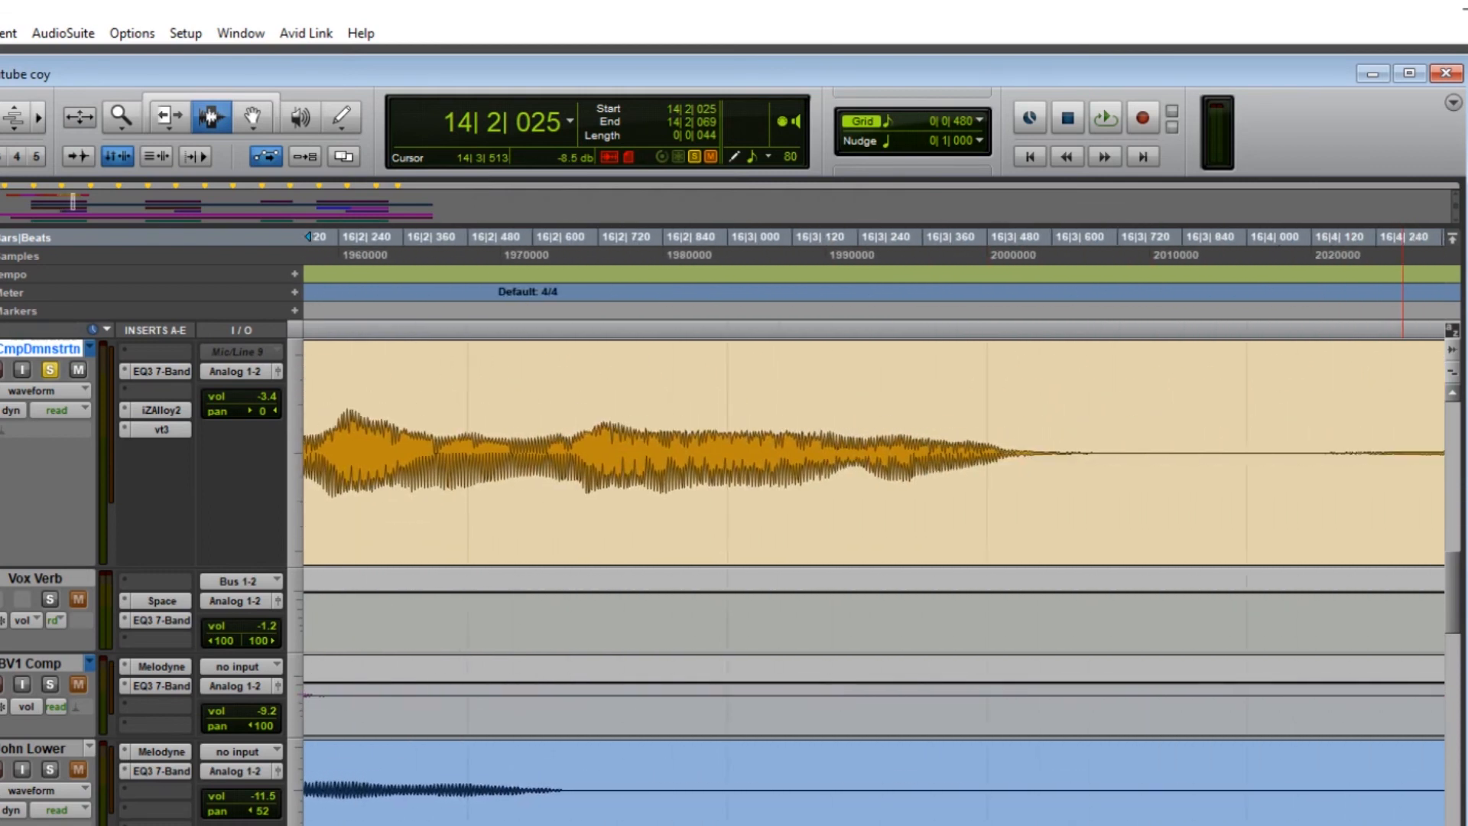
scroll(958, 235, "right", 20)
left_click(806, 461)
key("ctrl+]")
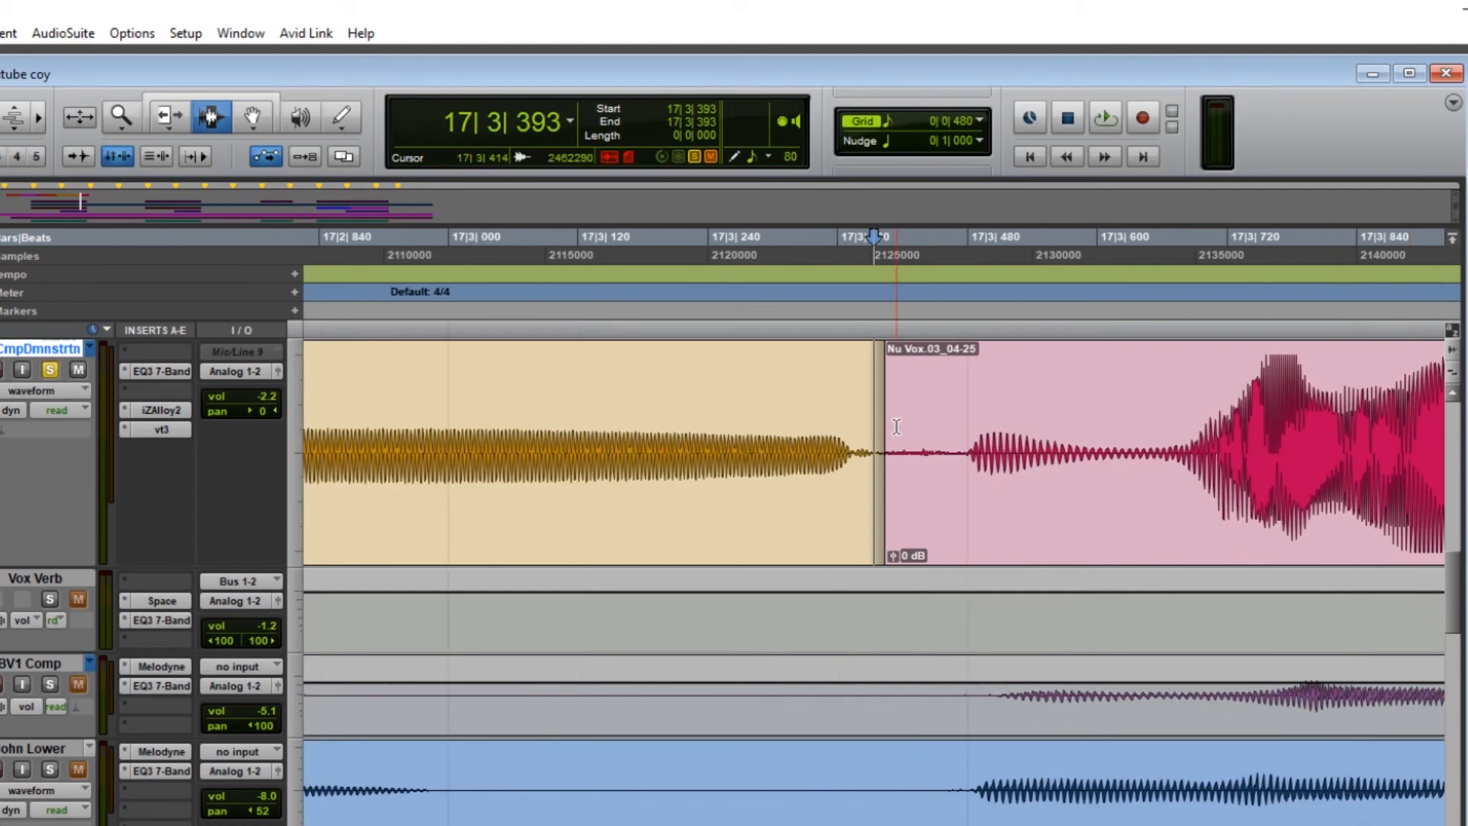
left_click_drag(877, 465, 894, 466)
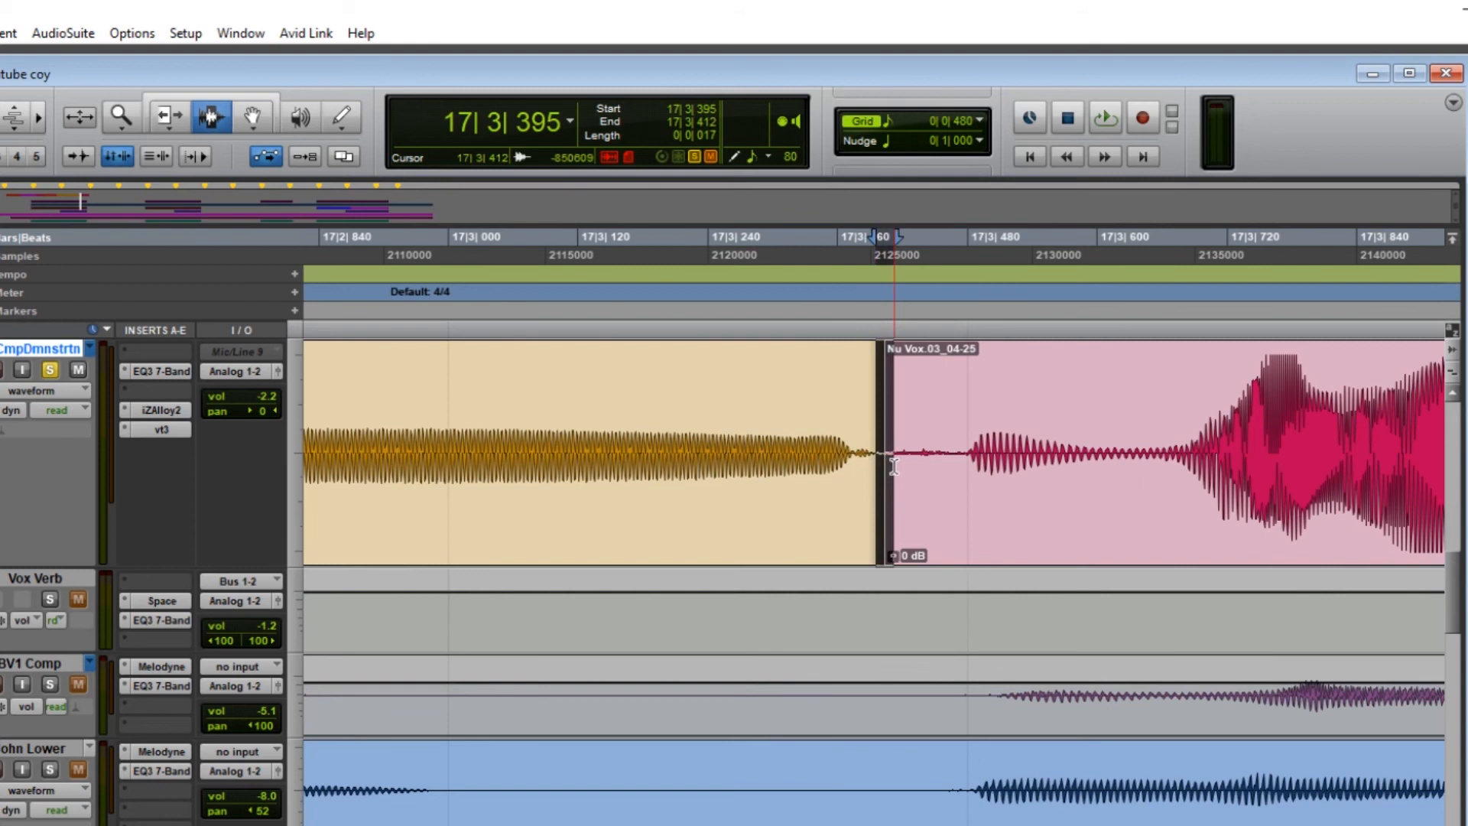
key("ctrl+f")
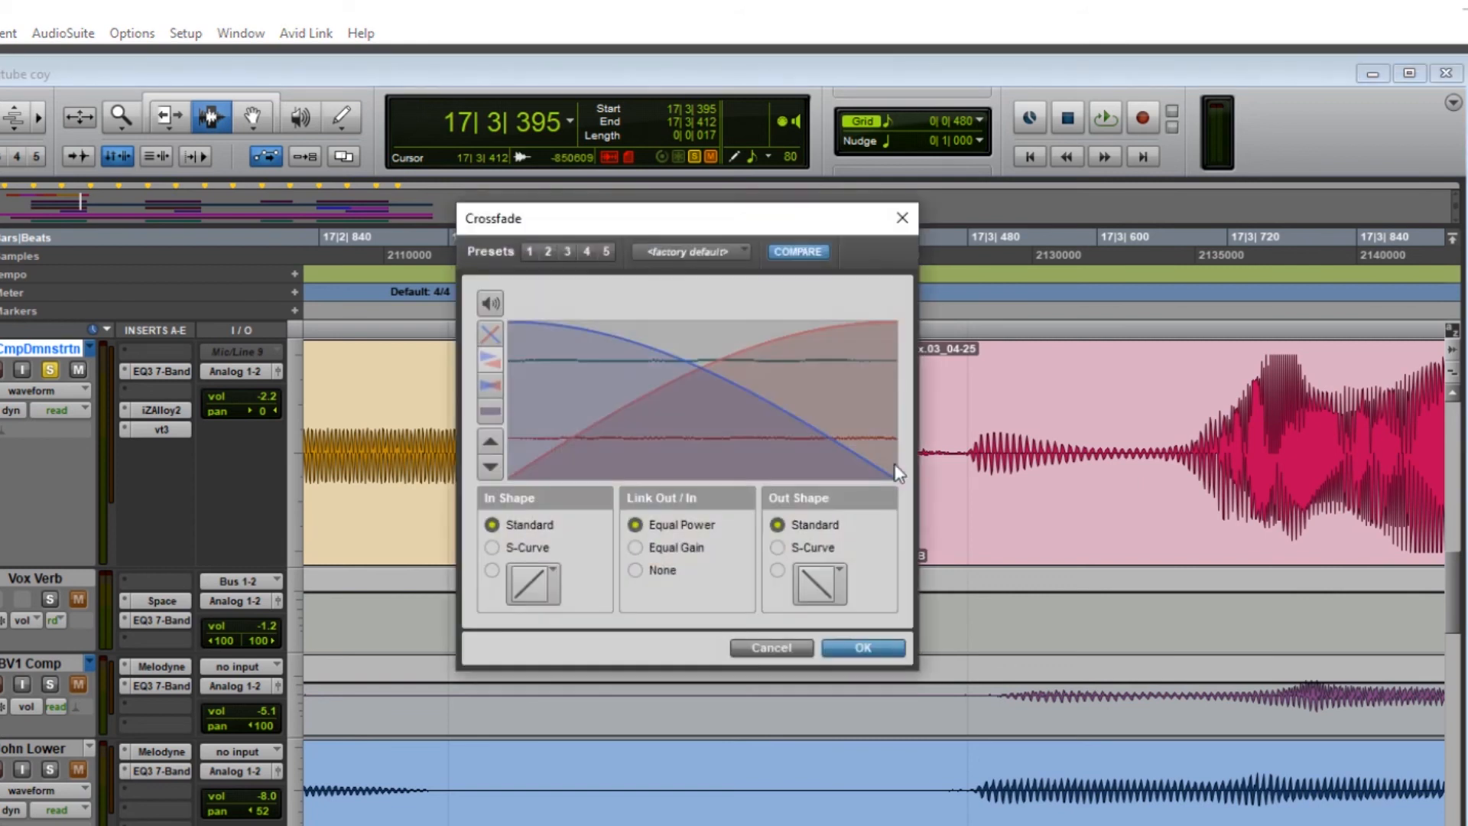
key("Return")
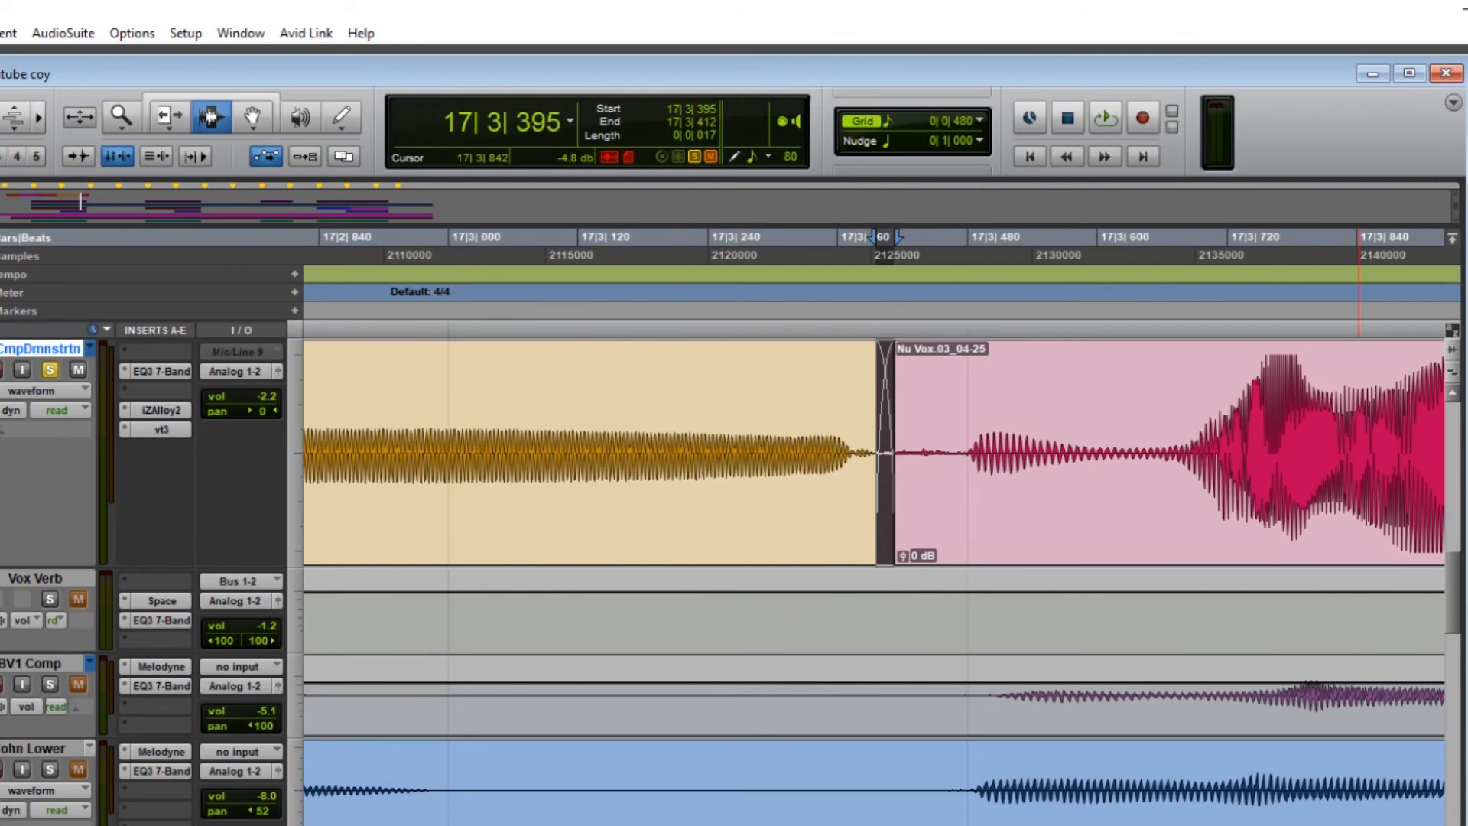
Audition the comp's crossfades from 8|4|078, 10|4|813 and 13|4|897, and play the whole comp from Verse 1 to the Intro marker
key("ctrl+bracketleft")
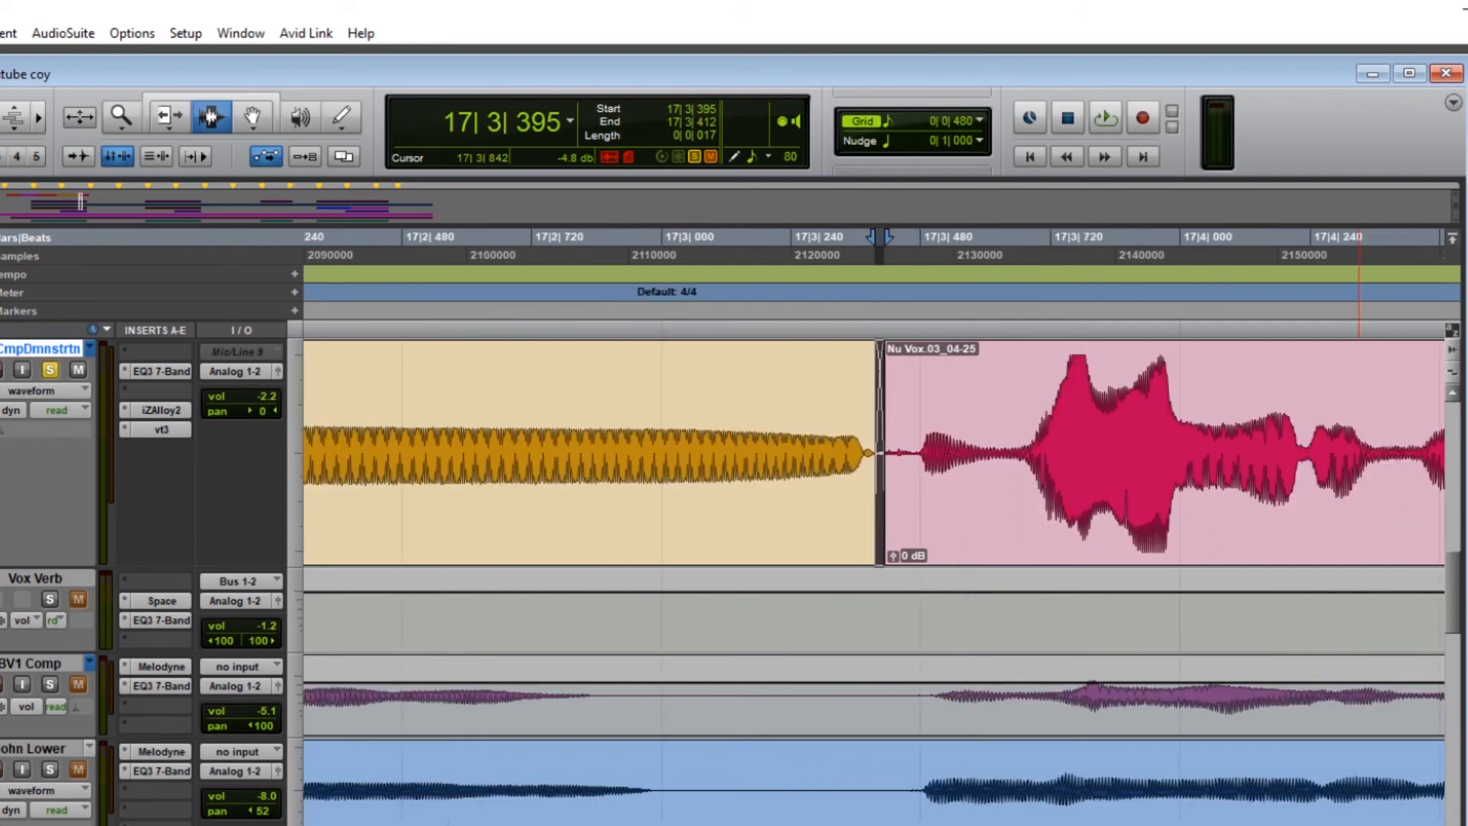
key("ctrl+bracketleft")
key("ctrl+bracketleft")
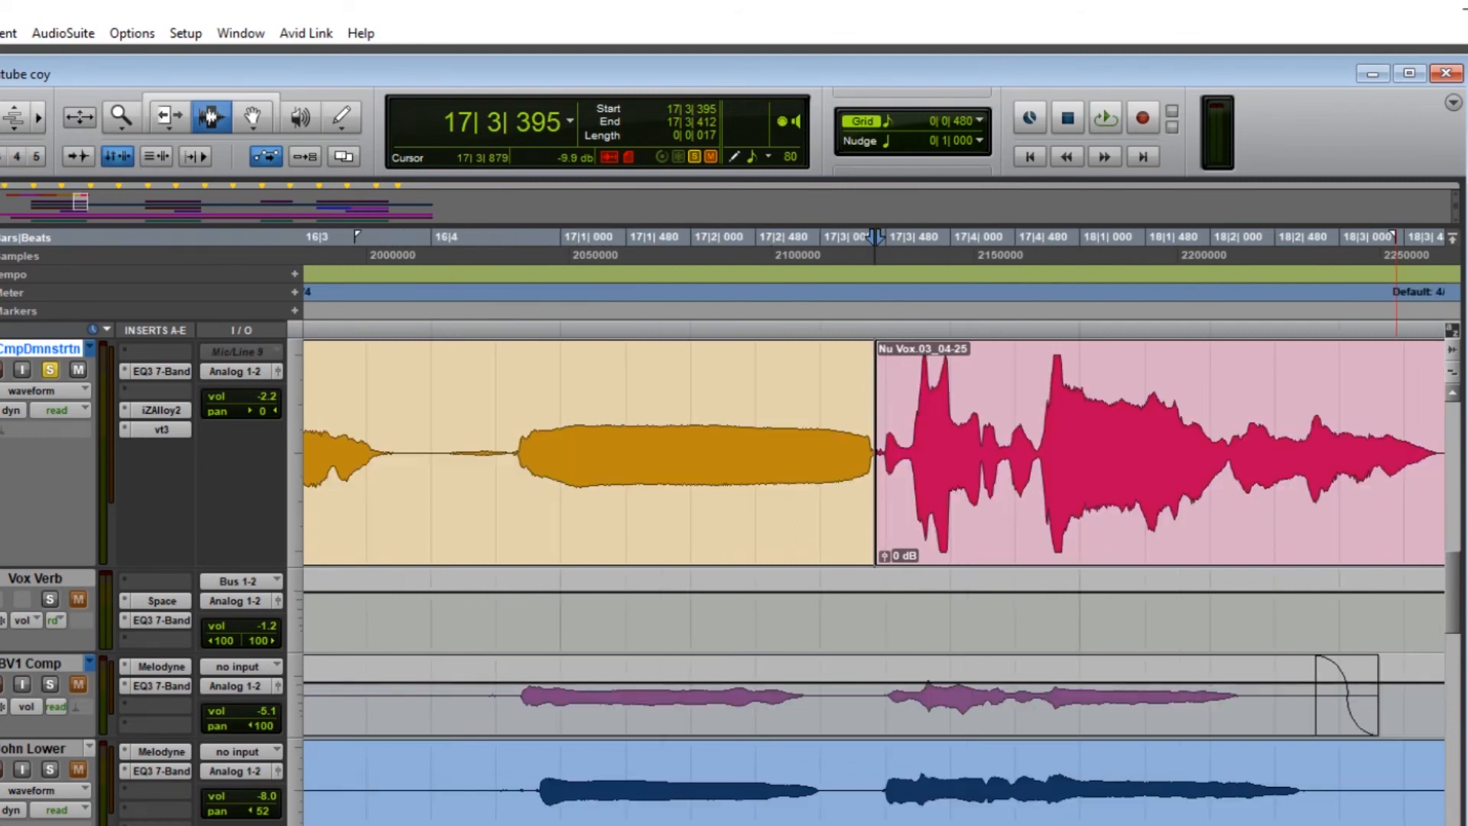
key("ctrl+bracketleft")
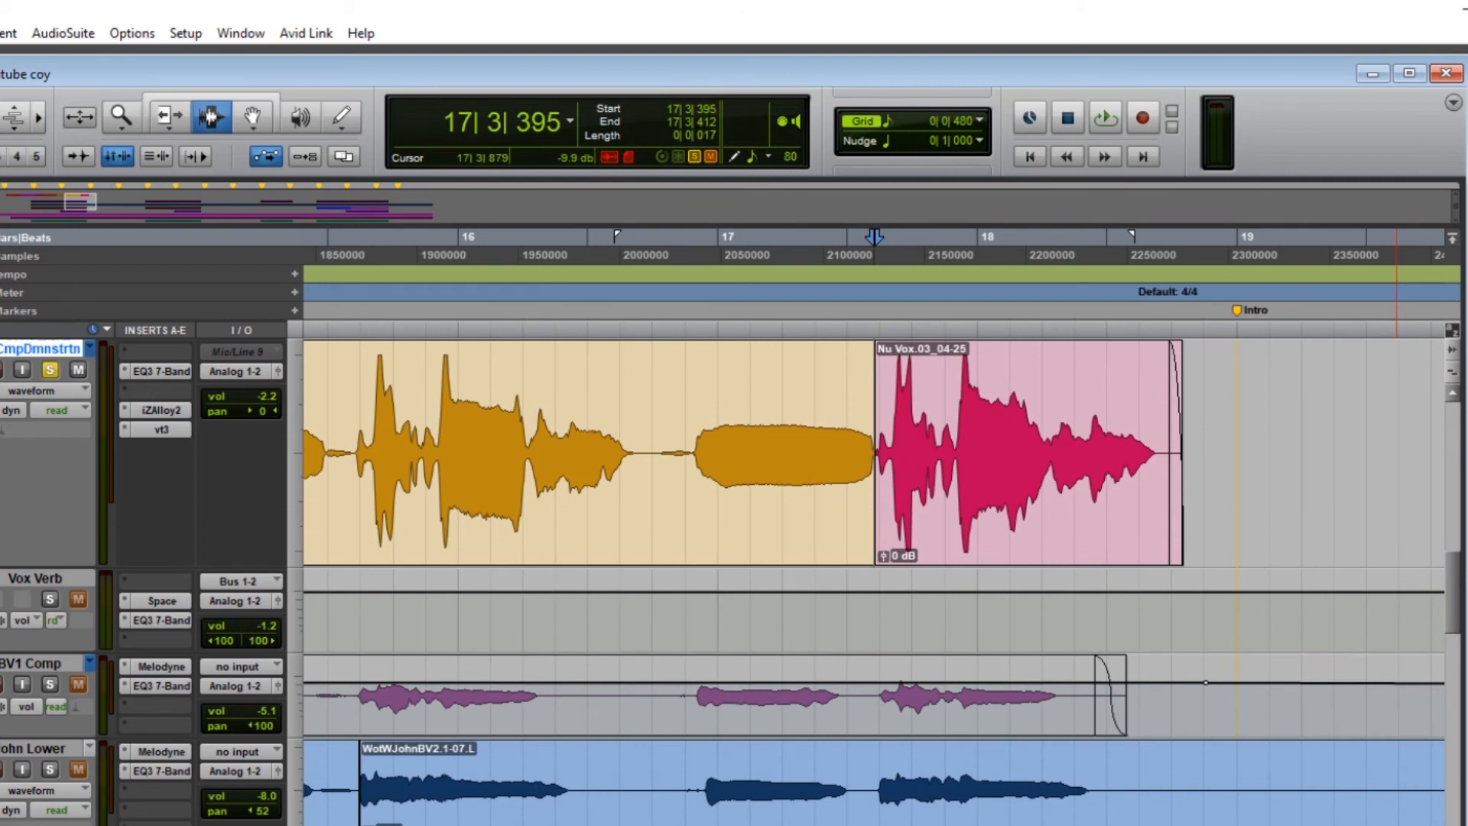
key("r")
key("r")
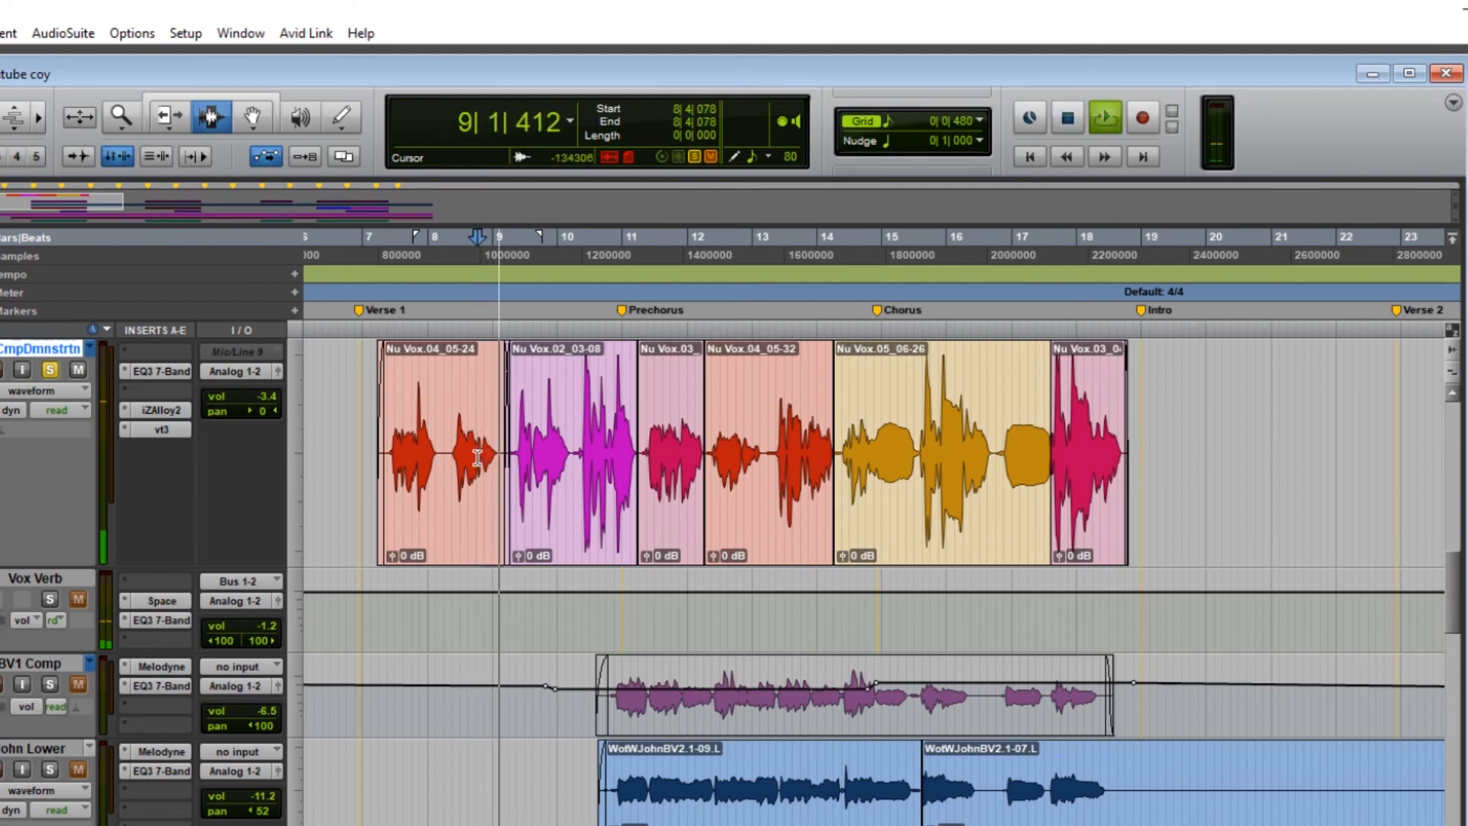
key("space")
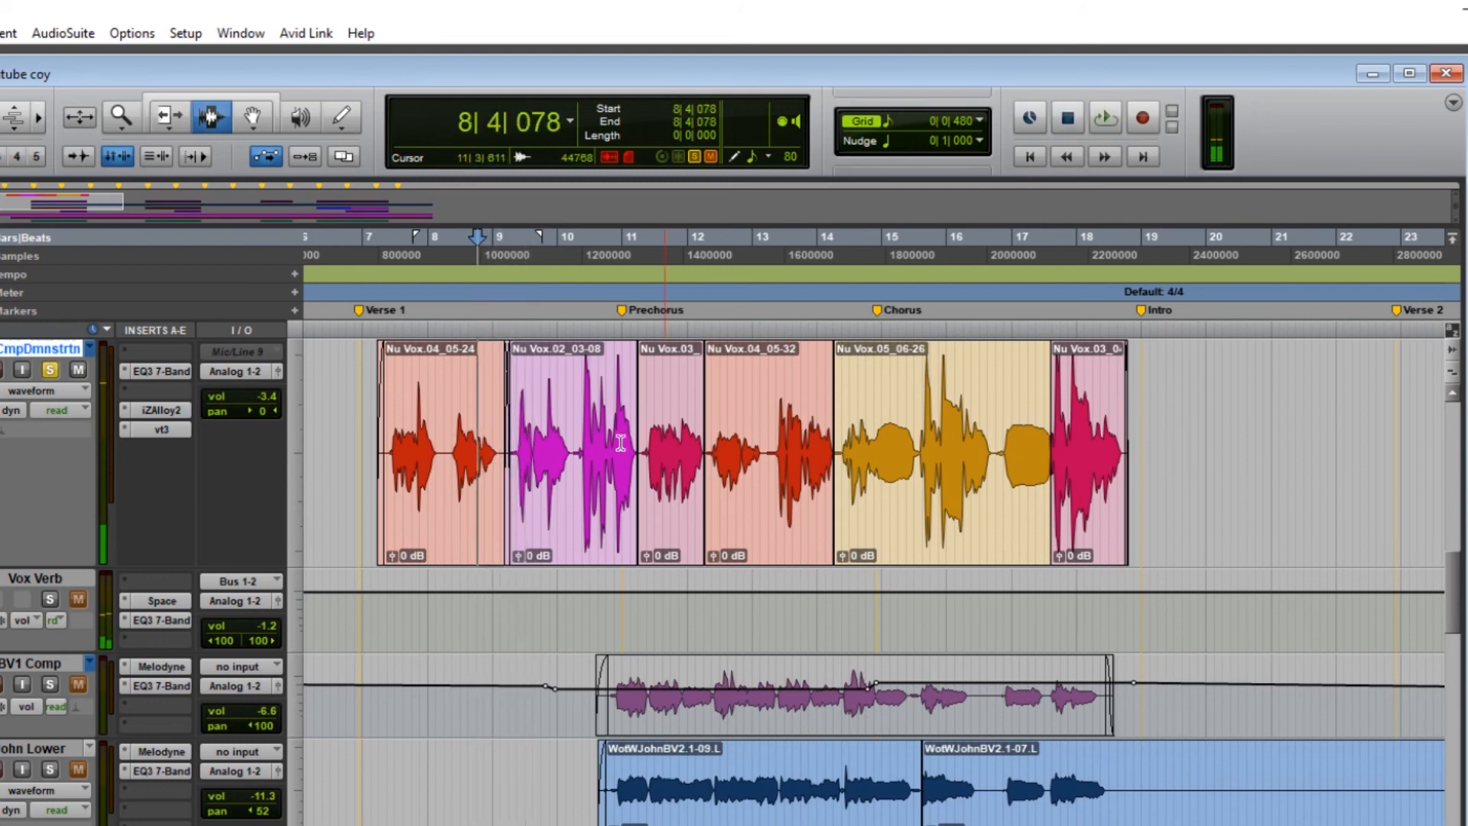
key("space")
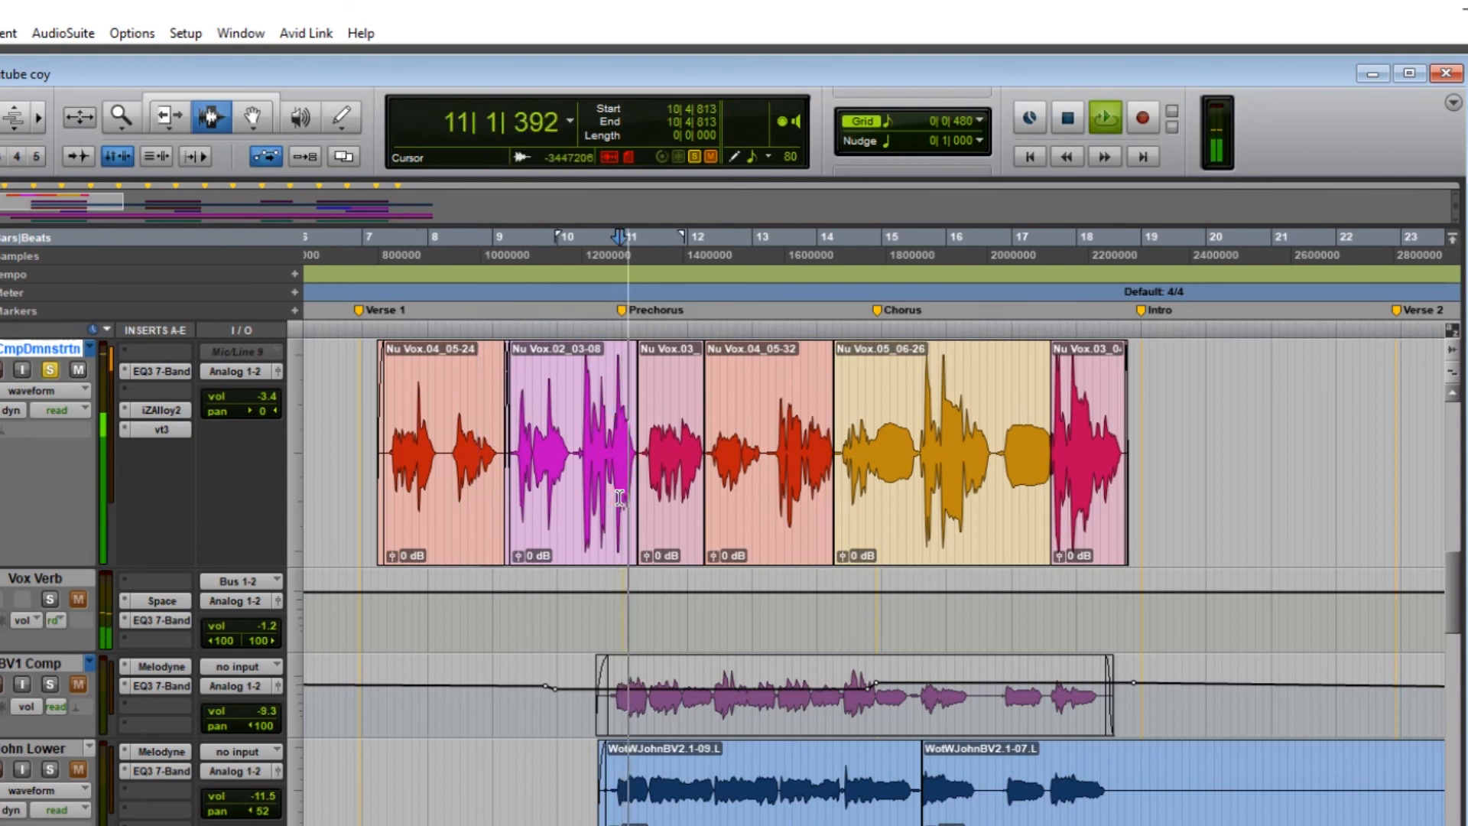
key("space")
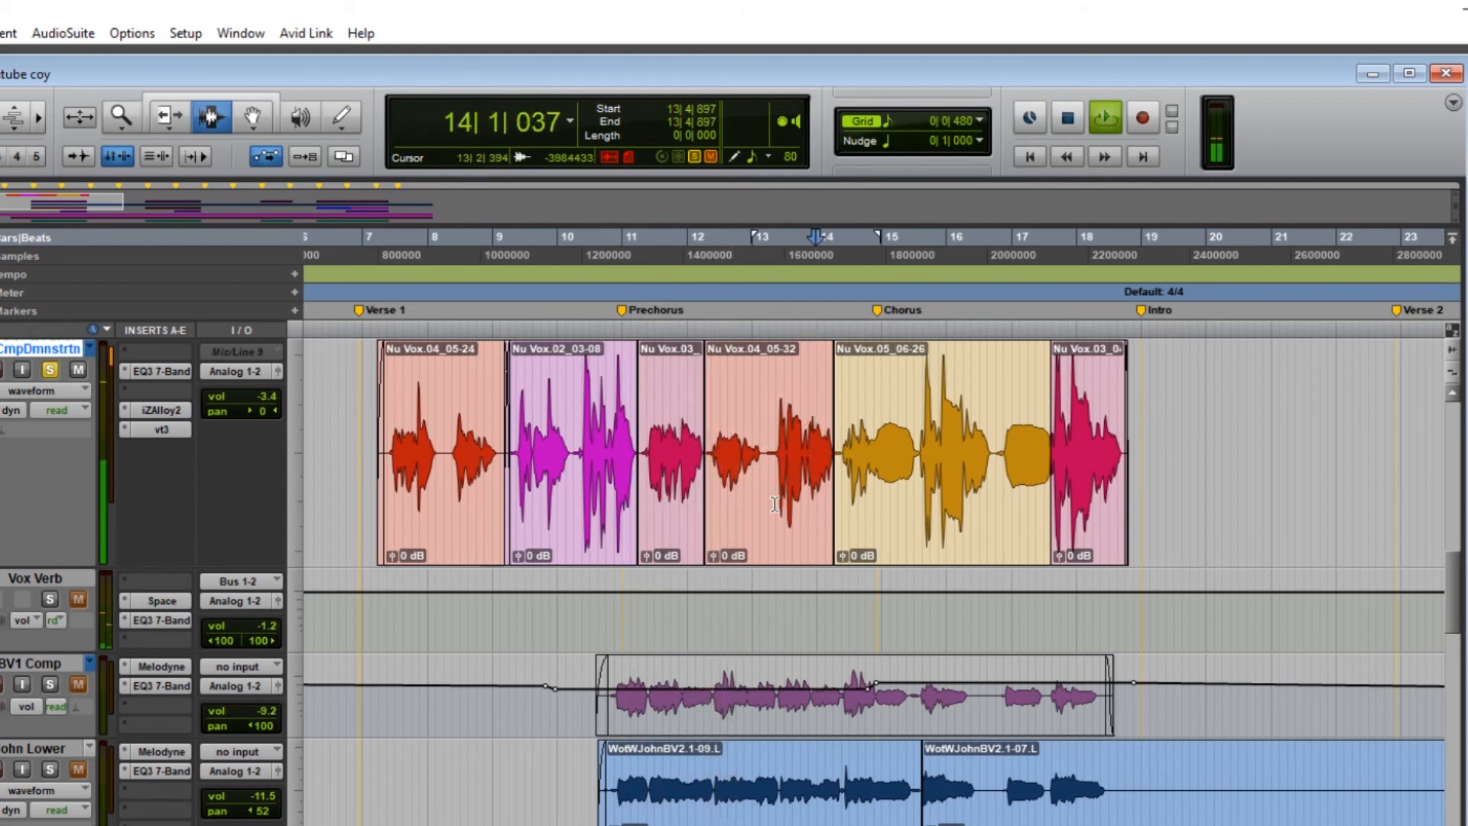
key("space")
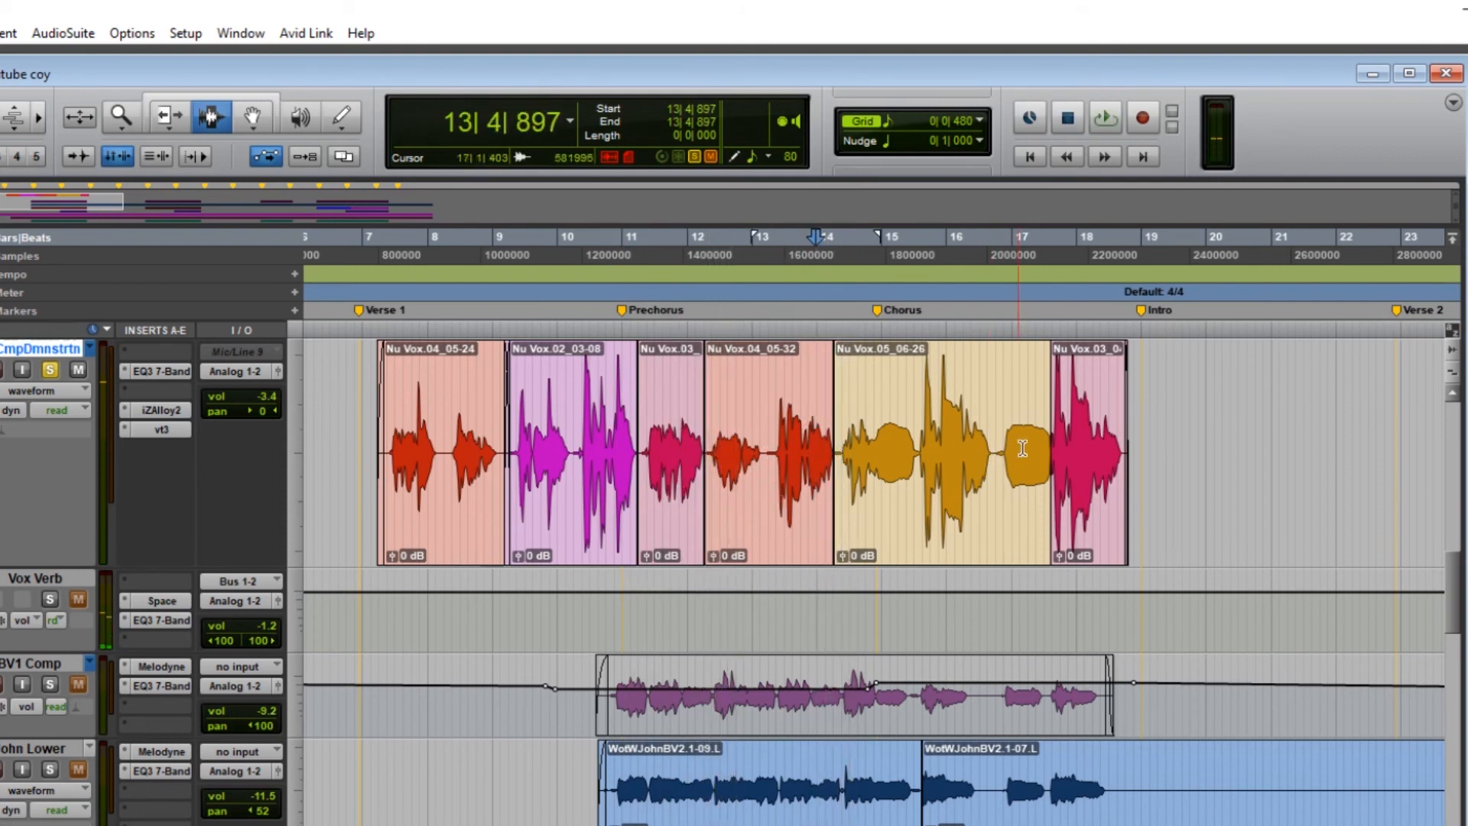
key("space")
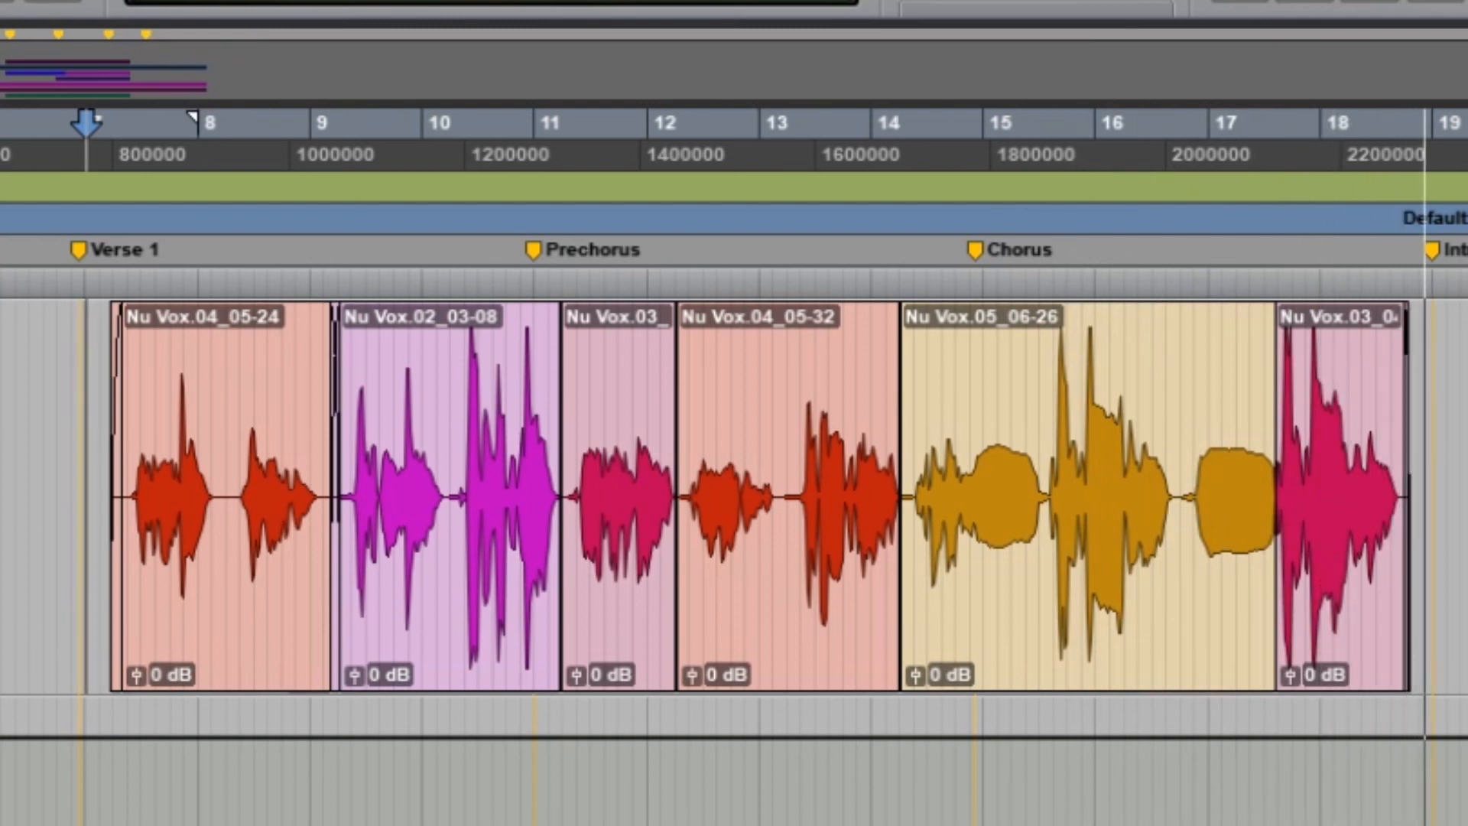
key("space")
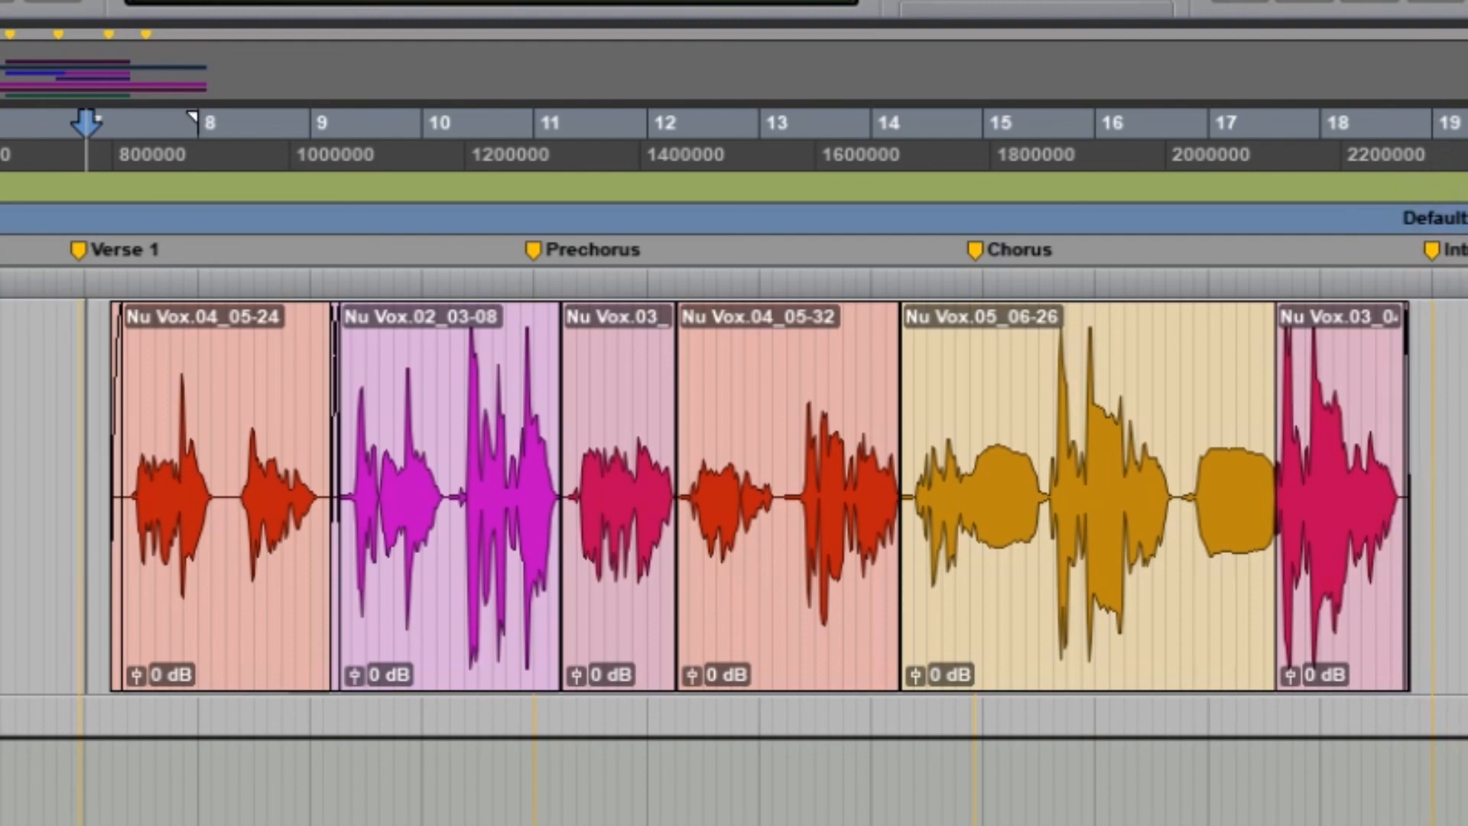